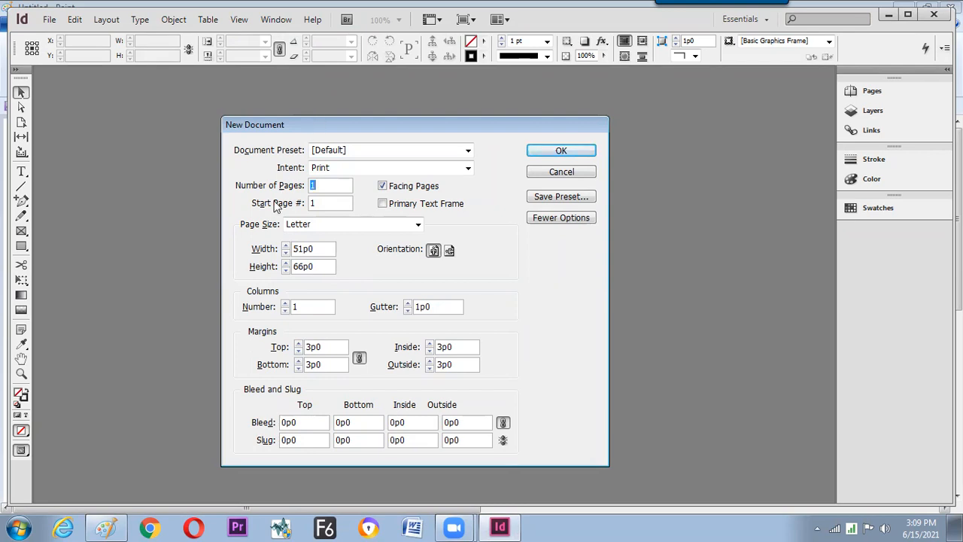
# - Create a new one-page print document with the A4 page size
pyautogui.click(263, 517)
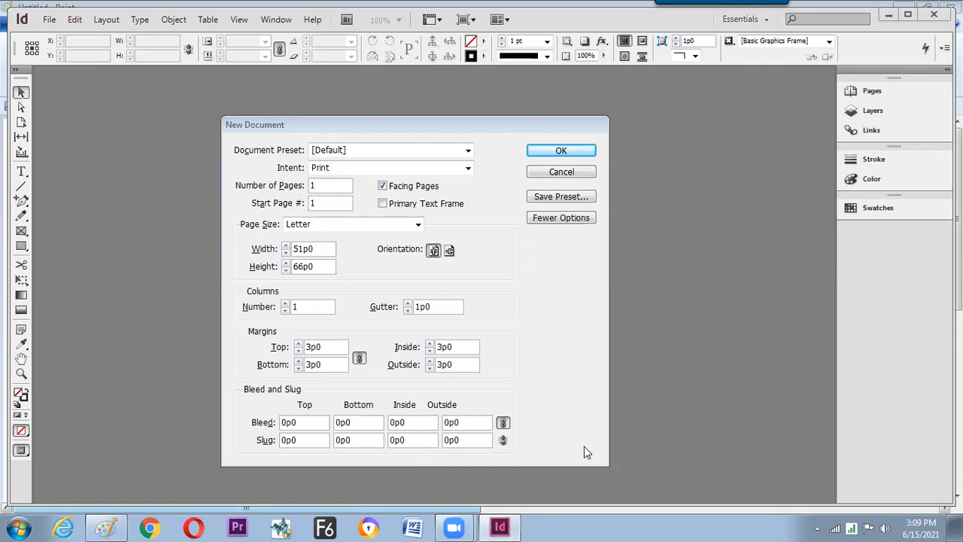
pyautogui.click(399, 224)
pyautogui.click(342, 317)
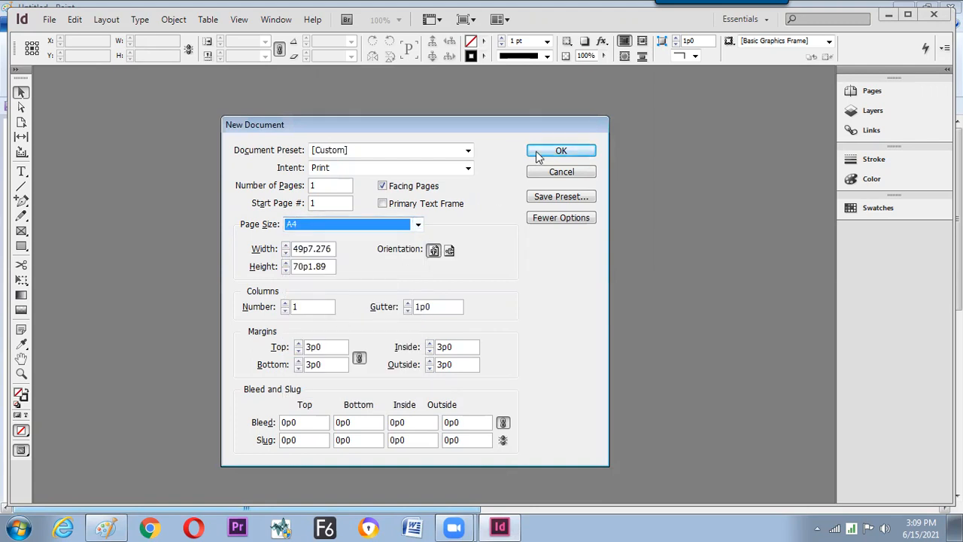
pyautogui.click(557, 151)
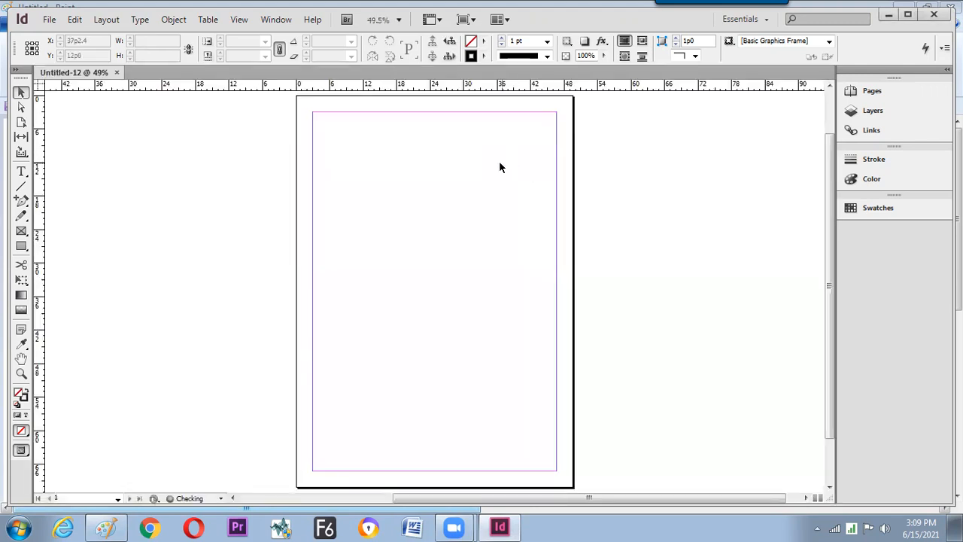
# - Arrange the drawing tools in two columns and maximize the application window
pyautogui.click(18, 72)
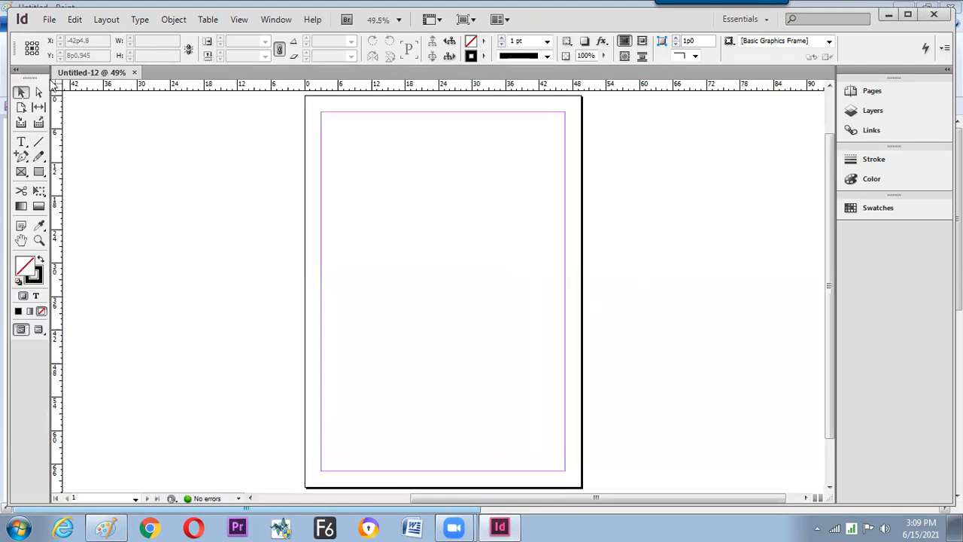
pyautogui.click(909, 16)
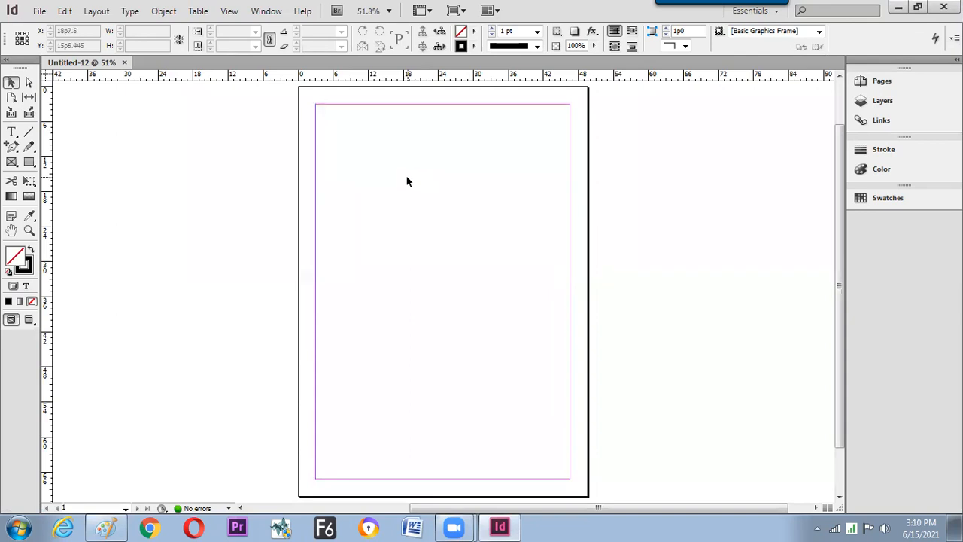
# - Show the Pathfinder options and place them on the pasteboard beside the page's left edge
pyautogui.click(266, 11)
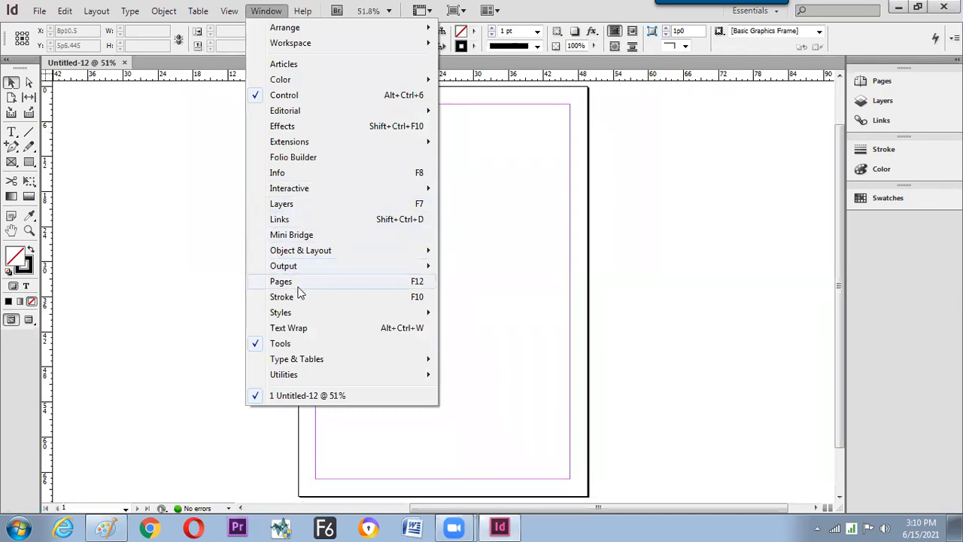
pyautogui.moveTo(298, 269)
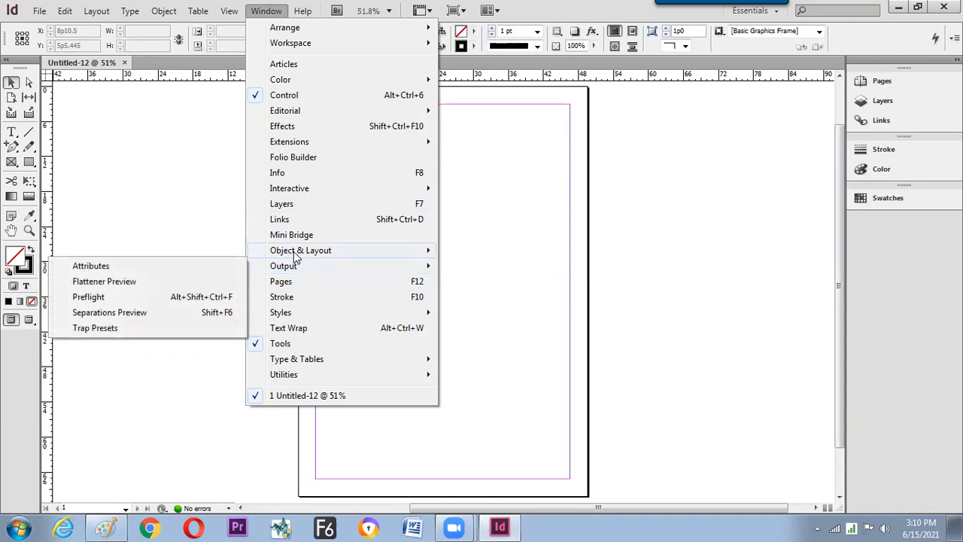
pyautogui.click(197, 265)
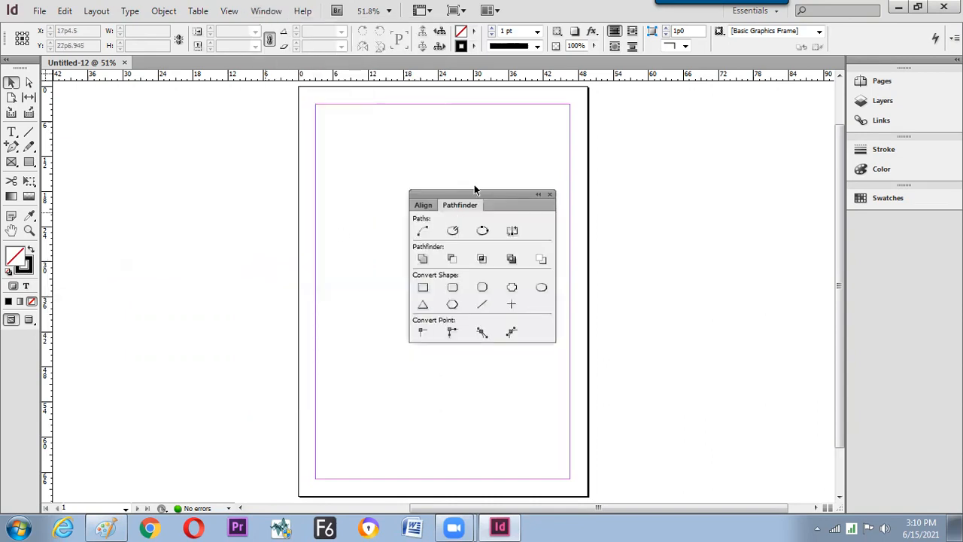
pyautogui.moveTo(466, 193); pyautogui.dragTo(158, 155)
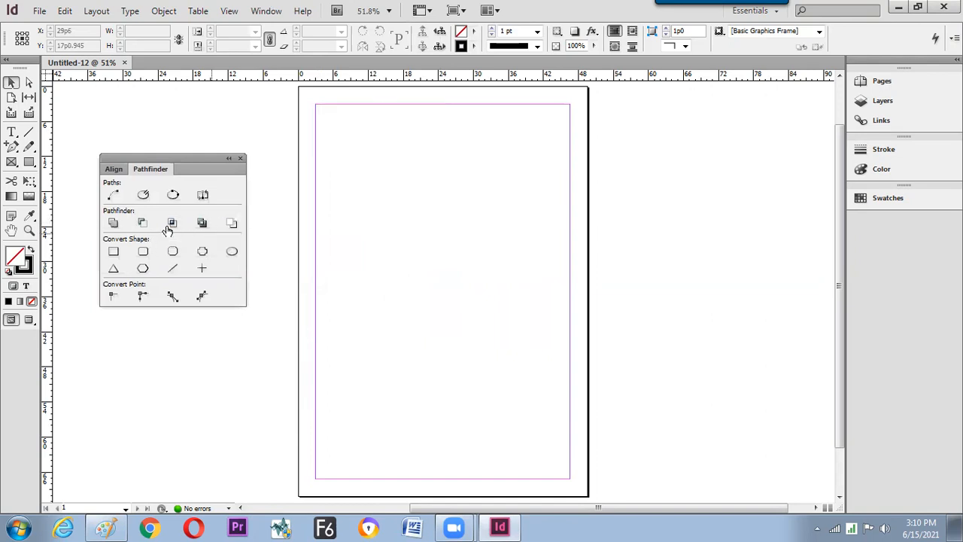
# - Draw a circle about 14p6 across in the upper middle of the page with the Ellipse tool
pyautogui.click(28, 162)
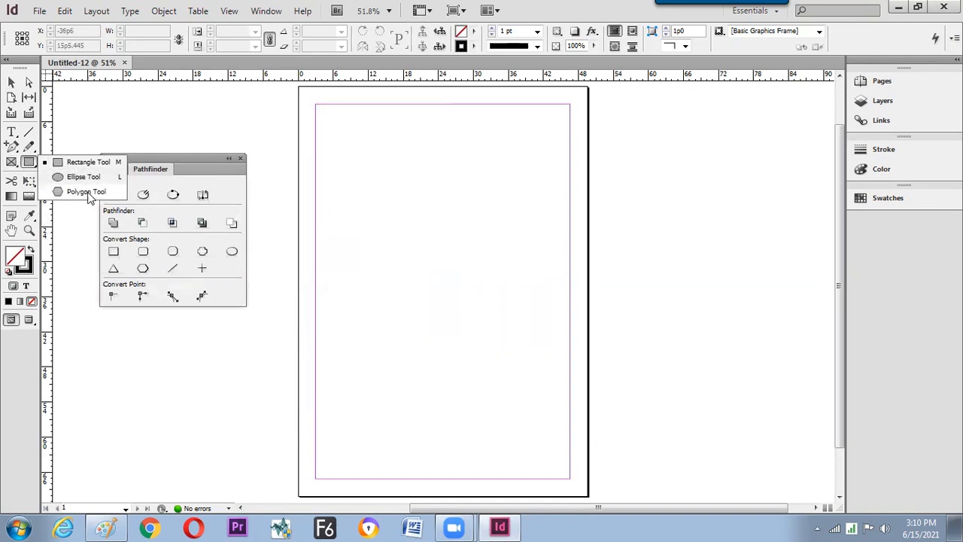
pyautogui.click(26, 169)
pyautogui.click(13, 163)
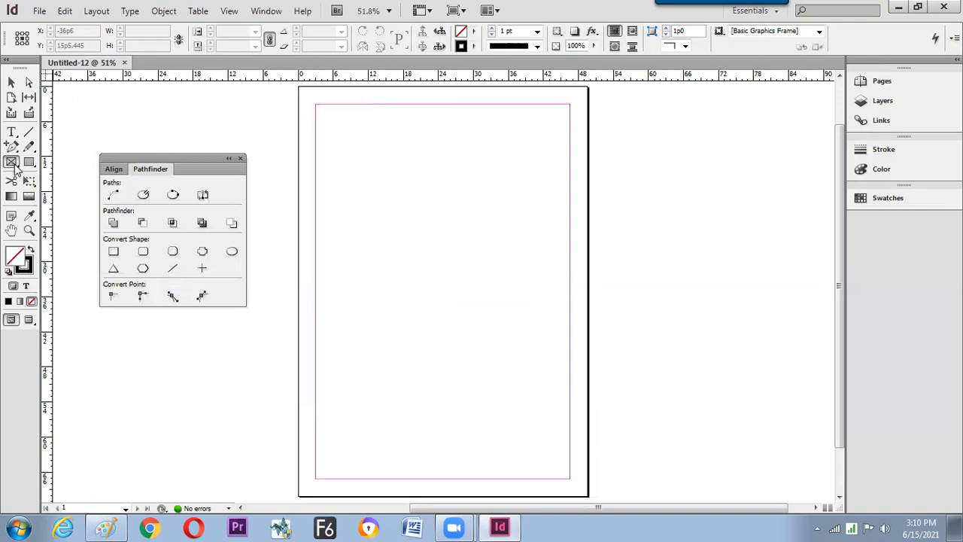
pyautogui.moveTo(138, 156)
pyautogui.mouseDown()
pyautogui.moveTo(102, 144)
pyautogui.moveTo(125, 149)
pyautogui.mouseUp()
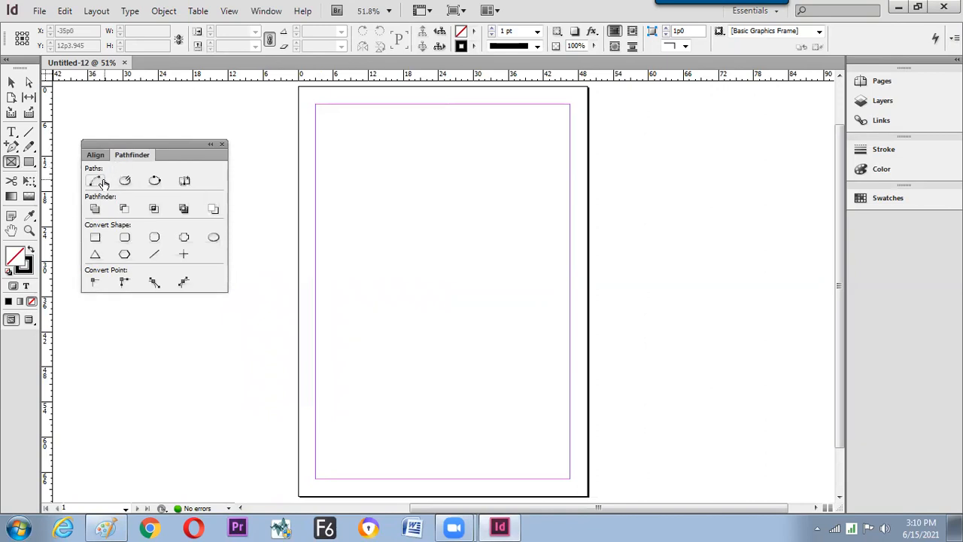
pyautogui.moveTo(29, 162); pyautogui.dragTo(74, 181)
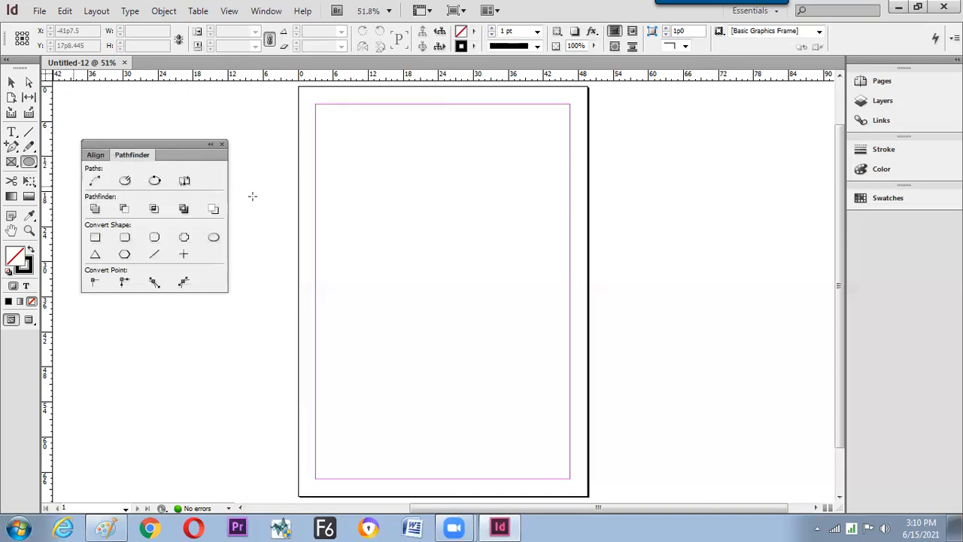
pyautogui.moveTo(365, 198); pyautogui.dragTo(451, 290)
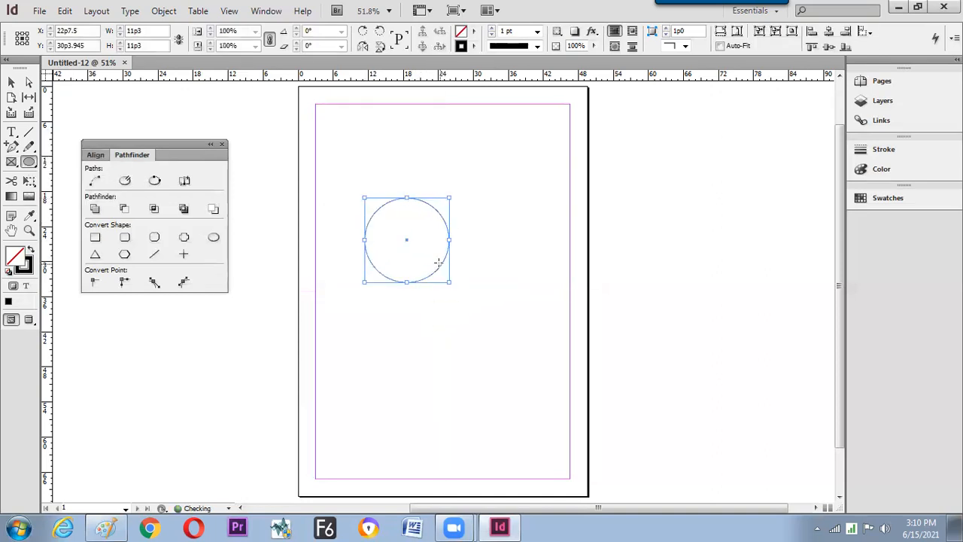
pyautogui.press('v')
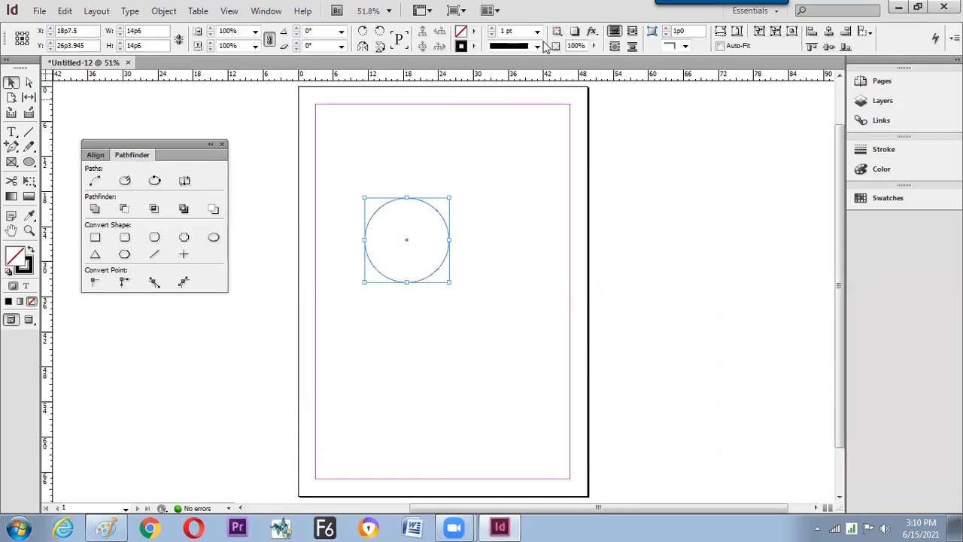
# - Give the circle a Dotted stroke of 8 pt and move it up and left on the page
pyautogui.click(537, 46)
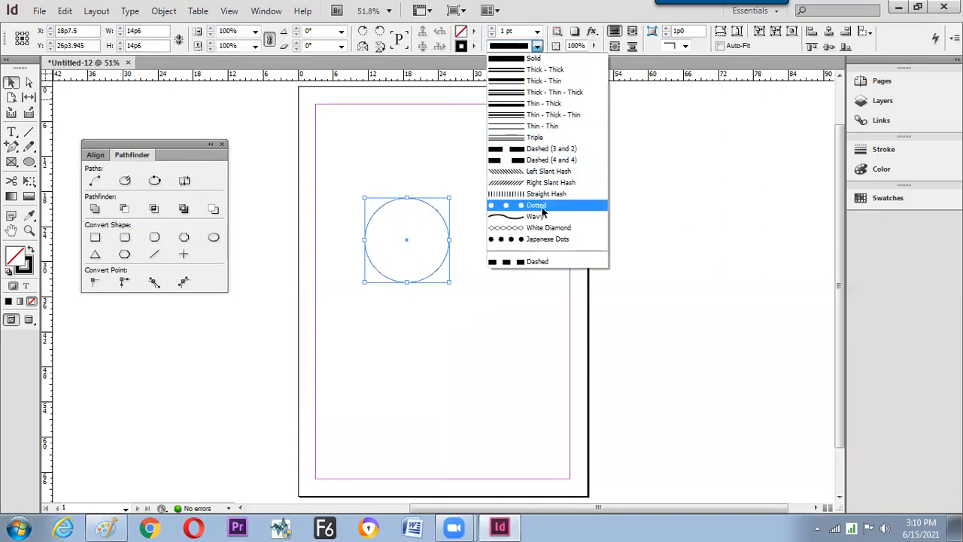
pyautogui.click(536, 205)
pyautogui.click(538, 32)
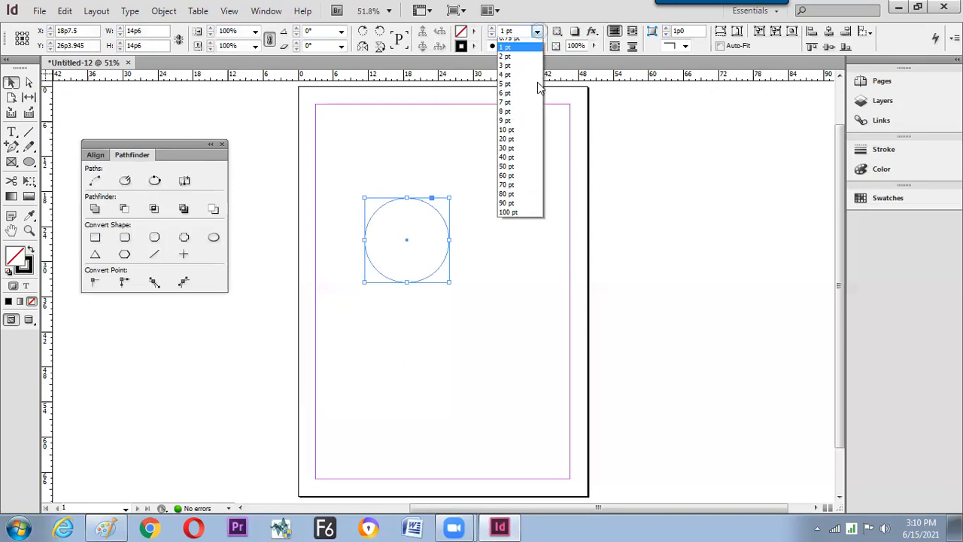
pyautogui.click(534, 179)
pyautogui.click(539, 32)
pyautogui.click(527, 103)
pyautogui.click(538, 32)
pyautogui.click(526, 144)
pyautogui.moveTo(449, 230); pyautogui.dragTo(412, 212)
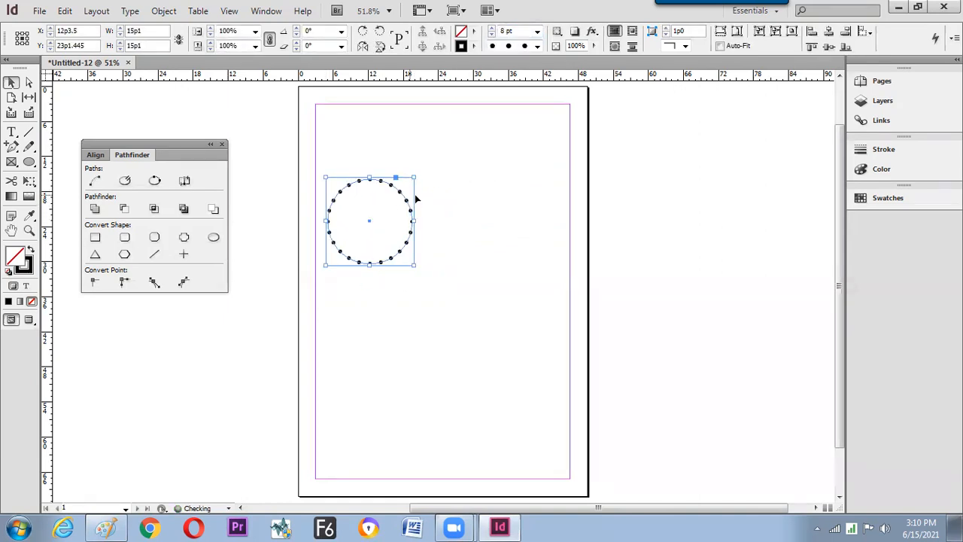
pyautogui.moveTo(404, 198); pyautogui.dragTo(418, 190)
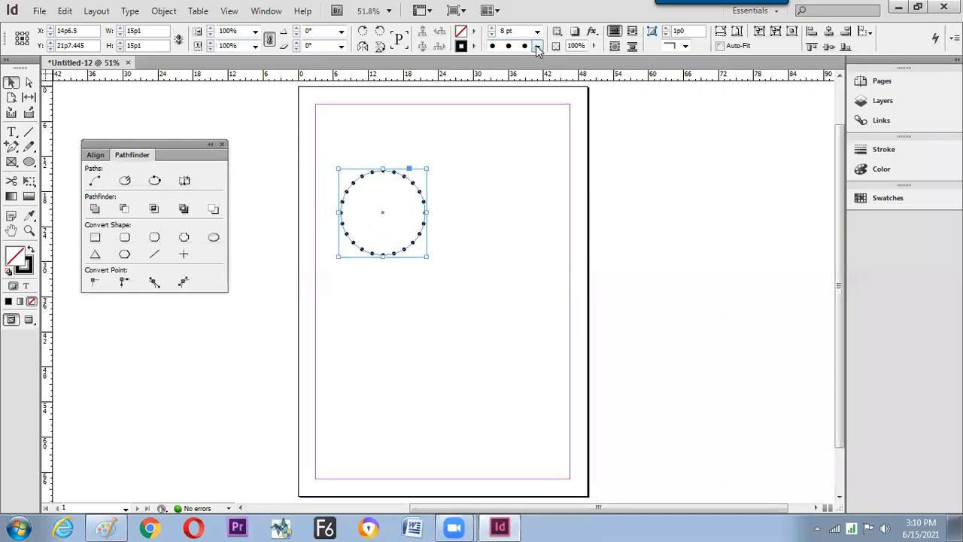
# - Change the circle's stroke type to Dashed and place a duplicate of the circle to its right
pyautogui.click(537, 46)
pyautogui.click(527, 260)
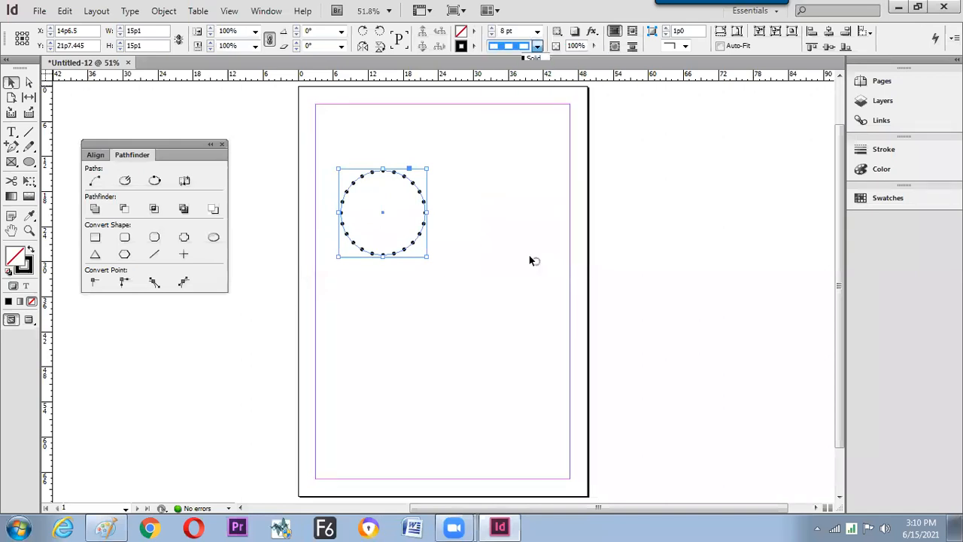
pyautogui.click(435, 244)
pyautogui.moveTo(422, 243); pyautogui.dragTo(505, 223)
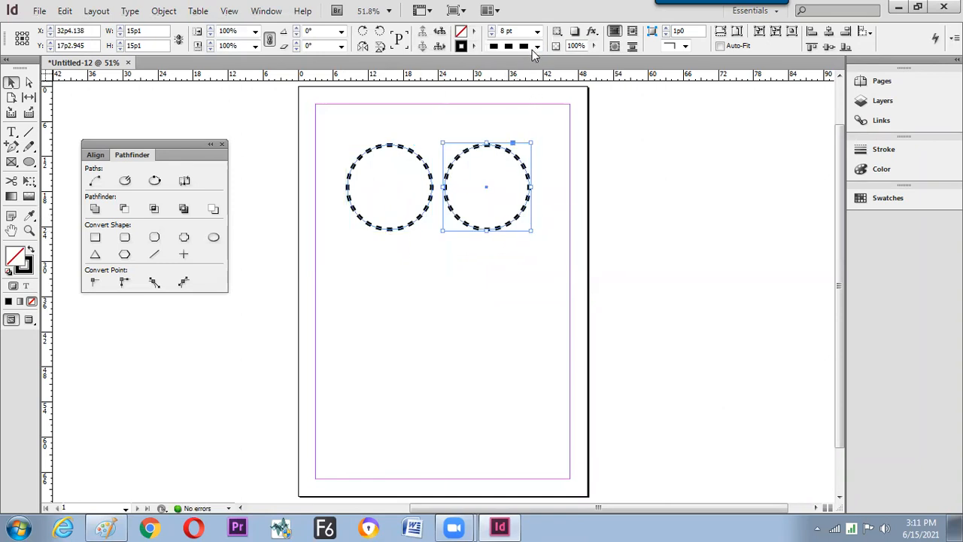
# - Set the duplicate circle's stroke to Thick - Thick with a weight of 10 pt
pyautogui.click(537, 46)
pyautogui.click(533, 70)
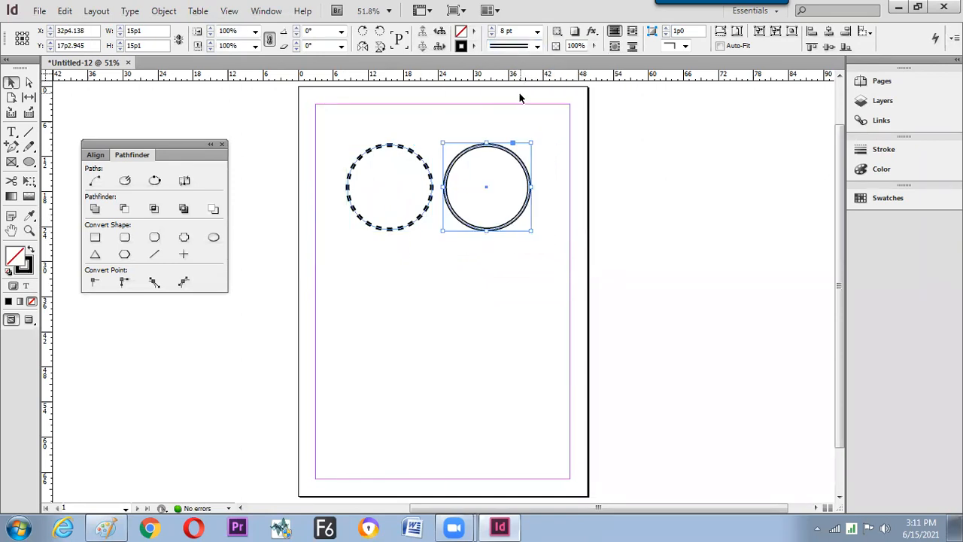
pyautogui.click(534, 121)
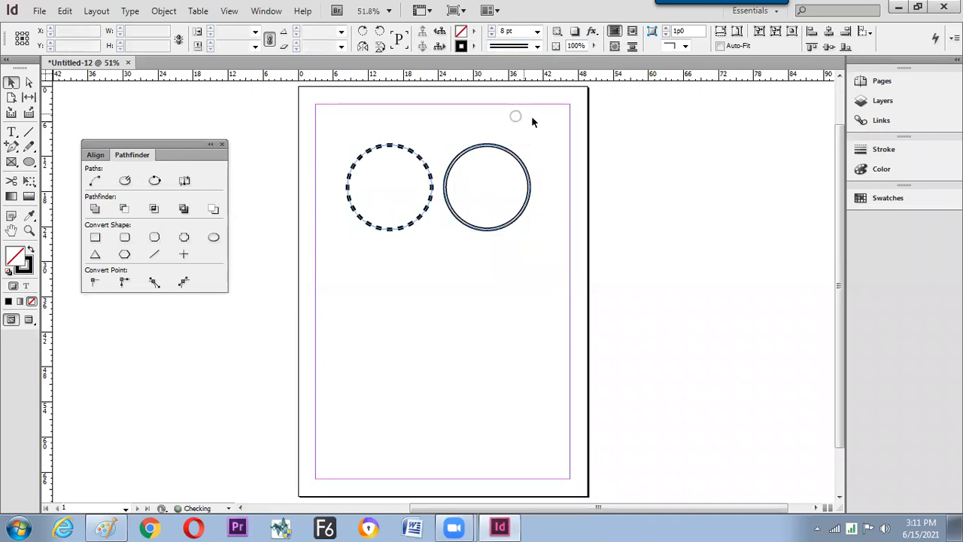
pyautogui.click(483, 148)
pyautogui.click(537, 32)
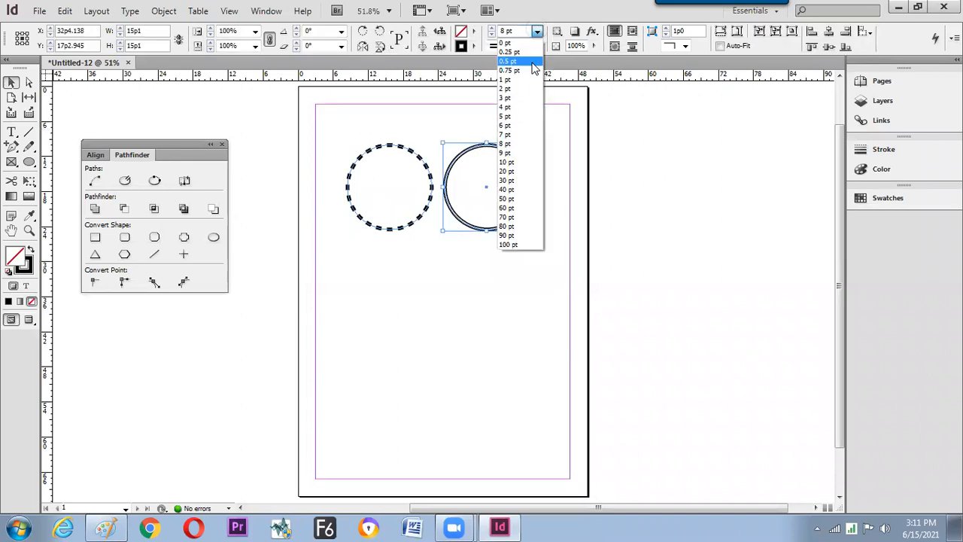
pyautogui.click(524, 162)
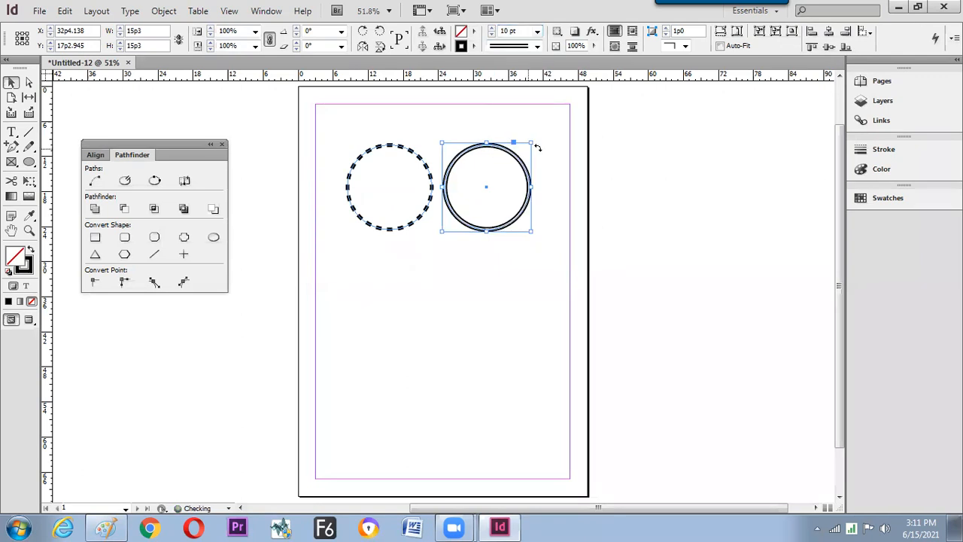
pyautogui.click(556, 144)
pyautogui.moveTo(328, 125); pyautogui.dragTo(482, 267)
pyautogui.click(548, 142)
pyautogui.click(524, 160)
pyautogui.click(417, 155)
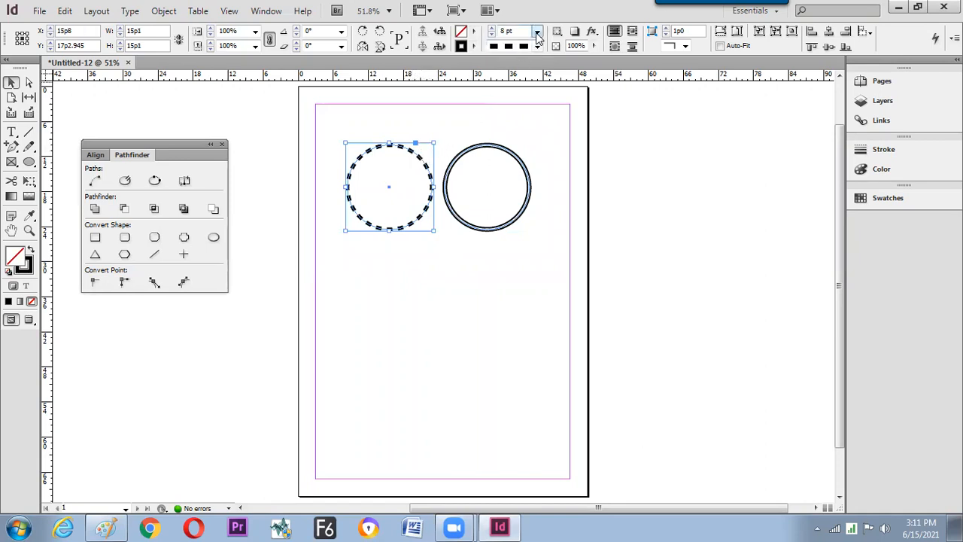
pyautogui.click(453, 129)
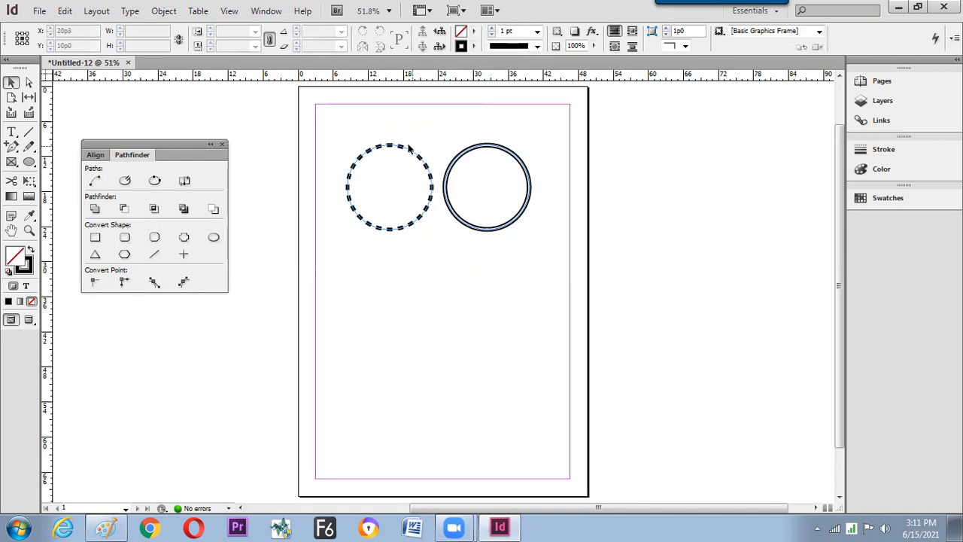
# - Switch to Paint, handwrite a note starting with "Object" using the brush, and return to InDesign
pyautogui.click(267, 10)
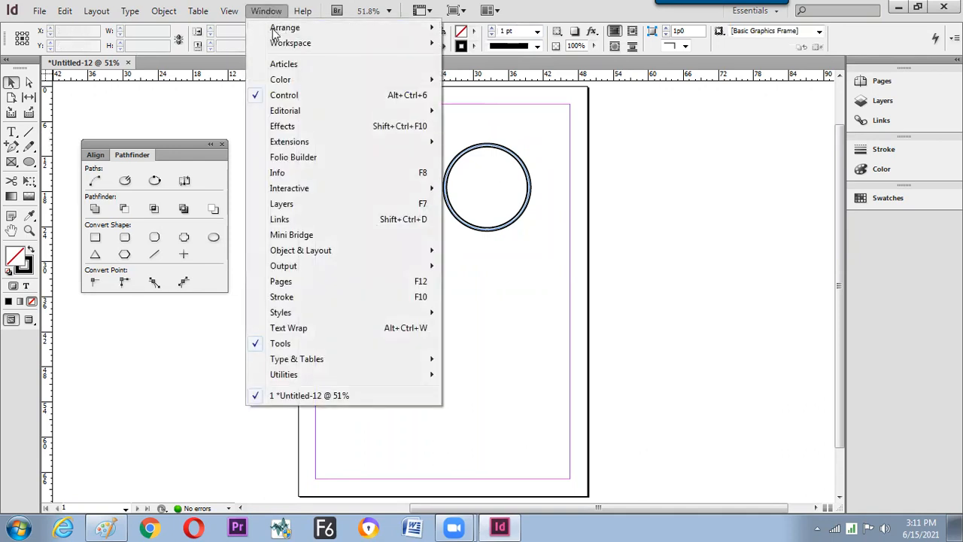
pyautogui.click(105, 527)
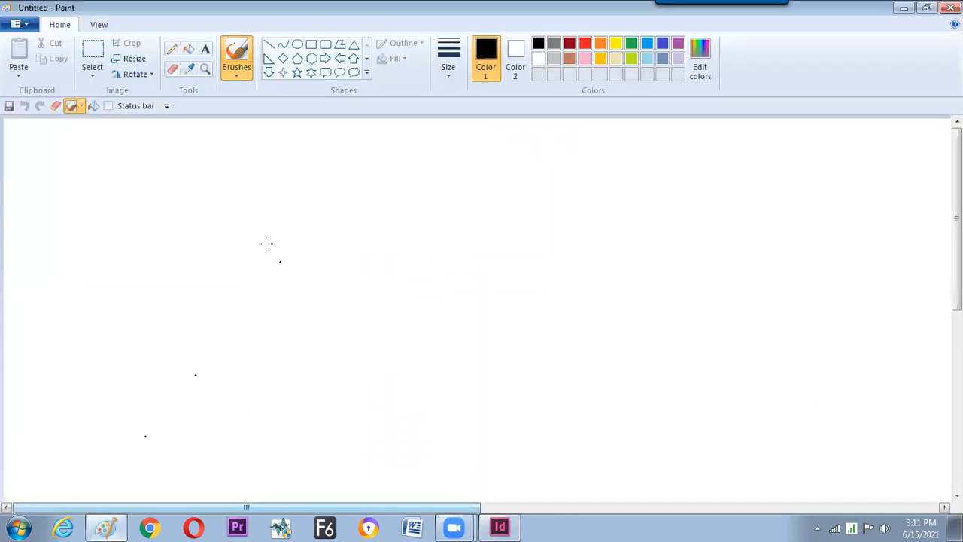
pyautogui.moveTo(315, 165)
pyautogui.mouseDown()
pyautogui.moveTo(332, 177)
pyautogui.moveTo(310, 162)
pyautogui.mouseUp()
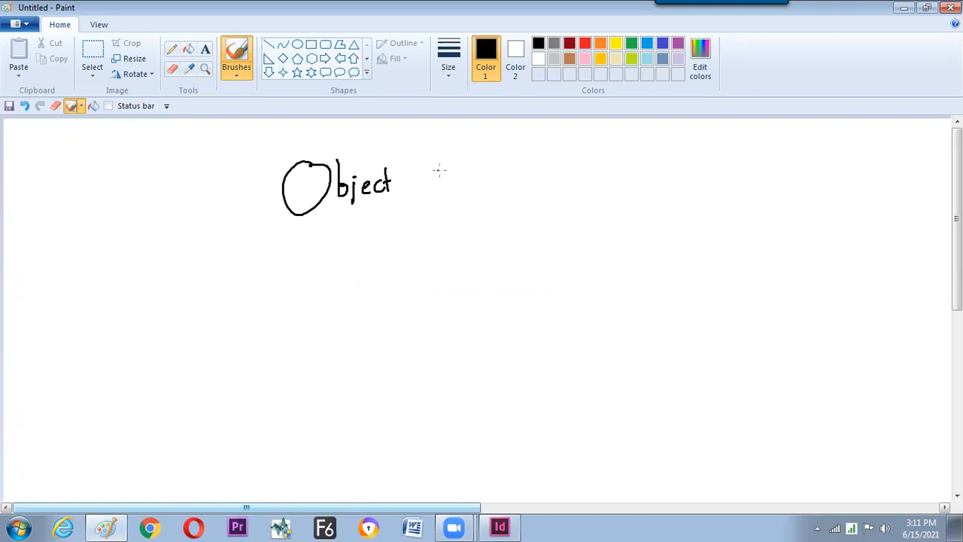
pyautogui.moveTo(434, 166)
pyautogui.mouseDown()
pyautogui.moveTo(413, 183)
pyautogui.moveTo(436, 178)
pyautogui.mouseUp()
pyautogui.moveTo(328, 221); pyautogui.dragTo(482, 200)
pyautogui.moveTo(392, 156); pyautogui.dragTo(498, 155)
pyautogui.hotkey('alt', 'Tab')
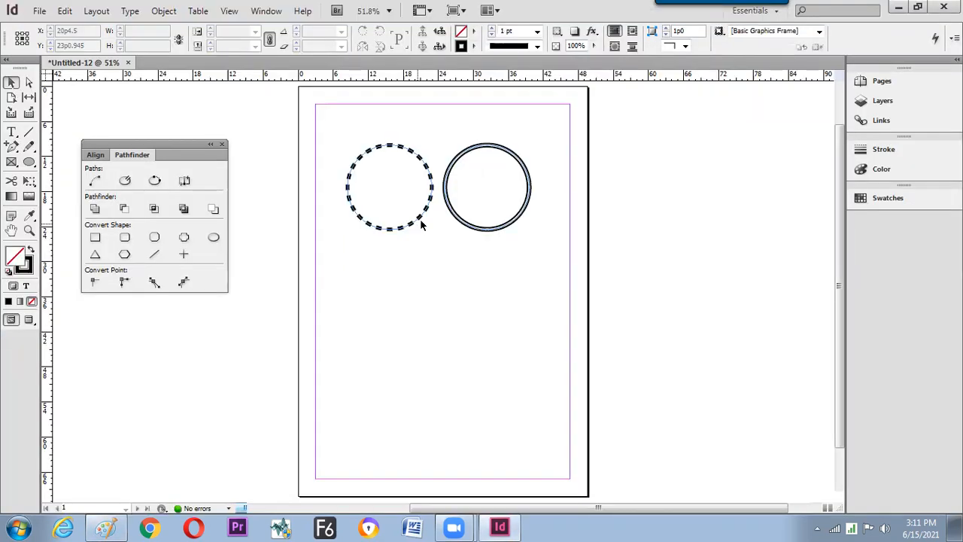
# - Show the Object Styles list and place it on the pasteboard to the right of the page
pyautogui.click(267, 11)
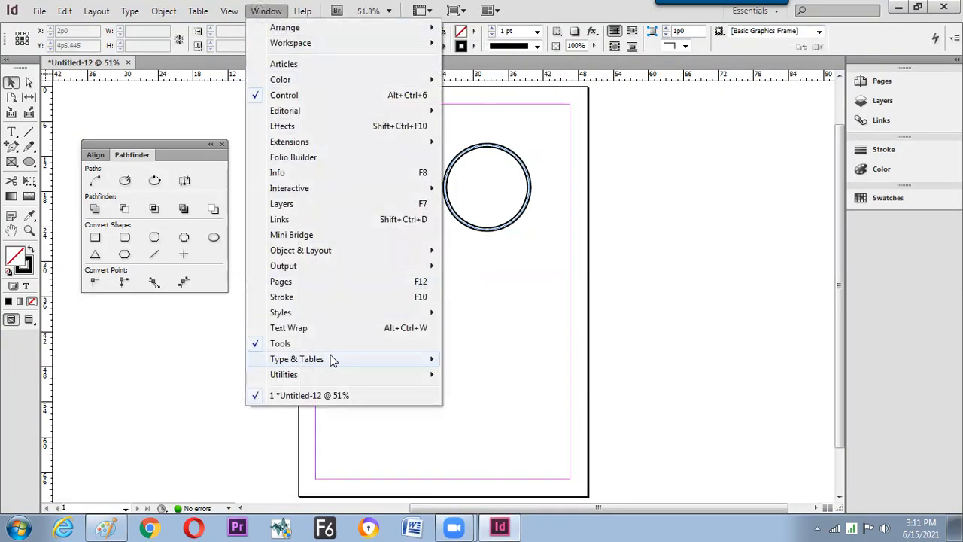
pyautogui.moveTo(346, 317)
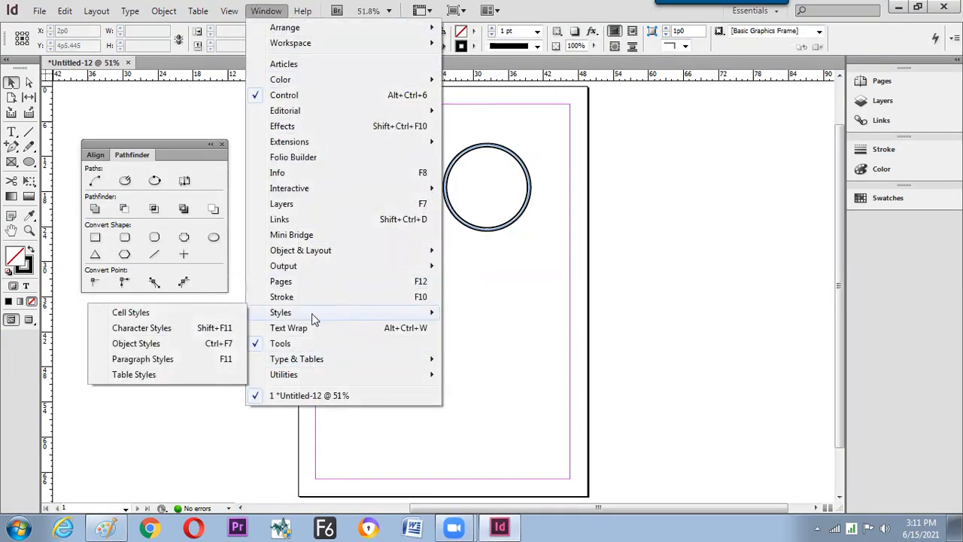
pyautogui.click(171, 343)
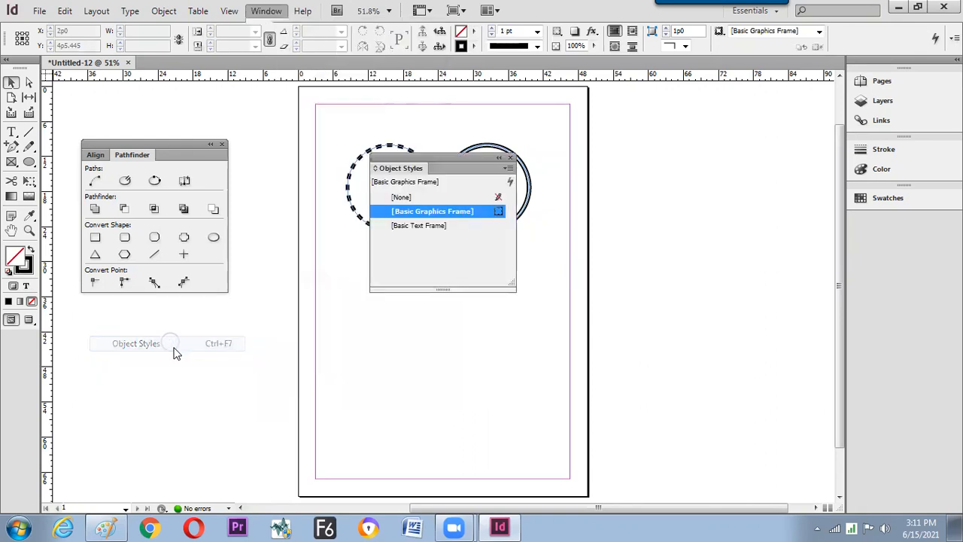
pyautogui.moveTo(463, 155); pyautogui.dragTo(715, 121)
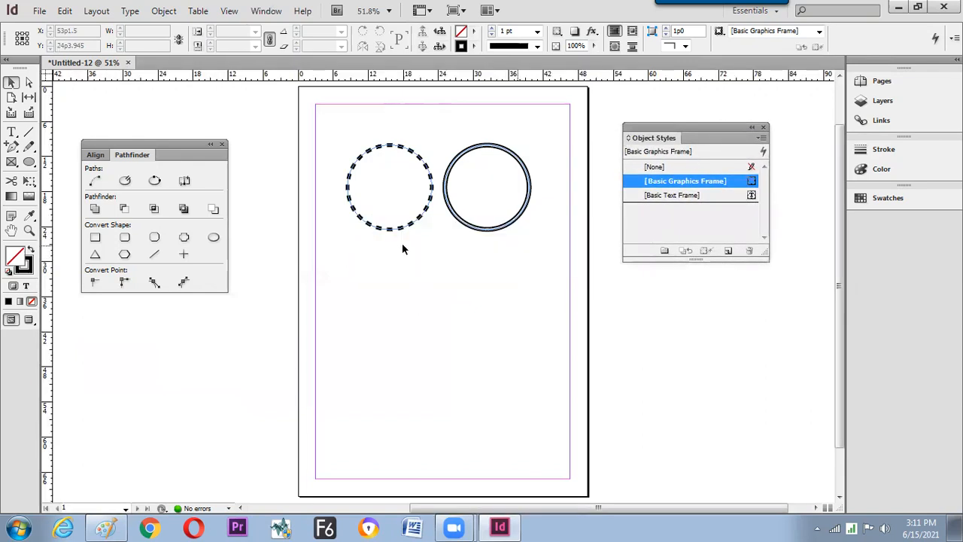
# - Switch to Paint, handwrite "Ctrl+F7" with a circle around it beside the "Object Style" note, and return to InDesign
pyautogui.hotkey('alt', 'Tab')
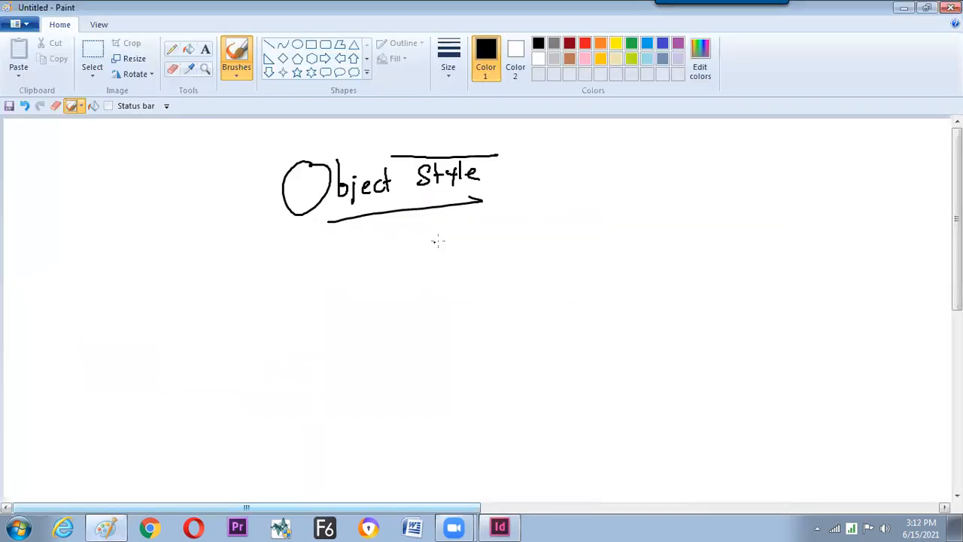
pyautogui.moveTo(588, 183)
pyautogui.mouseDown()
pyautogui.moveTo(644, 176)
pyautogui.moveTo(641, 159)
pyautogui.moveTo(646, 173)
pyautogui.moveTo(674, 181)
pyautogui.mouseUp()
pyautogui.moveTo(681, 152)
pyautogui.mouseDown()
pyautogui.moveTo(636, 142)
pyautogui.moveTo(617, 218)
pyautogui.moveTo(686, 167)
pyautogui.moveTo(680, 151)
pyautogui.mouseUp()
pyautogui.hotkey('alt', 'Tab')
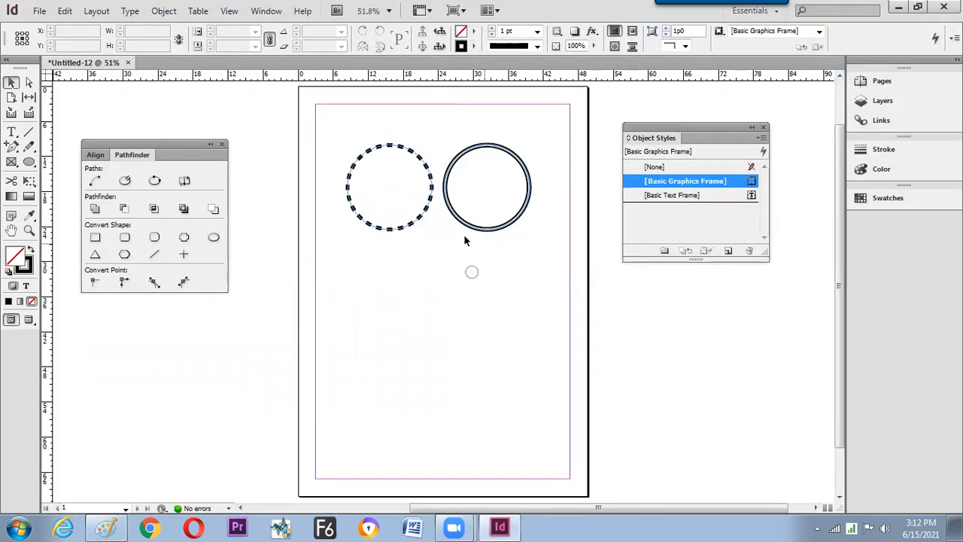
# - Create a new object style from the dashed circle and name it "dashed style"
pyautogui.click(416, 223)
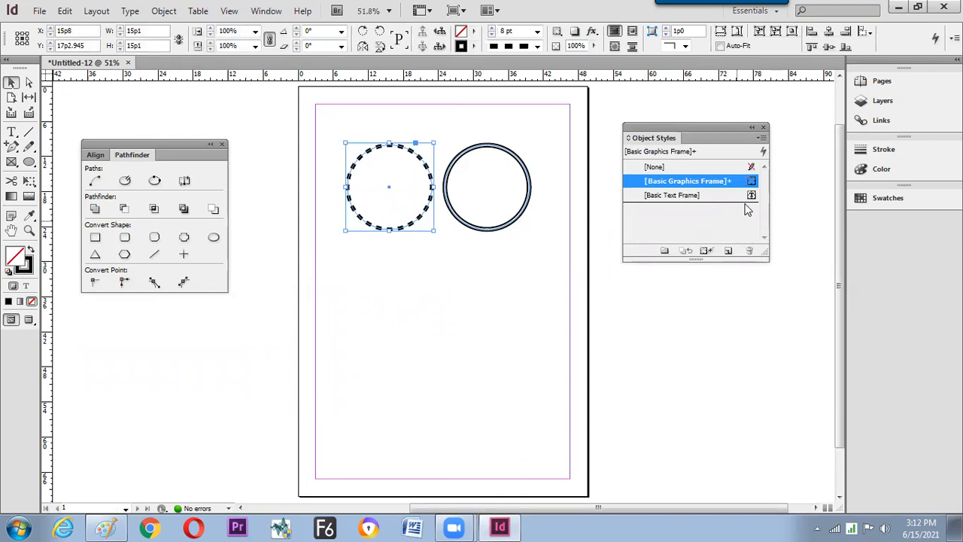
pyautogui.click(728, 252)
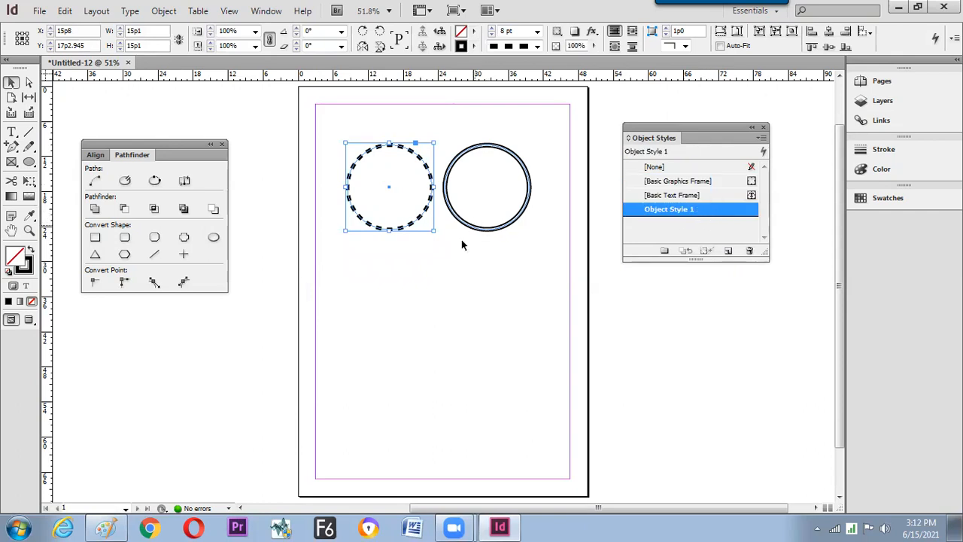
pyautogui.doubleClick(671, 210)
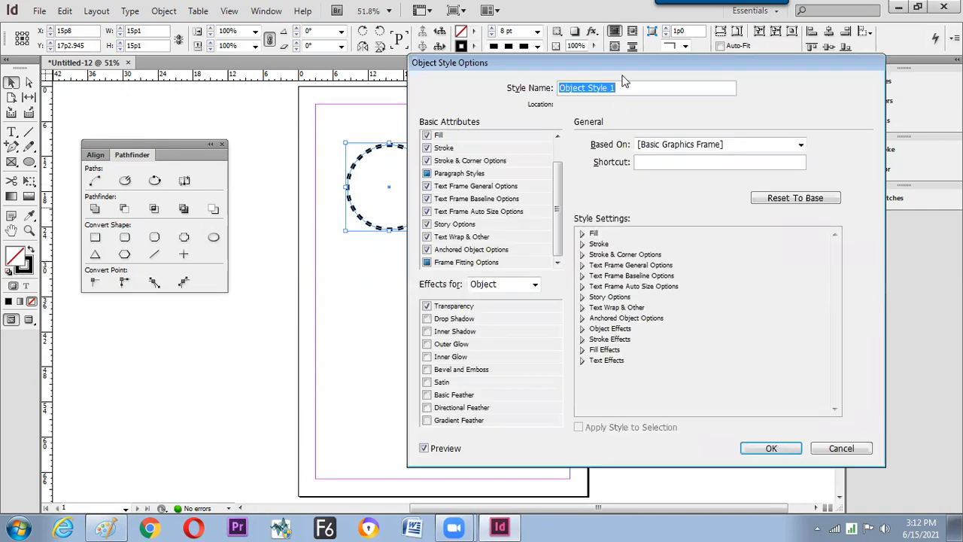
pyautogui.write('das')
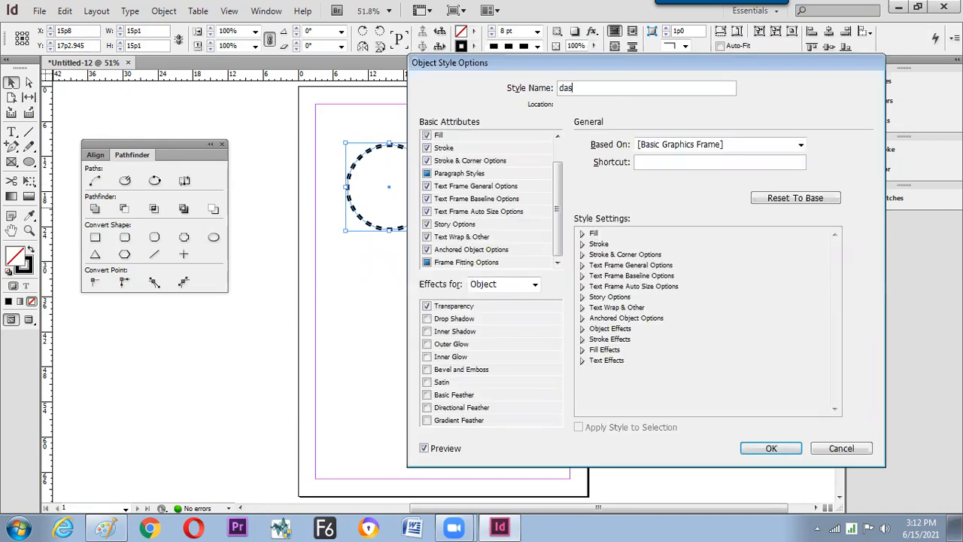
pyautogui.write('hed sy')
pyautogui.write('yl')
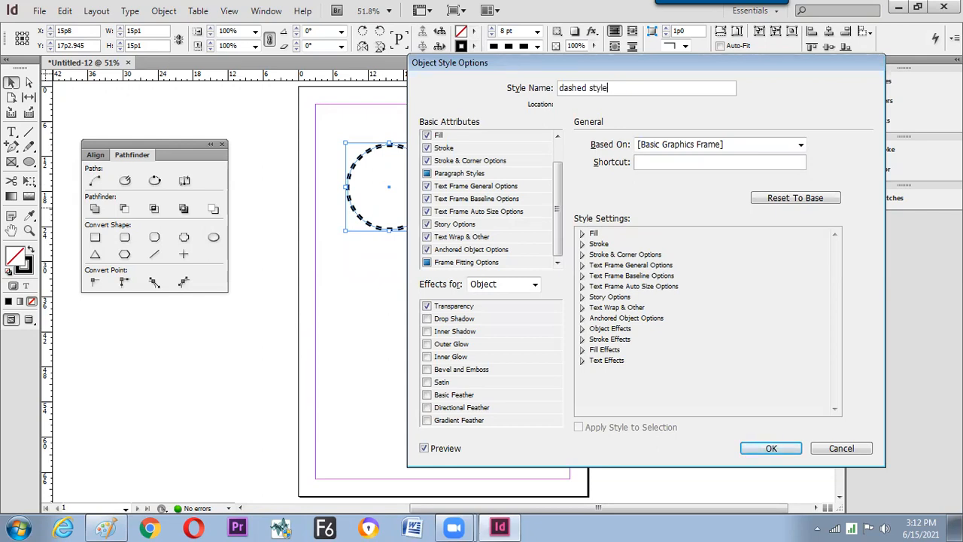
pyautogui.write('e')
pyautogui.press('Return')
# - Create a new object style from the Thick - Thick circle, apply it to the circle, and rename it "double stroke"
pyautogui.click(506, 232)
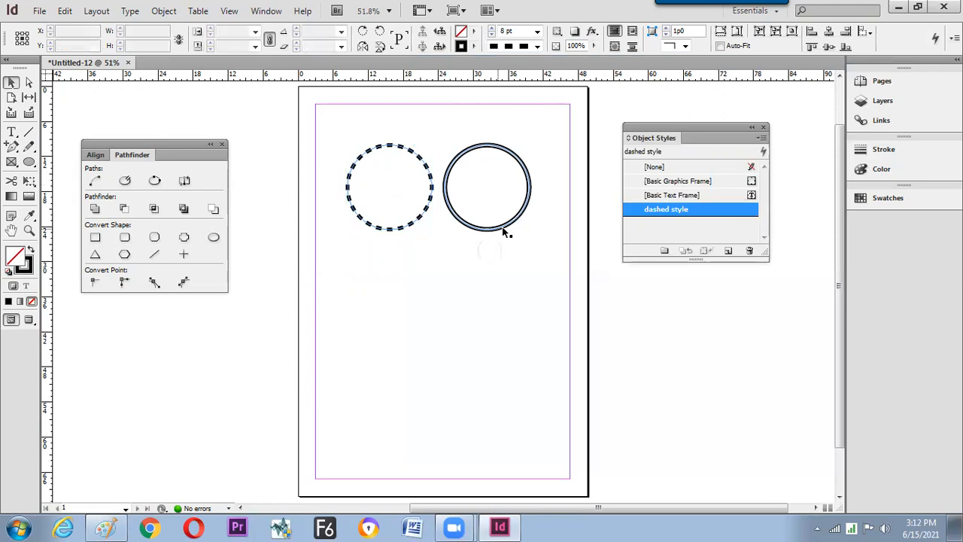
pyautogui.click(503, 228)
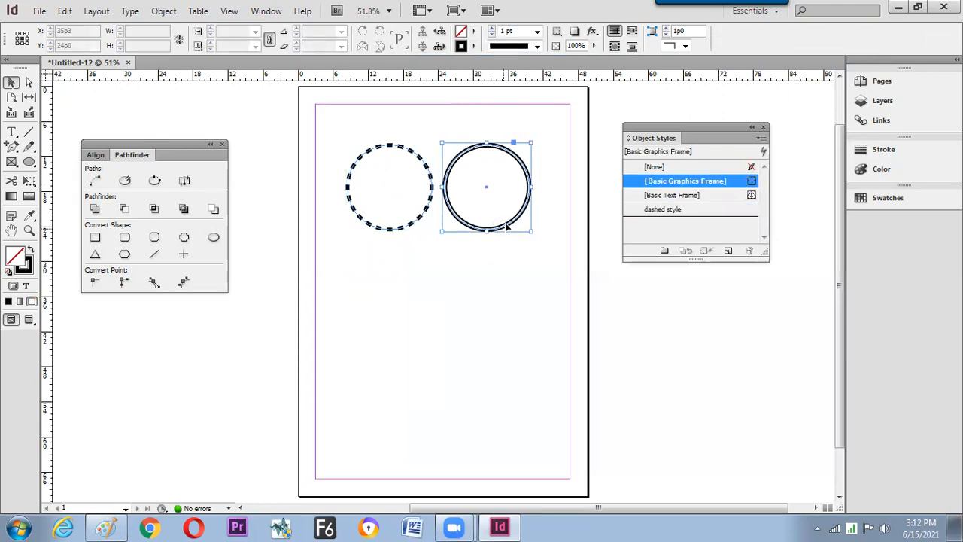
pyautogui.click(728, 250)
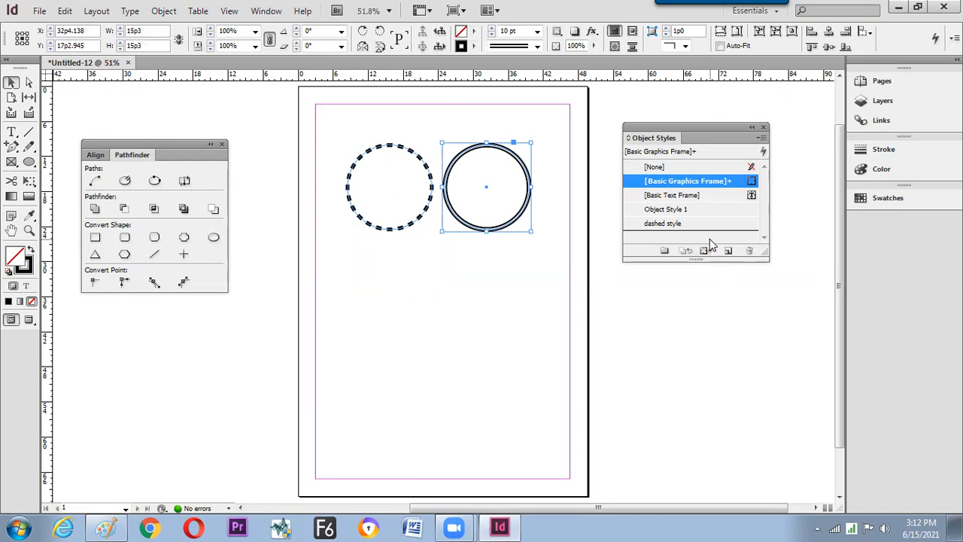
pyautogui.click(708, 211)
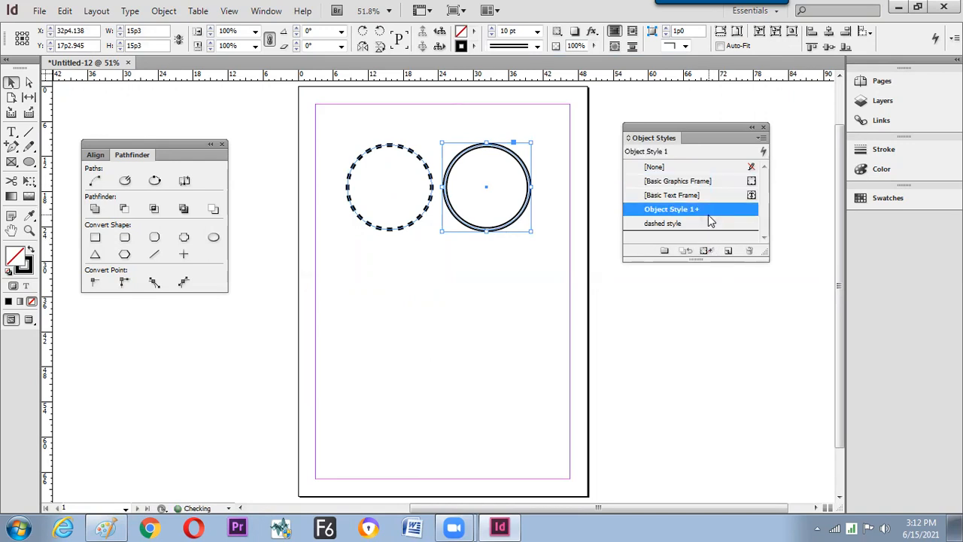
pyautogui.click(699, 216)
pyautogui.hotkey('ctrl', 'a')
pyautogui.write('double st')
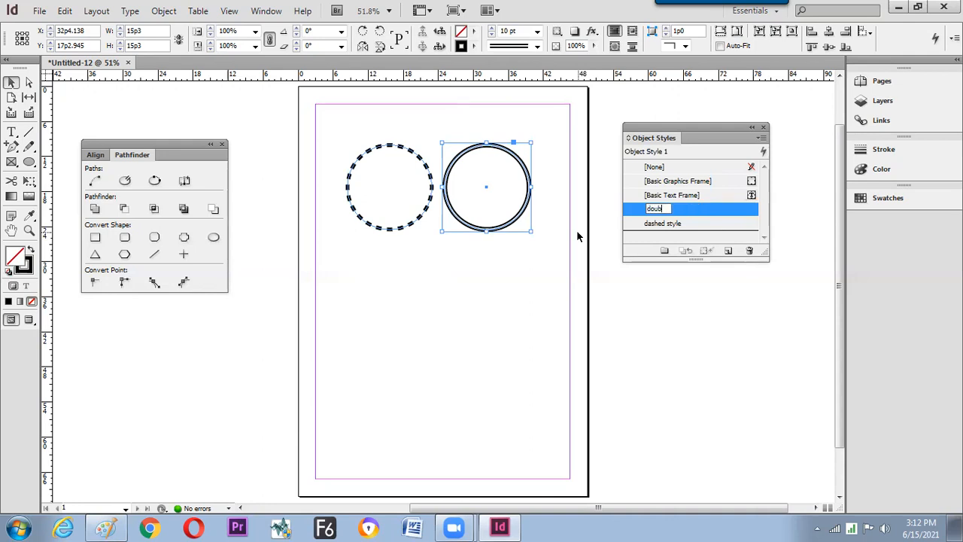
pyautogui.write('o')
pyautogui.press('BackSpace')
pyautogui.write('roke')
pyautogui.press('Return')
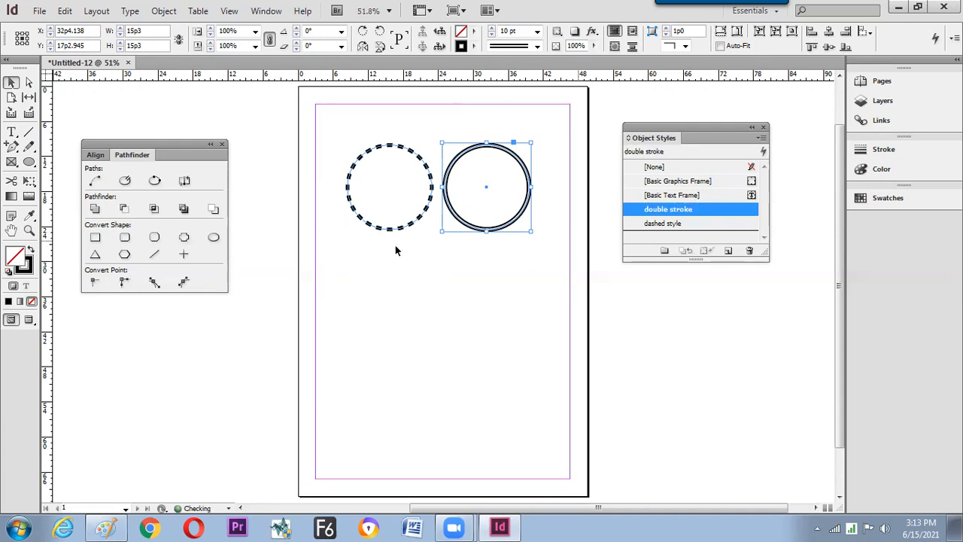
# - Delete both circles from the page
pyautogui.click(457, 316)
pyautogui.moveTo(497, 278); pyautogui.dragTo(296, 121)
pyautogui.press('Delete')
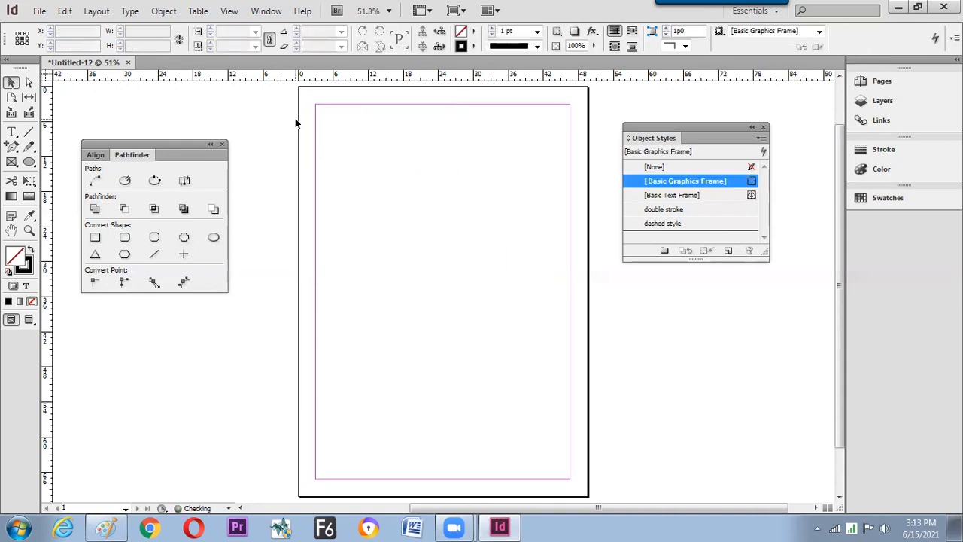
# - Draw a triangle about 17p7 wide and 15p2 high near the page's upper-left corner and apply the "double stroke" object style
pyautogui.moveTo(29, 162); pyautogui.dragTo(89, 192)
pyautogui.moveTo(467, 200)
pyautogui.mouseDown()
pyautogui.moveTo(565, 295)
pyautogui.moveTo(493, 216)
pyautogui.moveTo(453, 189)
pyautogui.mouseUp()
pyautogui.press('v')
pyautogui.moveTo(528, 227)
pyautogui.mouseDown()
pyautogui.moveTo(387, 148)
pyautogui.moveTo(393, 143)
pyautogui.mouseUp()
pyautogui.click(707, 210)
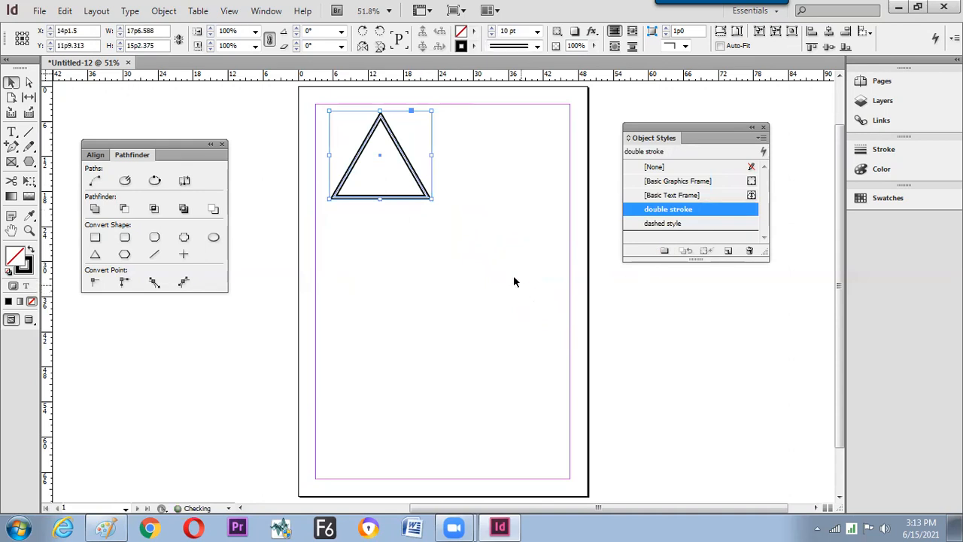
# - Place a duplicate of the triangle directly below the original and apply the "dashed style" object style to it
pyautogui.moveTo(424, 193); pyautogui.dragTo(422, 300)
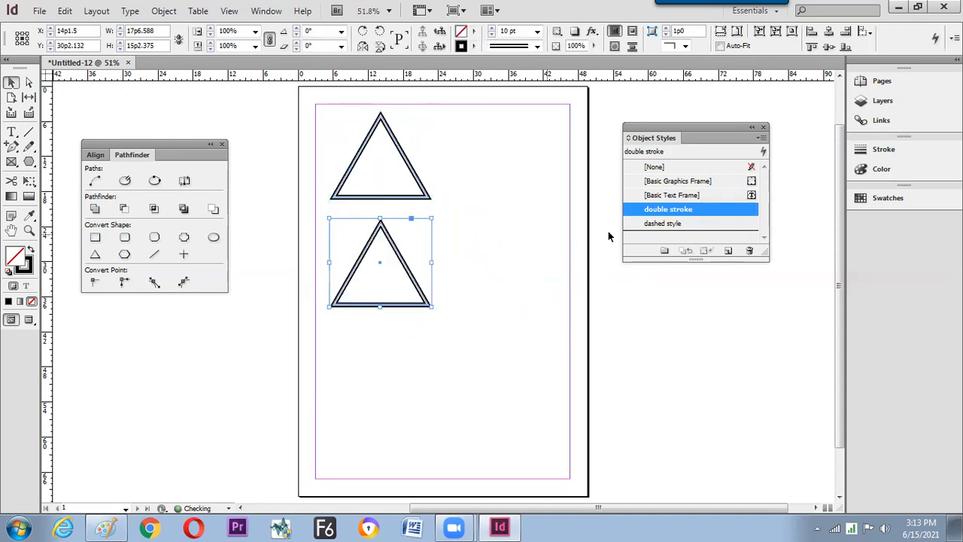
pyautogui.click(648, 223)
pyautogui.click(508, 289)
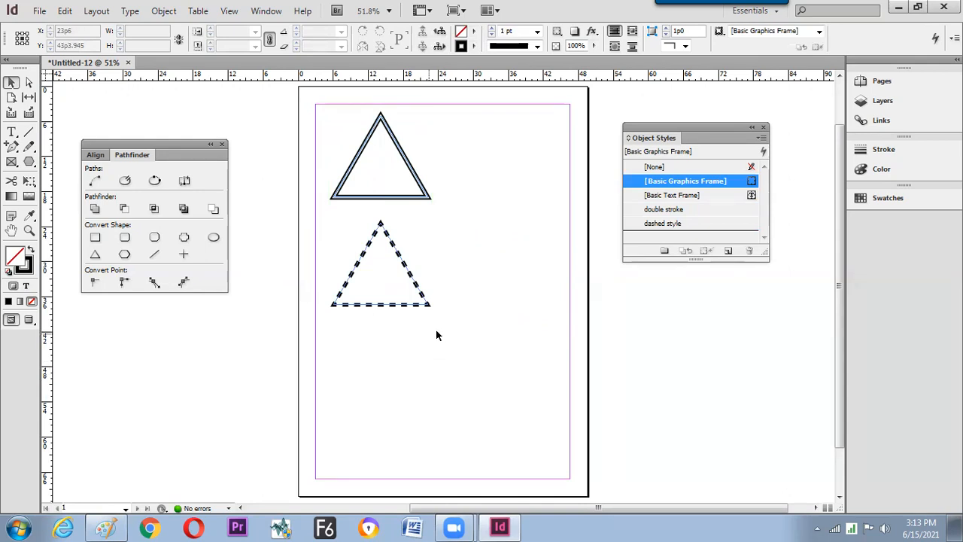
pyautogui.moveTo(465, 342); pyautogui.dragTo(354, 198)
pyautogui.click(491, 299)
pyautogui.moveTo(665, 128); pyautogui.dragTo(653, 125)
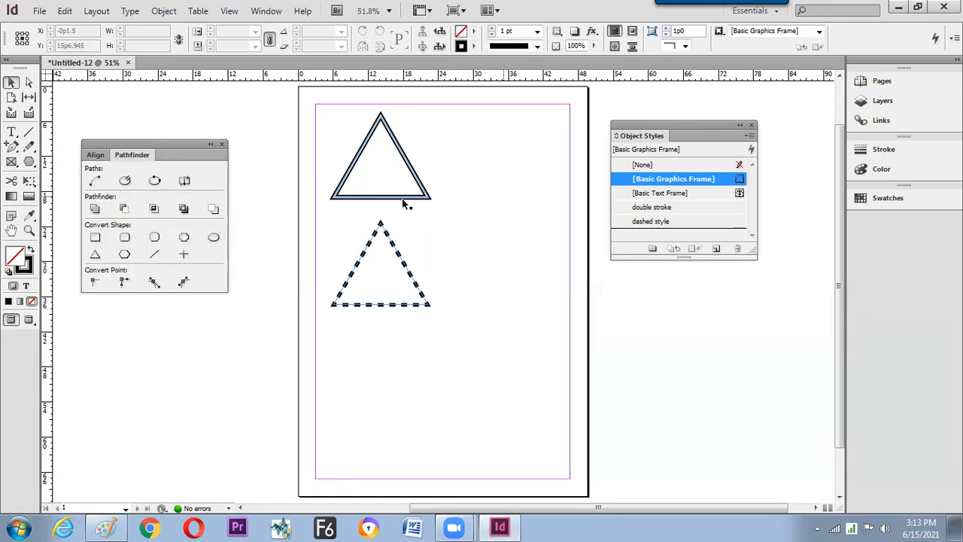
# - Switch to Paint, handwrite "Page" and "Text" below the object style note with a dash before each item, and return to InDesign
pyautogui.click(105, 527)
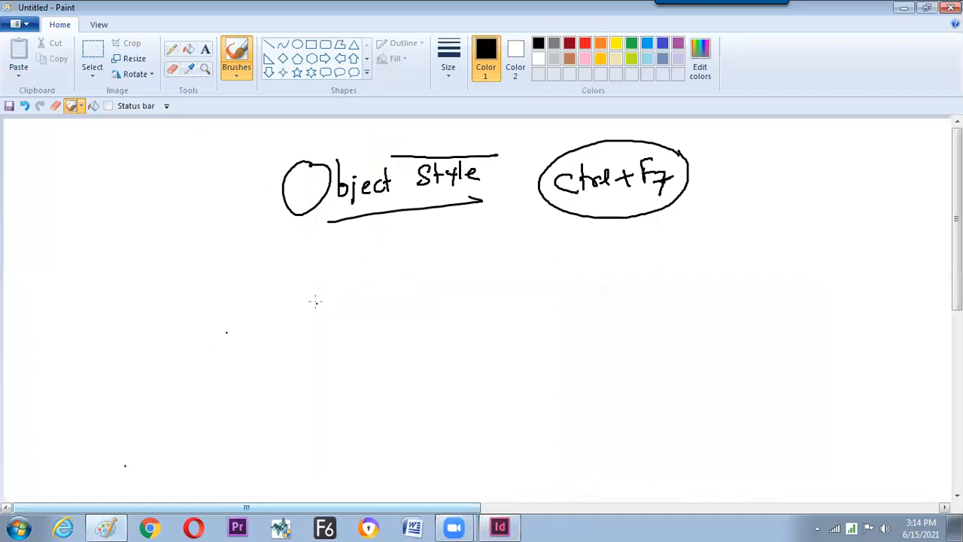
pyautogui.moveTo(313, 275)
pyautogui.mouseDown()
pyautogui.moveTo(312, 307)
pyautogui.moveTo(320, 282)
pyautogui.moveTo(343, 300)
pyautogui.mouseUp()
pyautogui.moveTo(363, 280); pyautogui.dragTo(355, 303)
pyautogui.moveTo(369, 285); pyautogui.dragTo(378, 289)
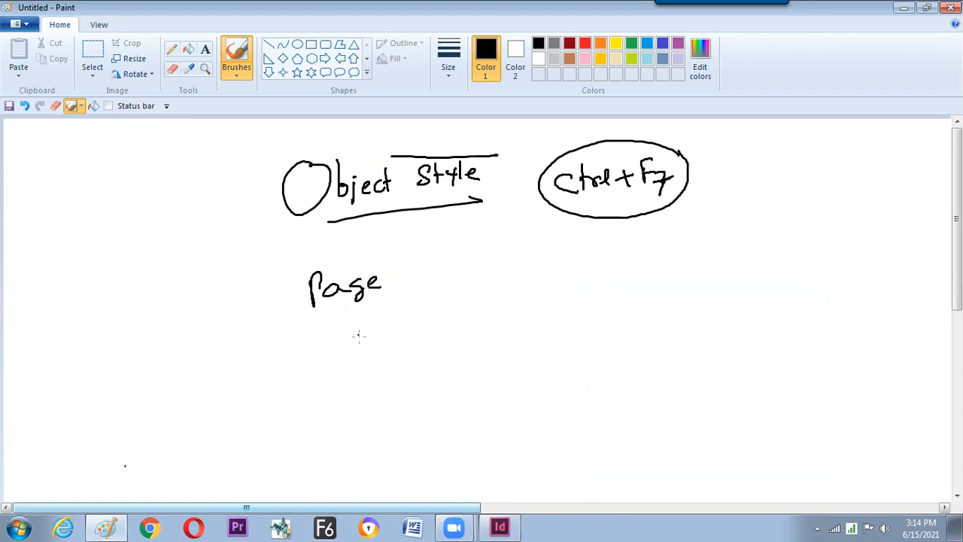
pyautogui.moveTo(319, 338)
pyautogui.mouseDown()
pyautogui.moveTo(319, 364)
pyautogui.moveTo(329, 337)
pyautogui.moveTo(343, 360)
pyautogui.mouseUp()
pyautogui.moveTo(338, 346)
pyautogui.mouseDown()
pyautogui.moveTo(354, 359)
pyautogui.moveTo(343, 358)
pyautogui.mouseUp()
pyautogui.moveTo(353, 333); pyautogui.dragTo(358, 354)
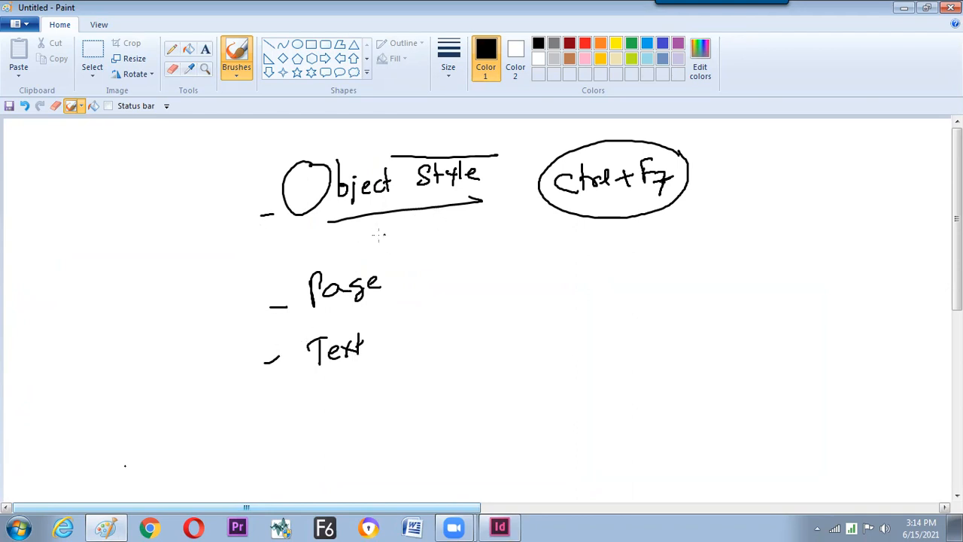
pyautogui.hotkey('alt', 'Tab')
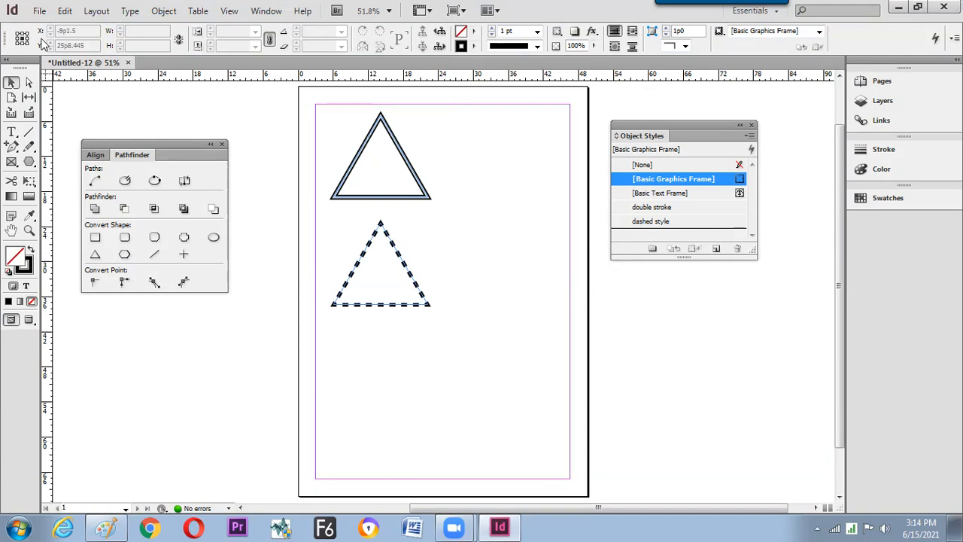
# - Save the document to the Desktop as "double stroke and dashed style"
pyautogui.click(40, 11)
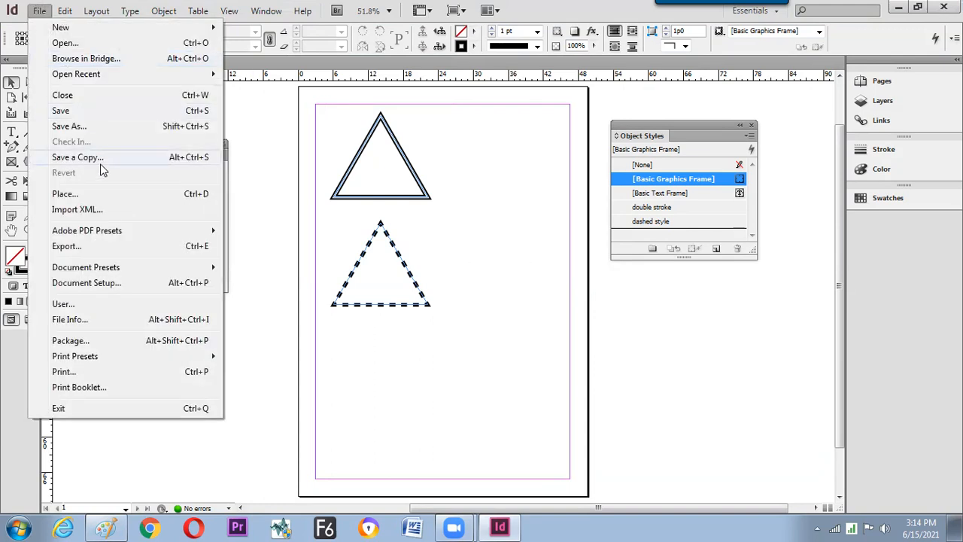
pyautogui.click(93, 113)
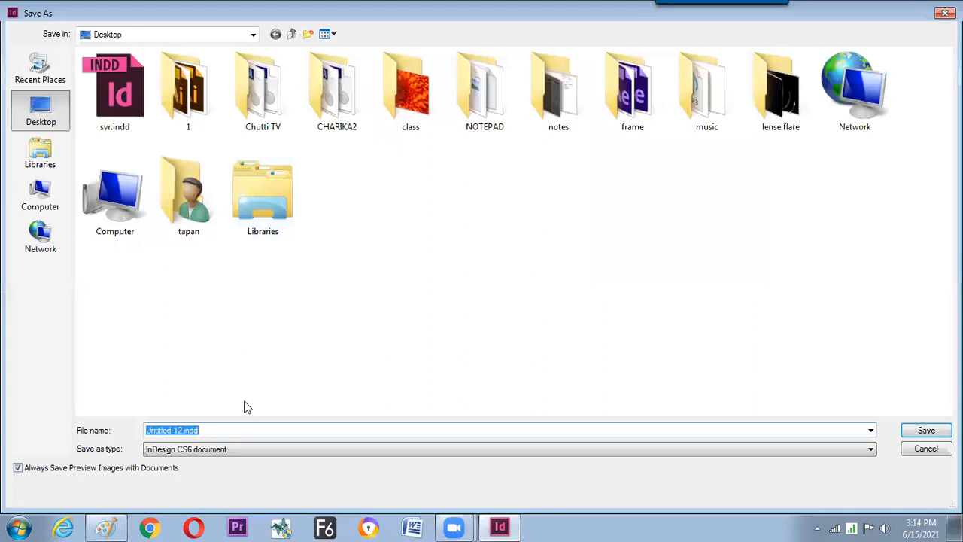
pyautogui.write('double stroke and dashed sty')
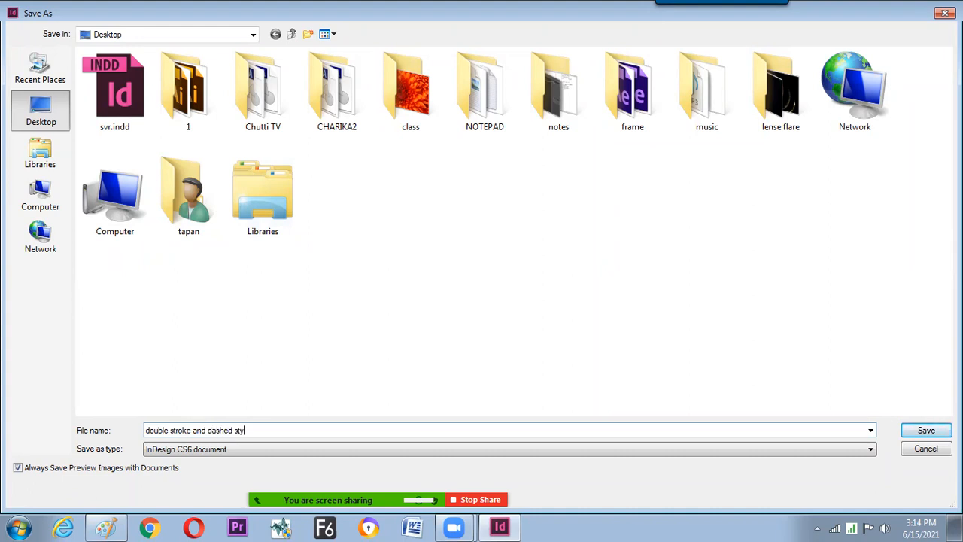
pyautogui.hotkey('ctrl', 'a')
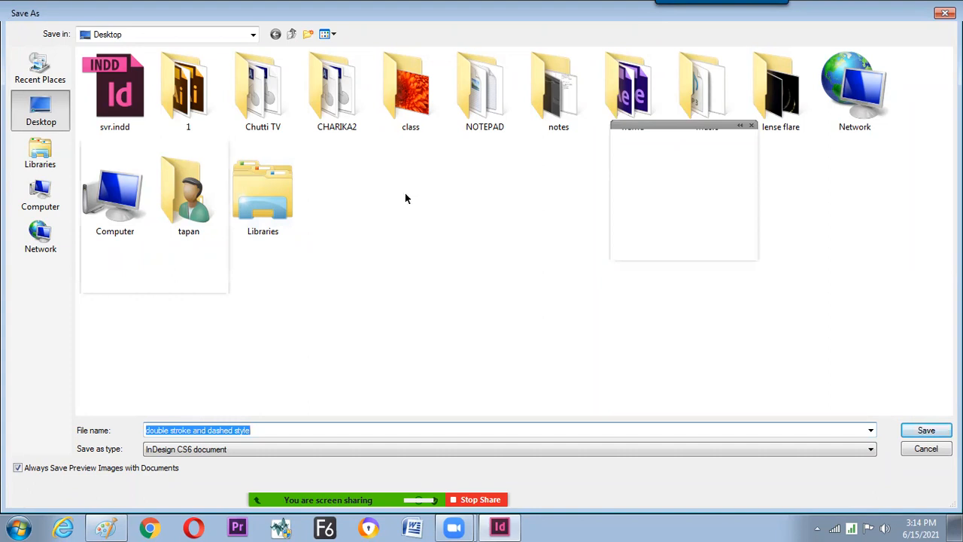
pyautogui.press('Return')
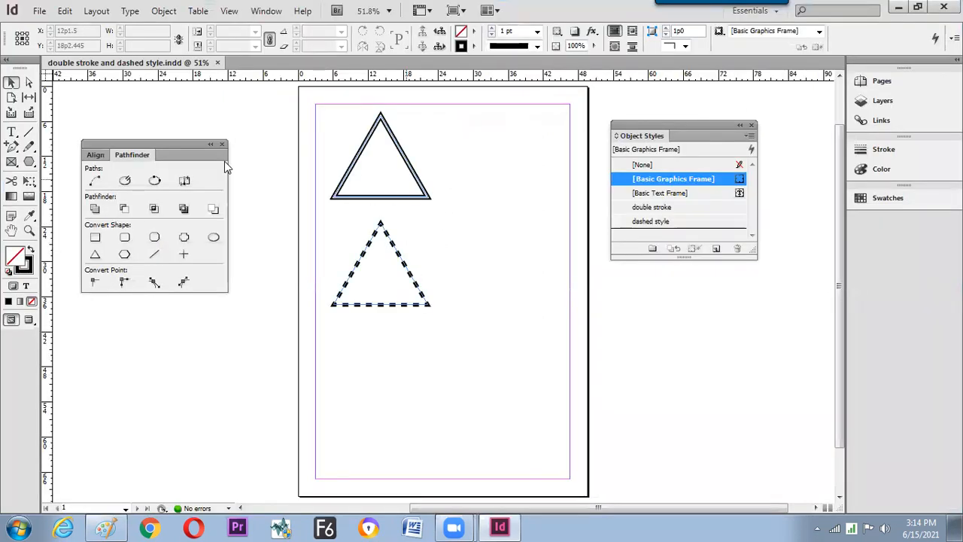
# - Create a new one-page Letter print document with the default settings and move the Object Styles list clear of the page
pyautogui.click(41, 12)
pyautogui.moveTo(117, 28)
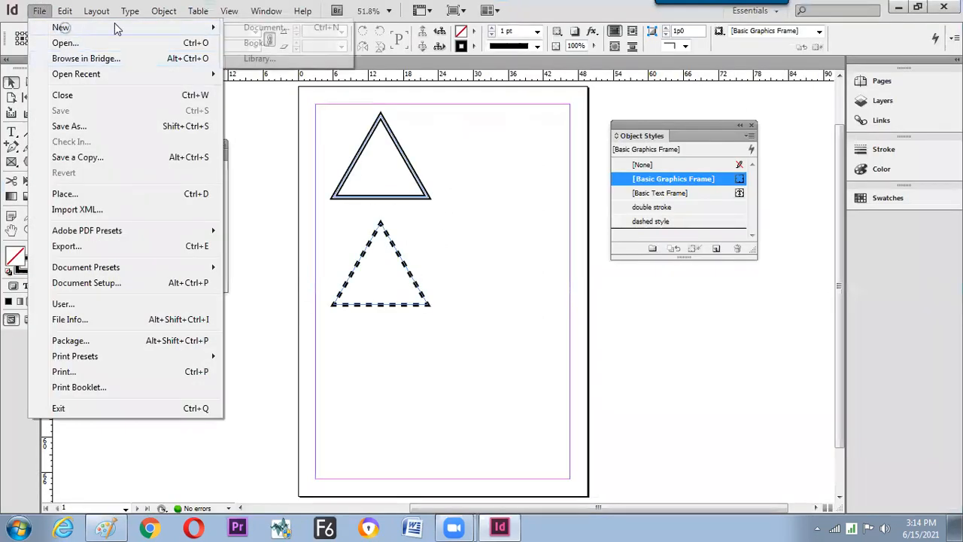
pyautogui.click(265, 28)
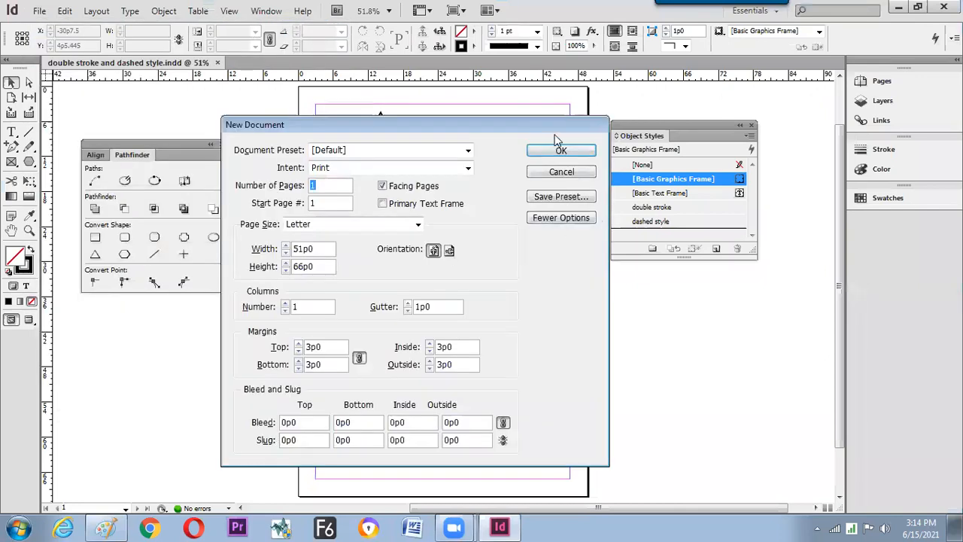
pyautogui.click(559, 150)
pyautogui.moveTo(657, 136); pyautogui.dragTo(684, 152)
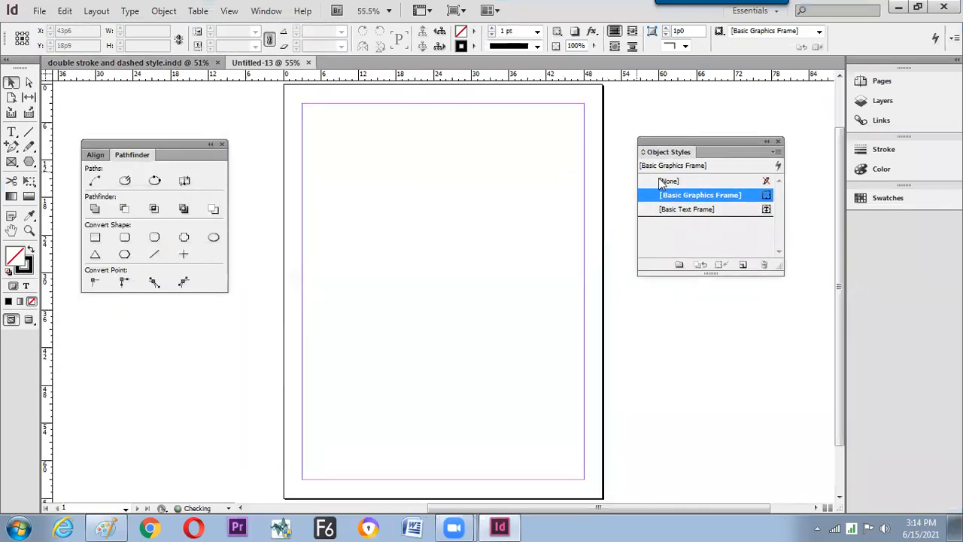
pyautogui.click(673, 231)
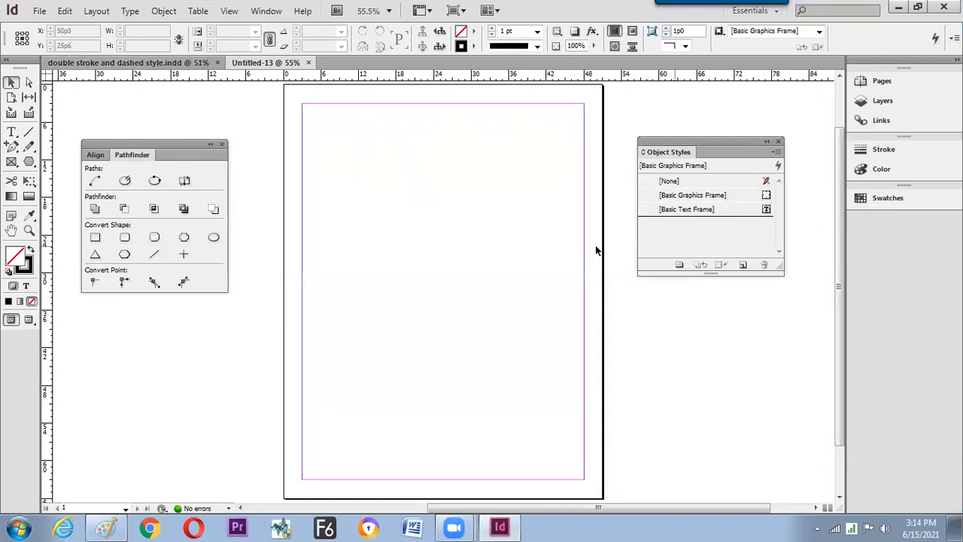
# - Load only the "double stroke" and "dashed style" object styles from the Desktop file "double stroke and dashed style.indd"
pyautogui.click(778, 152)
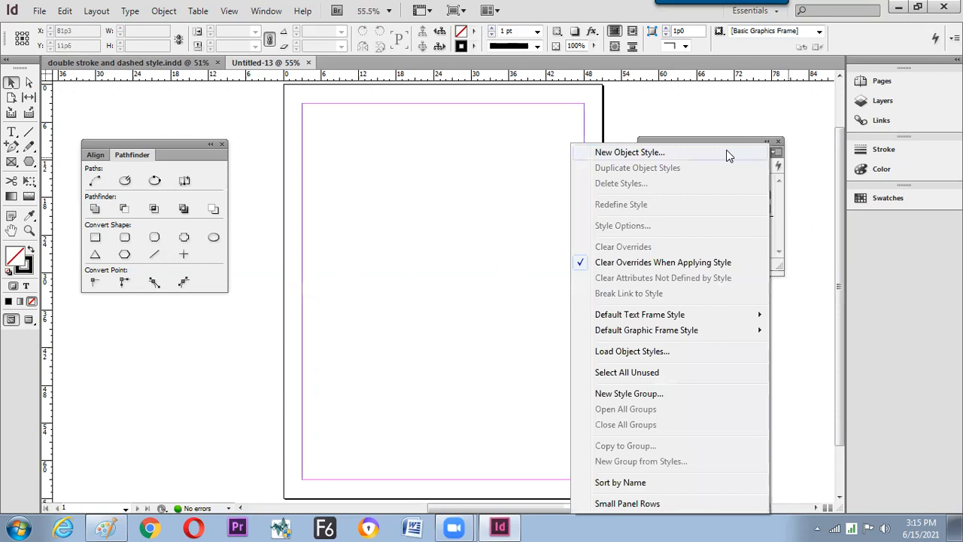
pyautogui.click(622, 358)
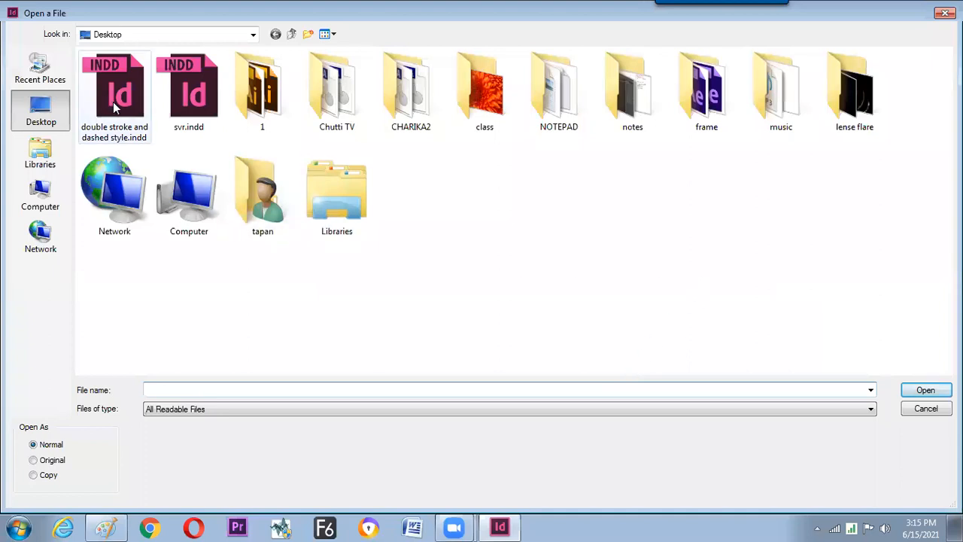
pyautogui.click(113, 94)
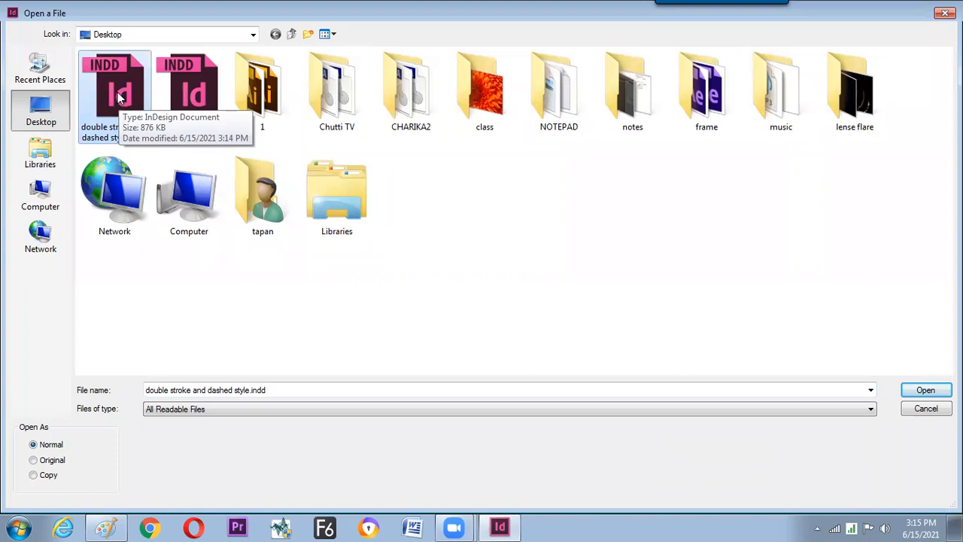
pyautogui.click(932, 392)
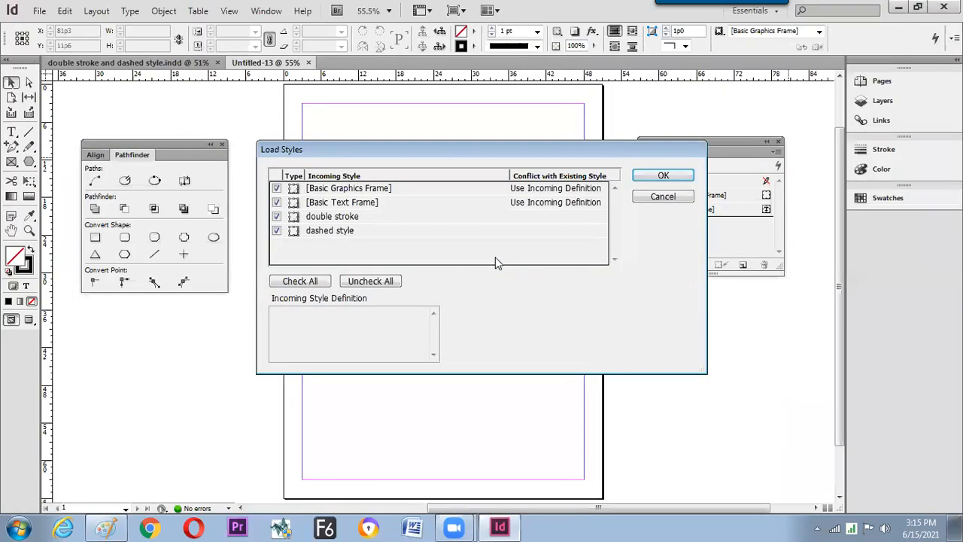
pyautogui.click(277, 203)
pyautogui.click(277, 188)
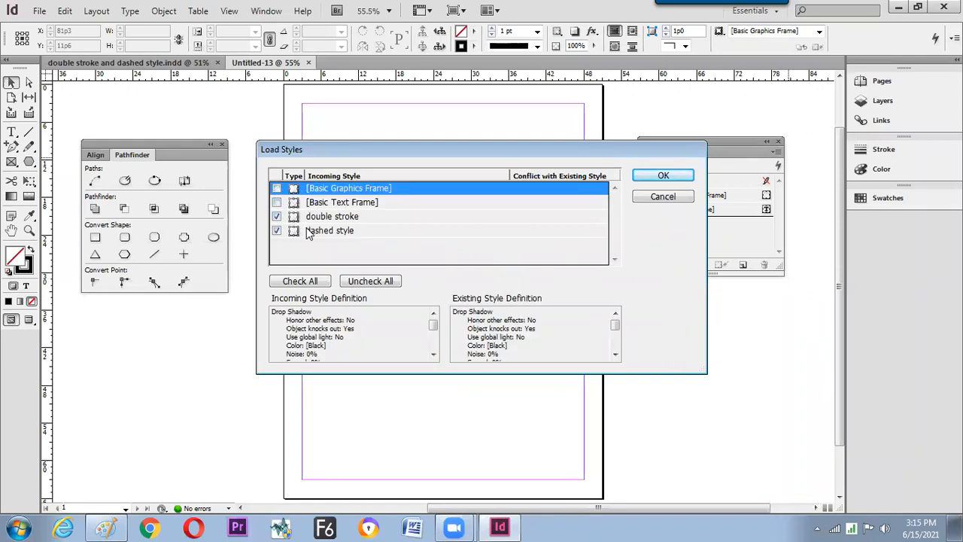
pyautogui.click(664, 176)
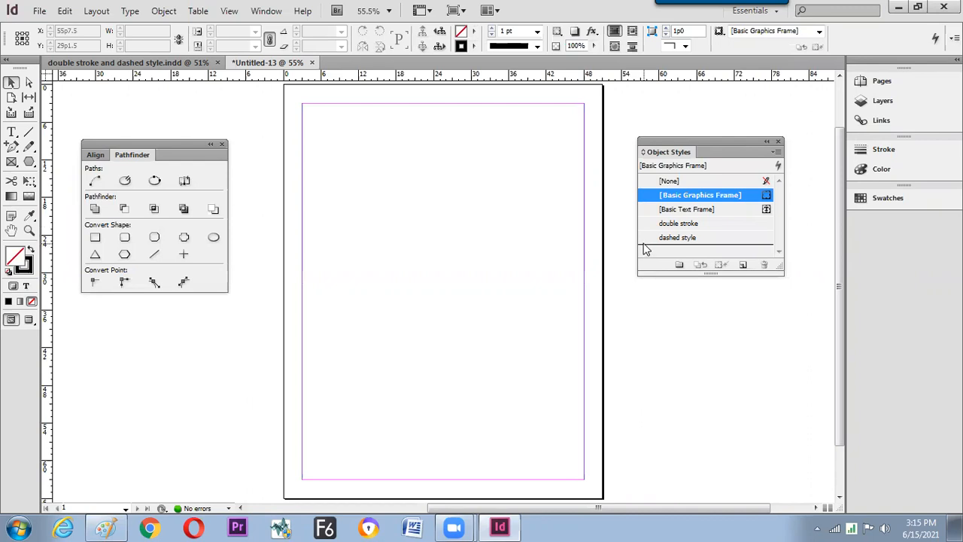
# - Switch to Paint and handwrite "save the Project File" on a branch line below the "Object Style" heading
pyautogui.click(105, 527)
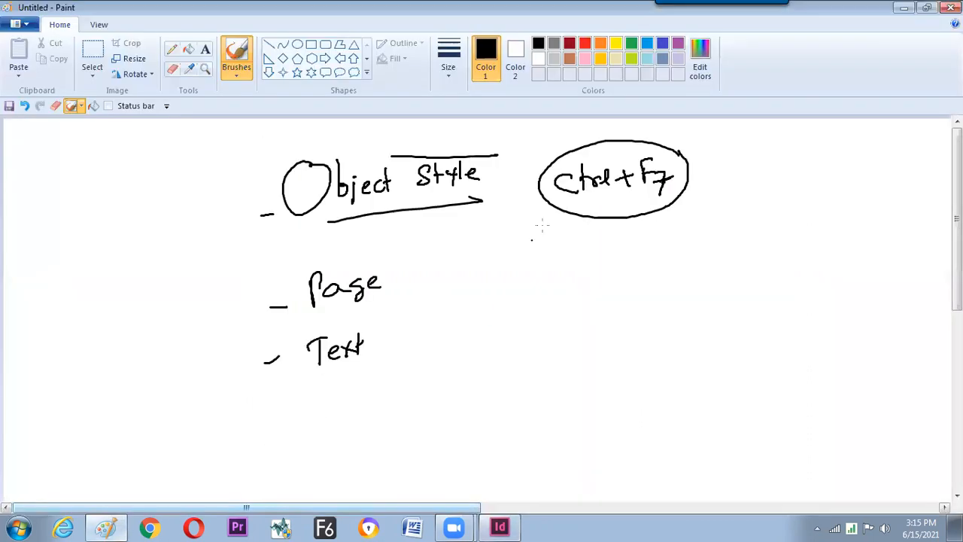
pyautogui.moveTo(466, 217)
pyautogui.mouseDown()
pyautogui.moveTo(484, 269)
pyautogui.moveTo(501, 274)
pyautogui.moveTo(554, 266)
pyautogui.mouseUp()
pyautogui.moveTo(584, 243)
pyautogui.mouseDown()
pyautogui.moveTo(613, 257)
pyautogui.moveTo(584, 254)
pyautogui.moveTo(673, 257)
pyautogui.moveTo(679, 266)
pyautogui.moveTo(685, 241)
pyautogui.moveTo(690, 253)
pyautogui.moveTo(715, 259)
pyautogui.mouseUp()
pyautogui.moveTo(715, 246)
pyautogui.mouseDown()
pyautogui.moveTo(751, 255)
pyautogui.moveTo(768, 238)
pyautogui.mouseUp()
pyautogui.moveTo(763, 242)
pyautogui.mouseDown()
pyautogui.moveTo(765, 257)
pyautogui.moveTo(780, 256)
pyautogui.moveTo(763, 256)
pyautogui.mouseUp()
pyautogui.hotkey('ctrl', 'z')
pyautogui.hotkey('ctrl', 'z')
pyautogui.moveTo(774, 224)
pyautogui.mouseDown()
pyautogui.moveTo(776, 256)
pyautogui.moveTo(793, 253)
pyautogui.mouseUp()
# - Handwrite "Load object style" on a second branch line under the "Object Style" heading, and return to InDesign
pyautogui.moveTo(442, 212)
pyautogui.mouseDown()
pyautogui.moveTo(444, 292)
pyautogui.moveTo(457, 314)
pyautogui.moveTo(519, 321)
pyautogui.mouseUp()
pyautogui.moveTo(557, 311); pyautogui.dragTo(558, 323)
pyautogui.click(611, 314)
pyautogui.moveTo(611, 295); pyautogui.dragTo(612, 297)
pyautogui.moveTo(619, 287)
pyautogui.mouseDown()
pyautogui.moveTo(636, 313)
pyautogui.moveTo(657, 304)
pyautogui.mouseUp()
pyautogui.moveTo(678, 297); pyautogui.dragTo(681, 307)
pyautogui.moveTo(729, 283); pyautogui.dragTo(718, 299)
pyautogui.moveTo(741, 276)
pyautogui.mouseDown()
pyautogui.moveTo(720, 301)
pyautogui.moveTo(746, 286)
pyautogui.mouseUp()
pyautogui.moveTo(748, 285); pyautogui.dragTo(751, 305)
pyautogui.moveTo(768, 272)
pyautogui.mouseDown()
pyautogui.moveTo(767, 295)
pyautogui.moveTo(792, 295)
pyautogui.mouseUp()
pyautogui.hotkey('alt', 'Tab')
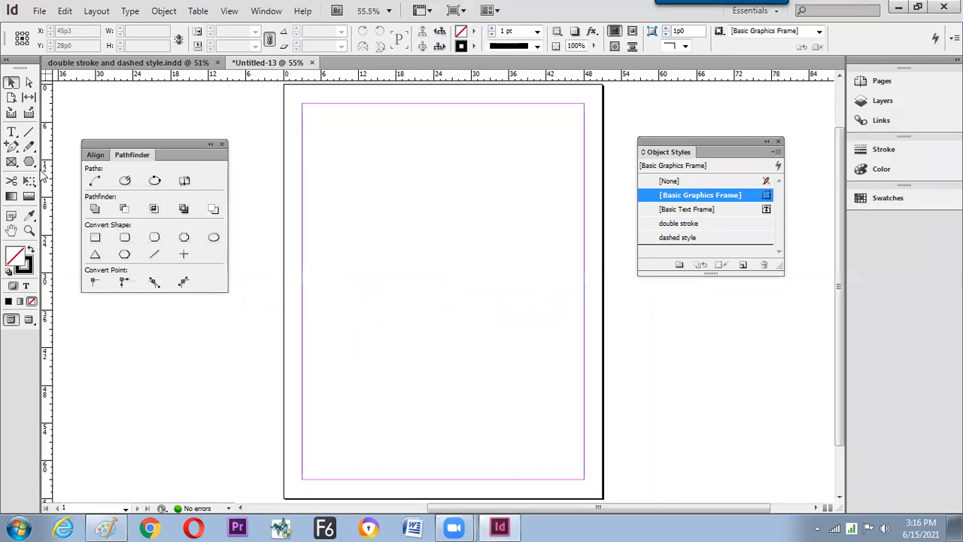
# - Draw rectangles about 12p7.5 wide and 15p6 high in two rows of three, with the "double stroke" object style applied
pyautogui.moveTo(28, 162); pyautogui.dragTo(67, 164)
pyautogui.click(66, 164)
pyautogui.moveTo(313, 130)
pyautogui.mouseDown()
pyautogui.moveTo(378, 225)
pyautogui.moveTo(557, 226)
pyautogui.moveTo(529, 339)
pyautogui.mouseUp()
pyautogui.click(696, 224)
pyautogui.press('v')
pyautogui.hotkey('ctrl', 'a')
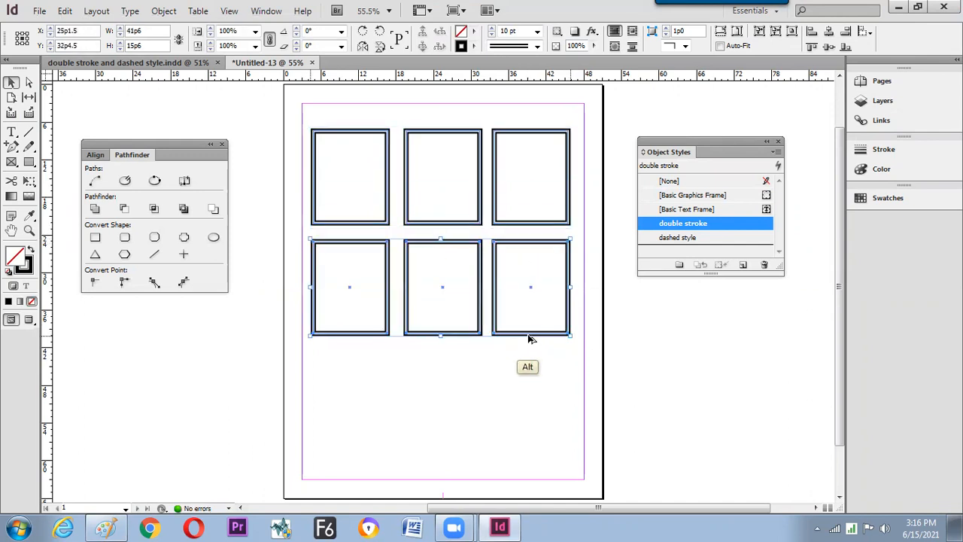
# - Repeat the duplication of the lower row to add a third row of three rectangles below, and deselect it
pyautogui.hotkey('ctrl', 'd')
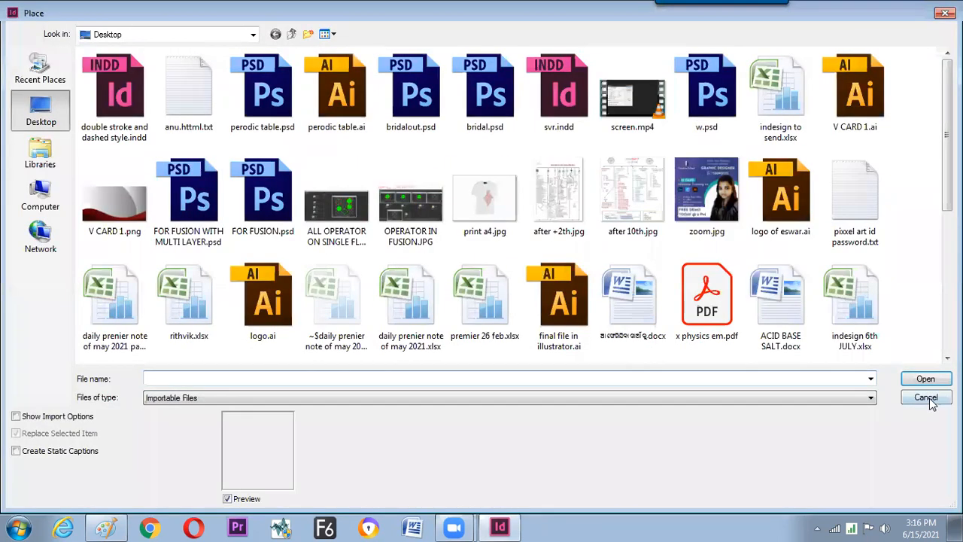
pyautogui.click(928, 399)
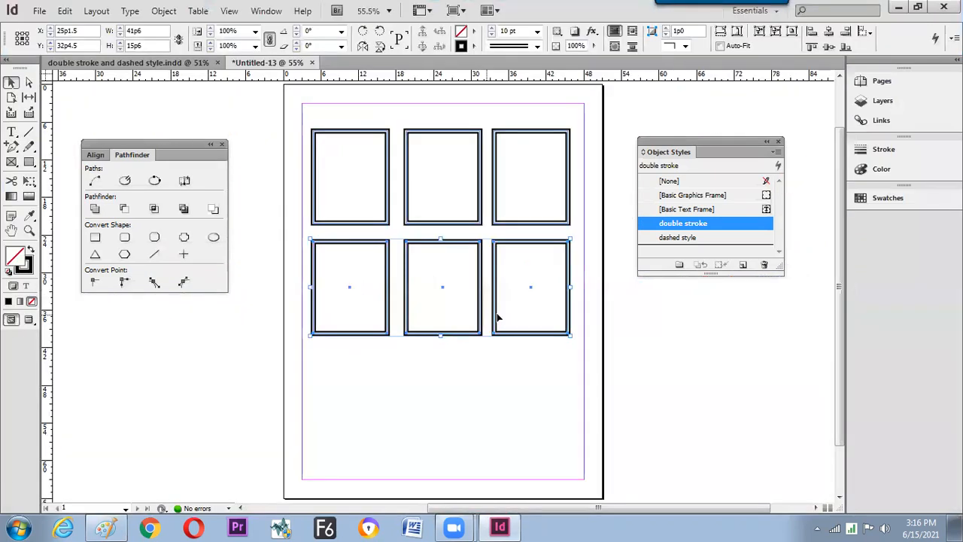
pyautogui.hotkey('ctrl', 'alt', 'shift', 'd')
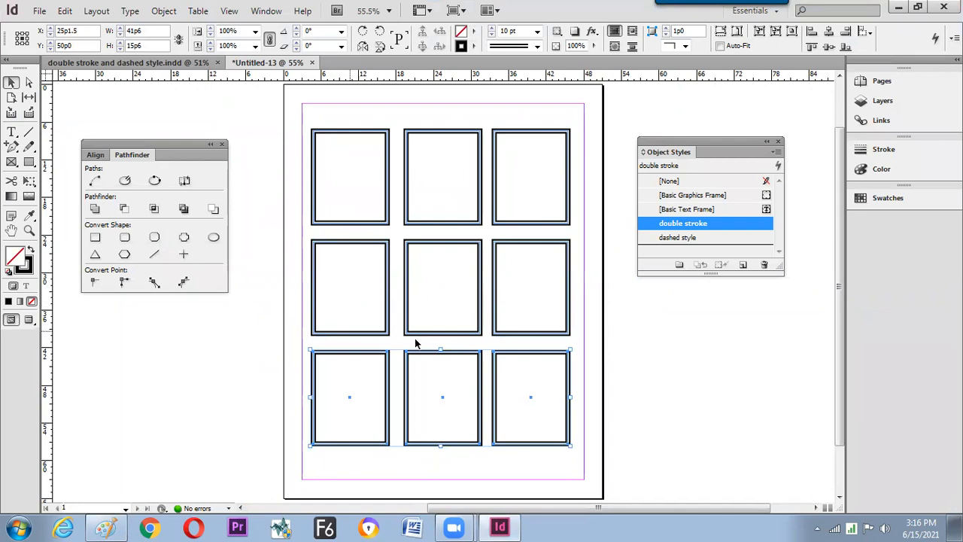
pyautogui.click(613, 306)
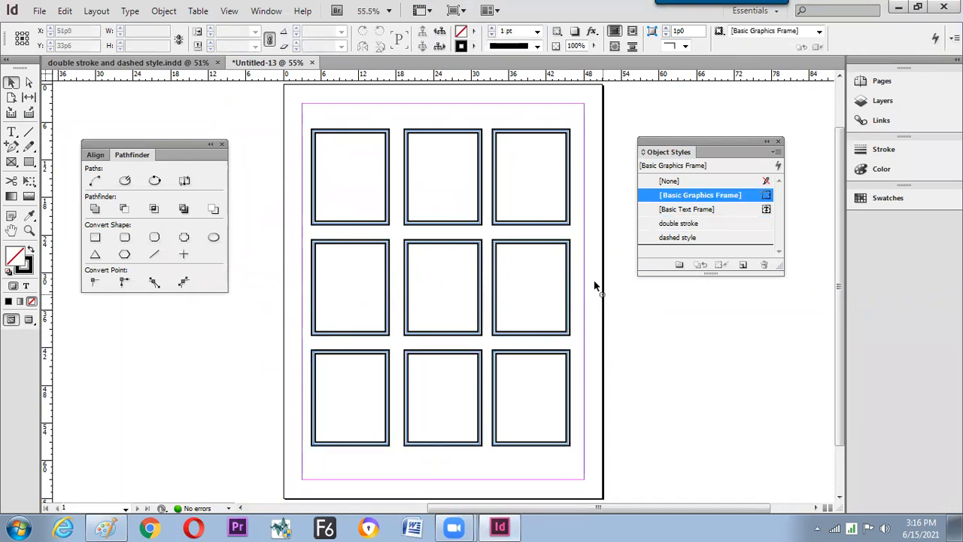
# - Set the stroke colour of the grid's upper-right rectangle to C=0 M=100 Y=0 K=0
pyautogui.click(529, 200)
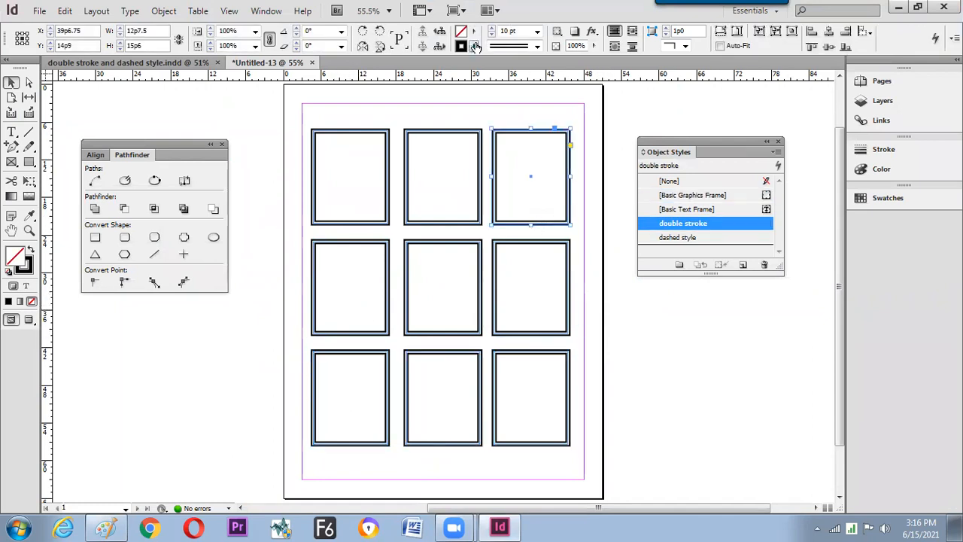
pyautogui.click(476, 47)
pyautogui.click(498, 146)
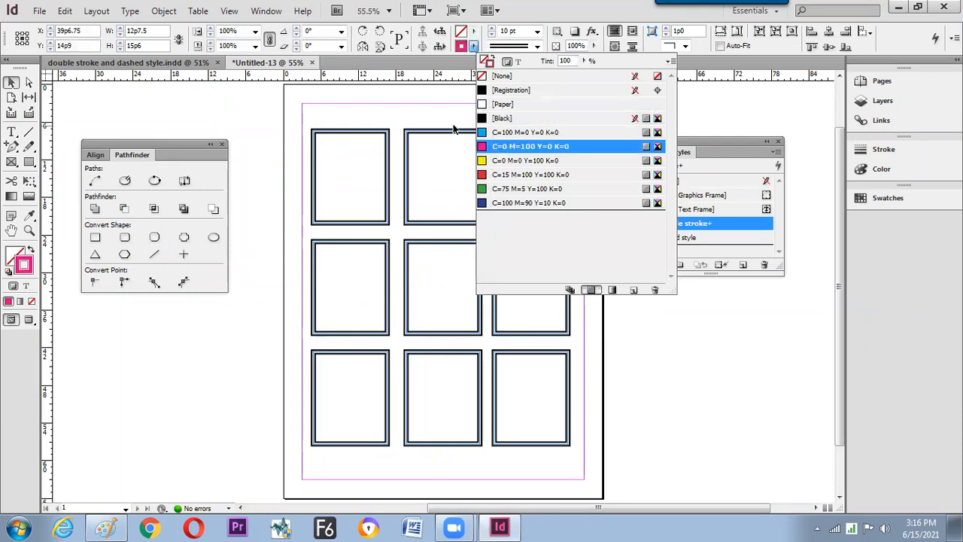
pyautogui.click(587, 321)
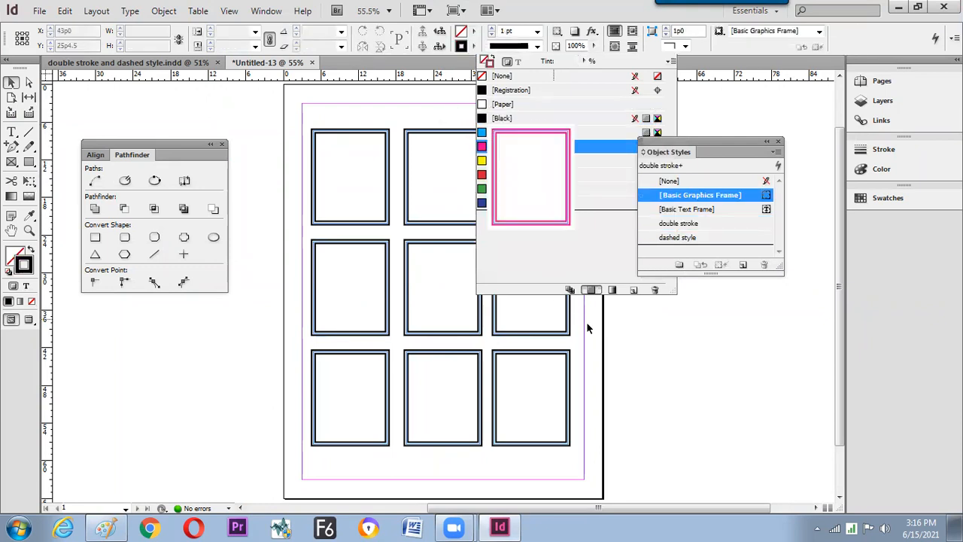
# - Redefine the "double stroke" object style from the magenta rectangle and reselect that rectangle
pyautogui.click(569, 223)
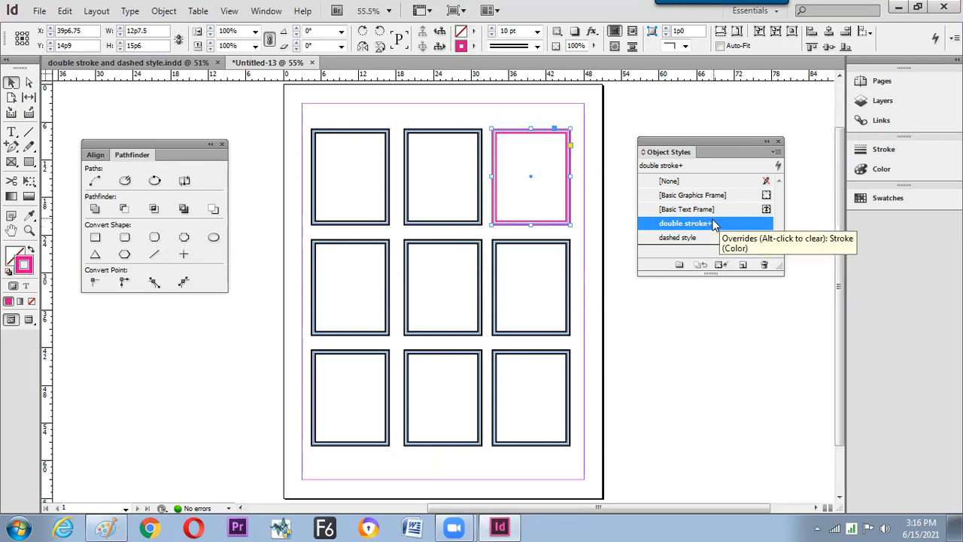
pyautogui.rightClick(706, 226)
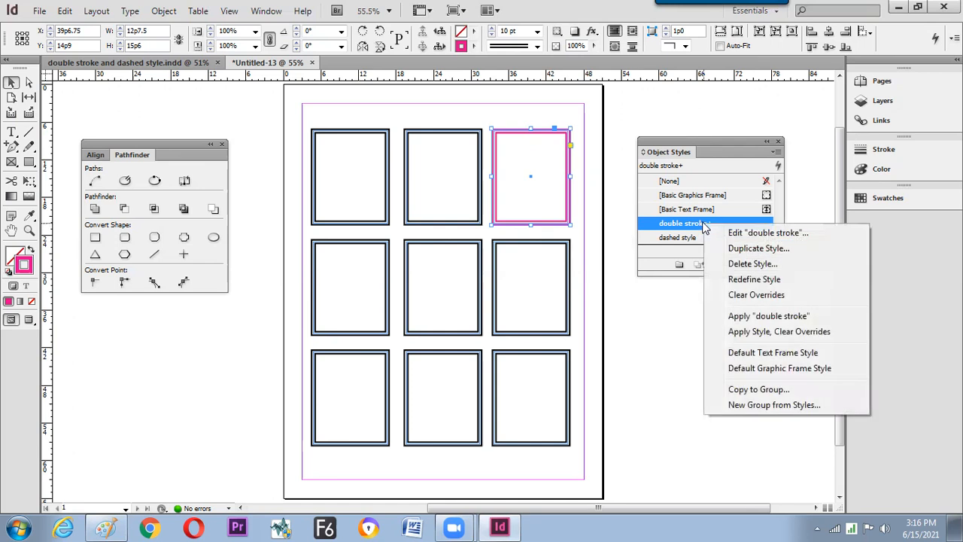
pyautogui.click(754, 279)
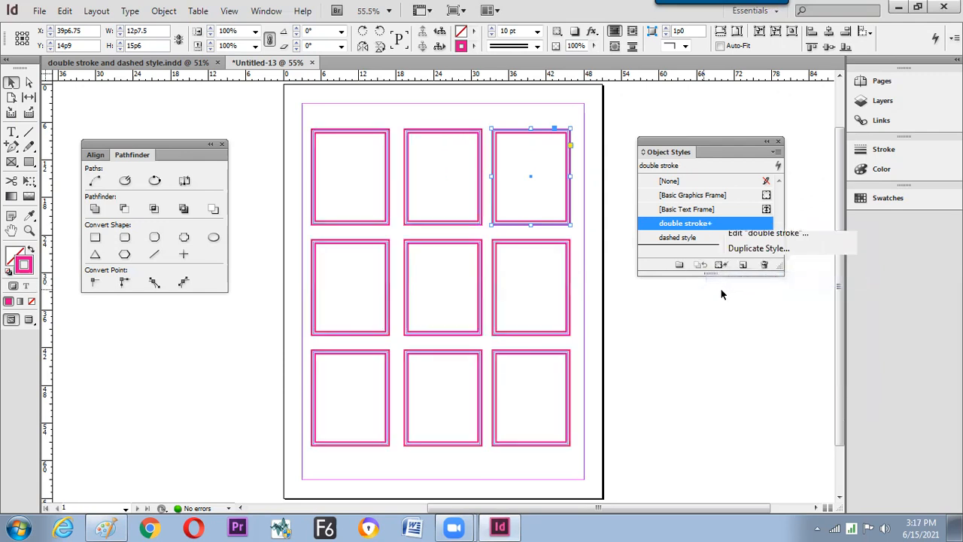
pyautogui.click(700, 323)
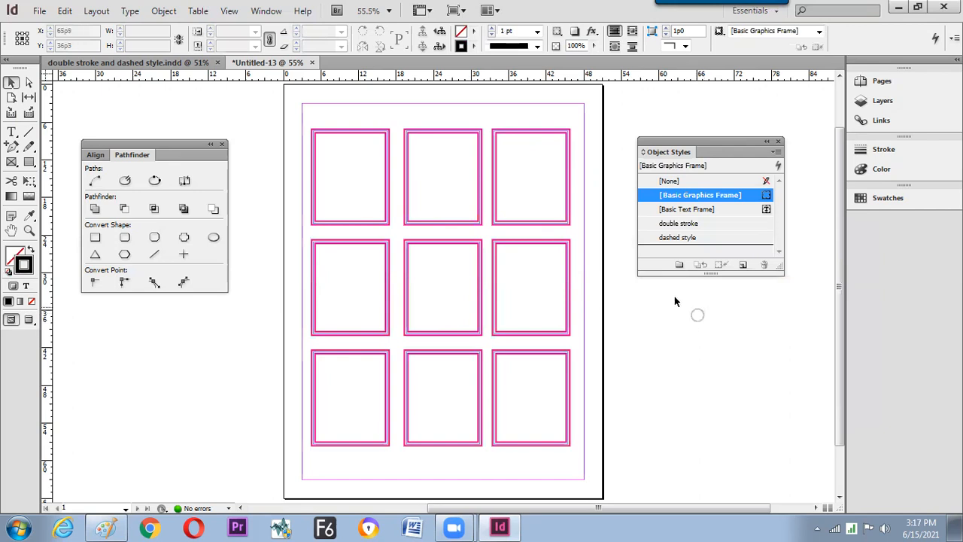
pyautogui.click(570, 221)
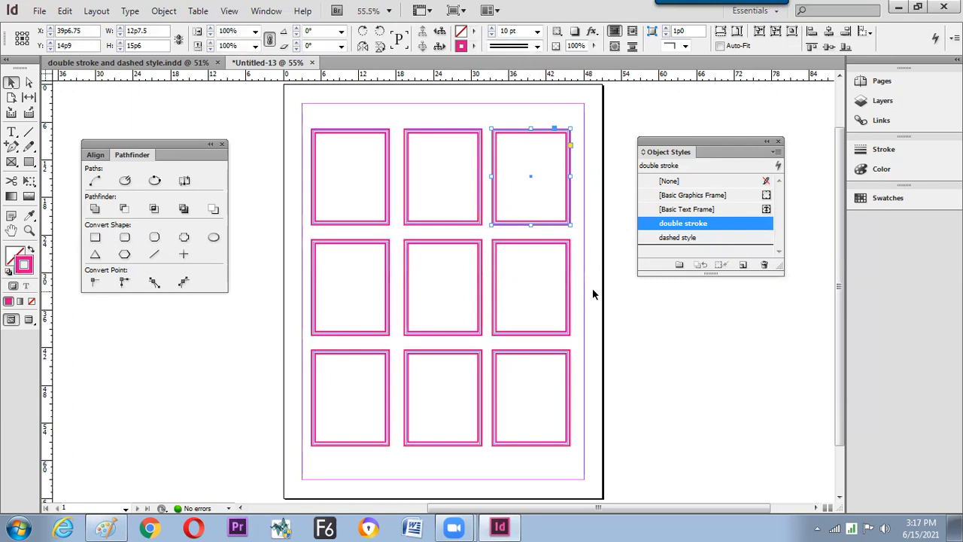
# - Switch to Paint, handwrite a note starting with "Redefine" on a third branch line under "Object Style", and return to InDesign
pyautogui.hotkey('alt', 'Tab')
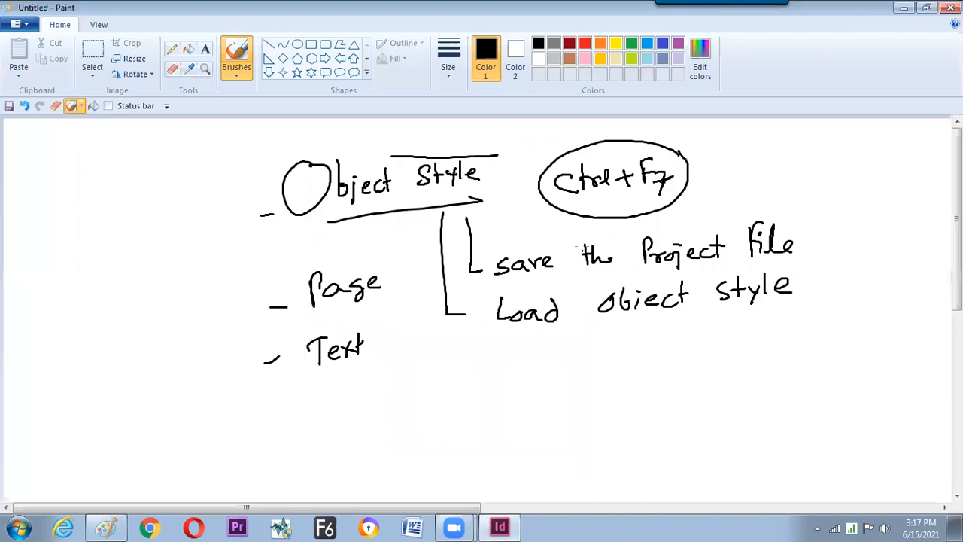
pyautogui.moveTo(411, 216)
pyautogui.mouseDown()
pyautogui.moveTo(428, 381)
pyautogui.moveTo(489, 397)
pyautogui.mouseUp()
pyautogui.moveTo(487, 366); pyautogui.dragTo(503, 393)
pyautogui.moveTo(506, 385); pyautogui.dragTo(521, 387)
pyautogui.moveTo(536, 385)
pyautogui.mouseDown()
pyautogui.moveTo(532, 365)
pyautogui.moveTo(536, 393)
pyautogui.mouseUp()
pyautogui.moveTo(540, 385); pyautogui.dragTo(555, 405)
pyautogui.moveTo(551, 384); pyautogui.dragTo(576, 384)
pyautogui.moveTo(580, 384); pyautogui.dragTo(623, 372)
pyautogui.moveTo(632, 346); pyautogui.dragTo(631, 368)
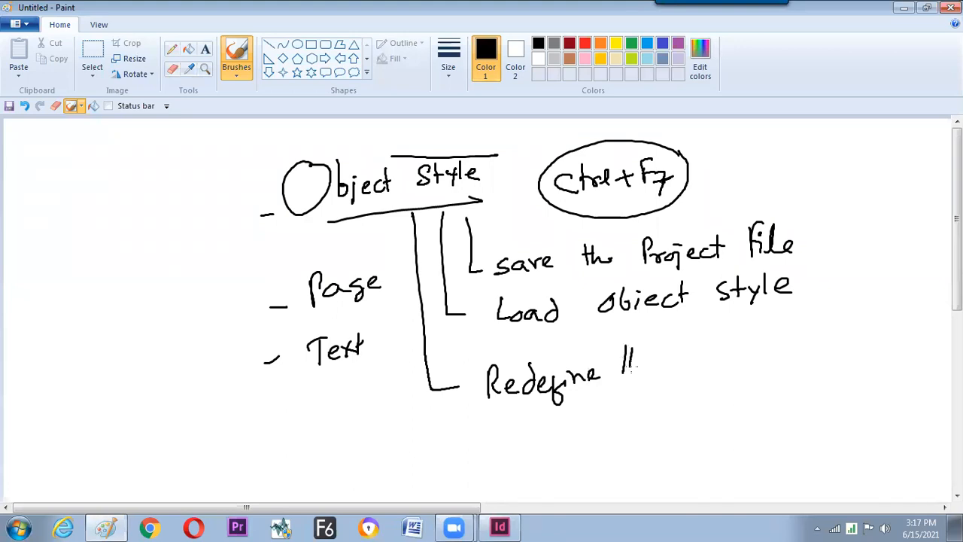
pyautogui.moveTo(688, 345)
pyautogui.mouseDown()
pyautogui.moveTo(677, 364)
pyautogui.moveTo(694, 358)
pyautogui.mouseUp()
pyautogui.moveTo(686, 349)
pyautogui.mouseDown()
pyautogui.moveTo(718, 348)
pyautogui.moveTo(717, 332)
pyautogui.moveTo(720, 357)
pyautogui.mouseUp()
pyautogui.moveTo(727, 352); pyautogui.dragTo(741, 350)
pyautogui.hotkey('alt', 'Tab')
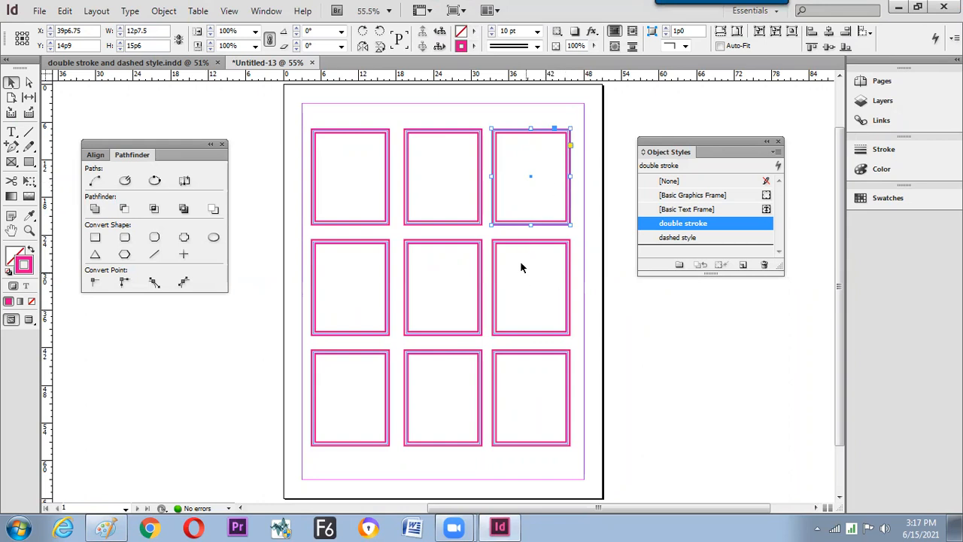
pyautogui.moveTo(520, 261); pyautogui.dragTo(506, 277)
pyautogui.moveTo(264, 118); pyautogui.dragTo(611, 435)
pyautogui.moveTo(843, 282); pyautogui.dragTo(842, 354)
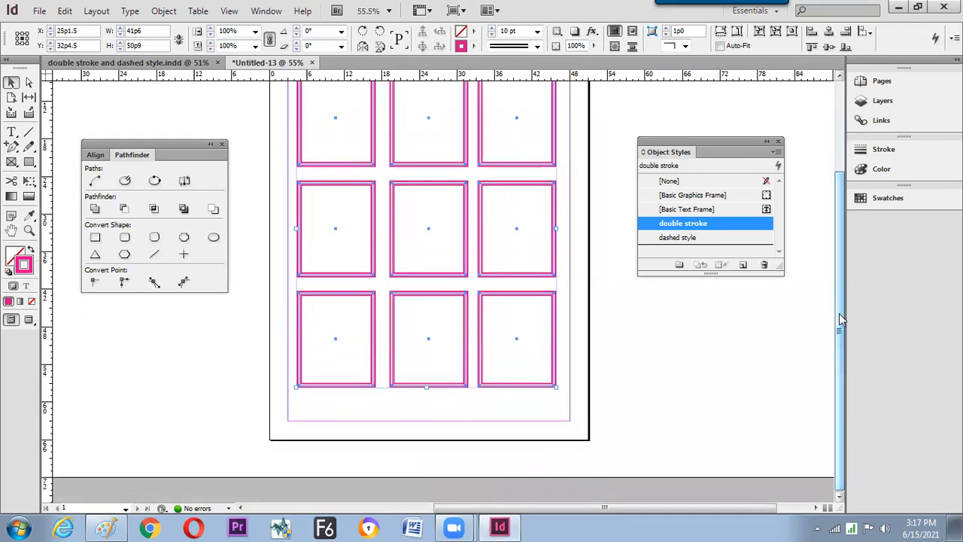
pyautogui.scroll(3, 842, 320)
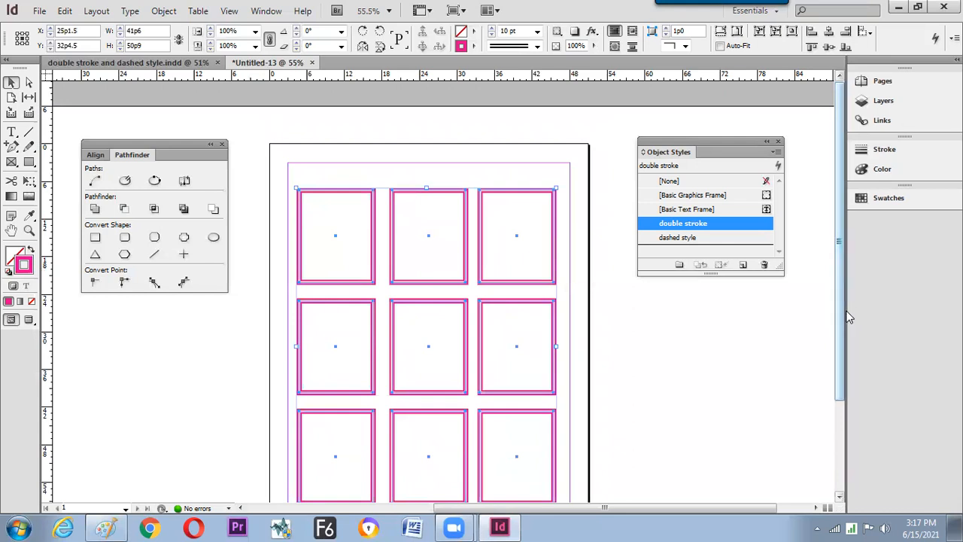
pyautogui.scroll(-2, 843, 330)
pyautogui.click(734, 325)
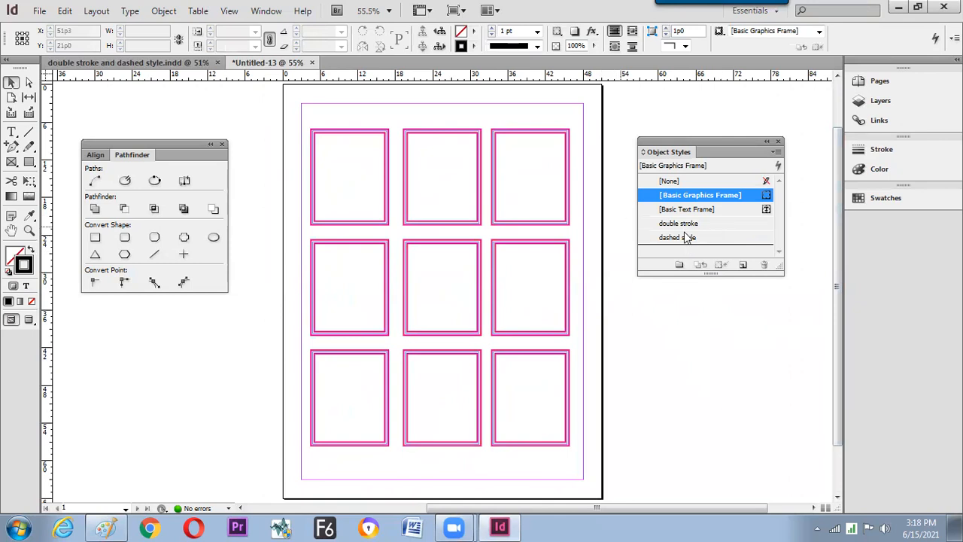
# - View the settings of the "double stroke" object style with no object selected, and close them without changes
pyautogui.click(711, 223)
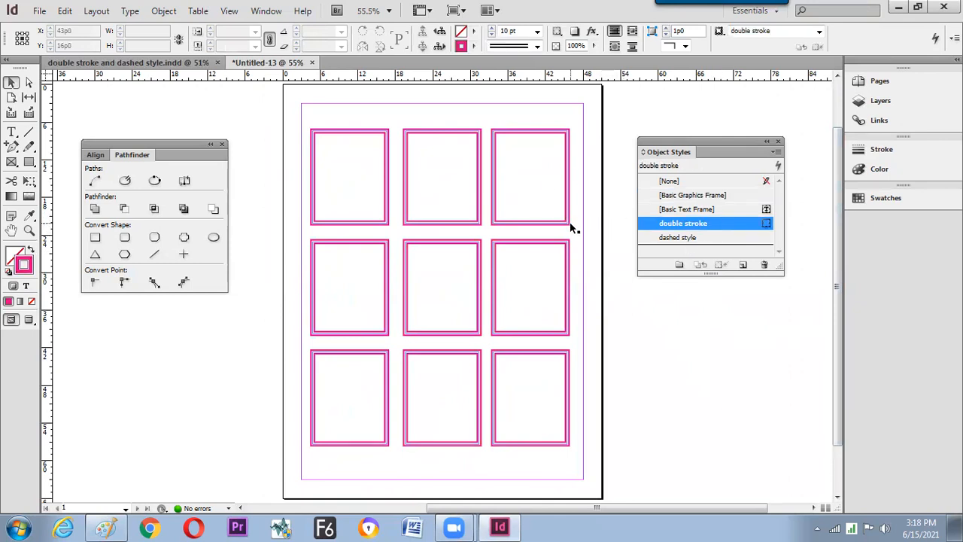
pyautogui.doubleClick(744, 224)
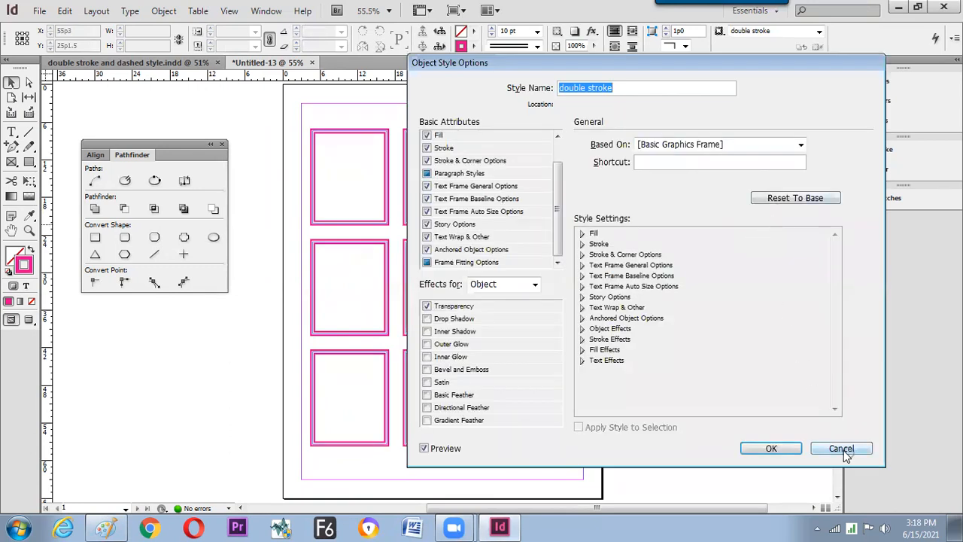
pyautogui.click(842, 448)
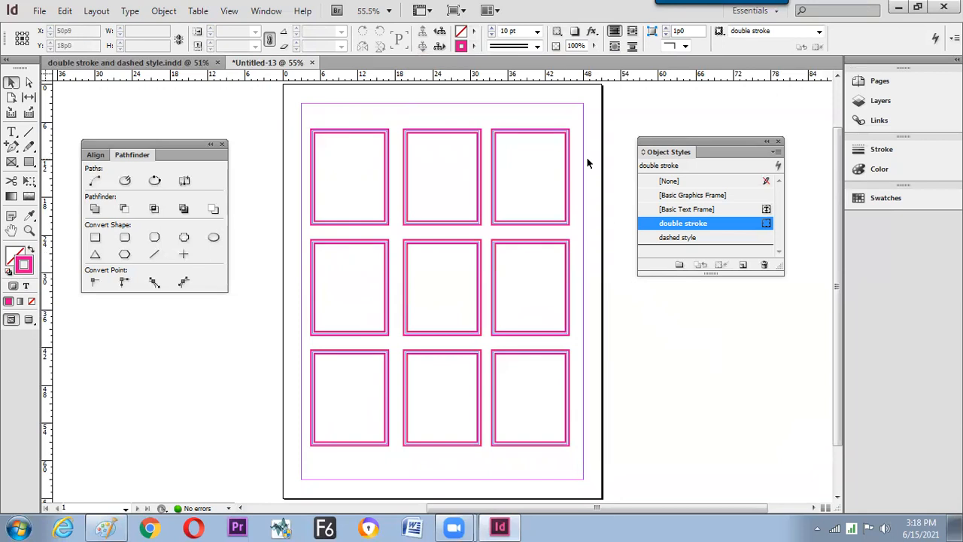
# - Set the stroke colour of the grid's upper-right rectangle to C=100 M=0 Y=0 K=0
pyautogui.click(547, 201)
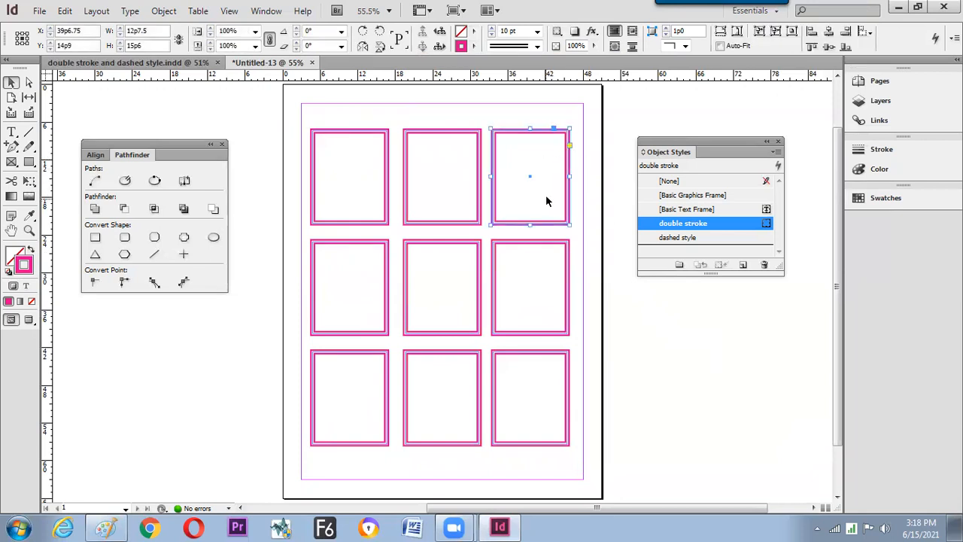
pyautogui.click(473, 47)
pyautogui.click(504, 133)
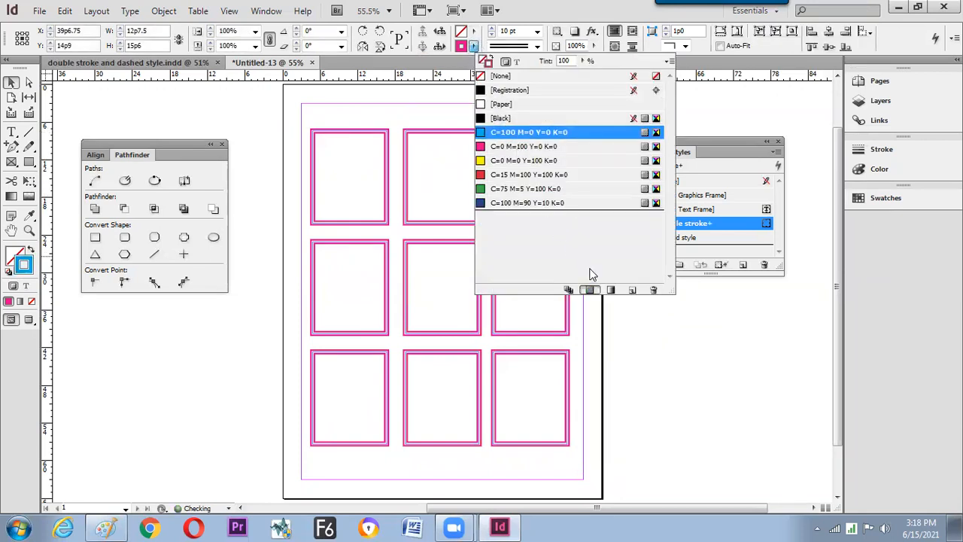
pyautogui.click(638, 338)
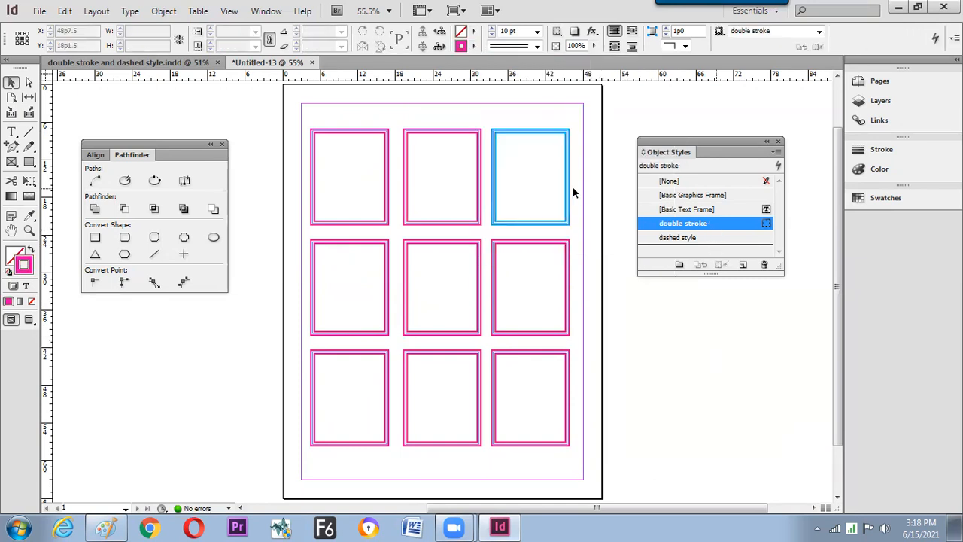
# - Redefine the "double stroke" object style from the cyan rectangle in the grid's upper-right corner, and deselect the rectangle
pyautogui.click(568, 193)
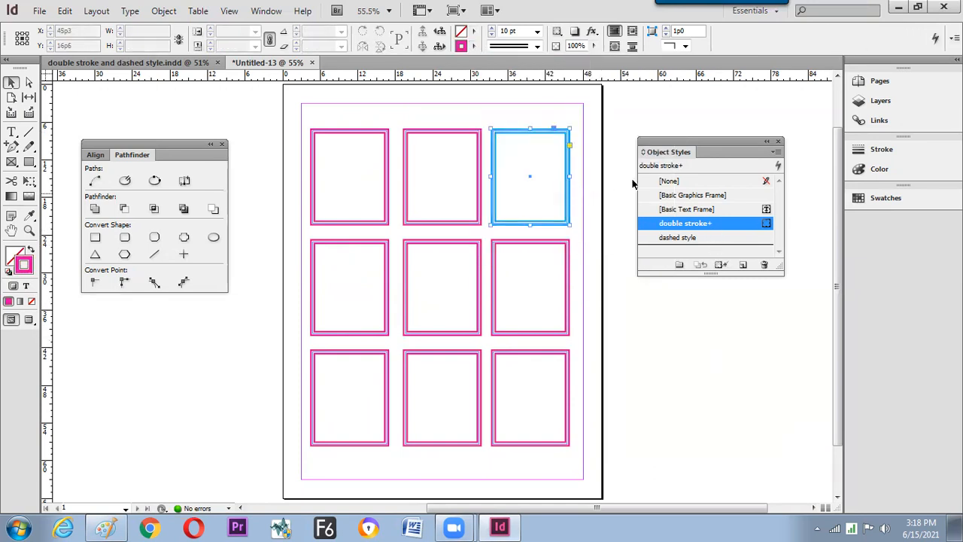
pyautogui.rightClick(715, 228)
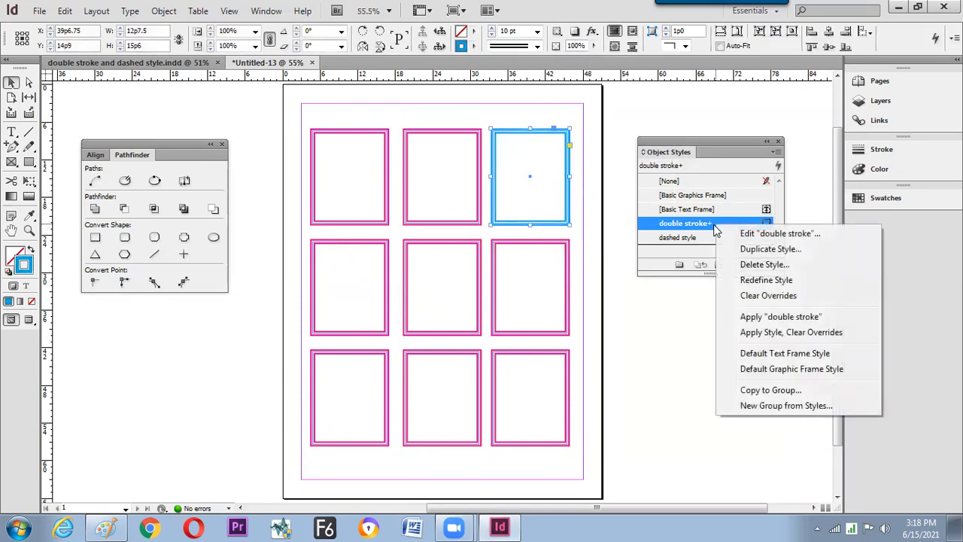
pyautogui.click(763, 281)
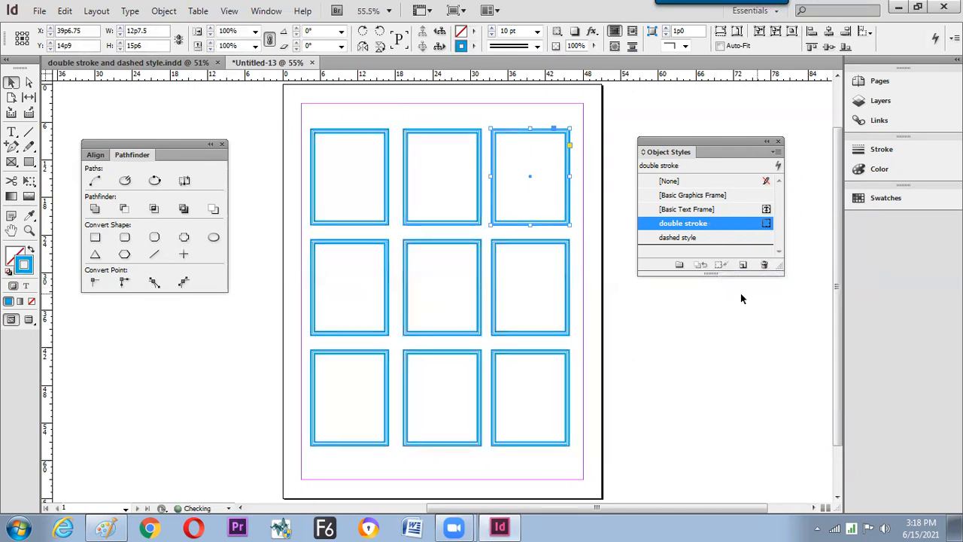
pyautogui.click(737, 301)
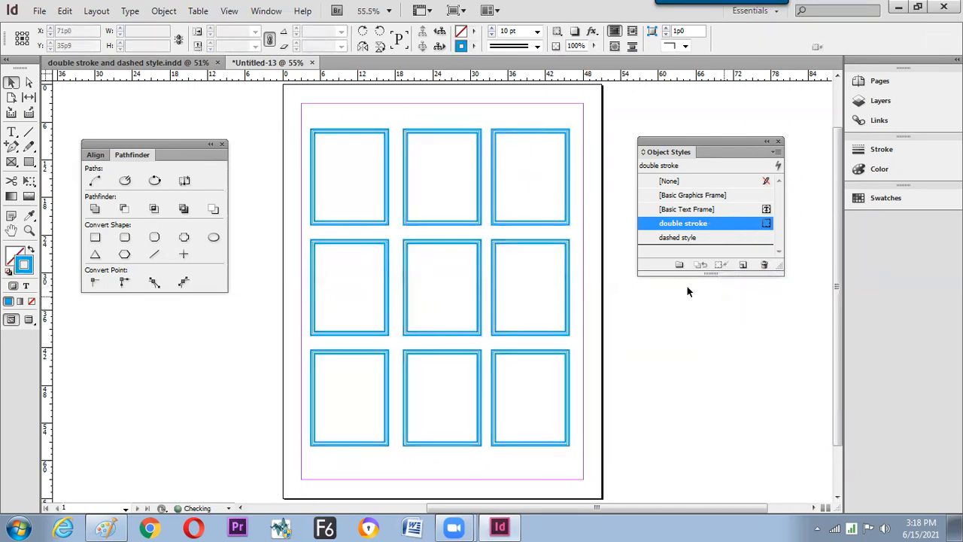
# - Edit the "double stroke" object style with nothing selected, setting its stroke colour to C=0 M=100 Y=0 K=0, and save the change
pyautogui.doubleClick(727, 224)
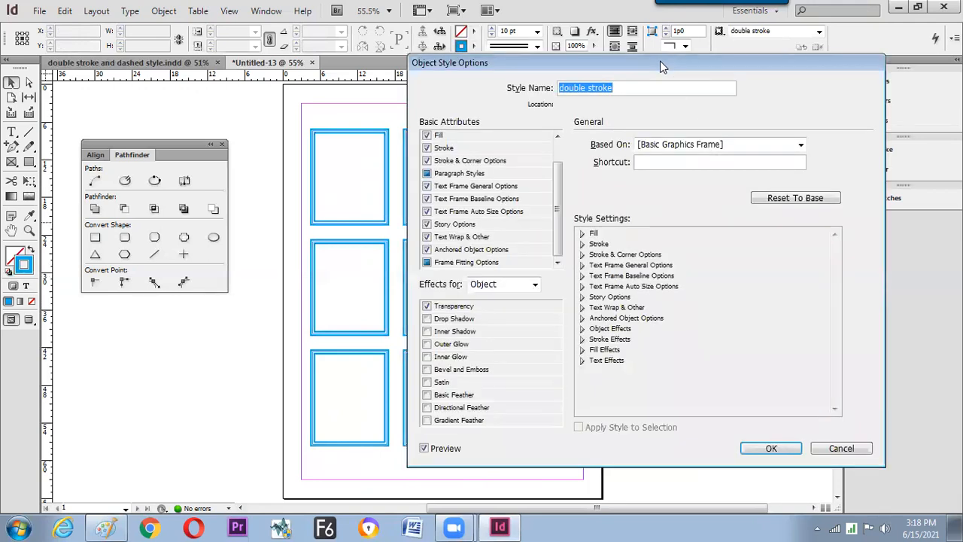
pyautogui.moveTo(678, 66); pyautogui.dragTo(845, 117)
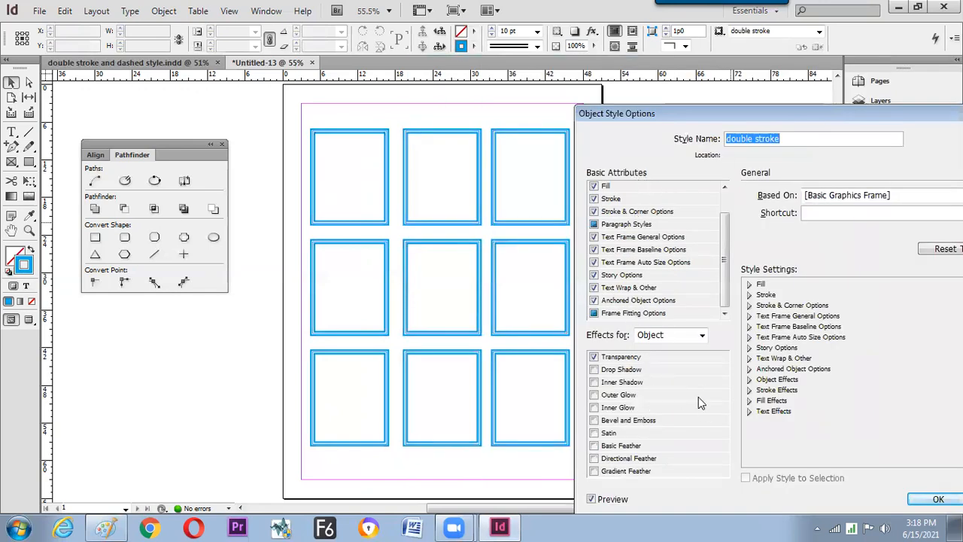
pyautogui.click(640, 186)
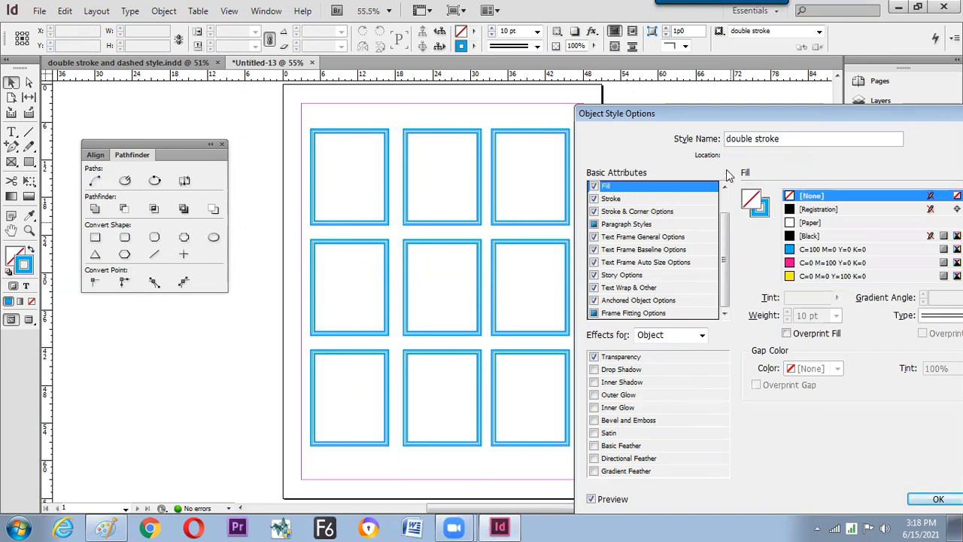
pyautogui.moveTo(717, 118); pyautogui.dragTo(702, 104)
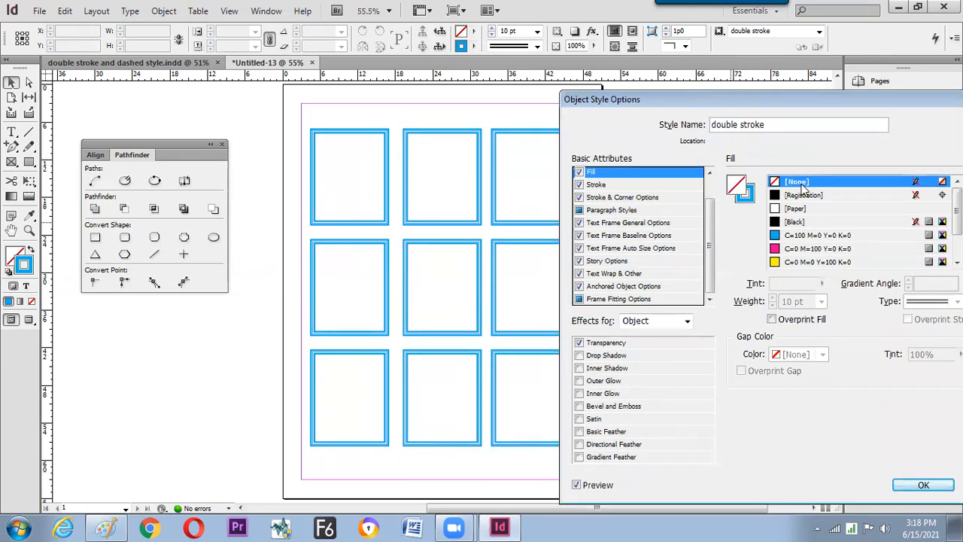
pyautogui.click(604, 187)
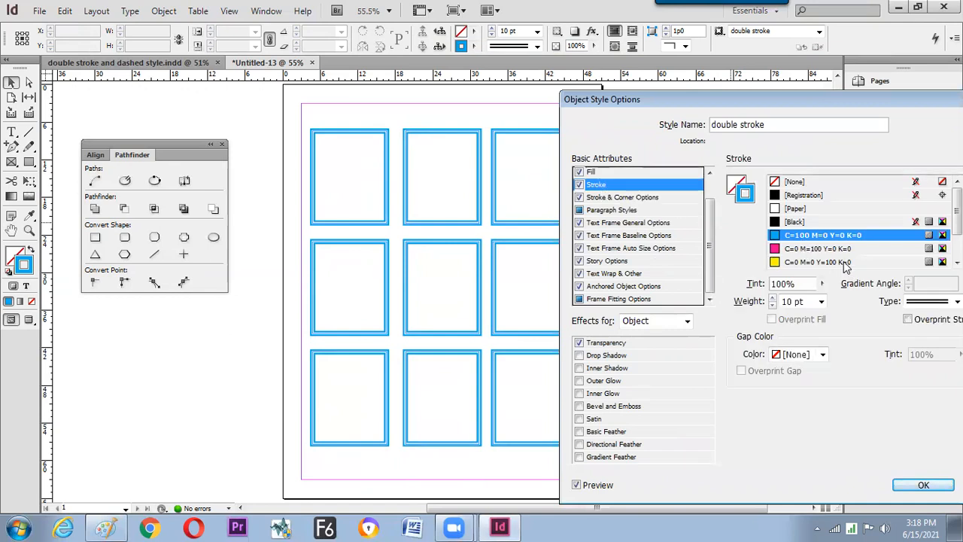
pyautogui.click(804, 248)
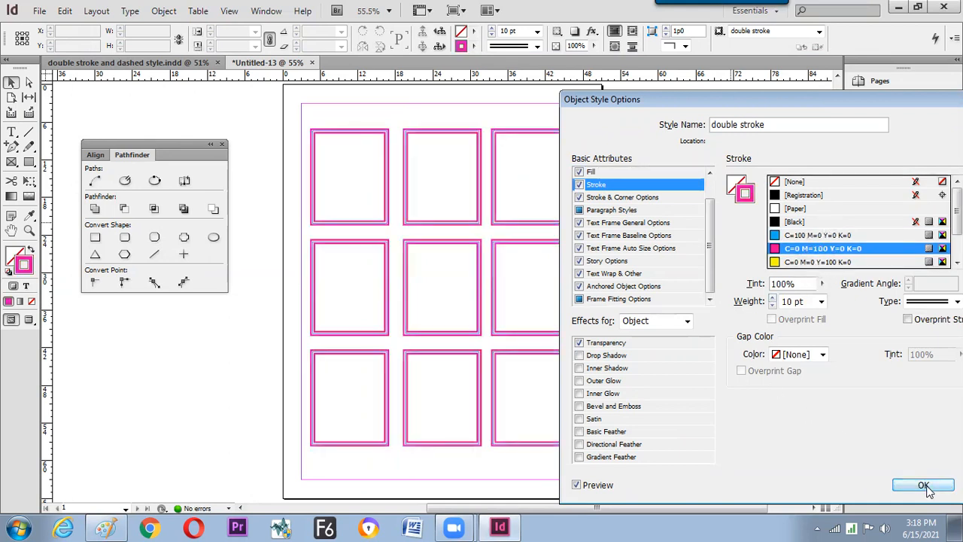
pyautogui.click(577, 484)
pyautogui.click(576, 485)
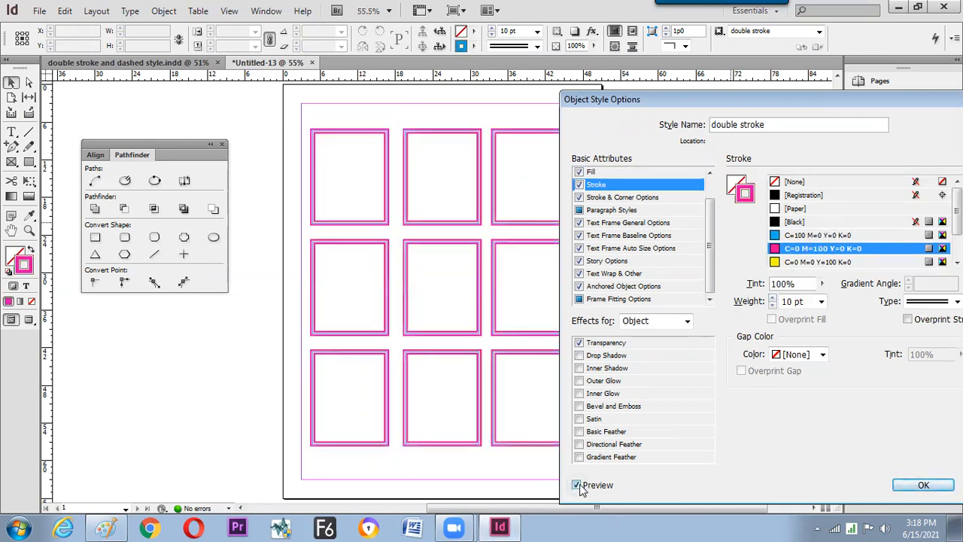
pyautogui.click(920, 488)
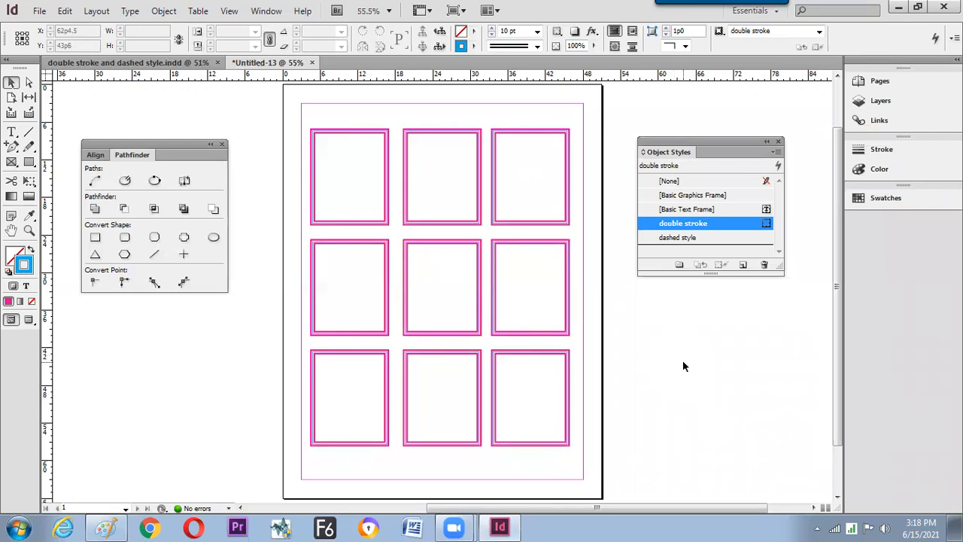
# - Switch to Paint, draw a two-way branch in front of "Object Style", and handwrite "Select the object" beside its upper arm
pyautogui.hotkey('alt', 'Tab')
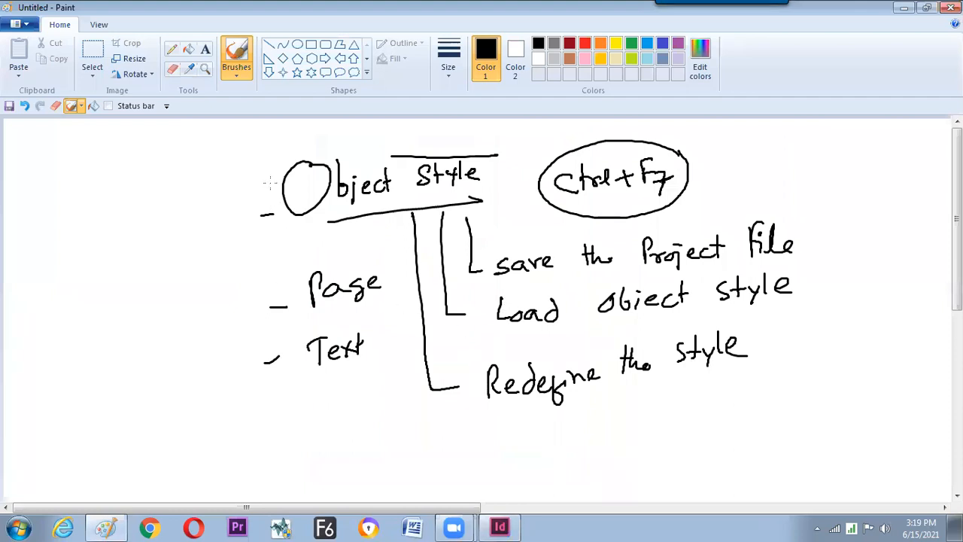
pyautogui.moveTo(271, 183)
pyautogui.mouseDown()
pyautogui.moveTo(226, 187)
pyautogui.moveTo(227, 226)
pyautogui.mouseUp()
pyautogui.moveTo(227, 161); pyautogui.dragTo(191, 171)
pyautogui.moveTo(83, 181); pyautogui.dragTo(62, 209)
pyautogui.moveTo(83, 203); pyautogui.dragTo(90, 202)
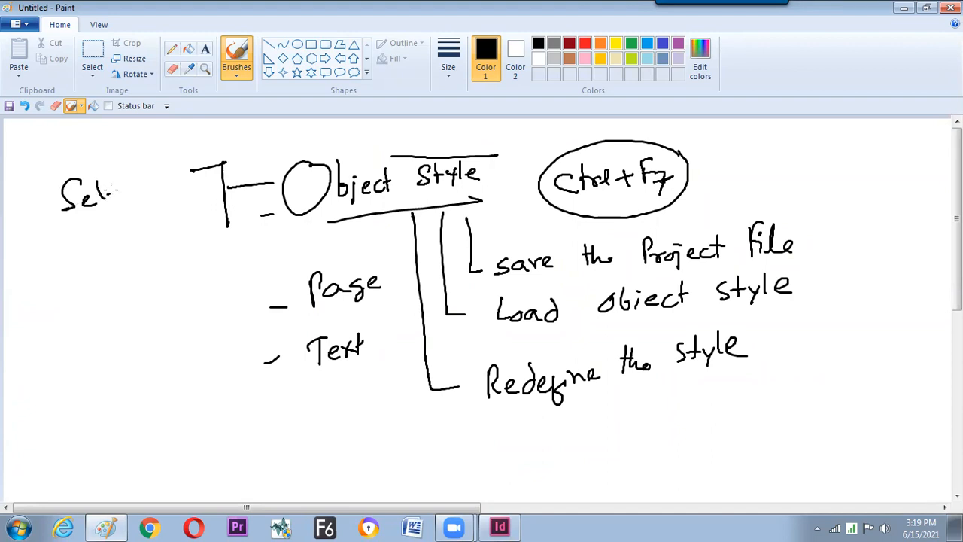
pyautogui.moveTo(154, 161); pyautogui.dragTo(176, 172)
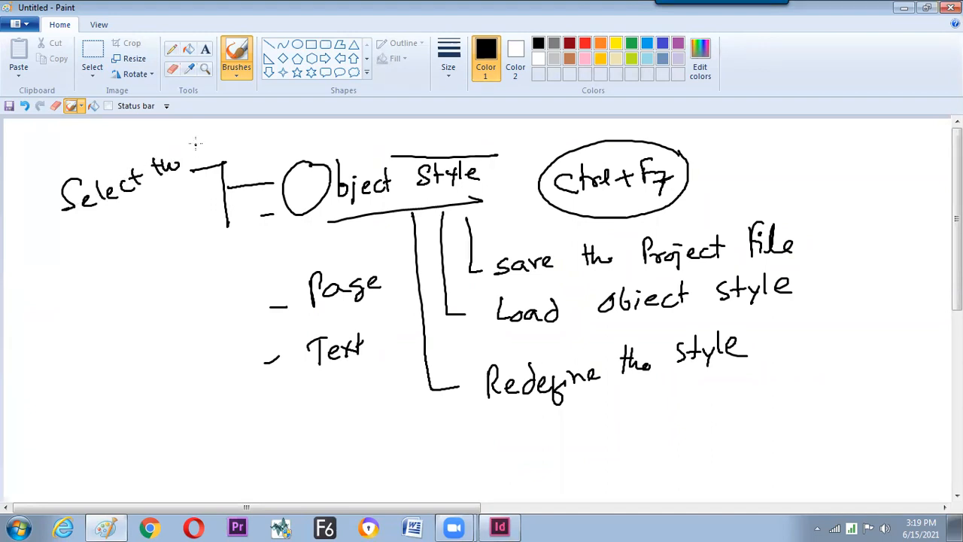
pyautogui.moveTo(207, 136)
pyautogui.mouseDown()
pyautogui.moveTo(216, 146)
pyautogui.moveTo(243, 144)
pyautogui.mouseUp()
pyautogui.moveTo(250, 126); pyautogui.dragTo(251, 143)
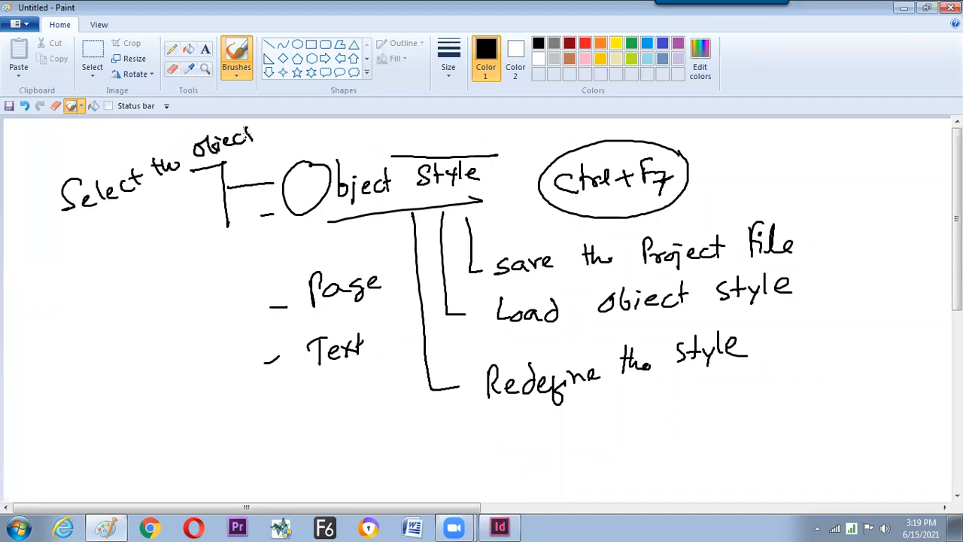
# - Handwrite "with seclect" with ditto marks beside the branch's lower arm, add arrowheads, and return to InDesign
pyautogui.moveTo(50, 271); pyautogui.dragTo(66, 277)
pyautogui.moveTo(139, 233); pyautogui.dragTo(171, 239)
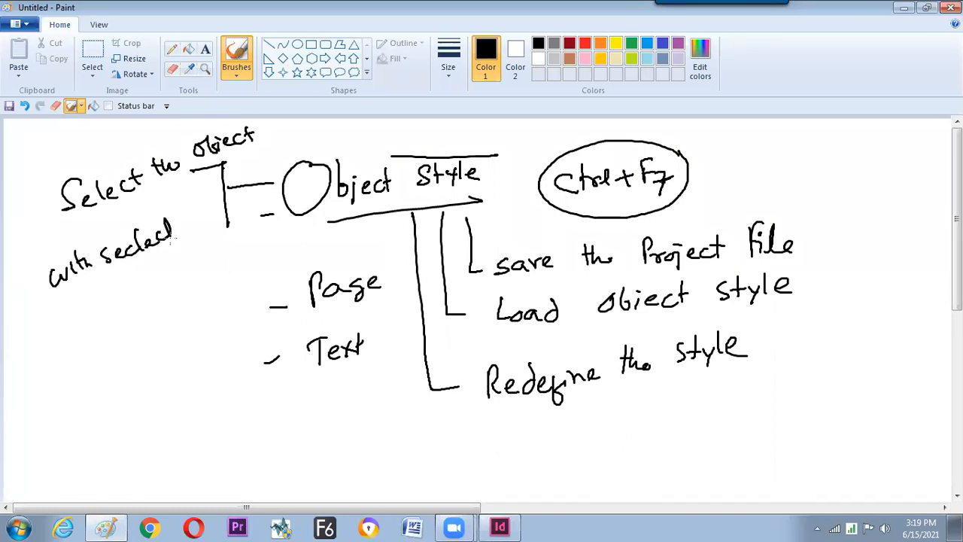
pyautogui.moveTo(232, 225); pyautogui.dragTo(199, 241)
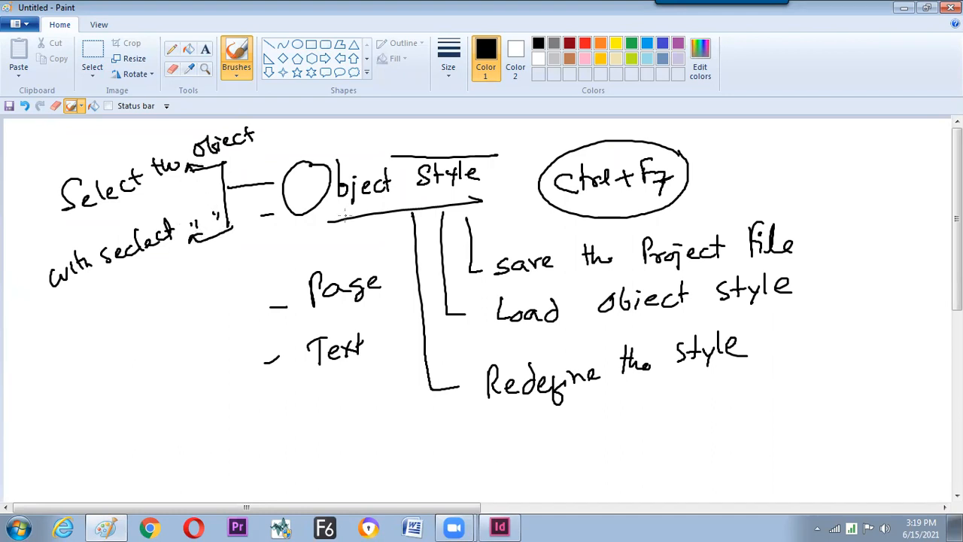
pyautogui.hotkey('alt', 'Tab')
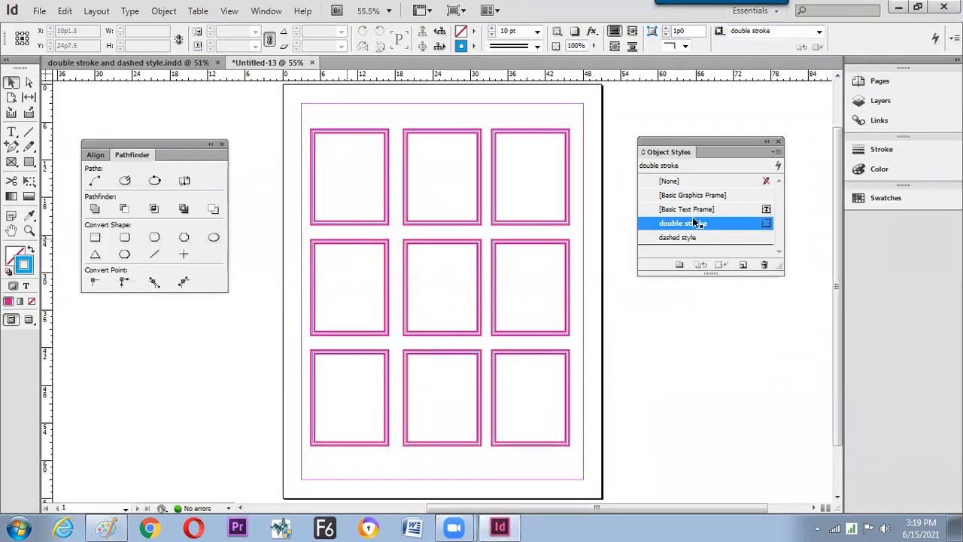
pyautogui.click(565, 215)
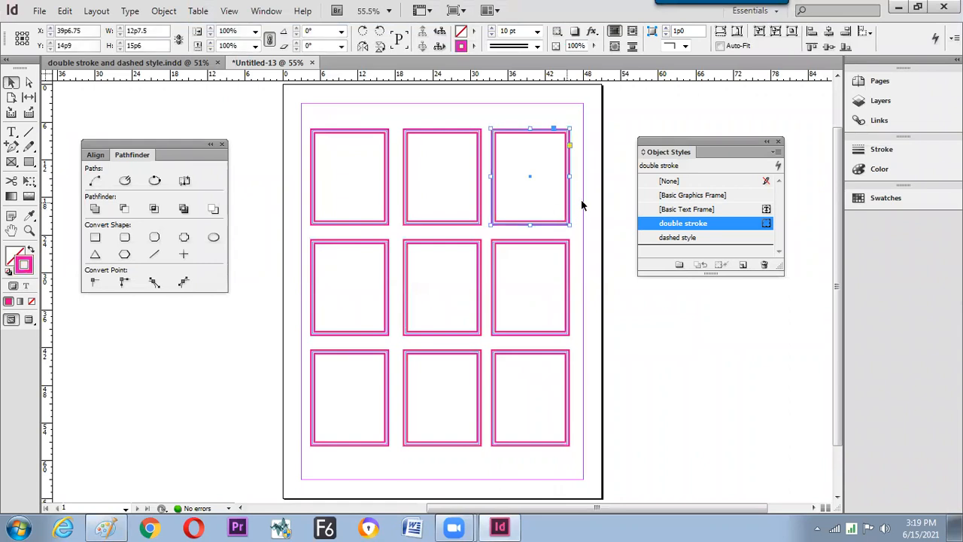
pyautogui.click(600, 229)
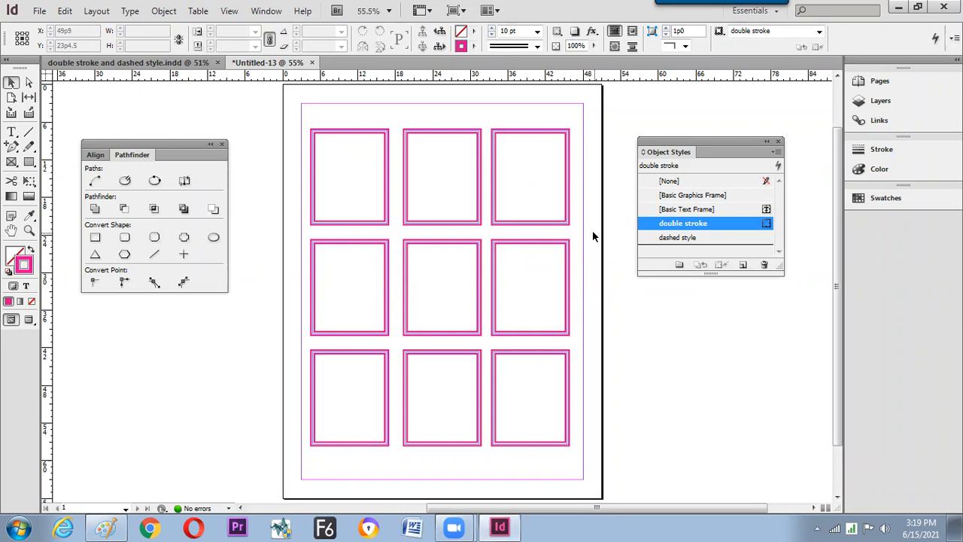
pyautogui.hotkey('alt', 'Tab')
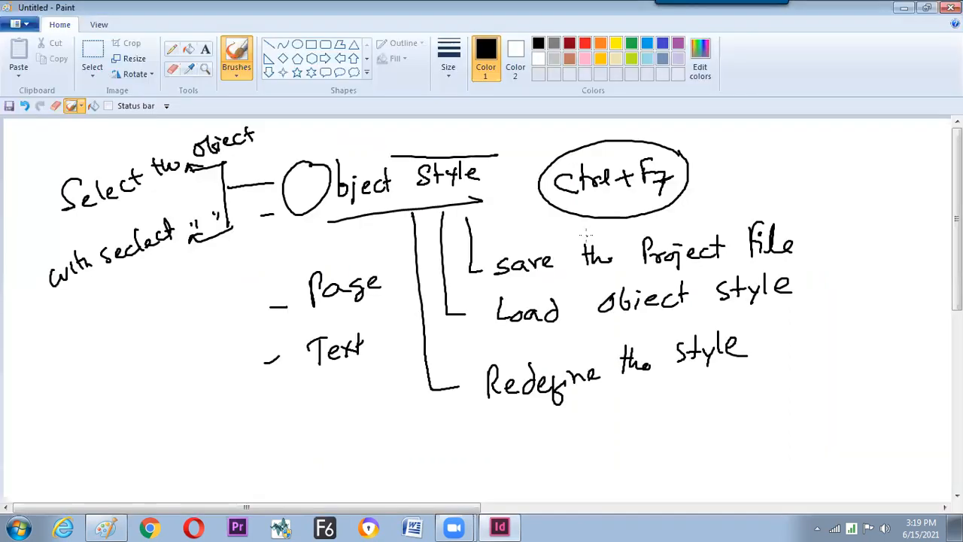
pyautogui.hotkey('alt', 'Tab')
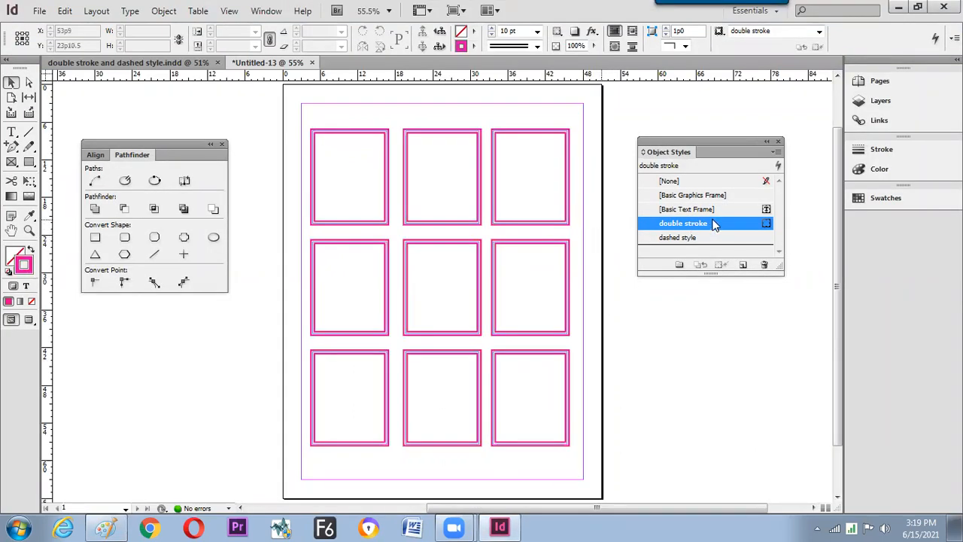
# - Edit the "double stroke" object style and set its stroke gap colour to C=0 M=0 Y=100 K=0
pyautogui.doubleClick(715, 231)
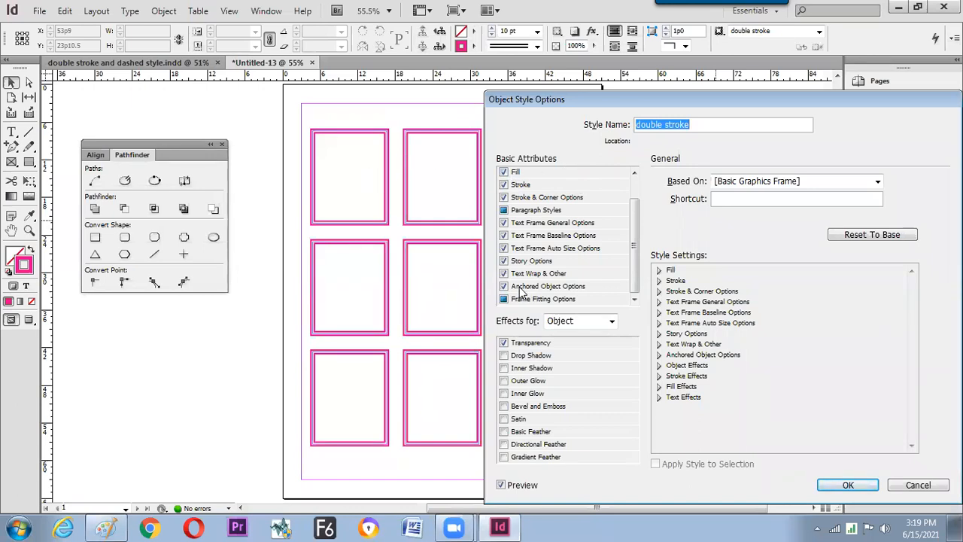
pyautogui.click(539, 186)
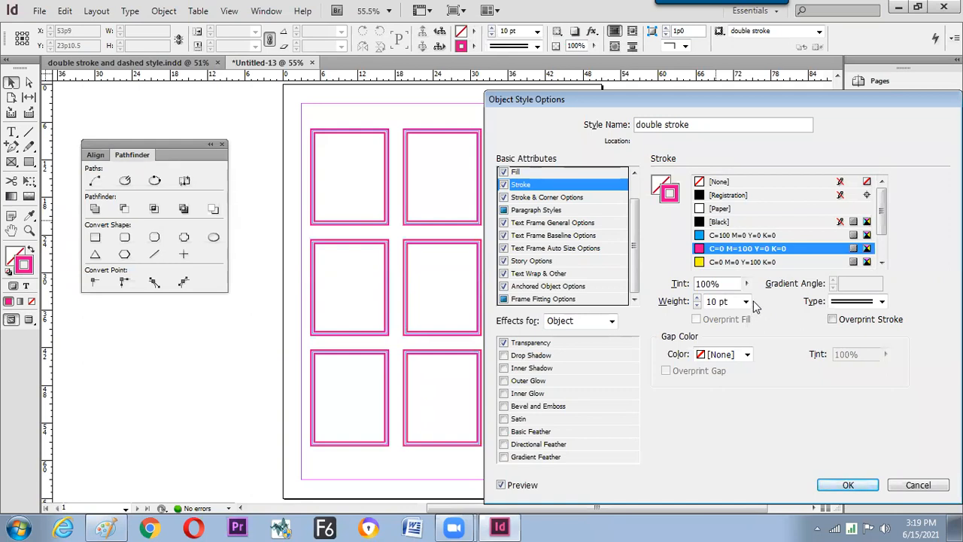
pyautogui.click(749, 358)
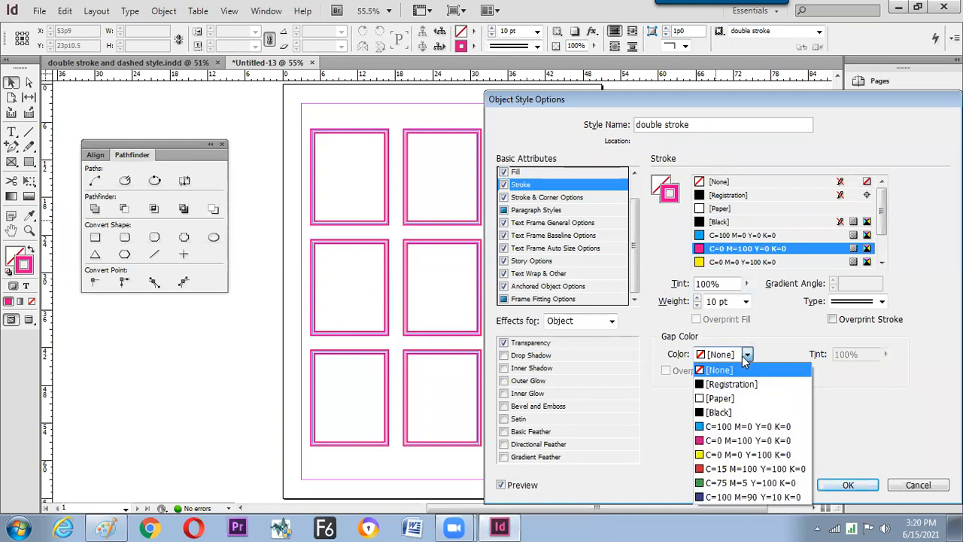
pyautogui.click(726, 454)
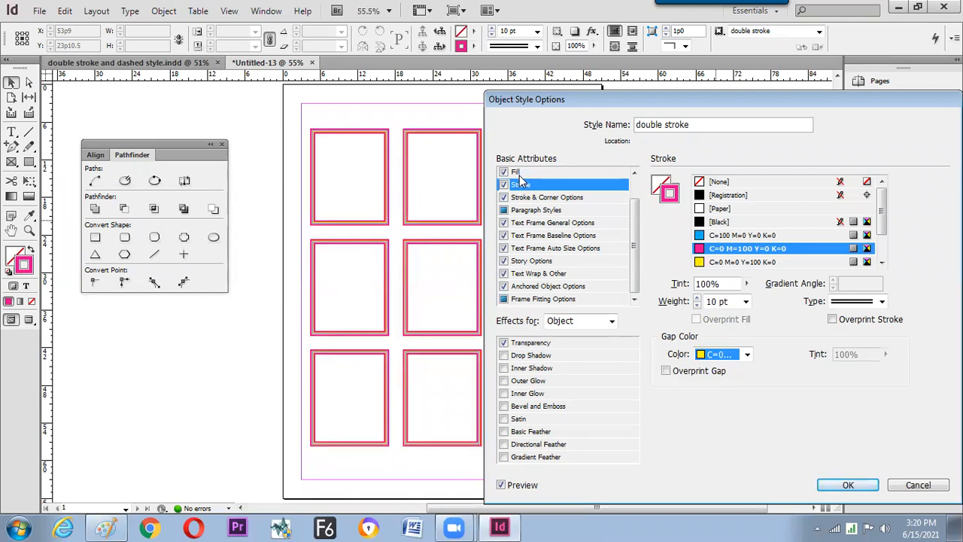
# - Raise the style's linked corner sizes to 3p3 in its stroke and corner options and refresh the preview
pyautogui.click(553, 198)
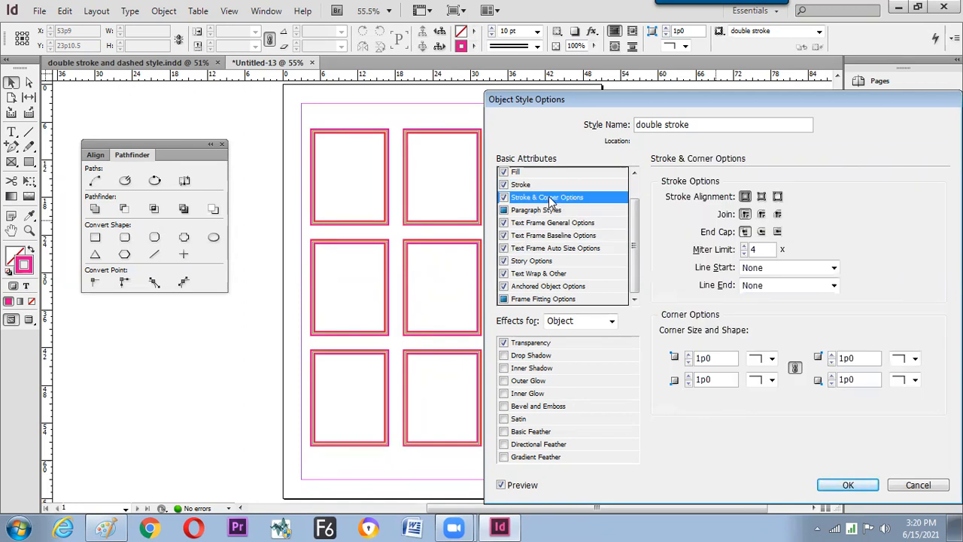
pyautogui.click(689, 356)
pyautogui.click(689, 356)
pyautogui.click(689, 356)
pyautogui.click(690, 356)
pyautogui.click(690, 356)
pyautogui.click(690, 356)
pyautogui.click(690, 356)
pyautogui.click(690, 355)
pyautogui.click(689, 356)
pyautogui.click(689, 355)
pyautogui.click(689, 355)
pyautogui.click(689, 355)
pyautogui.click(690, 355)
pyautogui.click(690, 355)
pyautogui.click(690, 356)
pyautogui.click(689, 355)
pyautogui.click(689, 355)
pyautogui.click(690, 355)
pyautogui.click(689, 355)
pyautogui.click(690, 355)
pyautogui.click(690, 356)
pyautogui.click(690, 355)
pyautogui.click(689, 356)
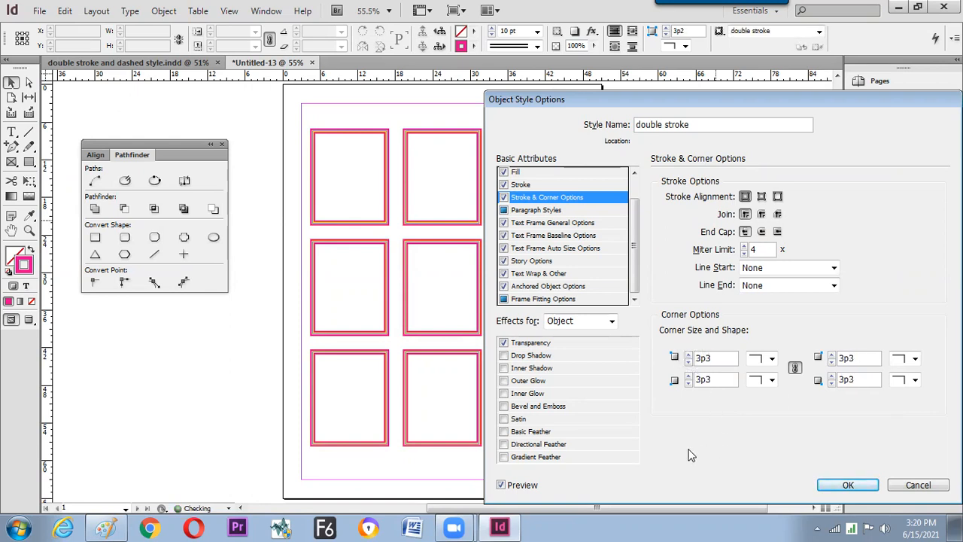
pyautogui.click(526, 487)
pyautogui.click(526, 488)
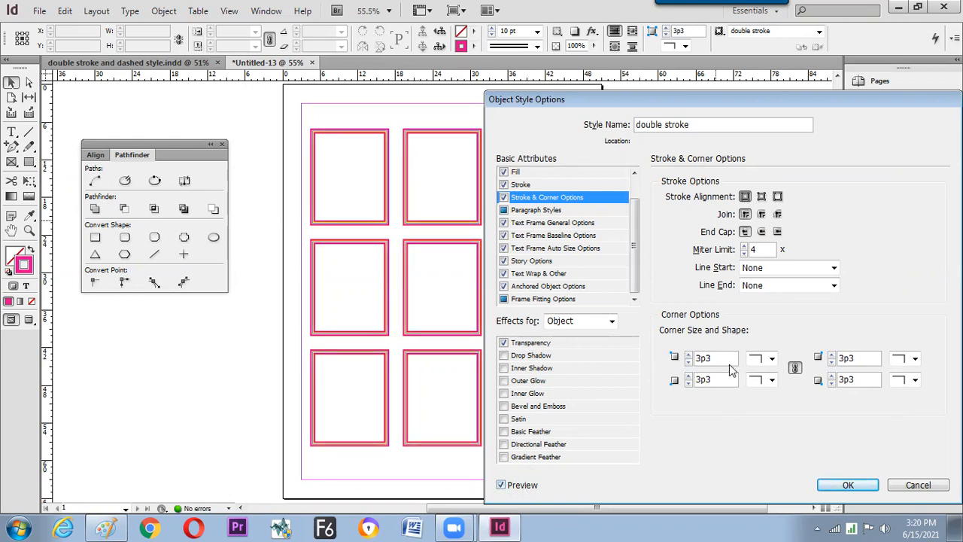
# - Set the shape of all four linked corners in the "double stroke" style to Rounded
pyautogui.click(690, 360)
pyautogui.click(772, 359)
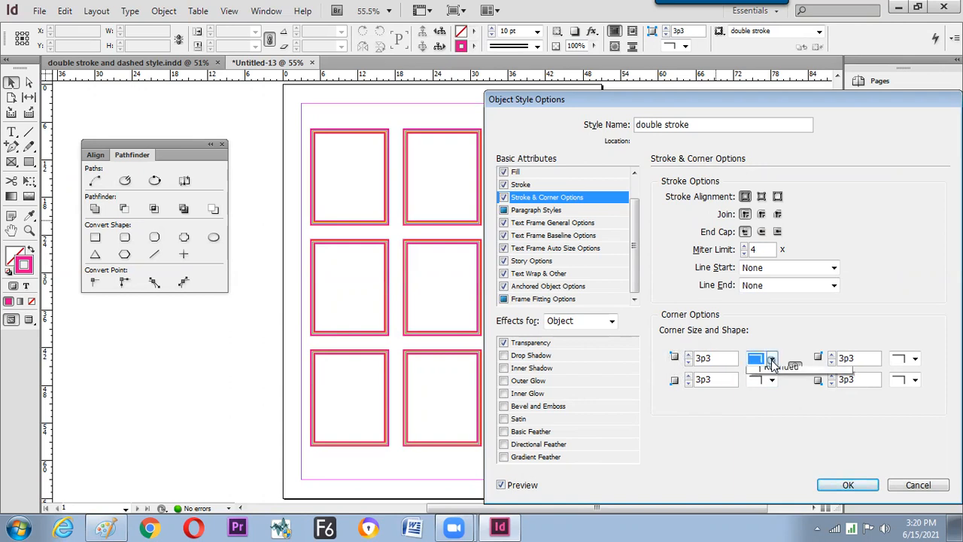
pyautogui.click(780, 444)
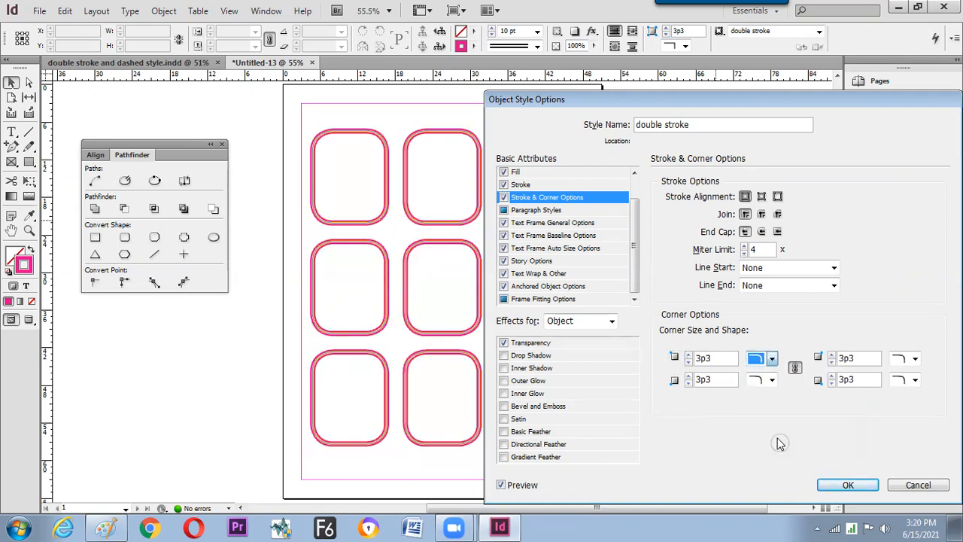
# - Reduce the style's linked corner sizes to 1p3 and set the corner shape to Bevel
pyautogui.click(689, 364)
pyautogui.click(689, 365)
pyautogui.click(688, 365)
pyautogui.click(690, 364)
pyautogui.click(689, 364)
pyautogui.click(689, 365)
pyautogui.click(689, 364)
pyautogui.click(689, 365)
pyautogui.click(689, 364)
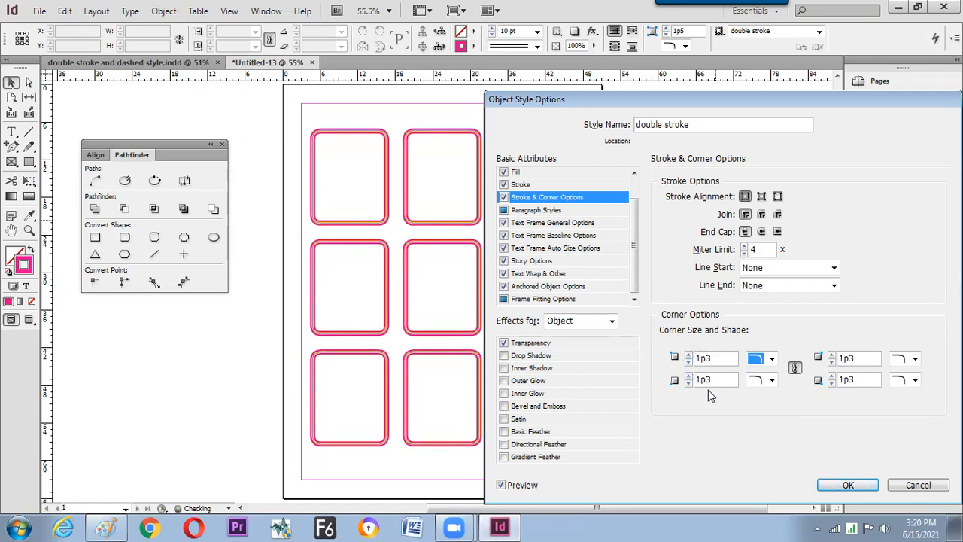
pyautogui.click(772, 359)
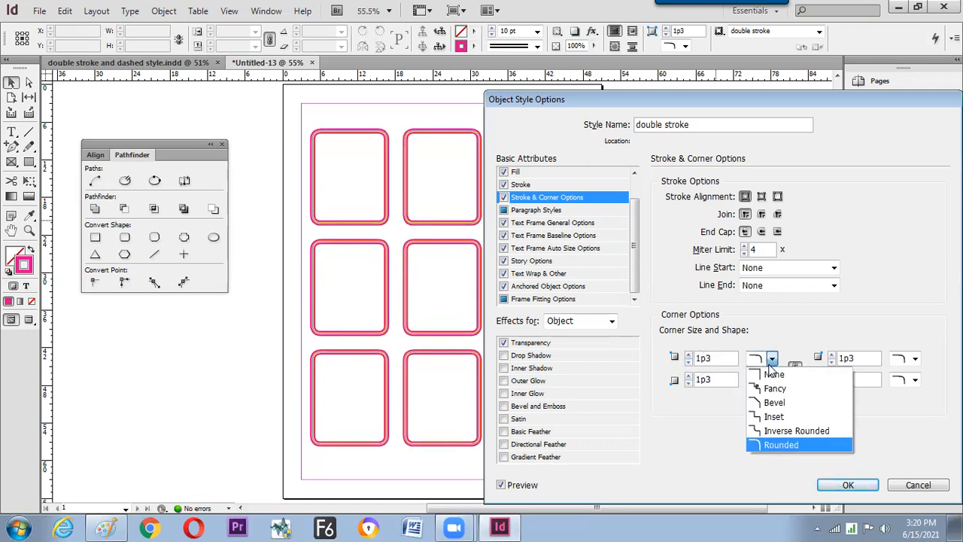
pyautogui.click(771, 402)
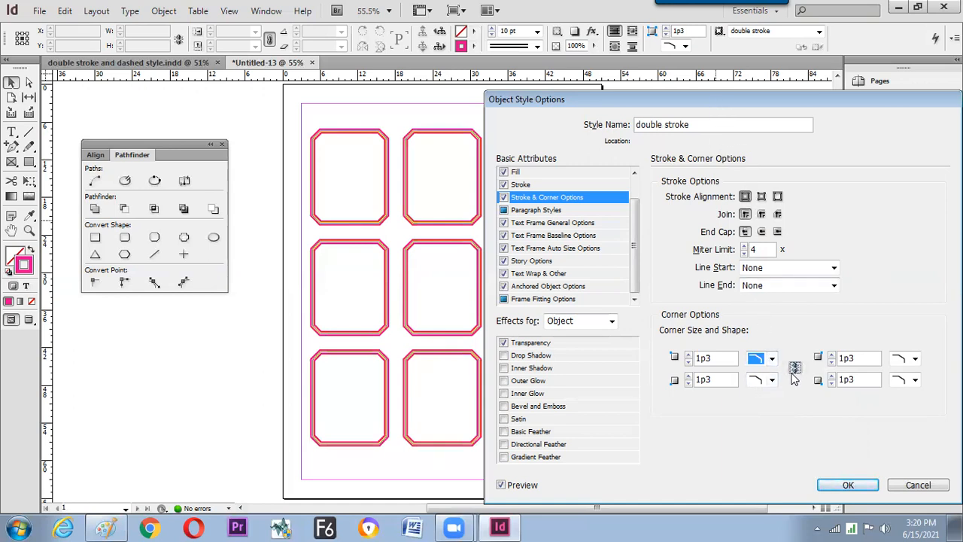
# - Set the upper-left and lower-right corner shapes of the "double stroke" style to Rounded, leaving the other two corners Bevel
pyautogui.click(772, 359)
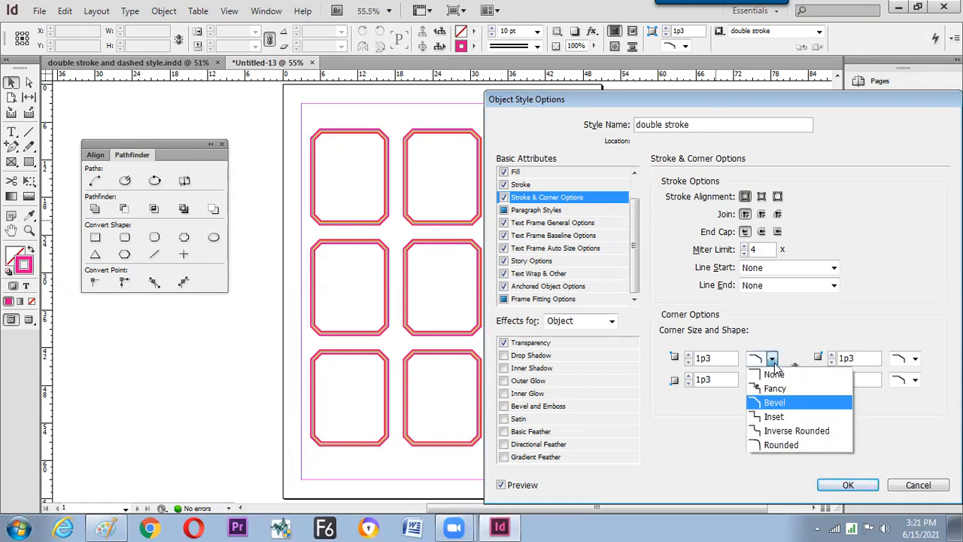
pyautogui.click(785, 444)
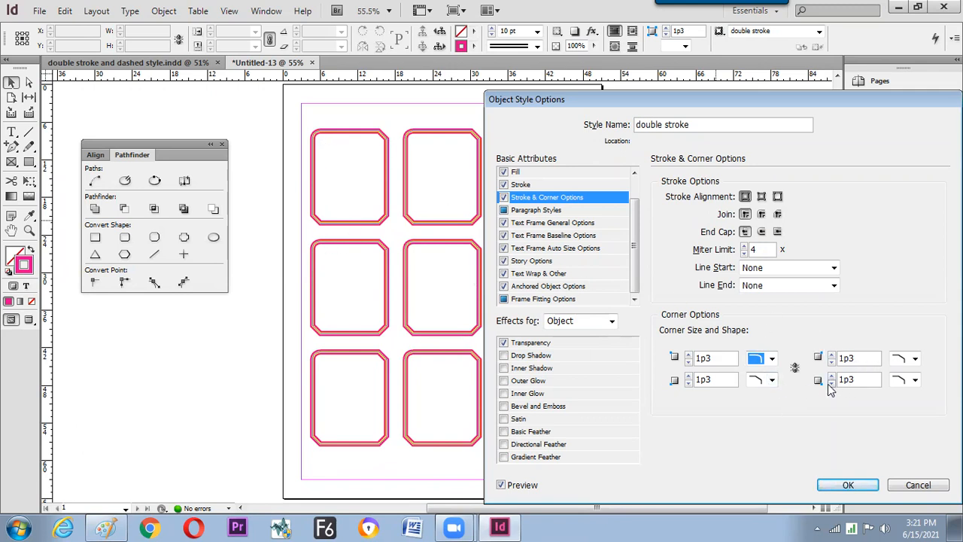
pyautogui.click(916, 381)
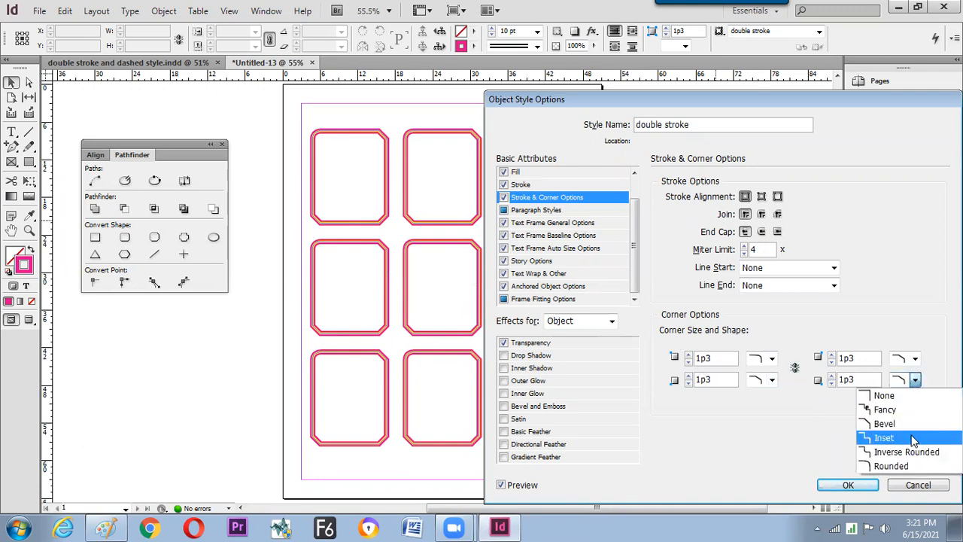
pyautogui.click(898, 466)
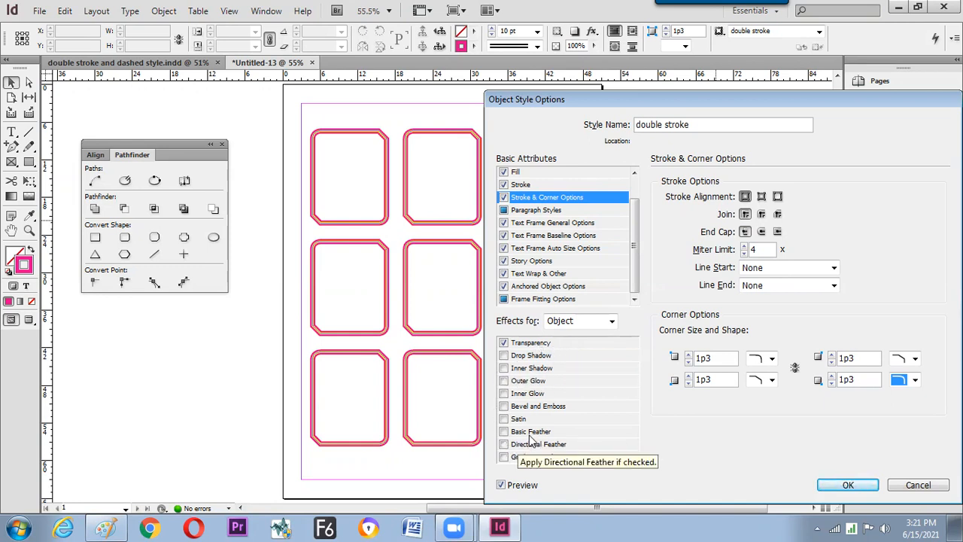
# - Add a drop shadow effect to the "double stroke" style, toggling it to compare the frames with and without it
pyautogui.click(541, 356)
pyautogui.click(536, 349)
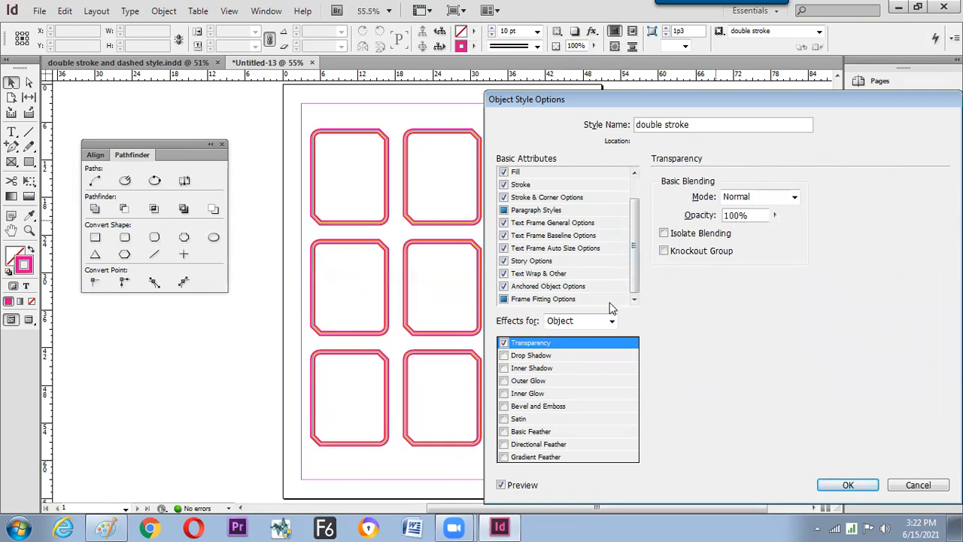
pyautogui.click(503, 355)
pyautogui.click(504, 356)
pyautogui.click(540, 356)
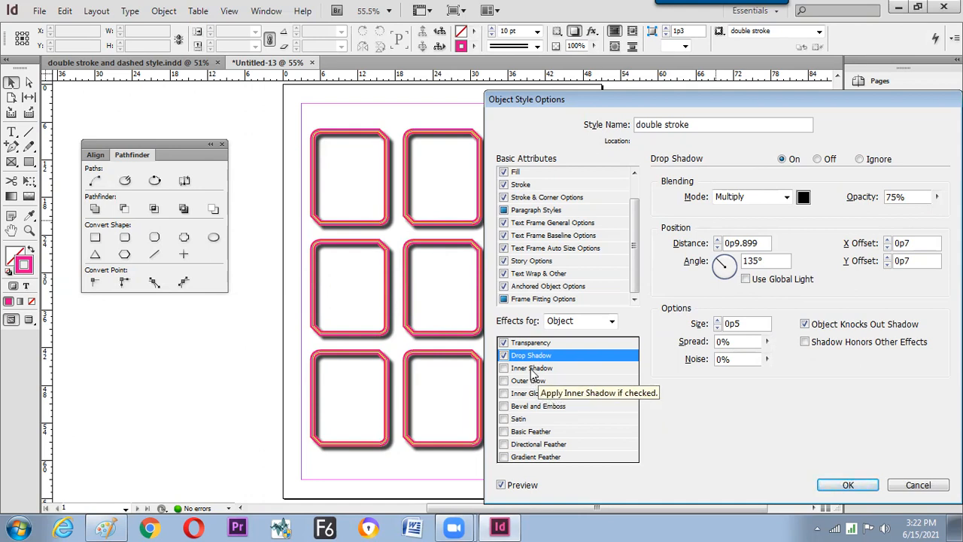
pyautogui.click(504, 355)
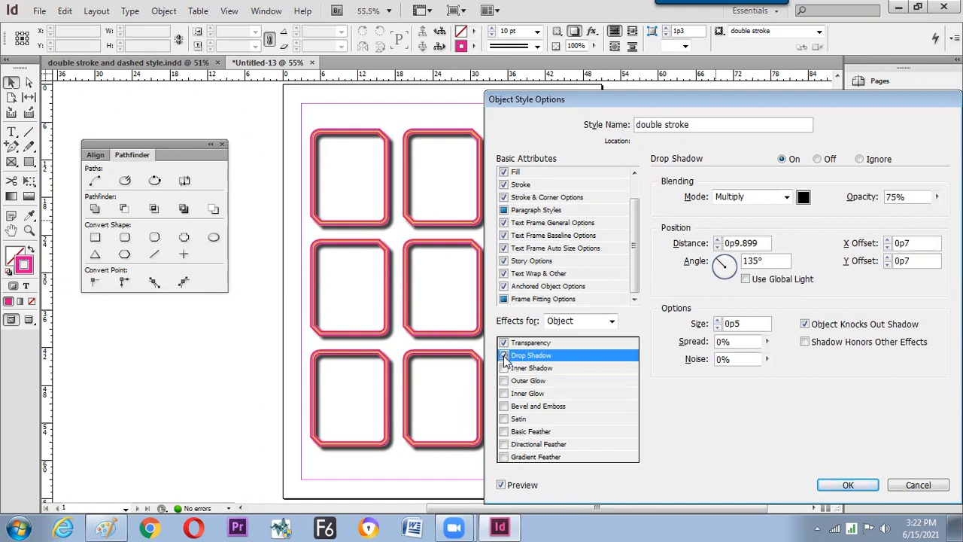
pyautogui.click(504, 355)
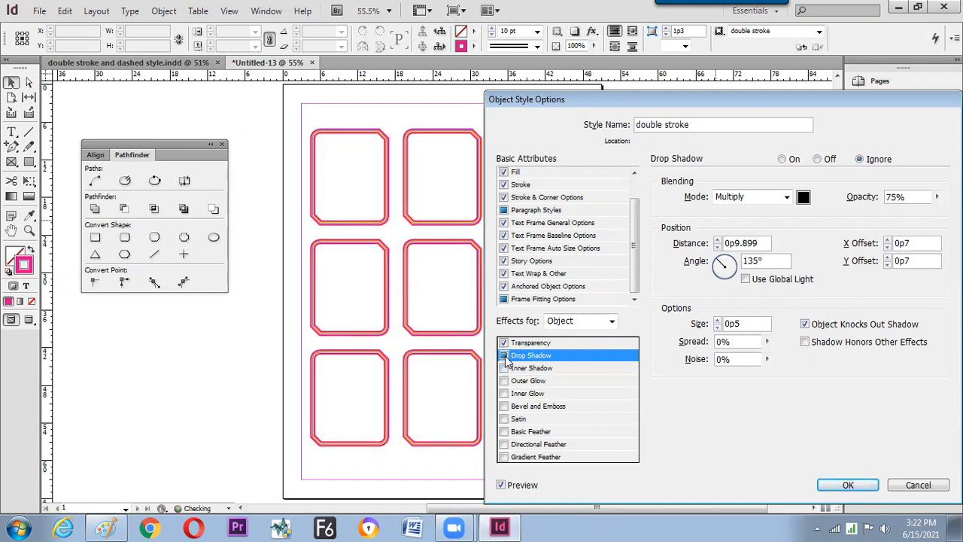
pyautogui.click(504, 355)
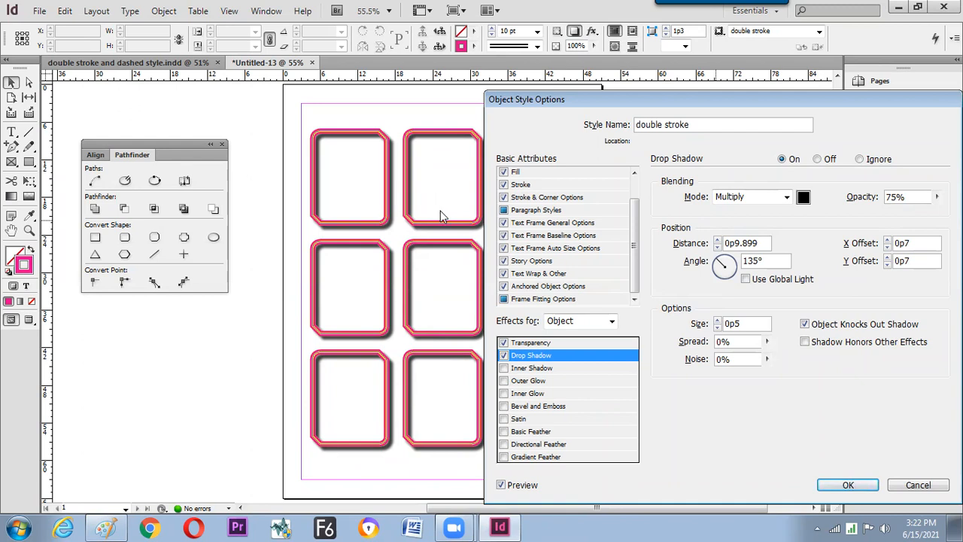
# - Relink the style's four corners in the stroke and corner options and set their size to 0
pyautogui.click(543, 198)
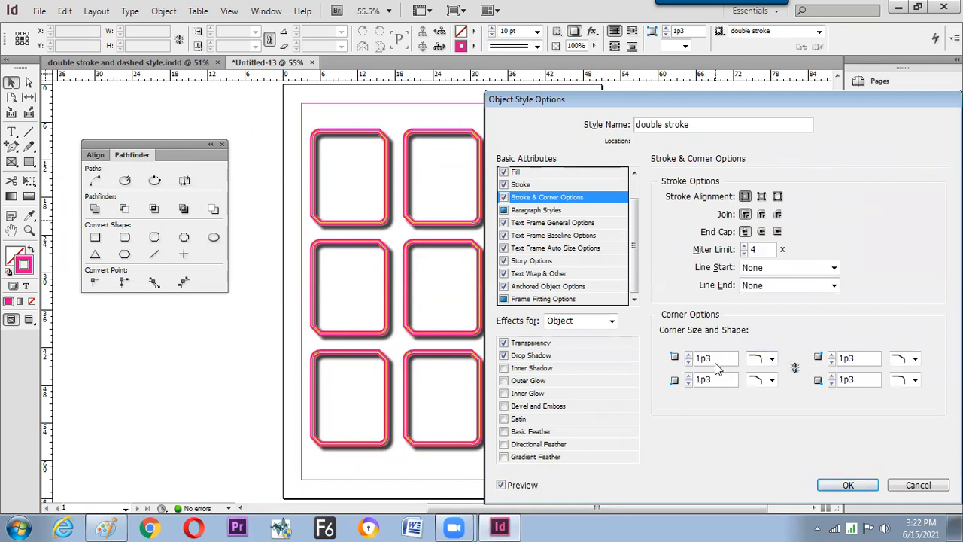
pyautogui.click(795, 367)
pyautogui.doubleClick(723, 361)
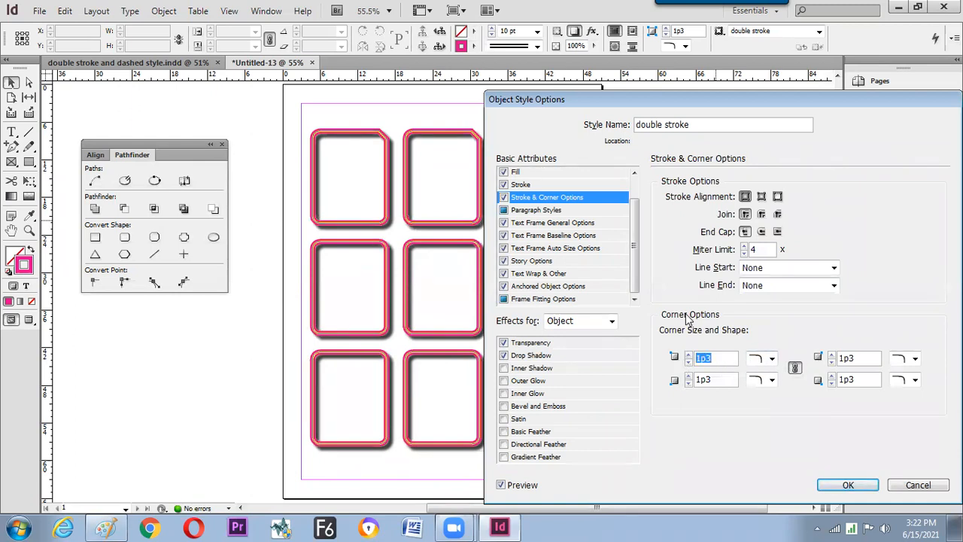
pyautogui.write('0')
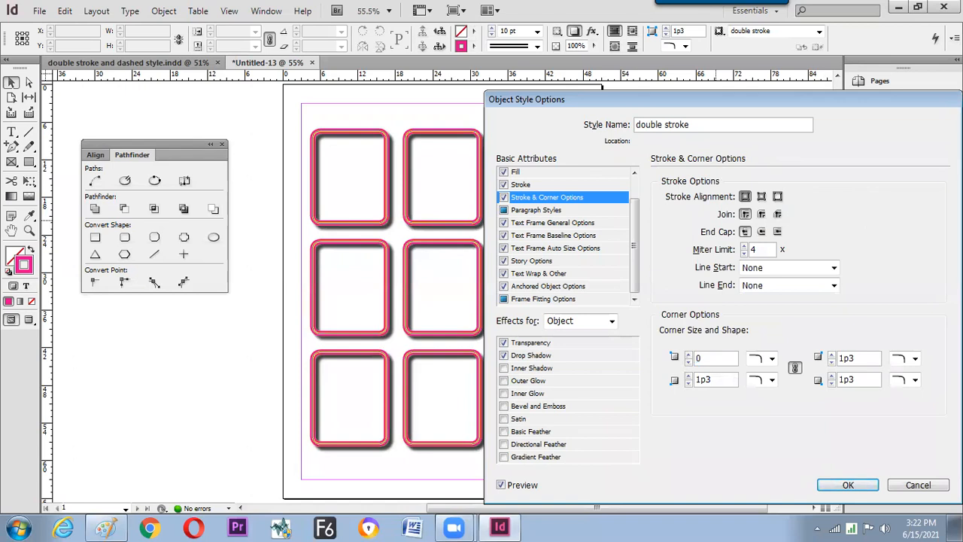
pyautogui.click(719, 384)
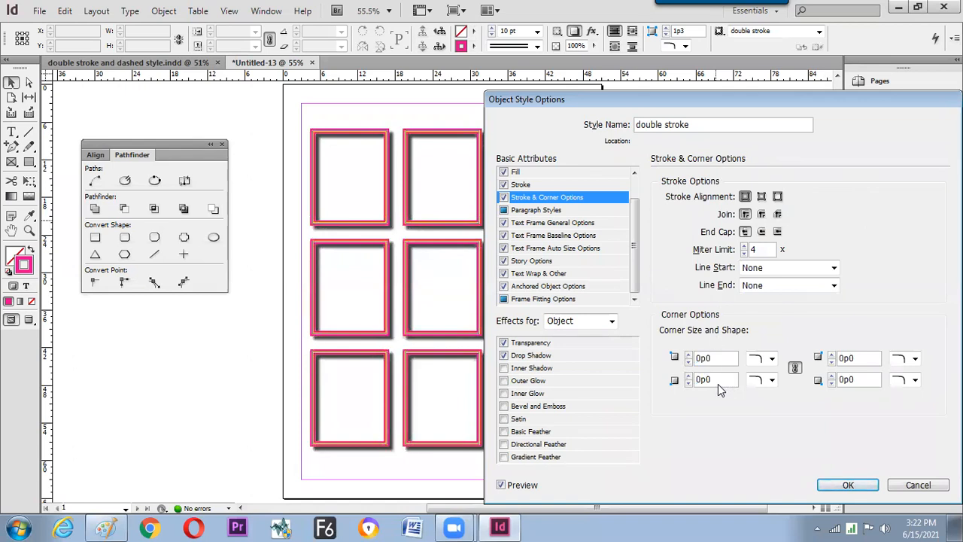
# - Turn off the drop shadow effect and save the changes to the "double stroke" style
pyautogui.click(535, 359)
pyautogui.click(503, 355)
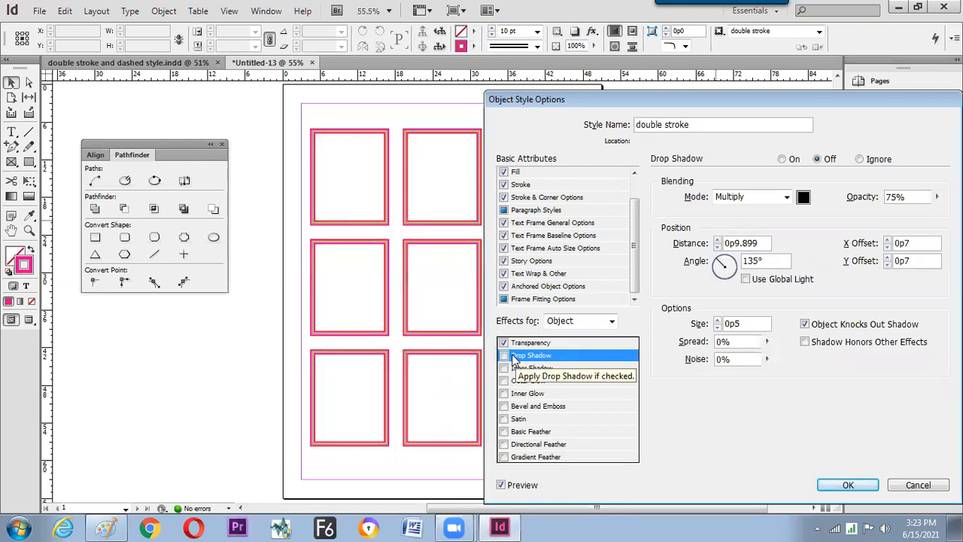
pyautogui.click(503, 355)
pyautogui.click(503, 355)
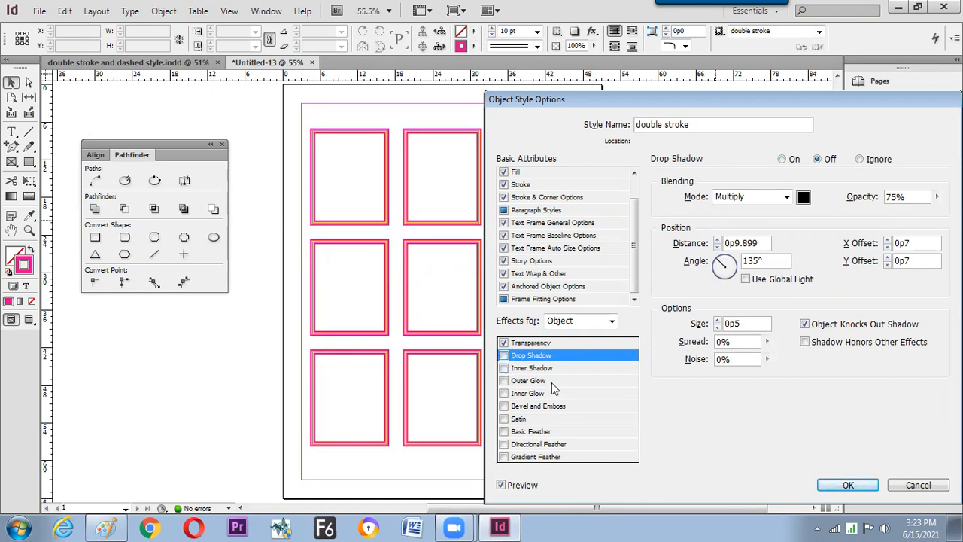
pyautogui.click(846, 486)
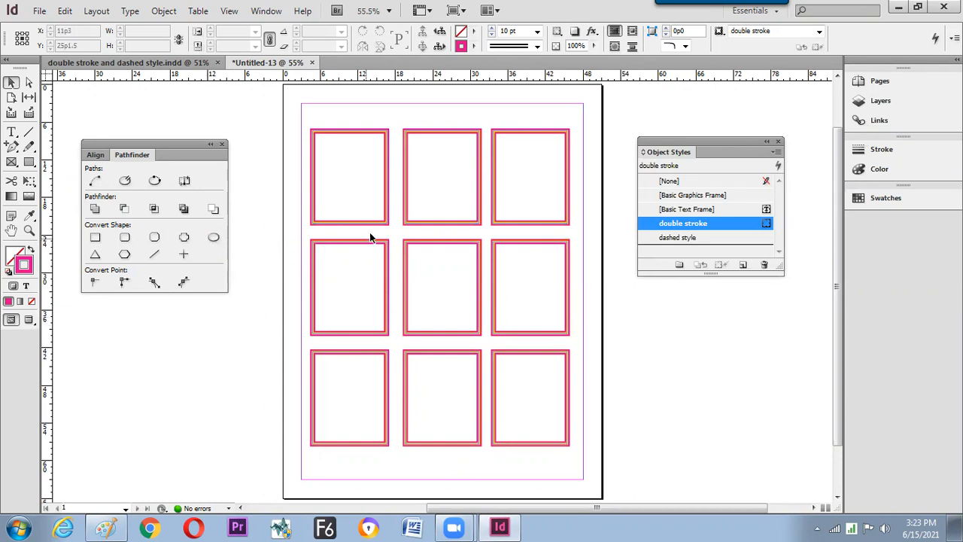
# - Delete all the frames on the page and draw a vertical line about 15p6 long in the page's upper middle
pyautogui.hotkey('ctrl', 'a')
pyautogui.press('Delete')
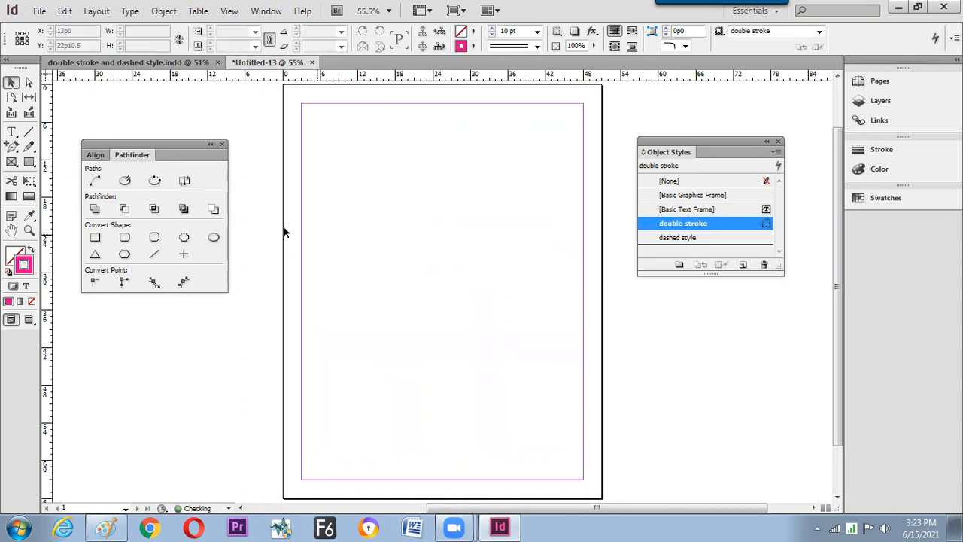
pyautogui.click(30, 135)
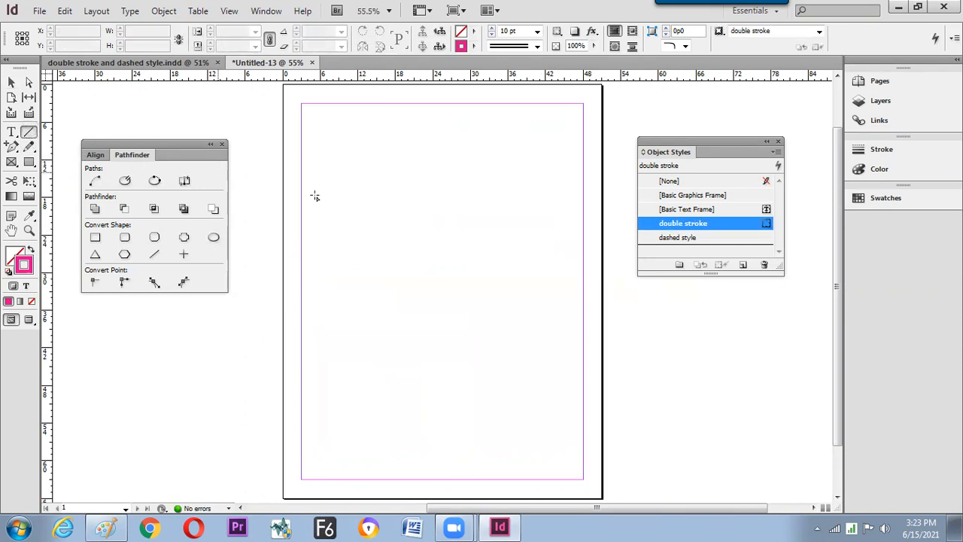
pyautogui.moveTo(432, 265); pyautogui.dragTo(432, 170)
pyautogui.moveTo(442, 209); pyautogui.dragTo(445, 273)
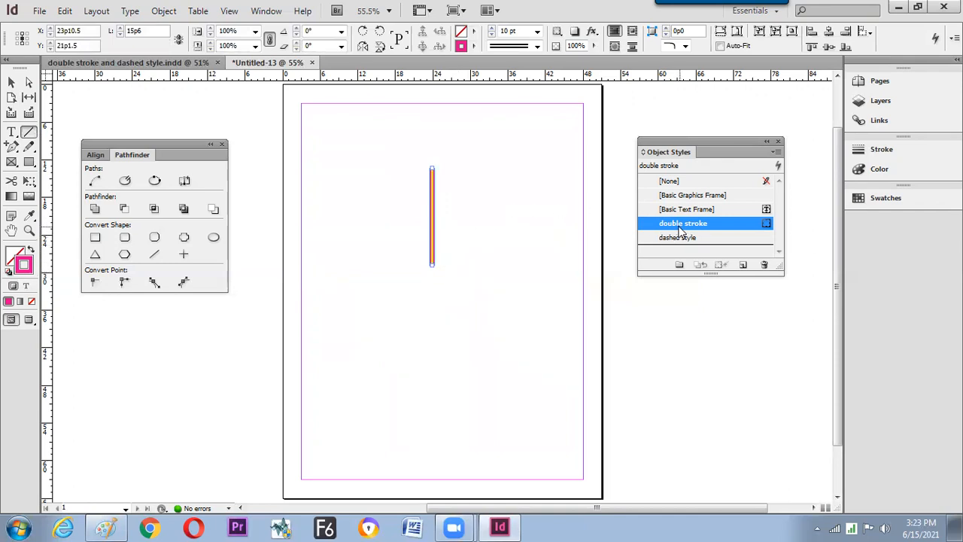
# - Try the available object styles on the line, including "double stroke" and "dashed style", and finish with [None] applied
pyautogui.click(685, 183)
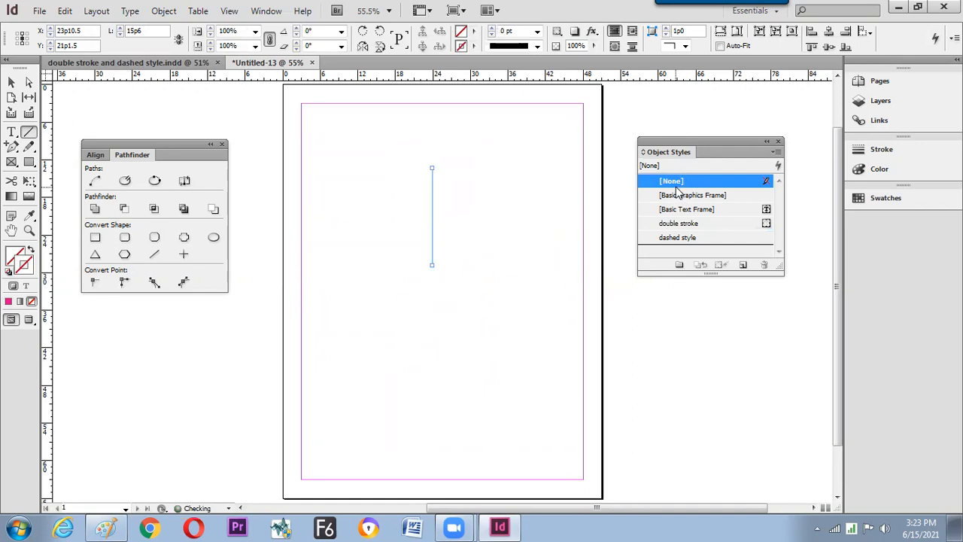
pyautogui.click(679, 195)
pyautogui.click(680, 209)
pyautogui.click(681, 224)
pyautogui.click(682, 237)
pyautogui.click(681, 224)
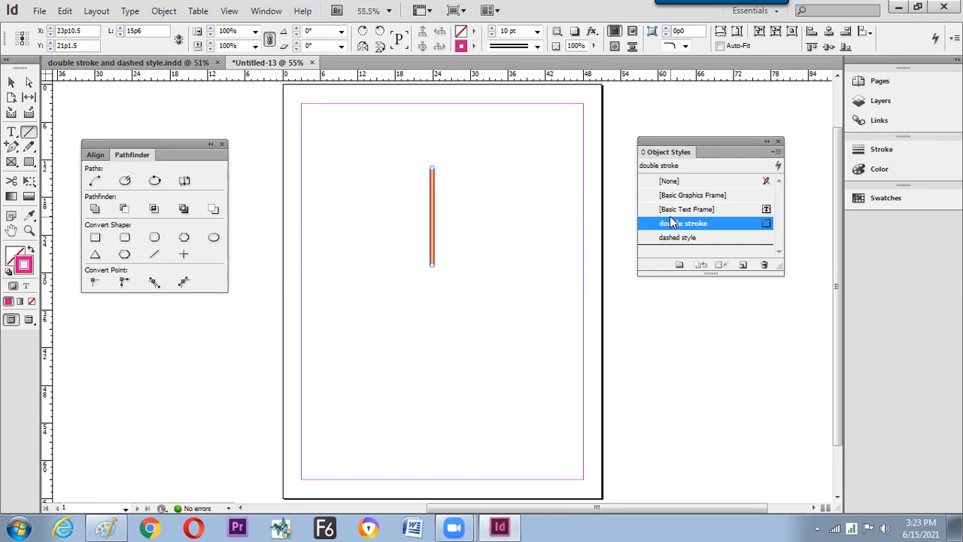
pyautogui.click(684, 181)
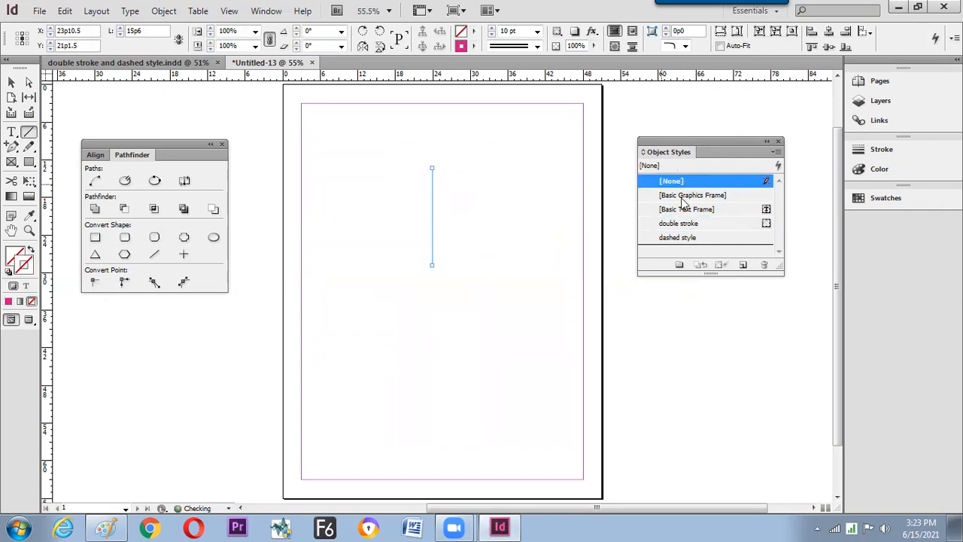
pyautogui.click(680, 223)
pyautogui.moveTo(681, 181)
pyautogui.mouseDown()
pyautogui.moveTo(726, 264)
pyautogui.moveTo(743, 269)
pyautogui.mouseUp()
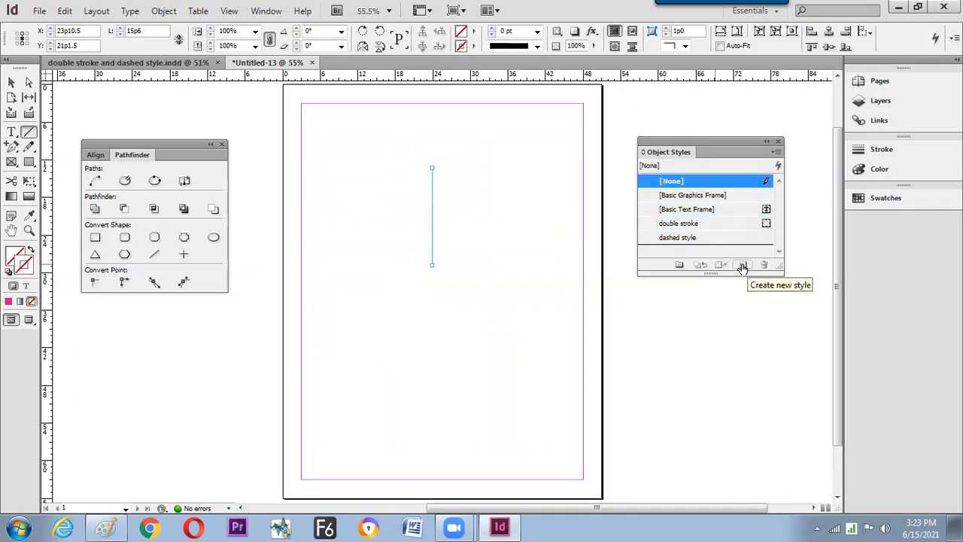
# - Create a new object style from the unstyled line and base it on the "double stroke" style
pyautogui.click(743, 268)
pyautogui.moveTo(780, 225); pyautogui.dragTo(780, 245)
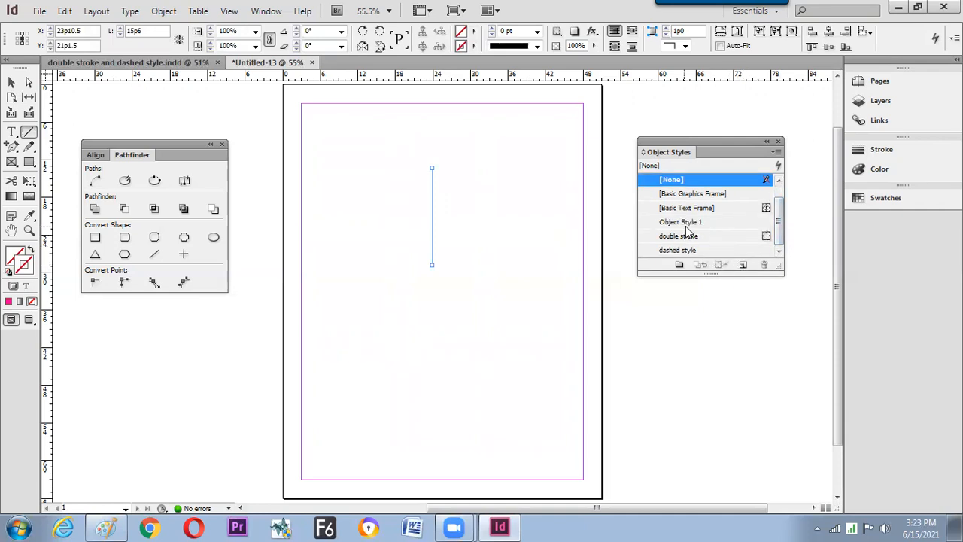
pyautogui.click(719, 228)
pyautogui.doubleClick(723, 224)
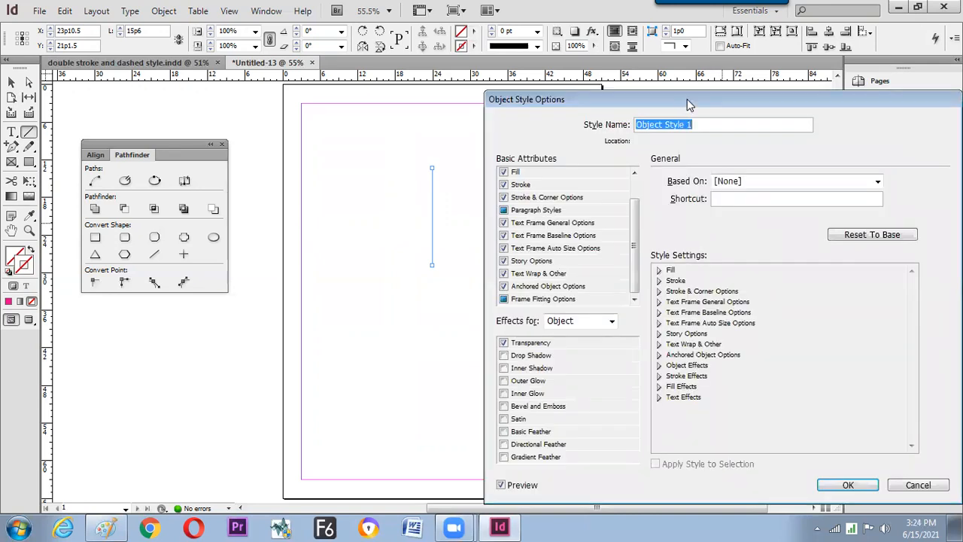
pyautogui.moveTo(690, 106); pyautogui.dragTo(664, 251)
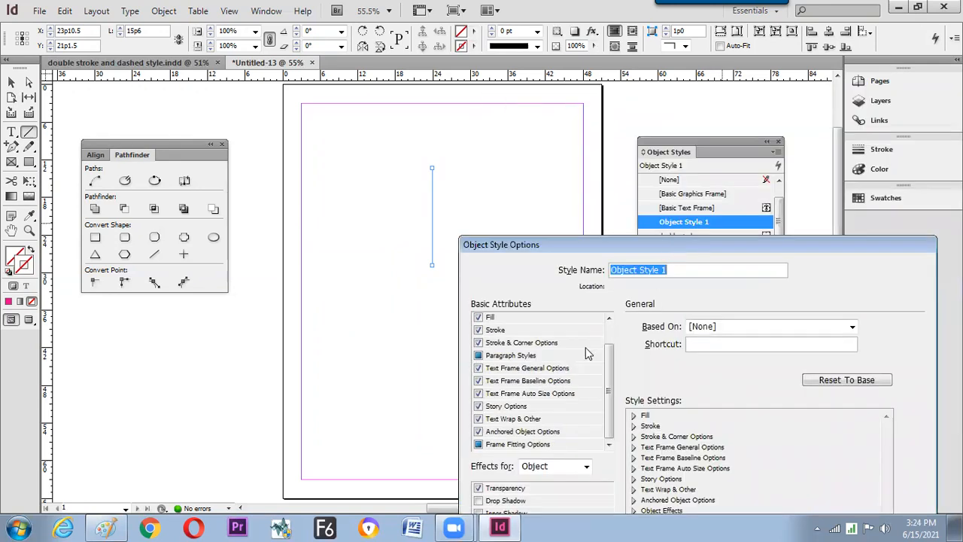
pyautogui.click(843, 329)
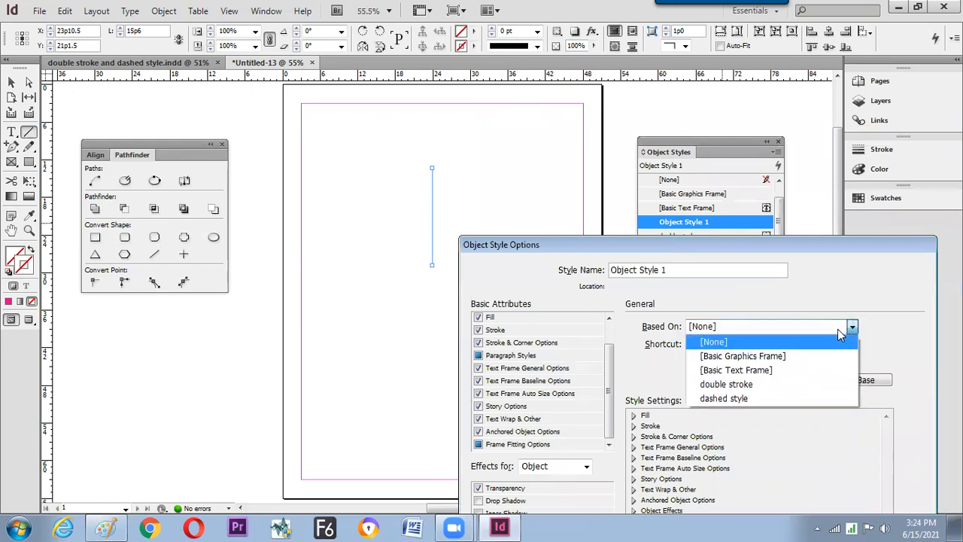
pyautogui.click(762, 383)
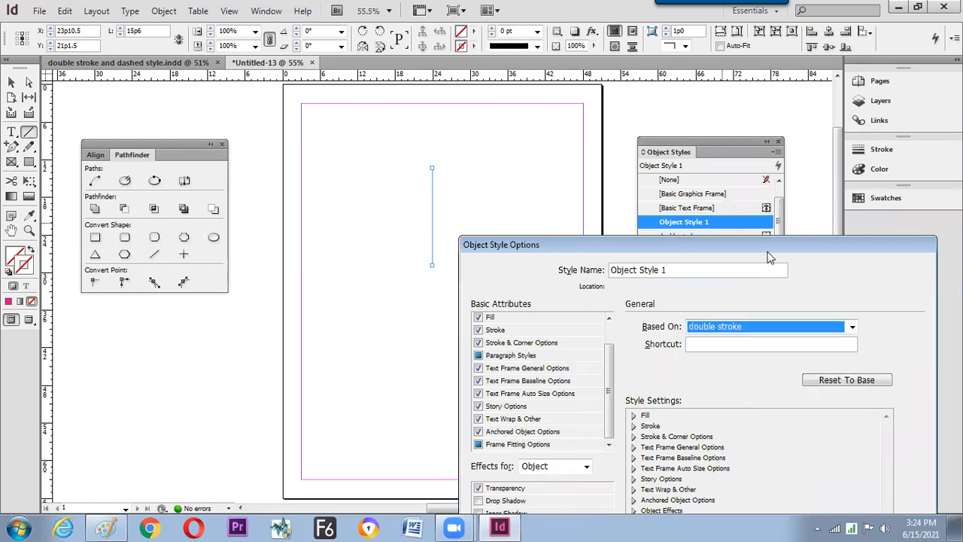
pyautogui.moveTo(770, 246); pyautogui.dragTo(812, 61)
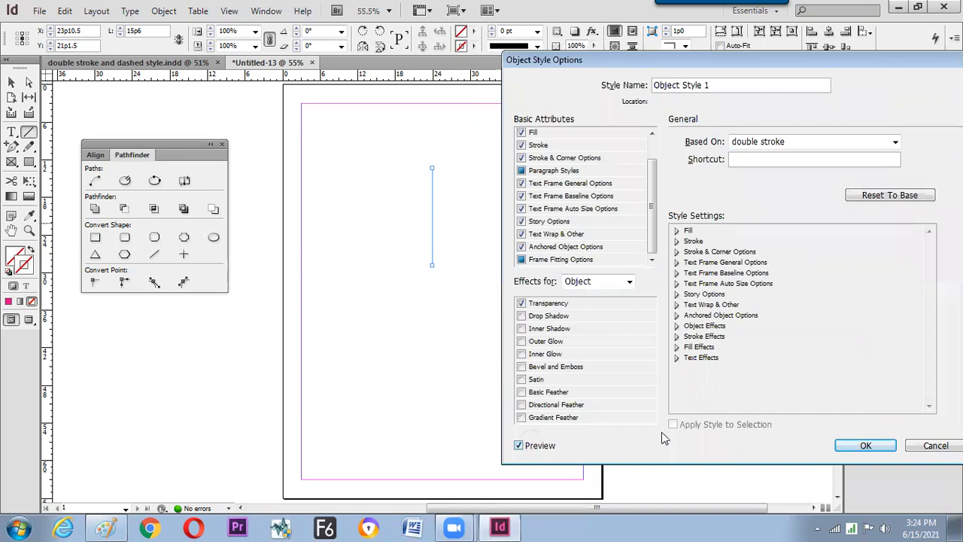
pyautogui.click(864, 446)
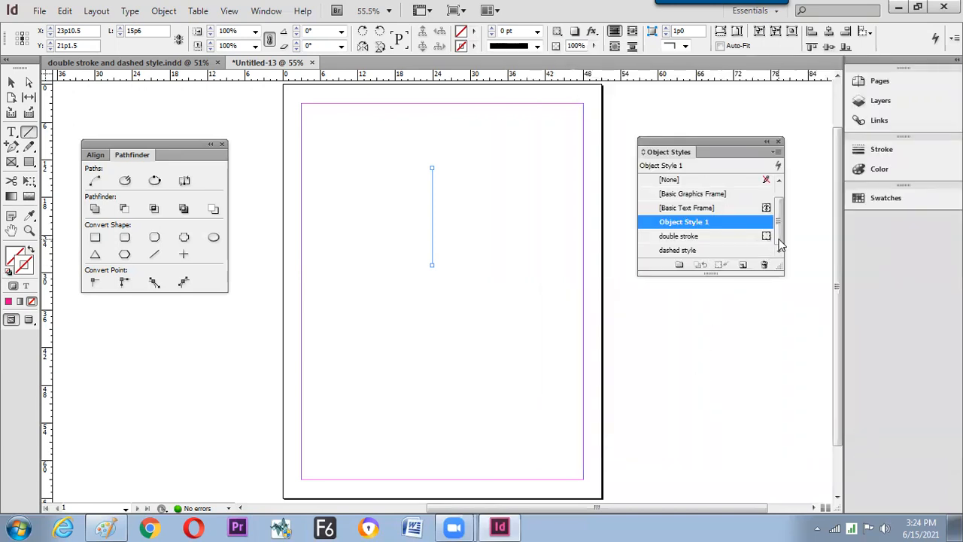
# - Set the stroke colour of "Object Style 1" to C=100 M=0 Y=0 K=0 in its style options
pyautogui.click(721, 236)
pyautogui.click(720, 223)
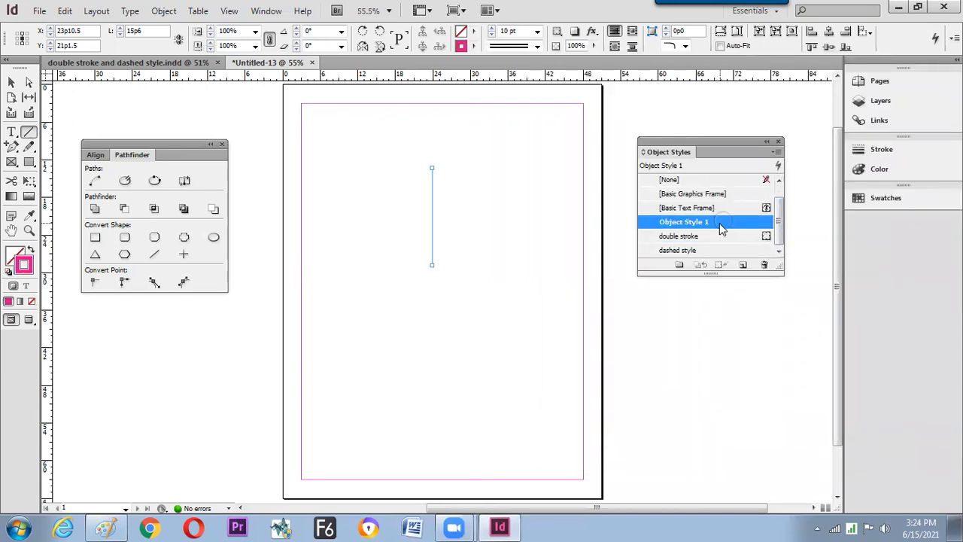
pyautogui.doubleClick(744, 227)
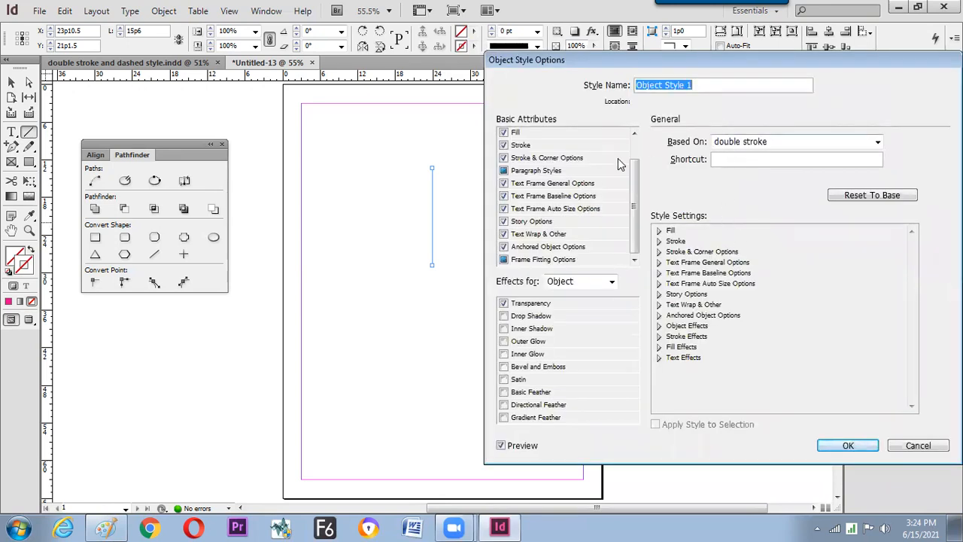
pyautogui.click(541, 145)
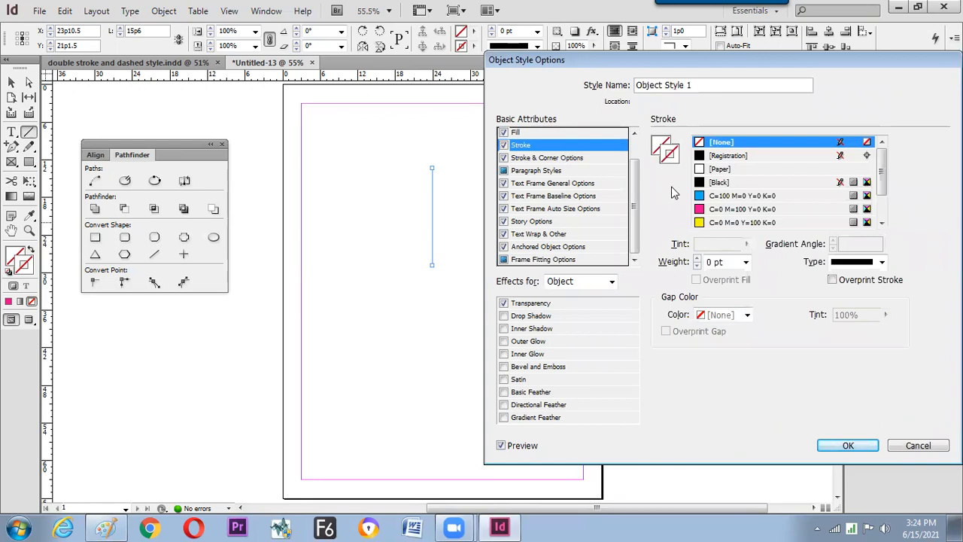
pyautogui.click(738, 197)
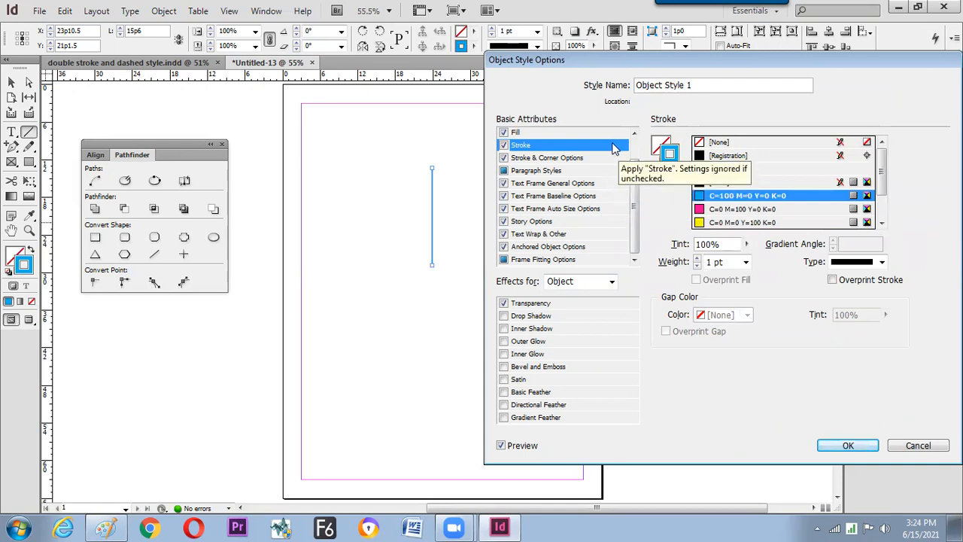
# - Keep "Object Style 1" based on "double stroke" in its general settings and save the style options
pyautogui.click(592, 133)
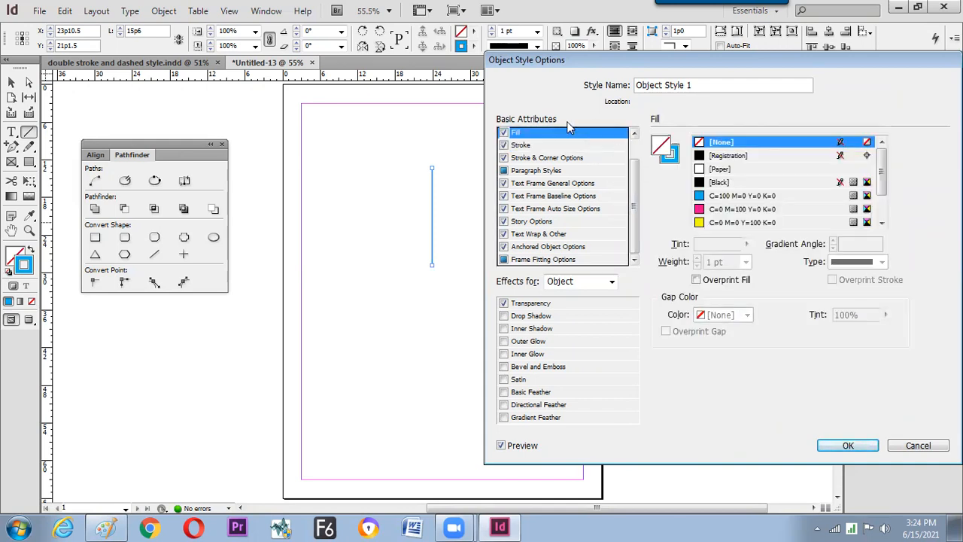
pyautogui.scroll(1, 639, 219)
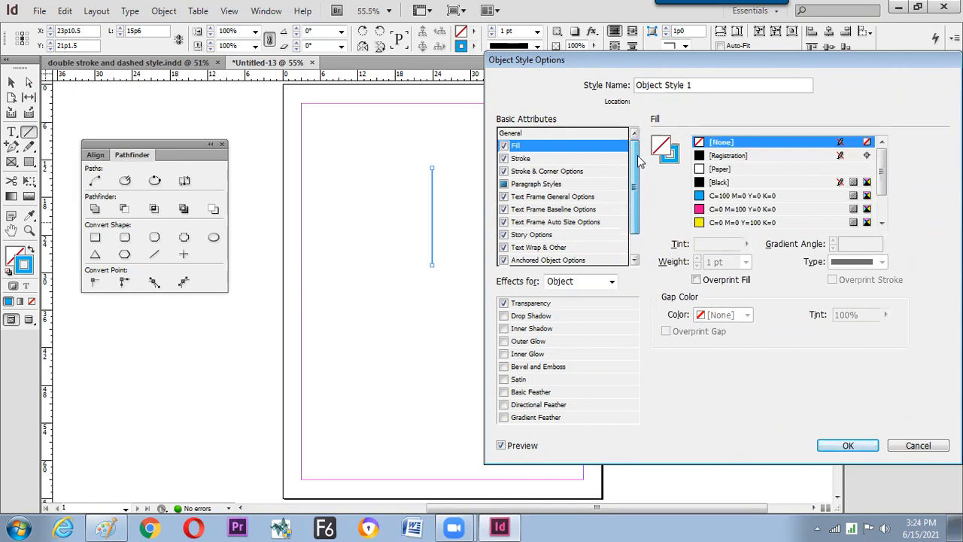
pyautogui.click(588, 136)
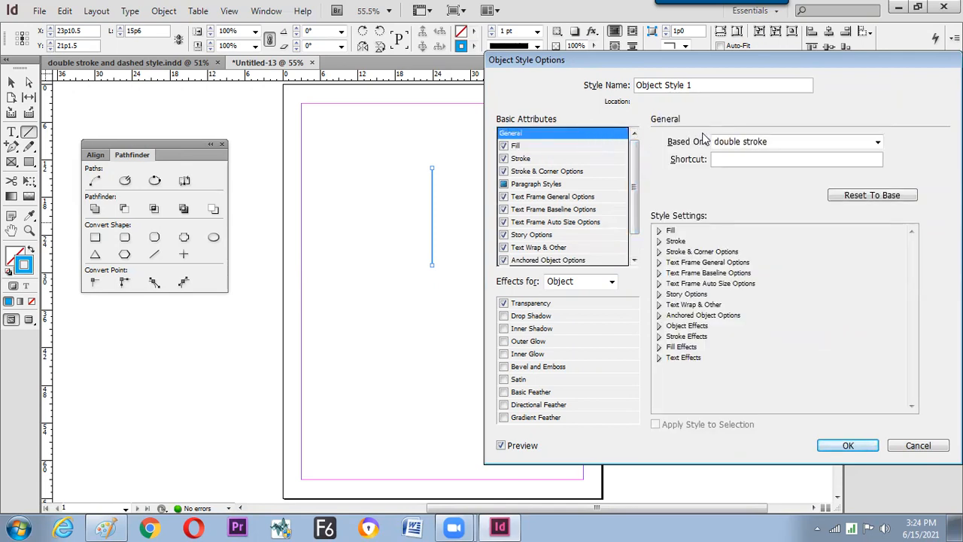
pyautogui.click(878, 142)
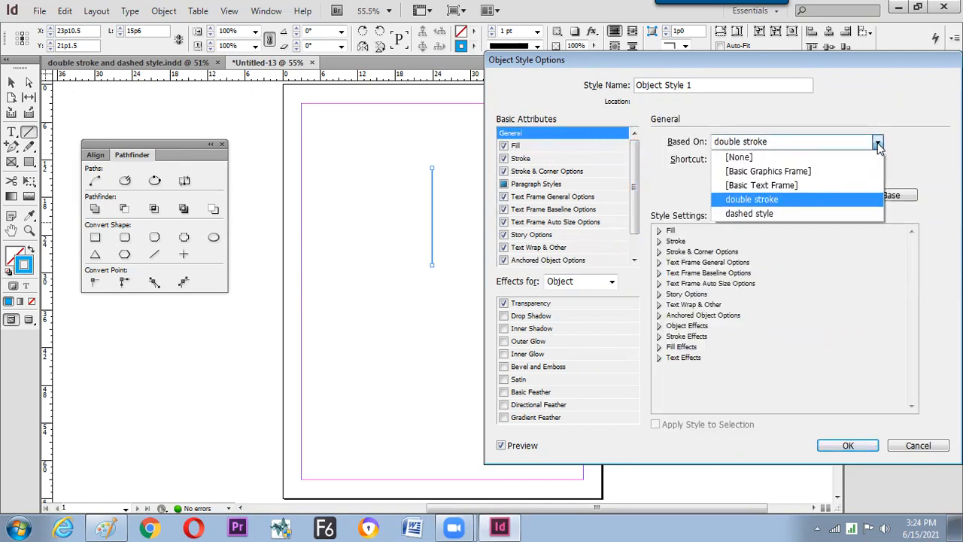
pyautogui.click(790, 202)
pyautogui.click(848, 445)
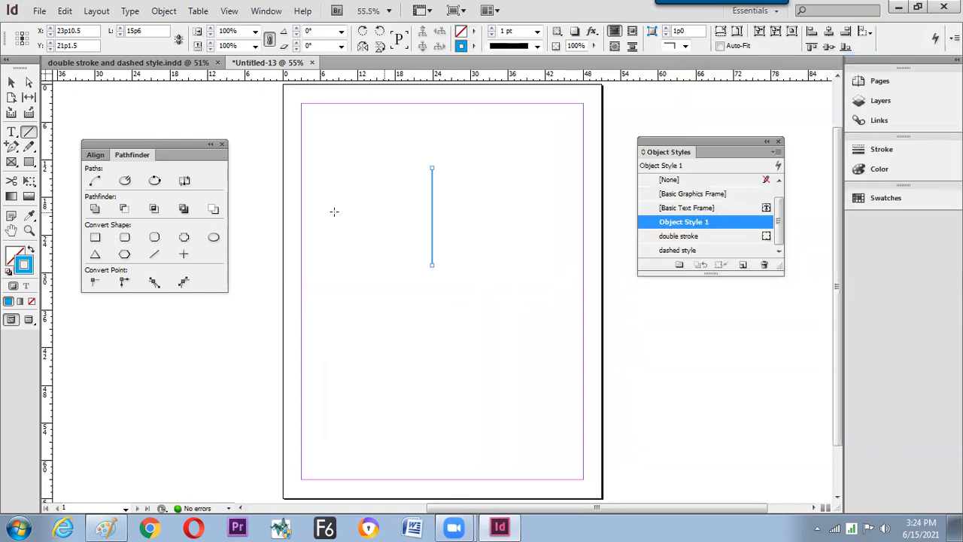
# - Give "Object Style 1" a hollow square line start and a solid circle line end in its stroke and corner options
pyautogui.click(11, 81)
pyautogui.click(422, 179)
pyautogui.click(432, 181)
pyautogui.click(684, 222)
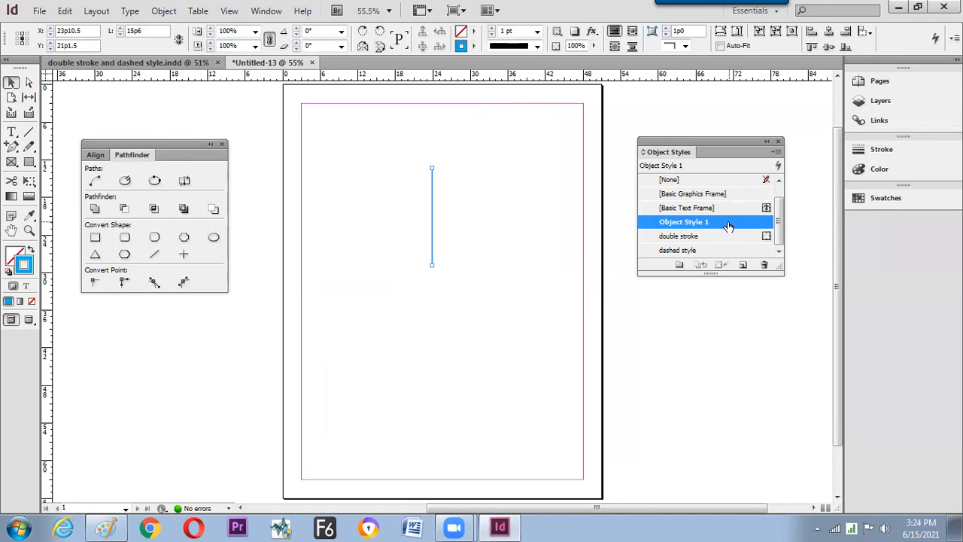
pyautogui.doubleClick(729, 224)
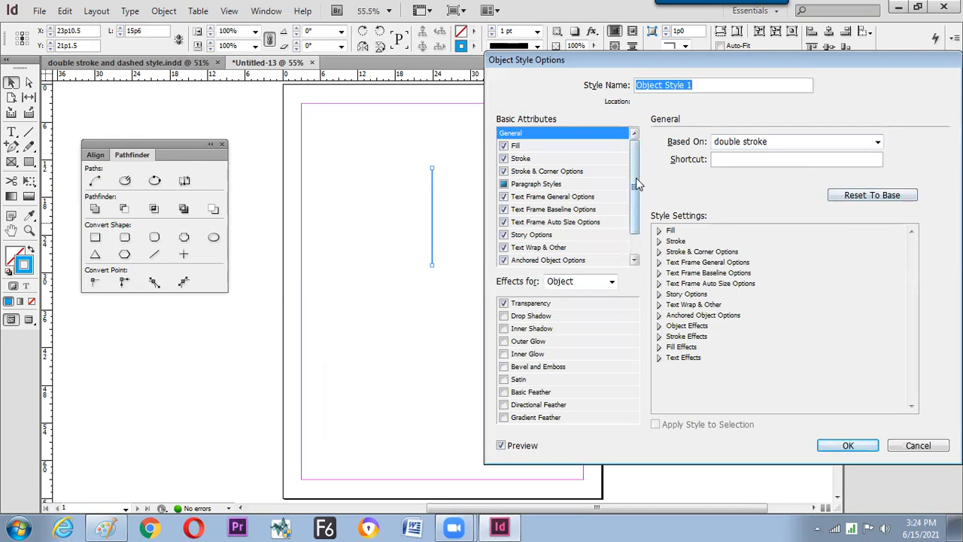
pyautogui.click(659, 231)
pyautogui.click(660, 231)
pyautogui.click(542, 172)
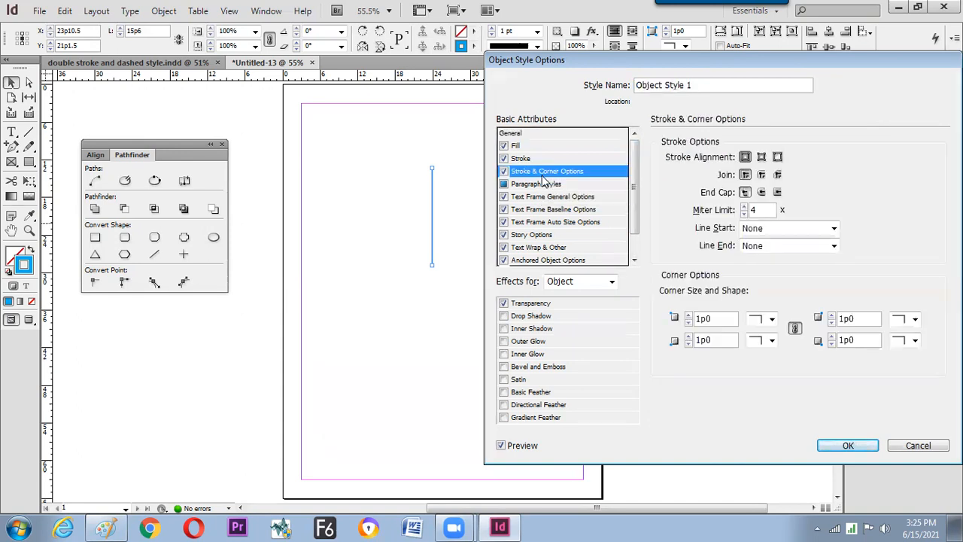
pyautogui.click(813, 229)
pyautogui.click(779, 288)
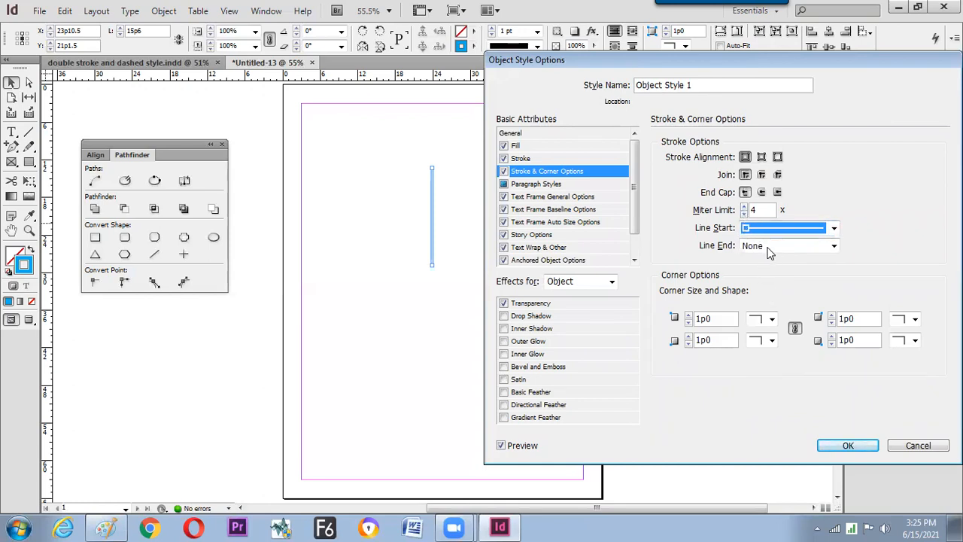
pyautogui.click(769, 253)
pyautogui.click(772, 316)
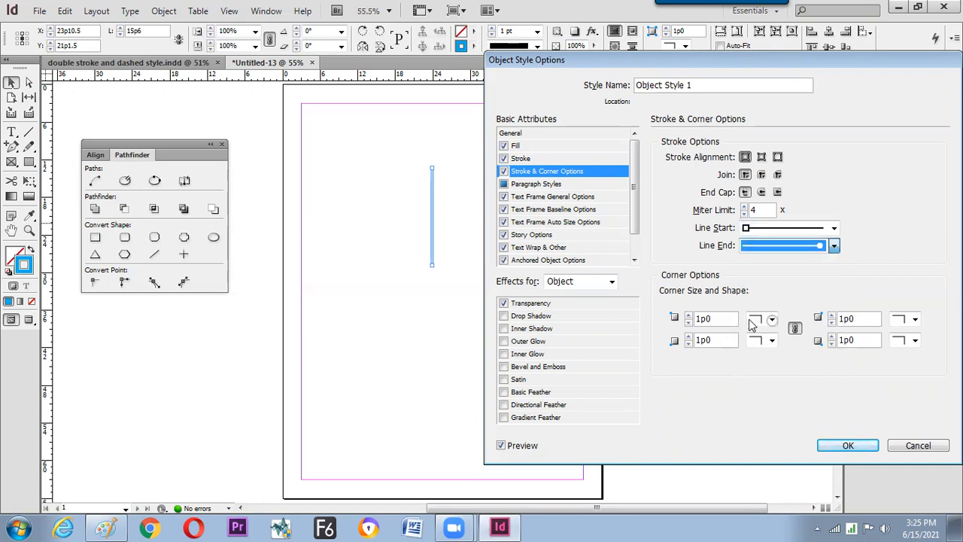
# - Compare the line with the style preview off and on, and save the changes to "Object Style 1"
pyautogui.click(572, 132)
pyautogui.click(501, 446)
pyautogui.click(502, 445)
pyautogui.click(835, 448)
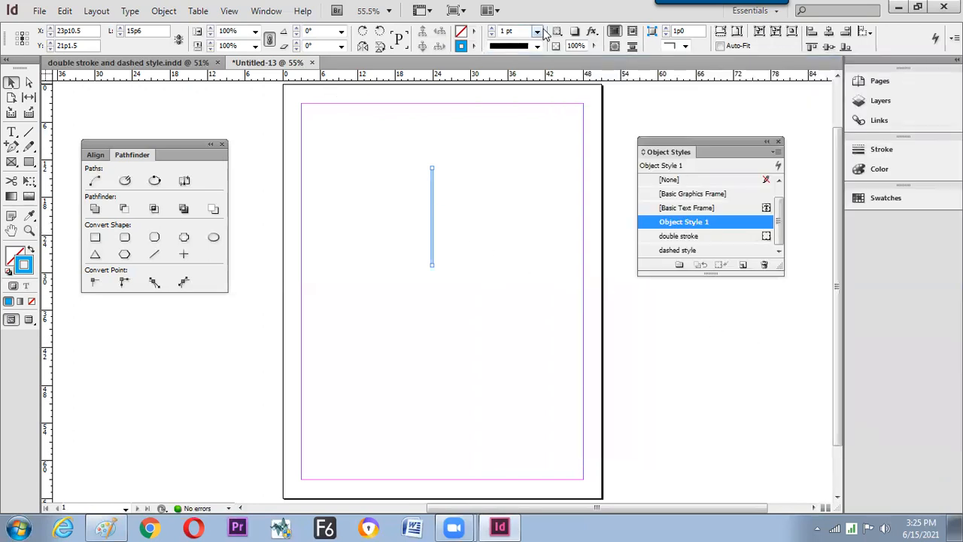
# - Increase the line's stroke weight to 3 pt and redefine "Object Style 1" from it
pyautogui.click(492, 30)
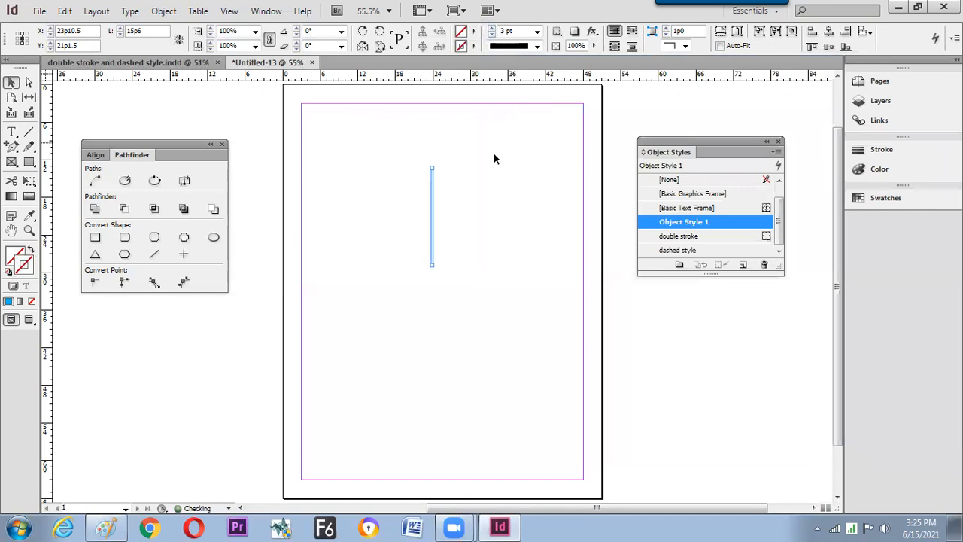
pyautogui.click(495, 182)
pyautogui.moveTo(406, 246); pyautogui.dragTo(406, 249)
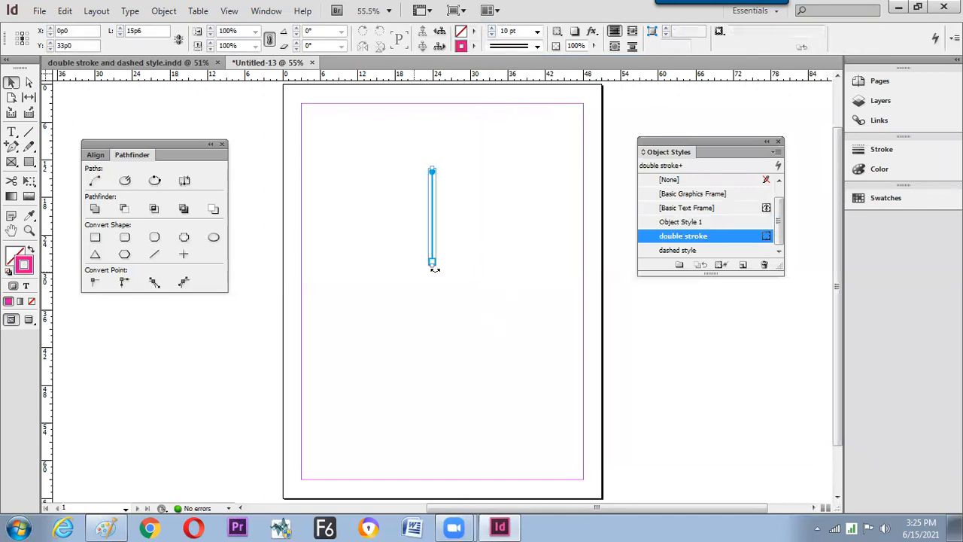
pyautogui.rightClick(727, 222)
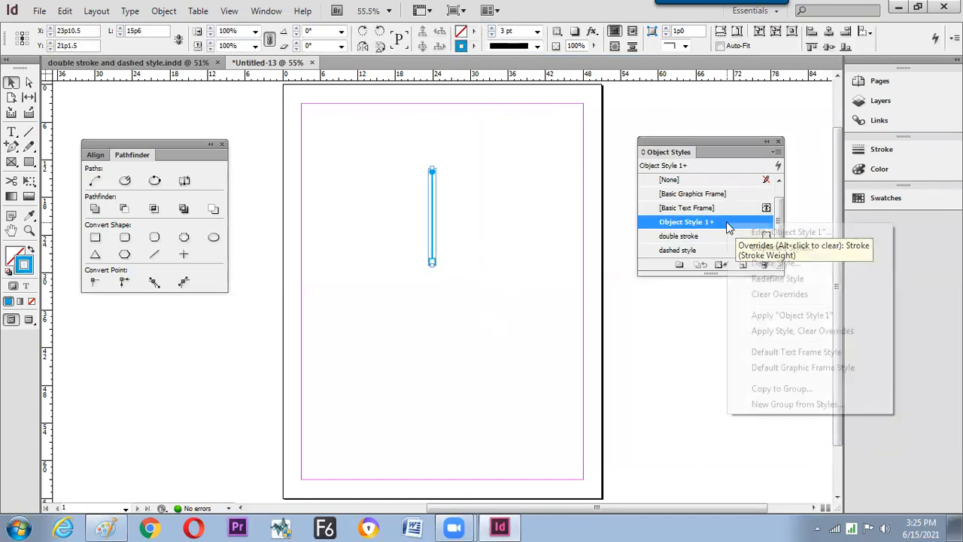
pyautogui.click(746, 278)
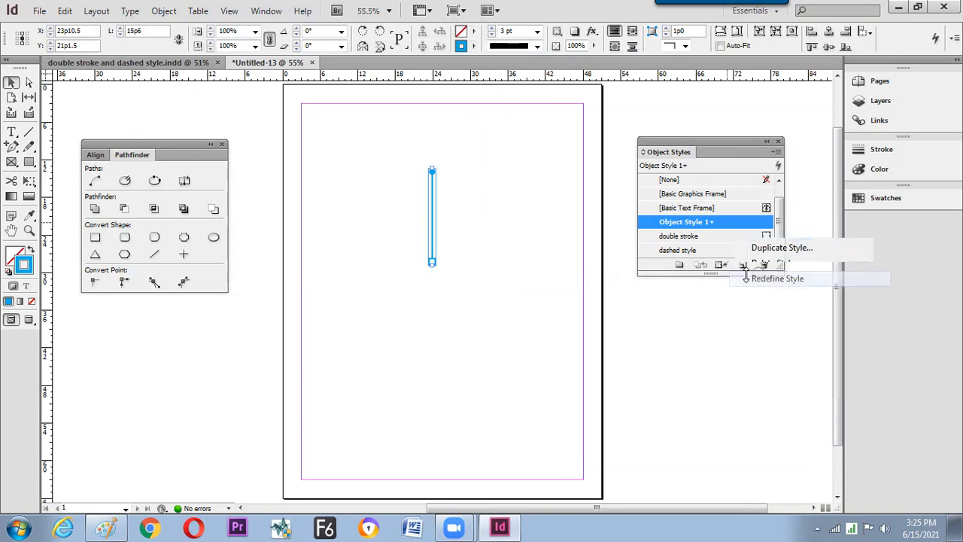
# - Rename "Object Style 1" as "arrow head" and deselect the line
pyautogui.doubleClick(700, 222)
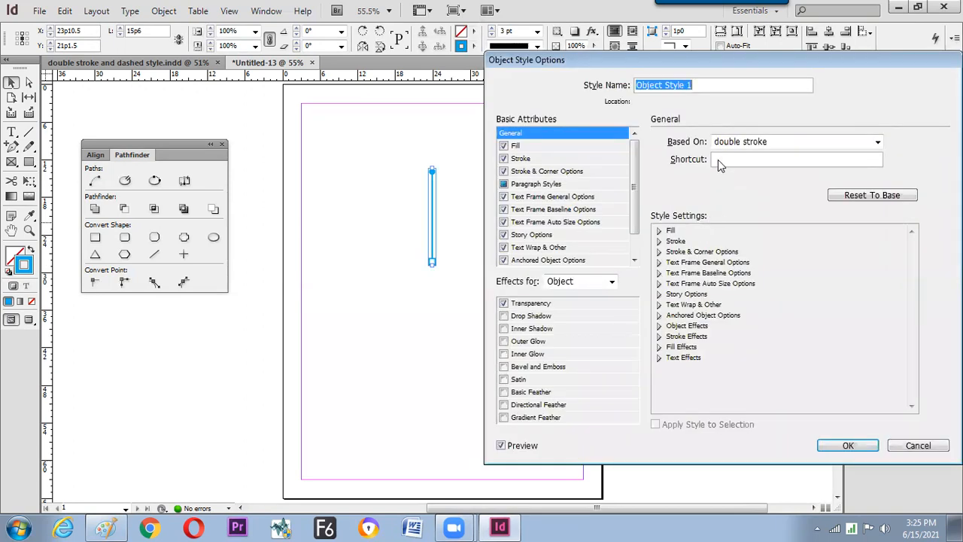
pyautogui.write('arrow head')
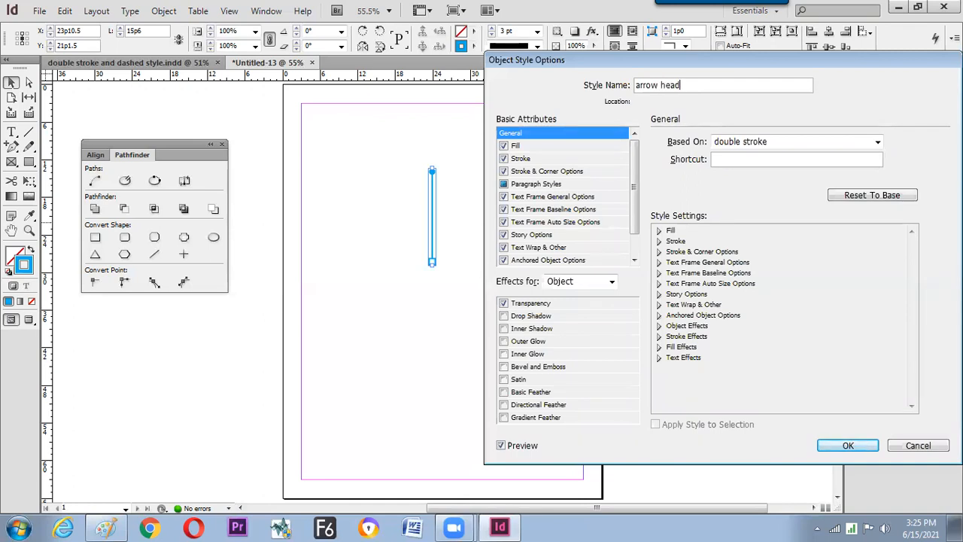
pyautogui.press('Return')
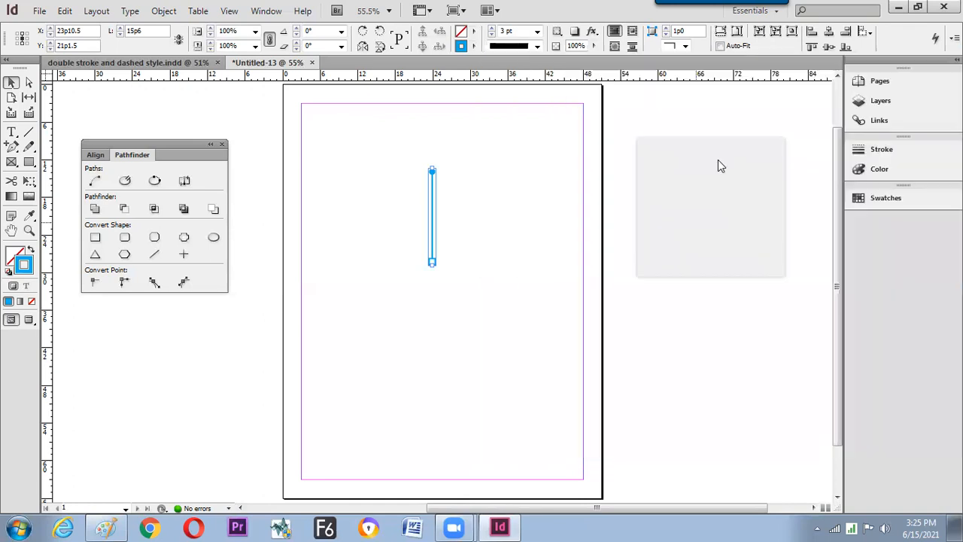
pyautogui.click(483, 275)
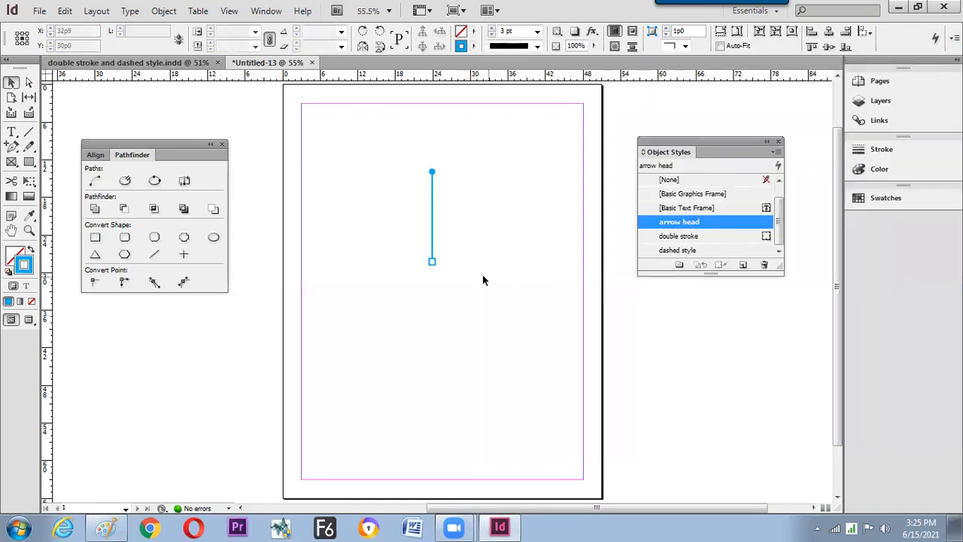
pyautogui.click(432, 262)
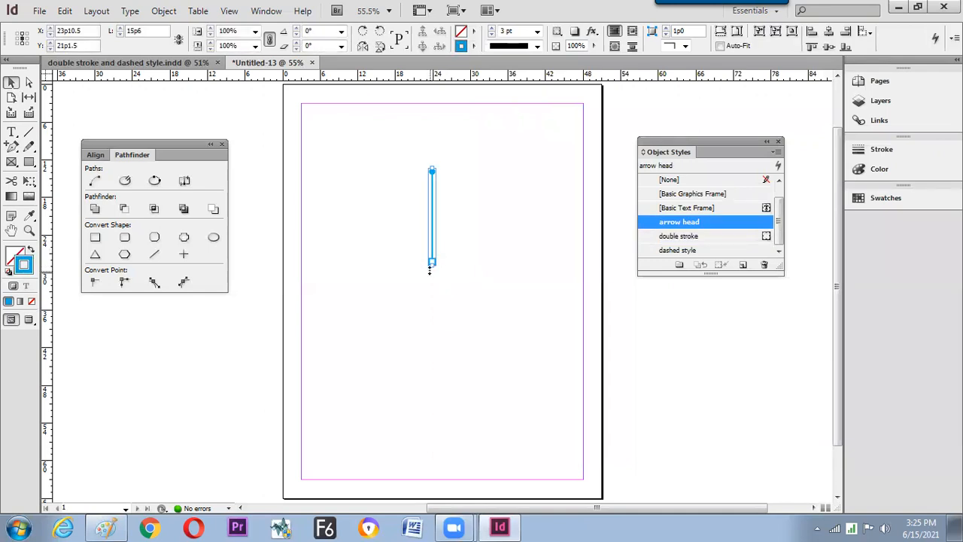
pyautogui.hotkey('ctrl', 'shift')
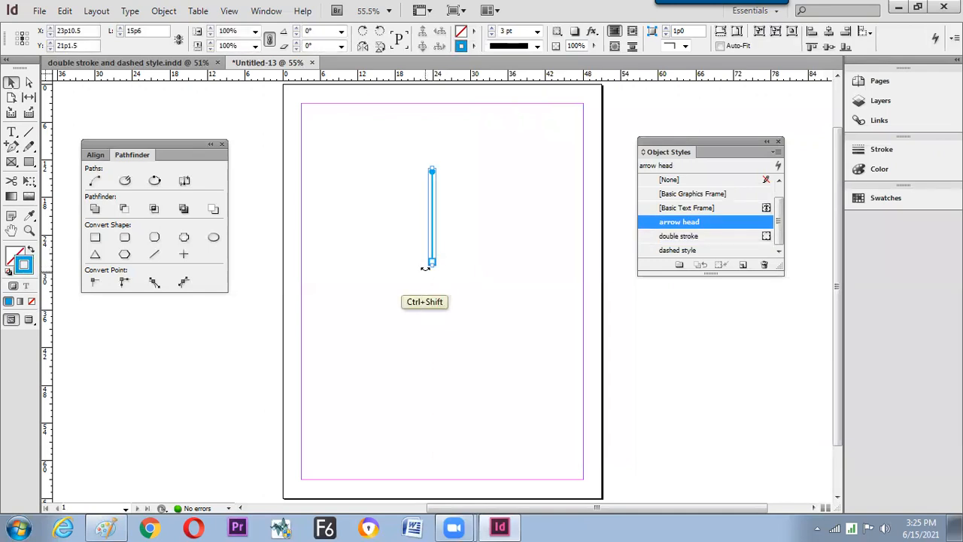
pyautogui.hotkey('ctrl', 'alt', 'shift', 'f')
pyautogui.click(612, 182)
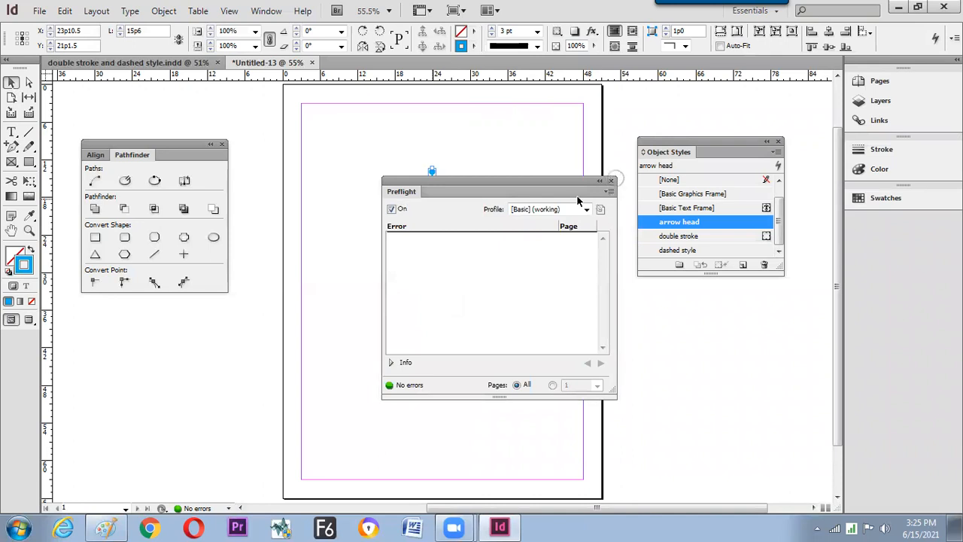
pyautogui.hotkey('ctrl', 'alt')
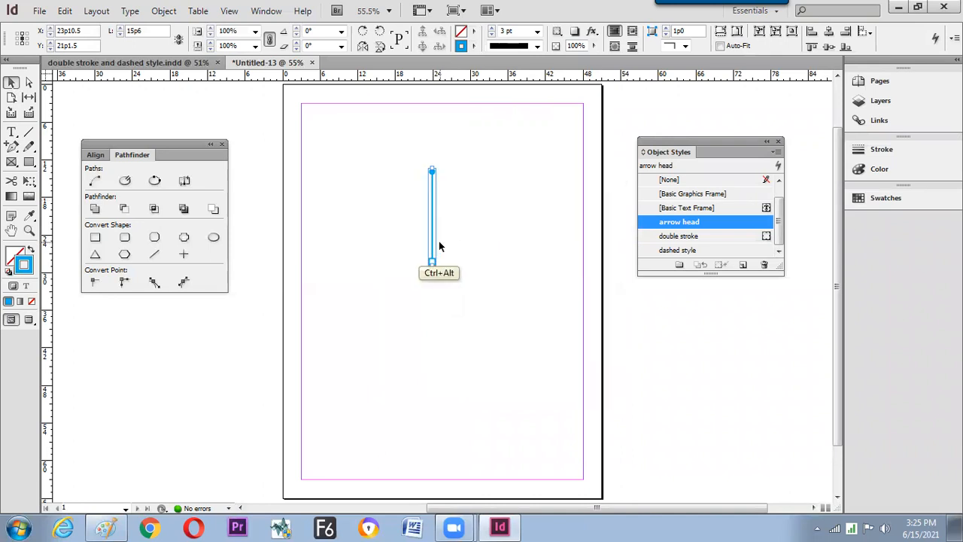
# - Paste a copy of the line in place and flip it about its lower end so it extends downward
pyautogui.click(65, 10)
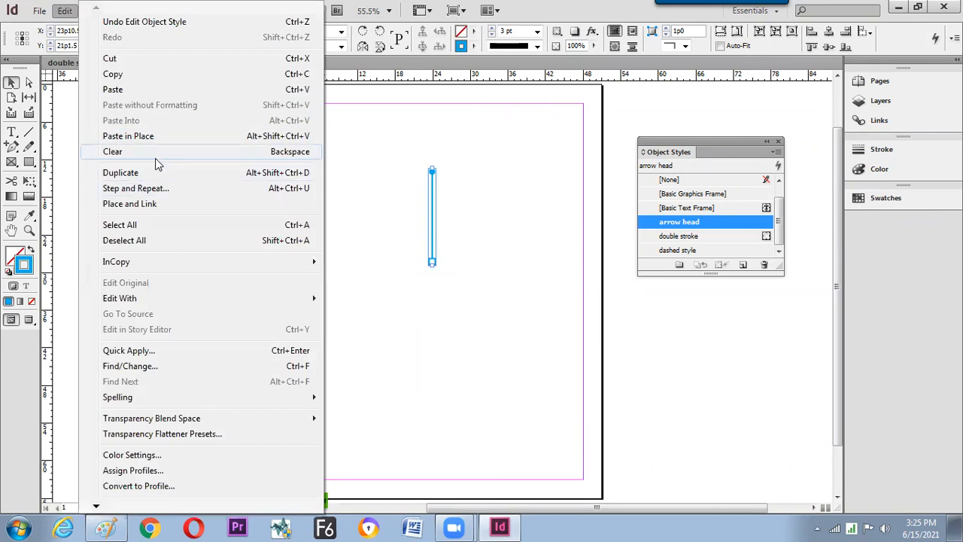
pyautogui.click(157, 143)
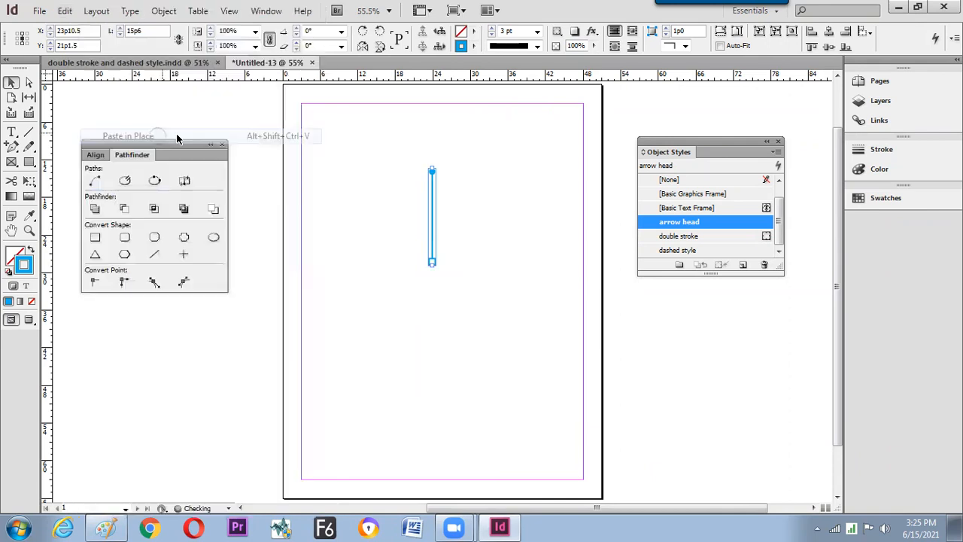
pyautogui.click(22, 43)
pyautogui.click(360, 45)
# - Select both vertical lines and paste a copy of the pair in place
pyautogui.click(518, 333)
pyautogui.moveTo(372, 126); pyautogui.dragTo(520, 408)
pyautogui.hotkey('ctrl', 'alt', 'shift')
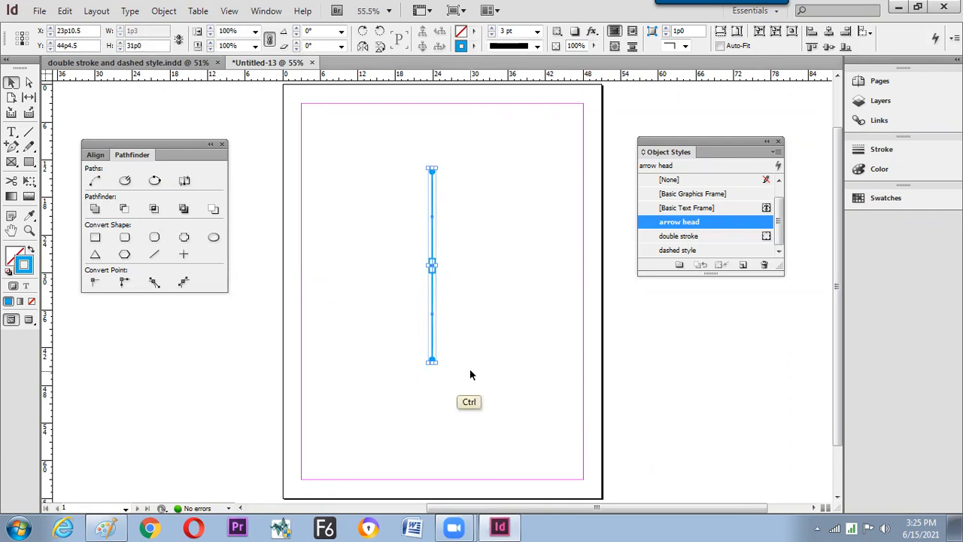
pyautogui.click(341, 31)
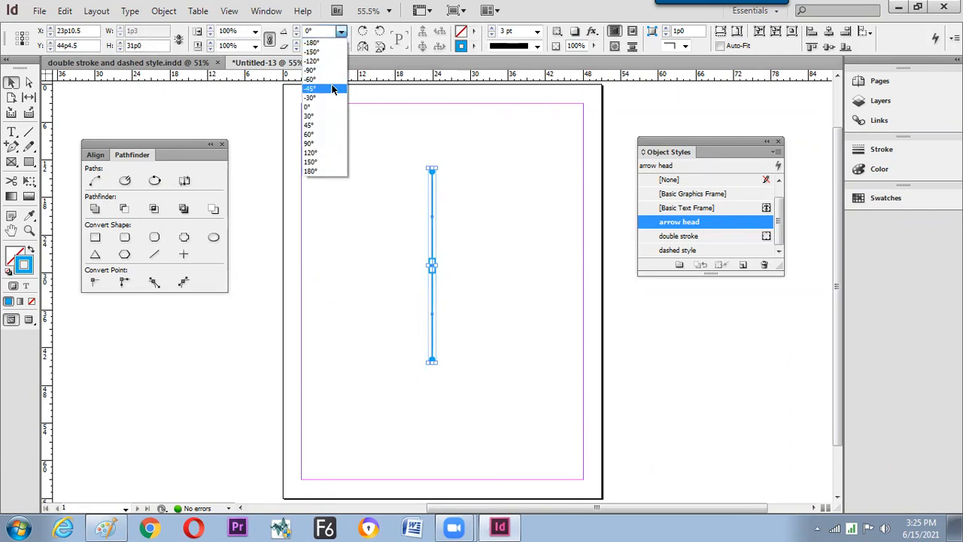
pyautogui.click(334, 70)
pyautogui.hotkey('ctrl', 'z')
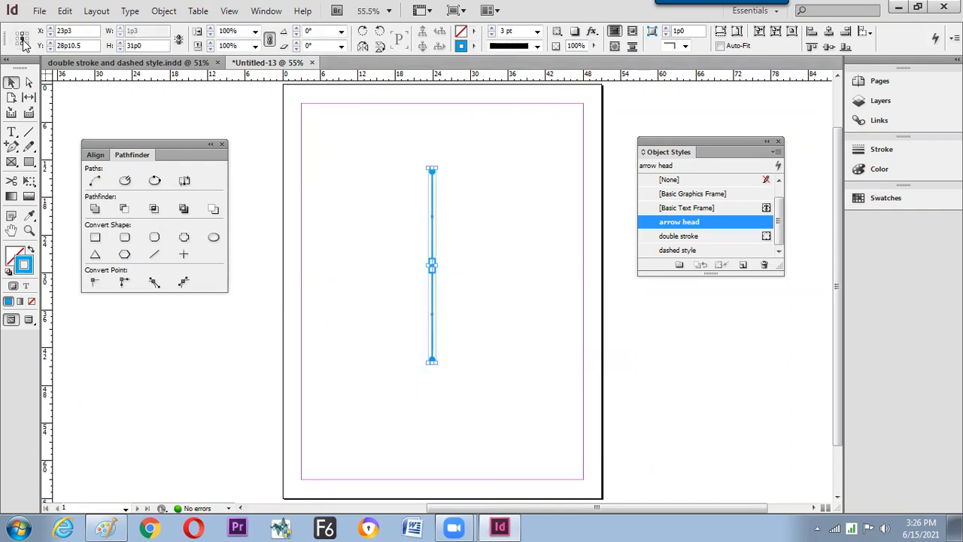
# - Rotate the copied pair of lines by -90° about its centre to form a cross, and select all the lines
pyautogui.click(341, 32)
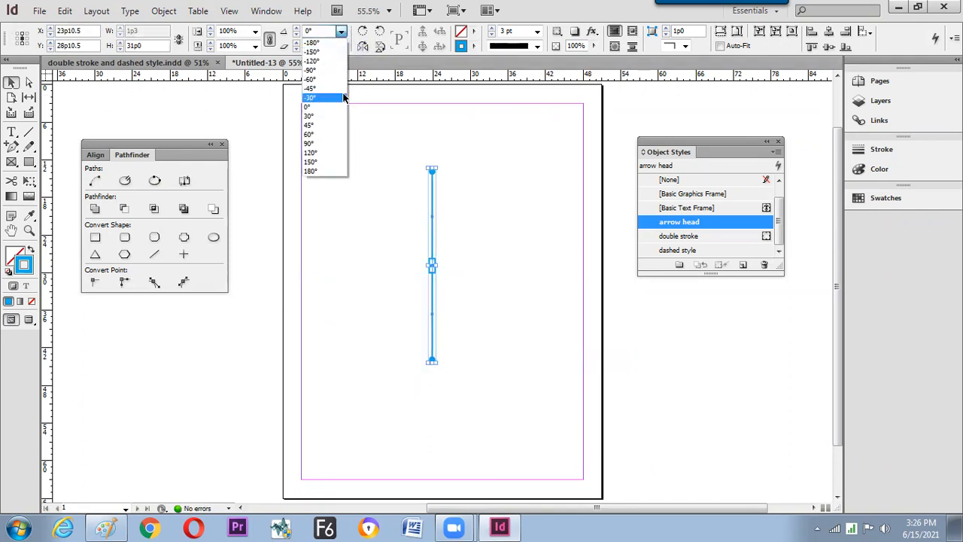
pyautogui.click(334, 69)
pyautogui.click(343, 160)
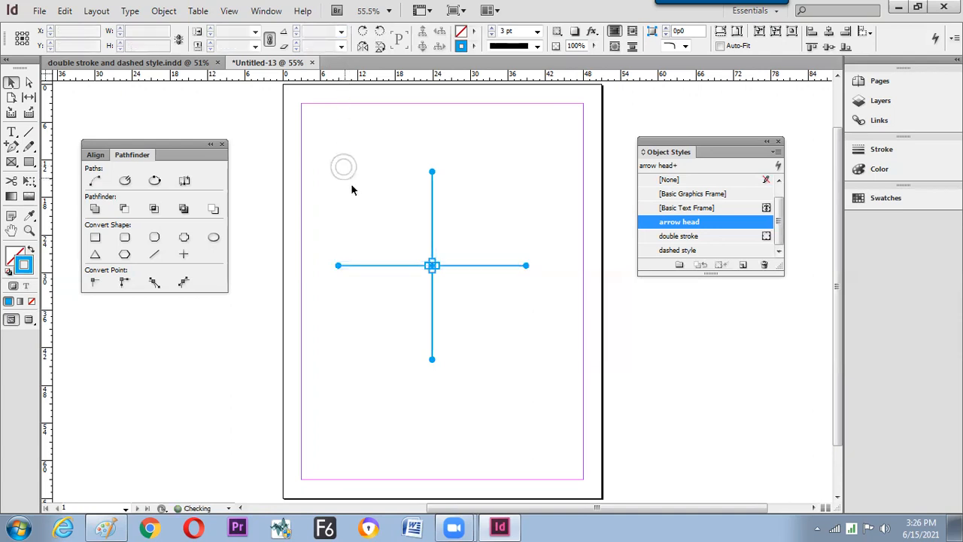
pyautogui.moveTo(293, 134)
pyautogui.mouseDown()
pyautogui.moveTo(628, 409)
pyautogui.moveTo(598, 413)
pyautogui.mouseUp()
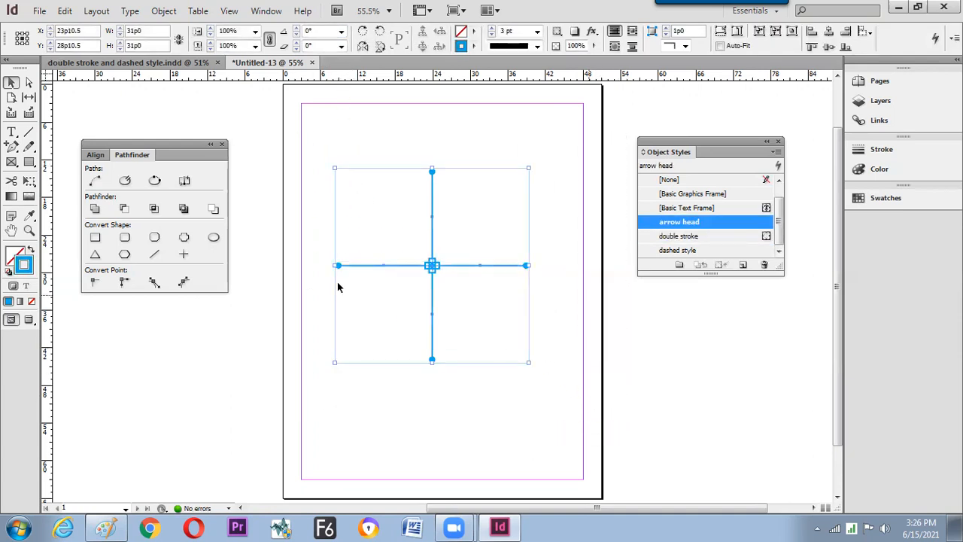
# - Add a copy of the cross rotated by 45° about its centre to form an eight-line star, and deselect it
pyautogui.click(321, 31)
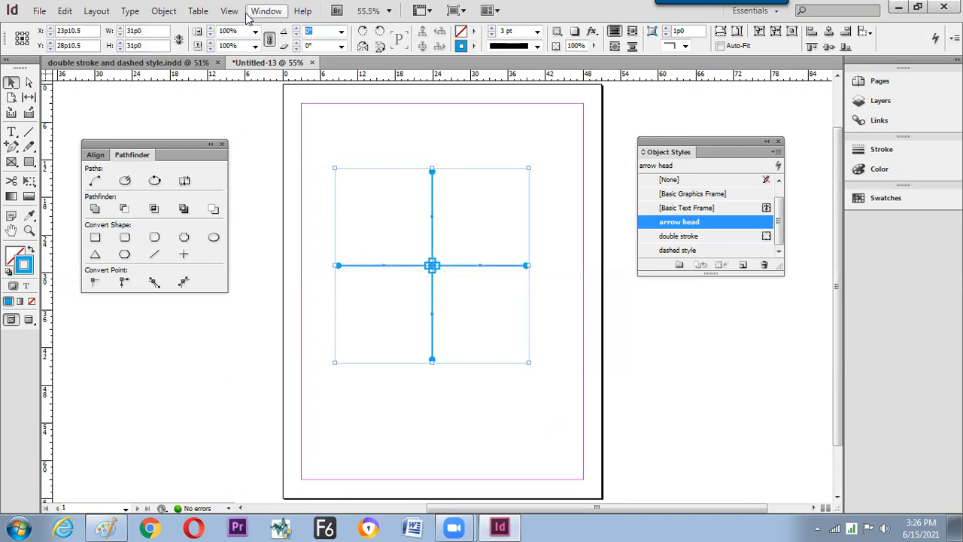
pyautogui.hotkey('alt', 'Return')
pyautogui.click(557, 316)
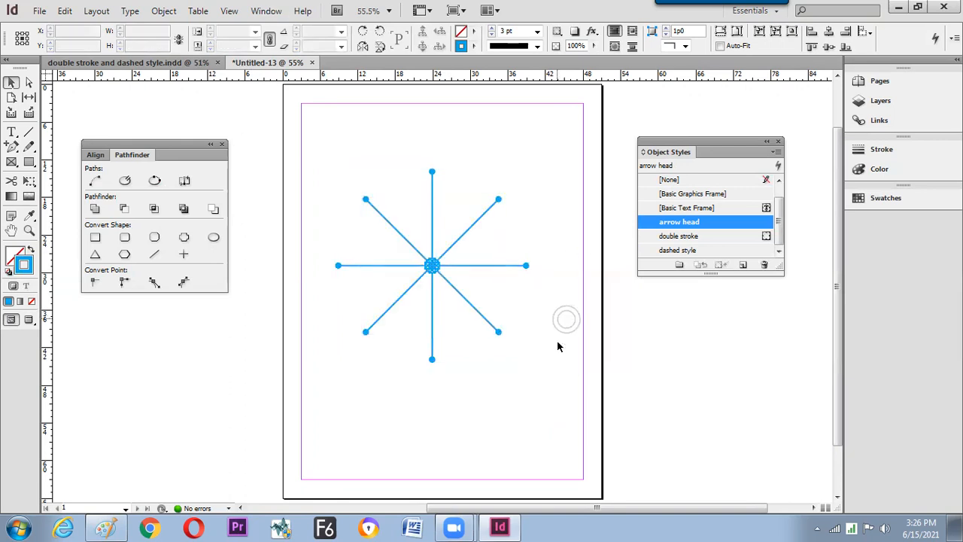
pyautogui.hotkey('ctrl', '=')
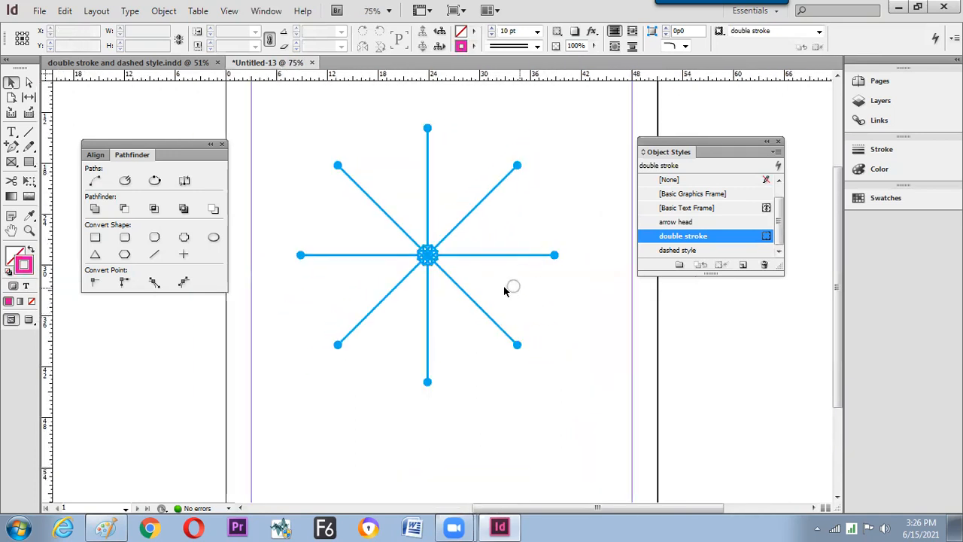
pyautogui.moveTo(484, 283); pyautogui.dragTo(380, 217)
pyautogui.click(525, 317)
pyautogui.click(441, 269)
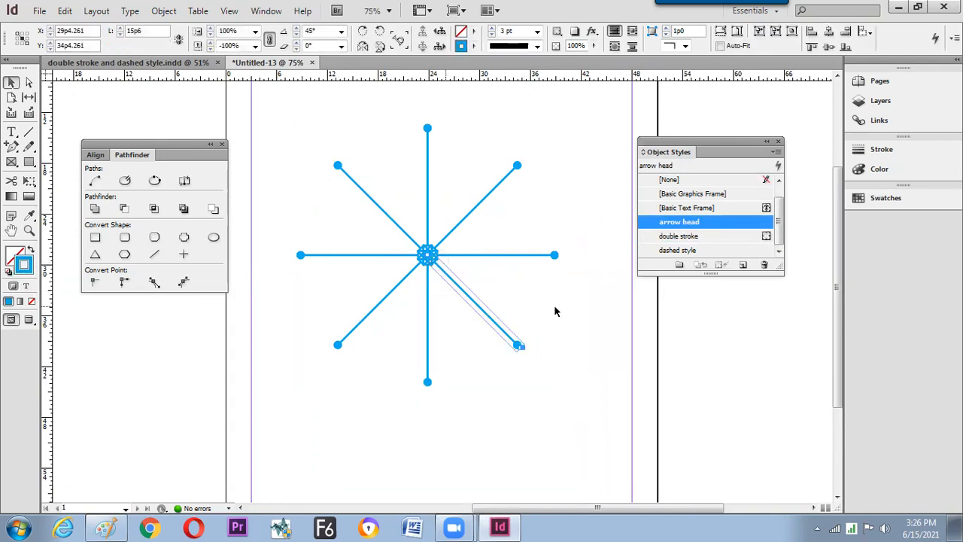
pyautogui.click(555, 311)
# - Set the line start of the "double stroke" object style to Circle
pyautogui.doubleClick(751, 236)
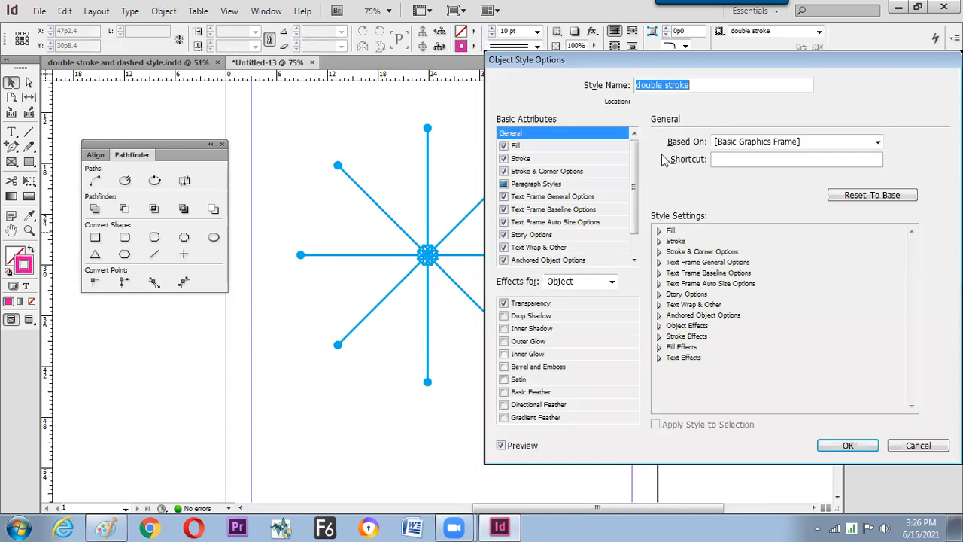
pyautogui.moveTo(670, 68); pyautogui.dragTo(719, 141)
pyautogui.click(594, 245)
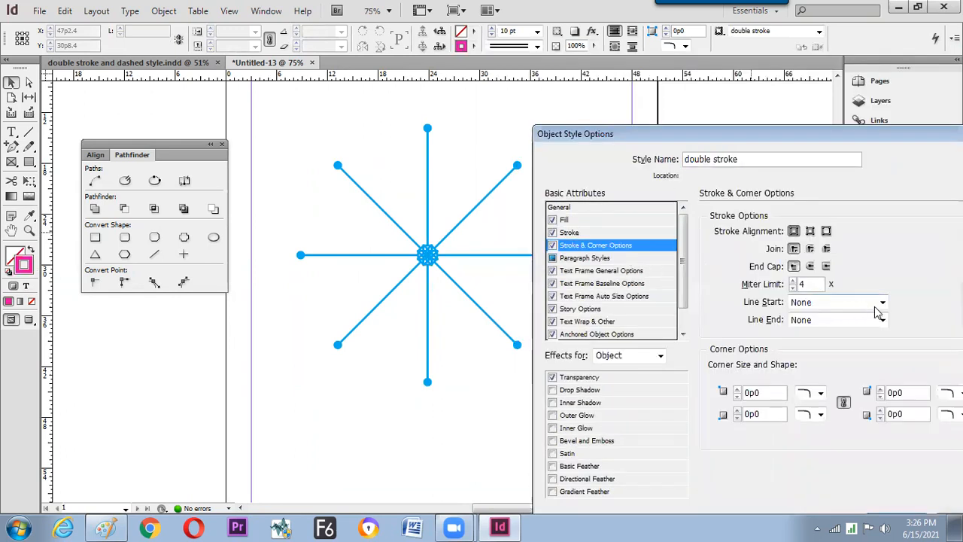
pyautogui.click(882, 303)
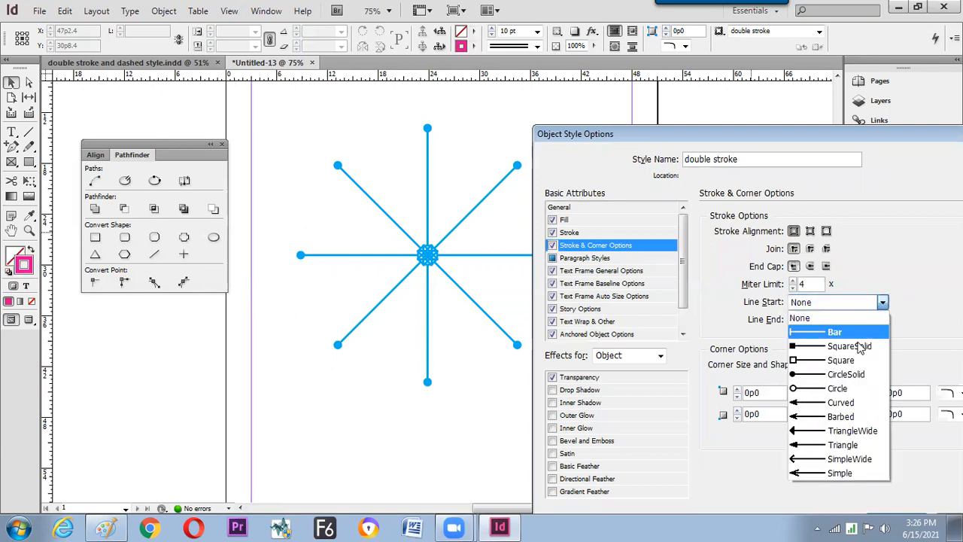
pyautogui.click(842, 388)
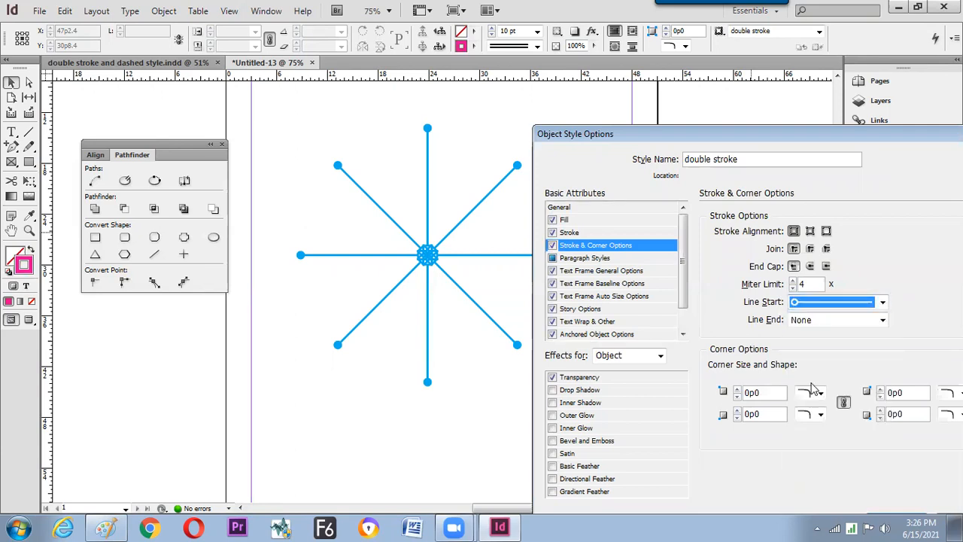
pyautogui.moveTo(752, 134); pyautogui.dragTo(773, 33)
pyautogui.click(570, 419)
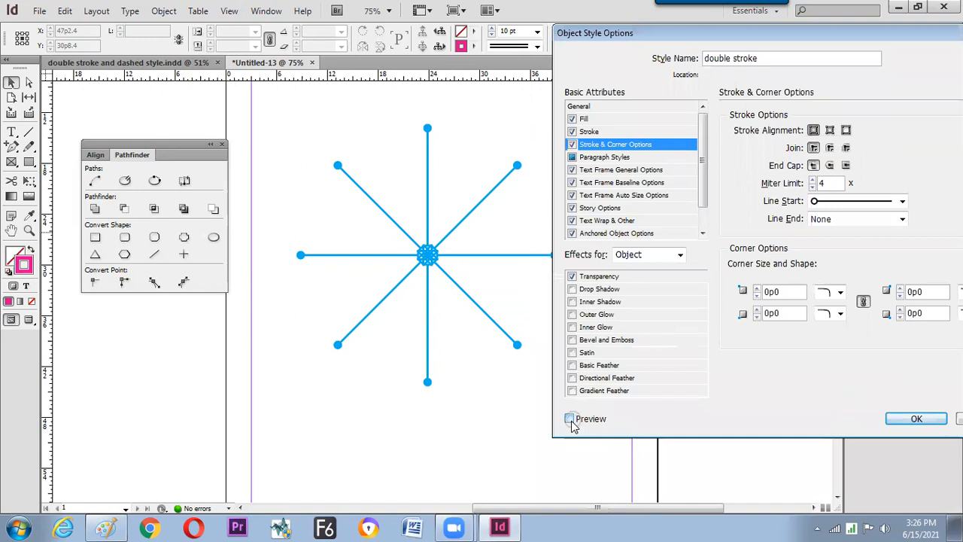
pyautogui.click(914, 419)
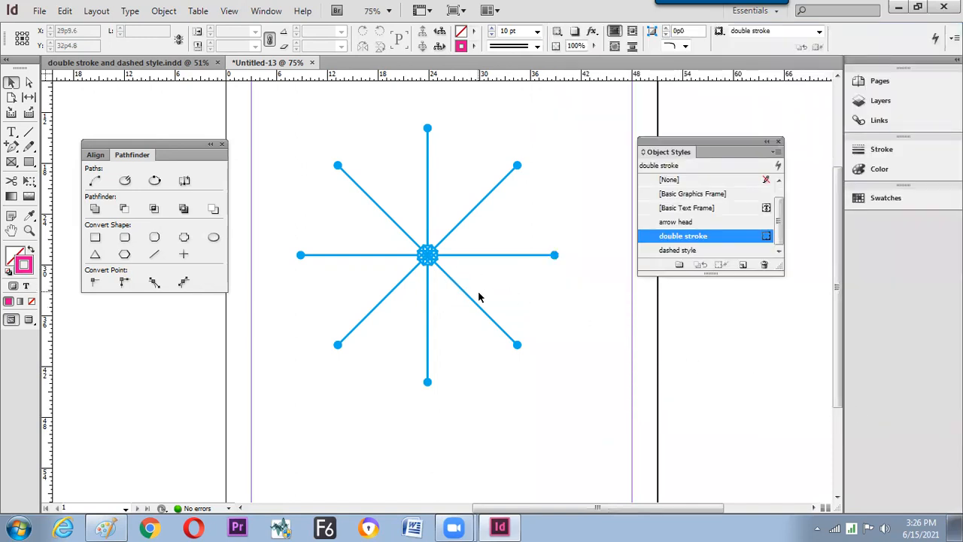
pyautogui.click(708, 223)
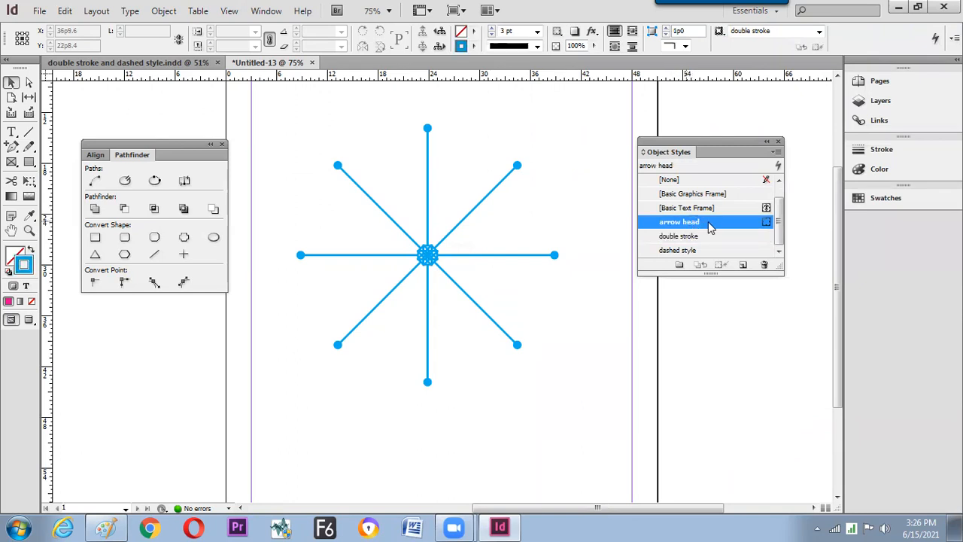
pyautogui.click(450, 232)
pyautogui.hotkey('ctrl', 'a')
pyautogui.click(721, 223)
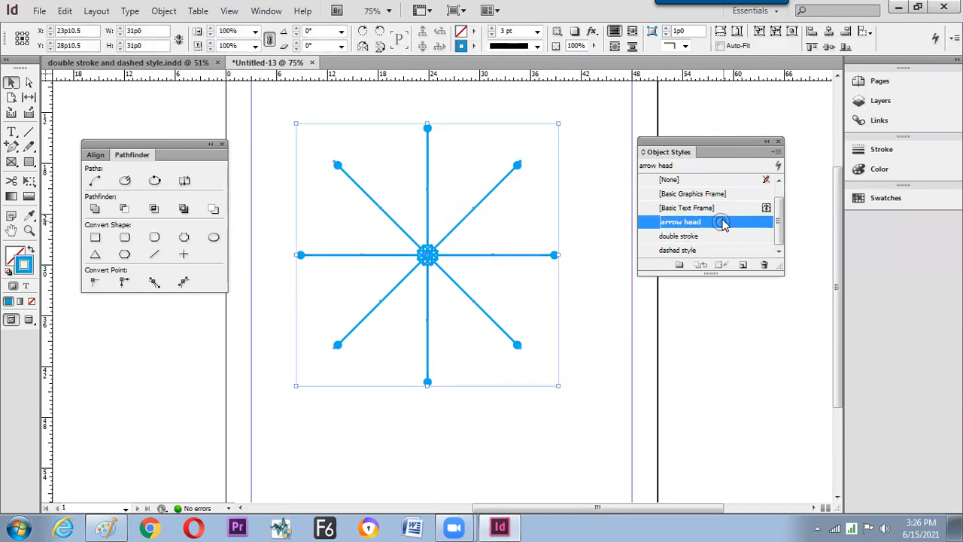
pyautogui.click(914, 419)
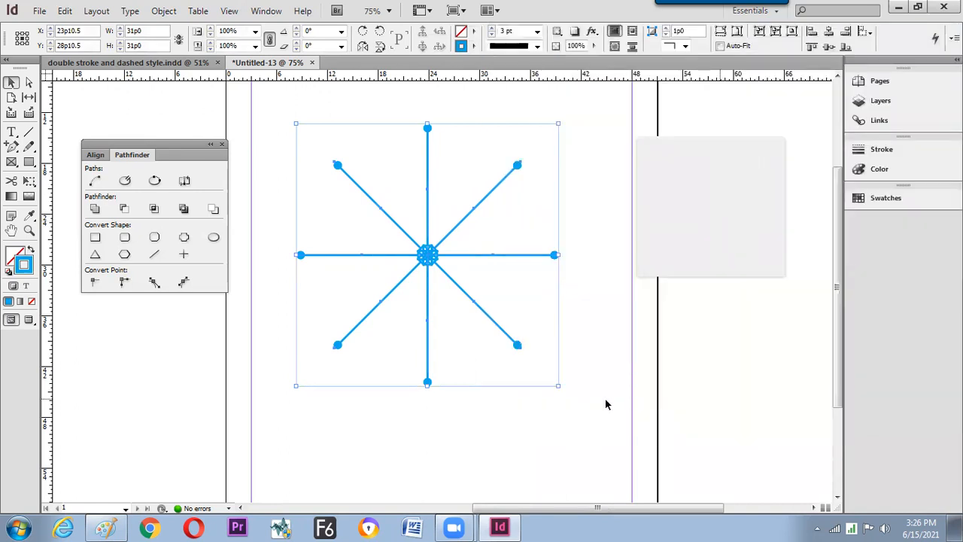
pyautogui.click(606, 405)
# - Change the line end of the "arrow head" object style to Circle
pyautogui.doubleClick(727, 222)
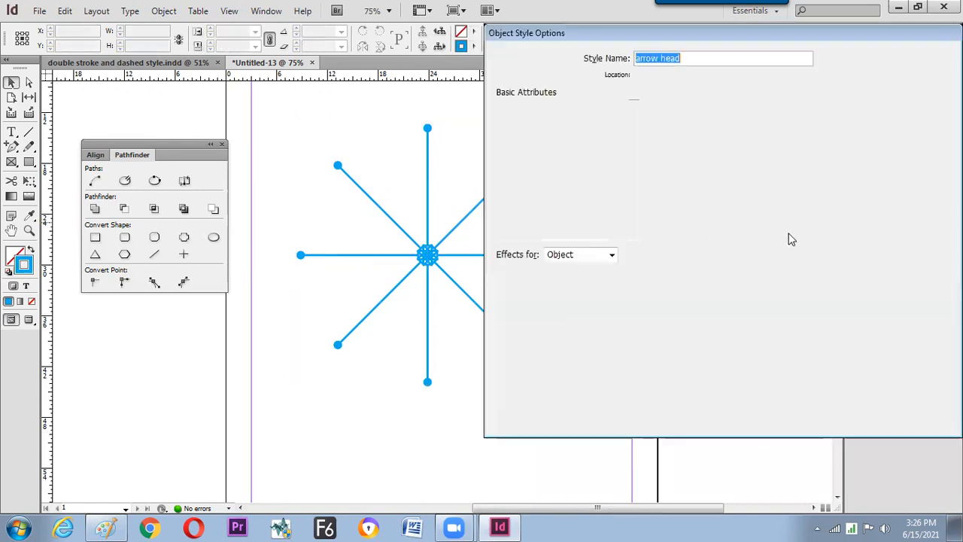
pyautogui.click(553, 144)
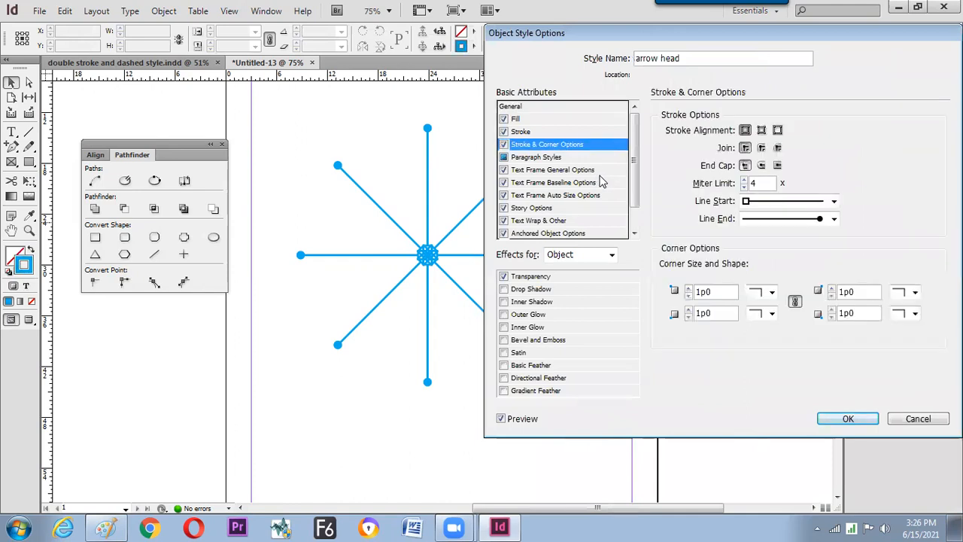
pyautogui.click(834, 220)
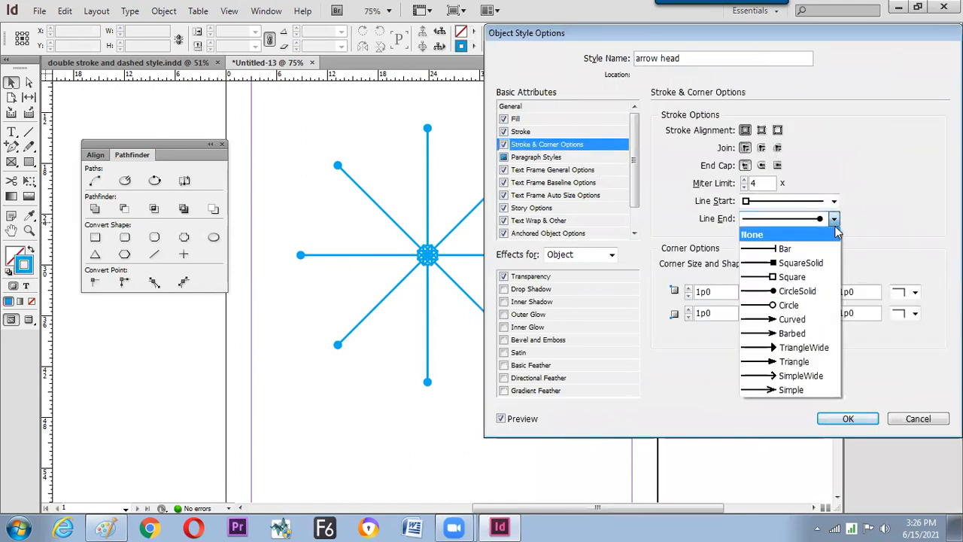
pyautogui.click(791, 304)
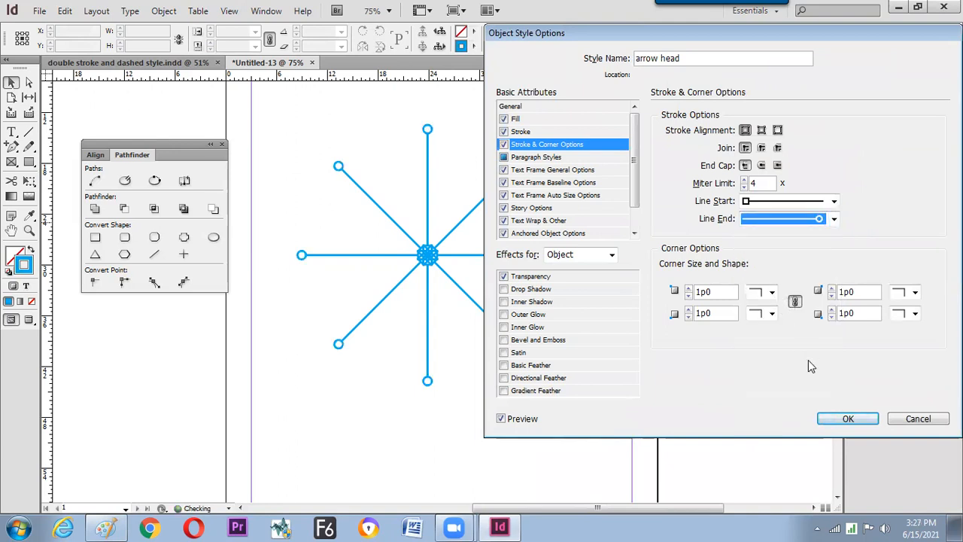
pyautogui.click(848, 419)
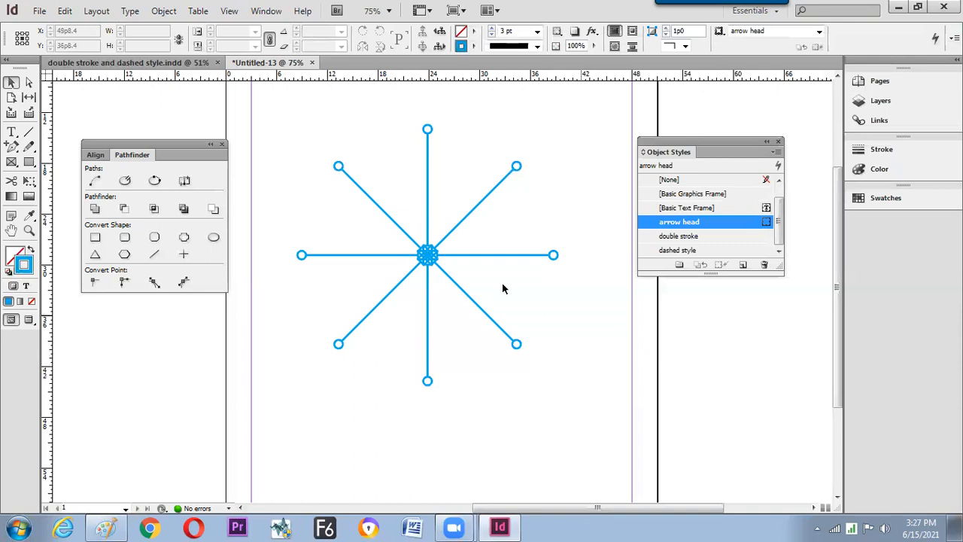
# - Add a copy of all the star's lines rotated by 45/2 degrees and scale it about its centre to about 19p10 square
pyautogui.moveTo(356, 214); pyautogui.dragTo(500, 349)
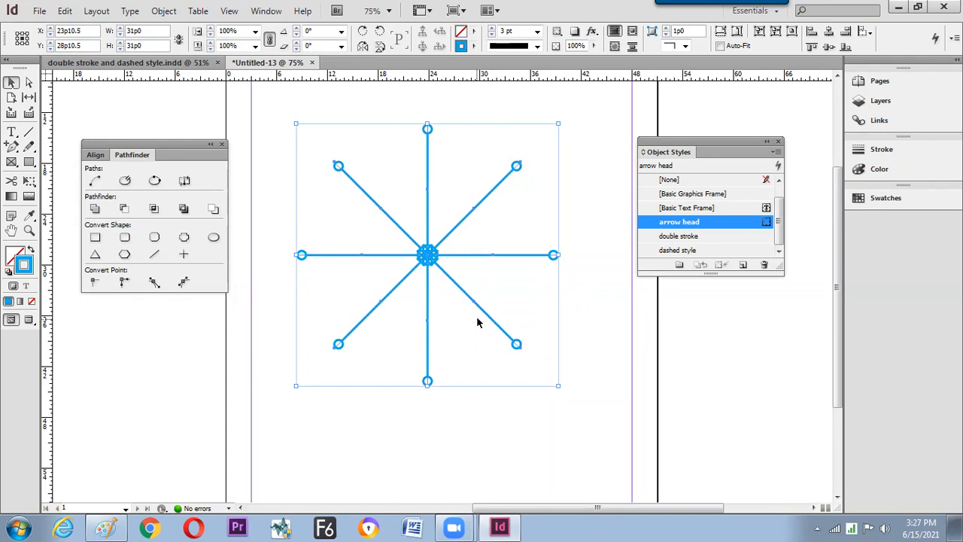
pyautogui.click(316, 31)
pyautogui.write('45/2')
pyautogui.hotkey('alt', 'Return')
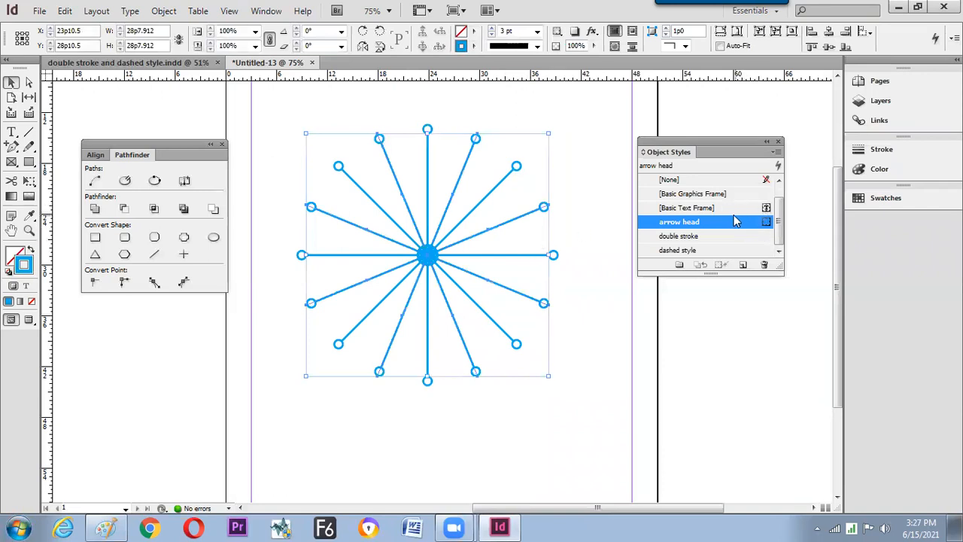
pyautogui.moveTo(550, 135); pyautogui.dragTo(518, 236)
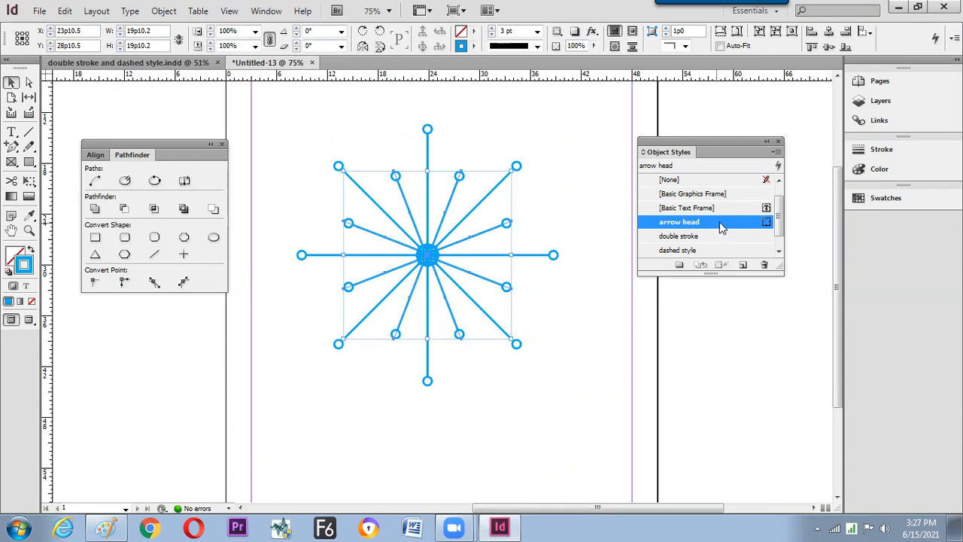
# - Duplicate the "arrow head" object style and apply the copy to the selected shorter lines
pyautogui.moveTo(777, 265); pyautogui.dragTo(799, 349)
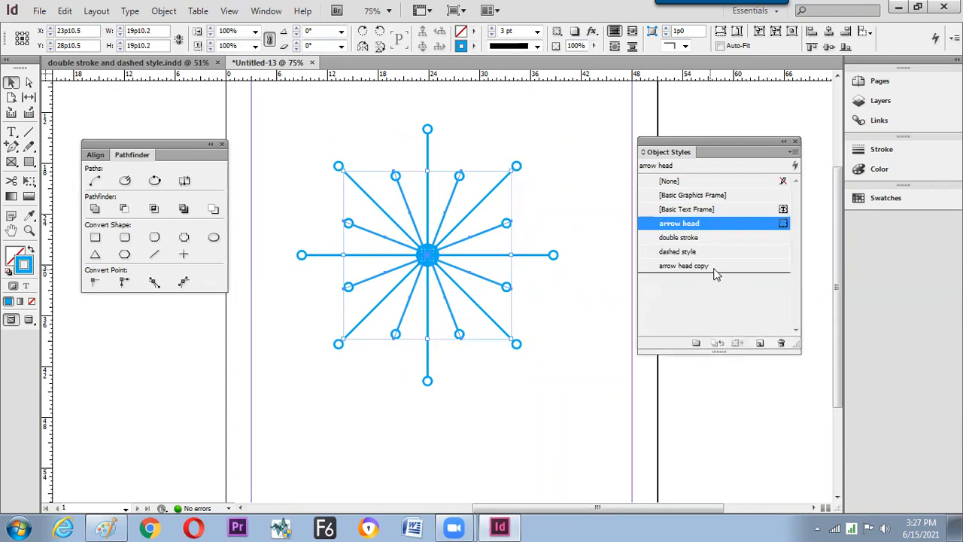
pyautogui.click(715, 268)
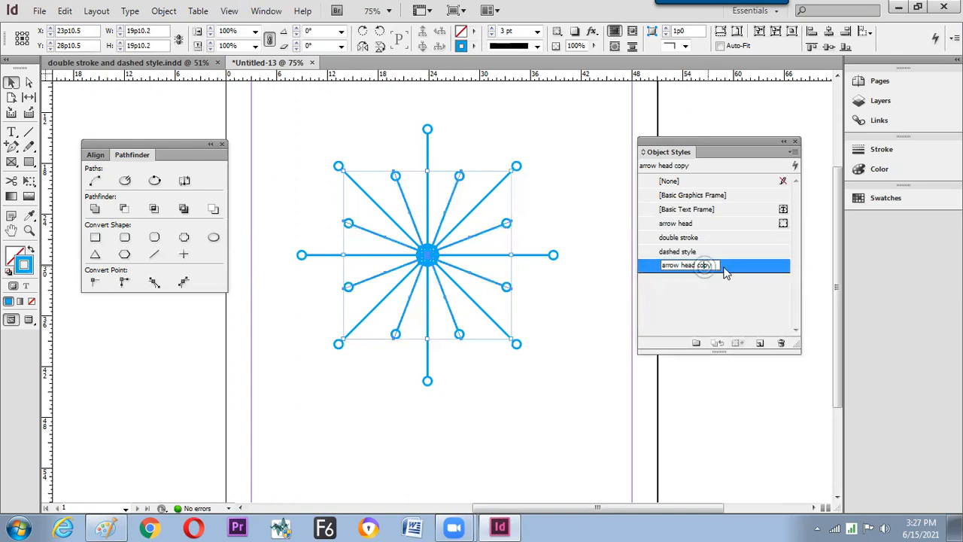
# - Set the line end of the "arrow head copy" object style to CircleSolid
pyautogui.doubleClick(705, 269)
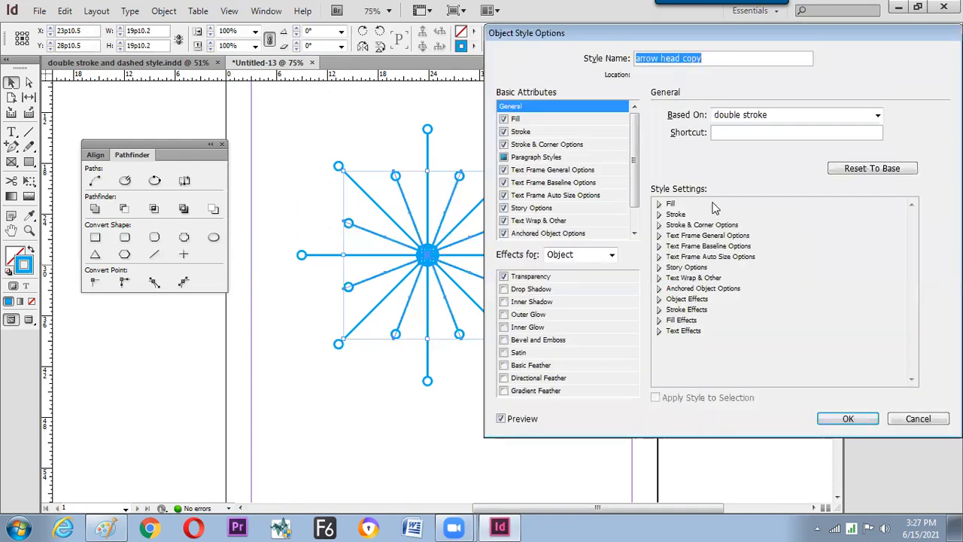
pyautogui.click(559, 146)
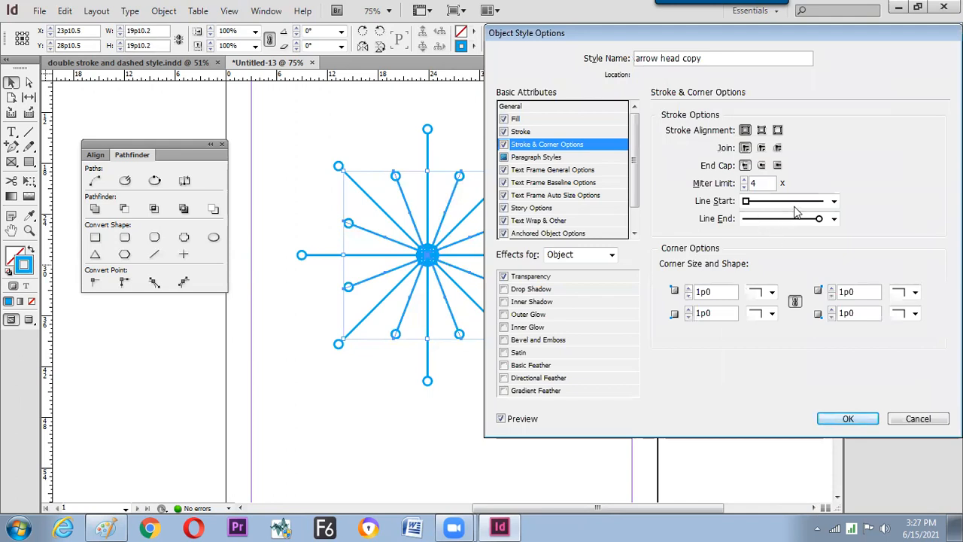
pyautogui.click(832, 219)
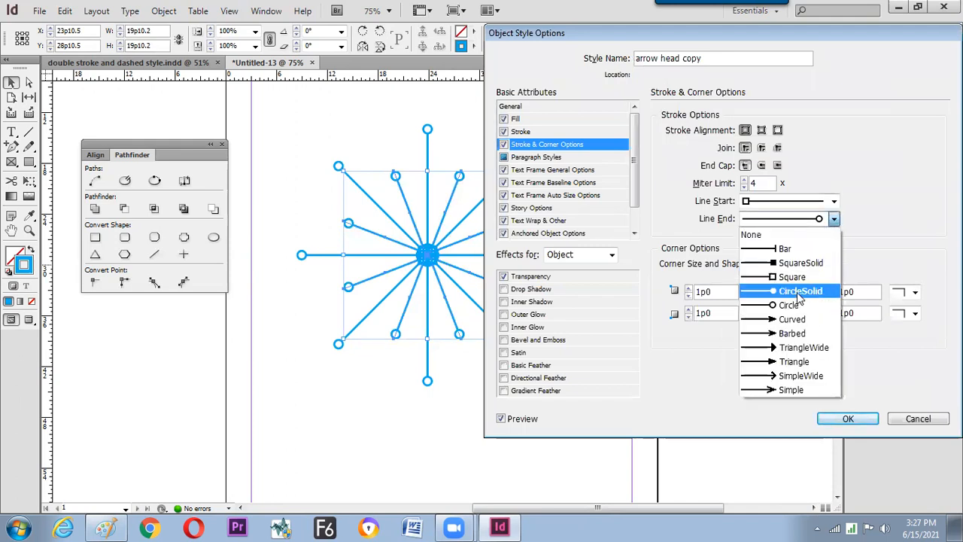
pyautogui.click(800, 293)
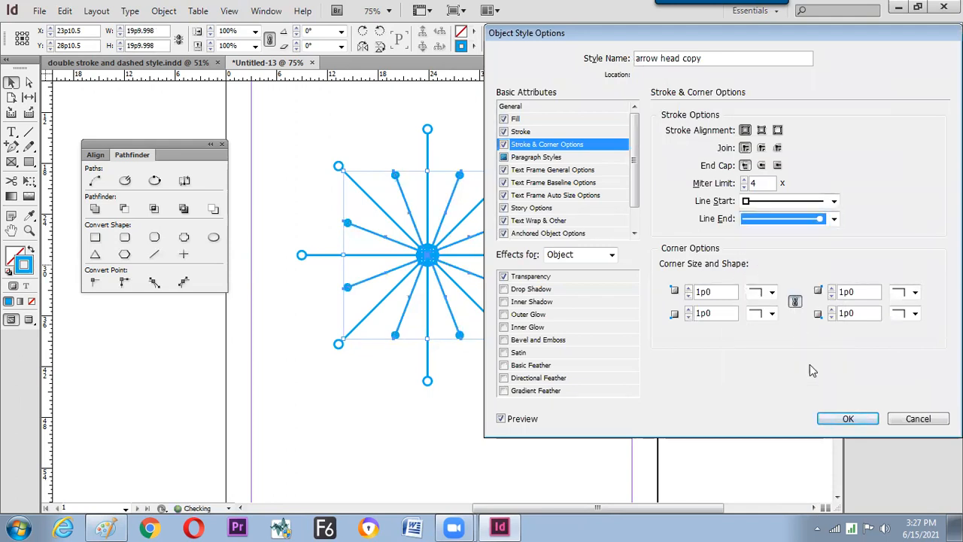
pyautogui.click(838, 422)
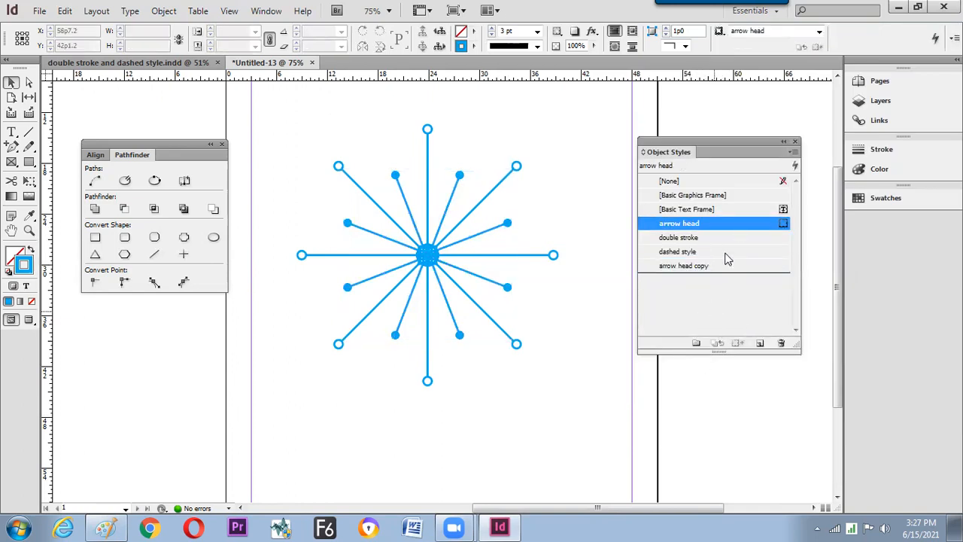
# - Create a new style group and move the arrow head and arrow head copy object styles into it
pyautogui.click(714, 320)
pyautogui.click(696, 344)
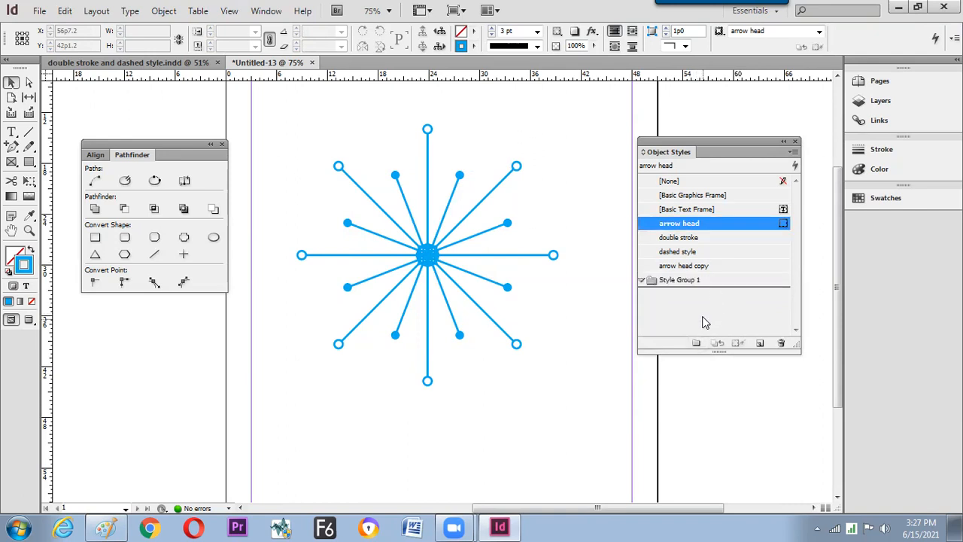
pyautogui.click(706, 315)
pyautogui.moveTo(711, 230); pyautogui.dragTo(706, 297)
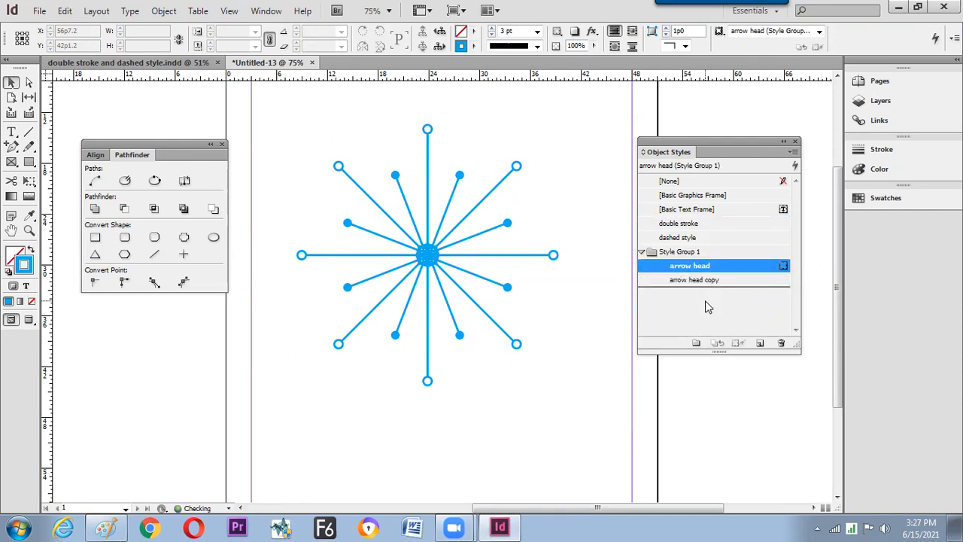
pyautogui.click(705, 302)
pyautogui.click(643, 253)
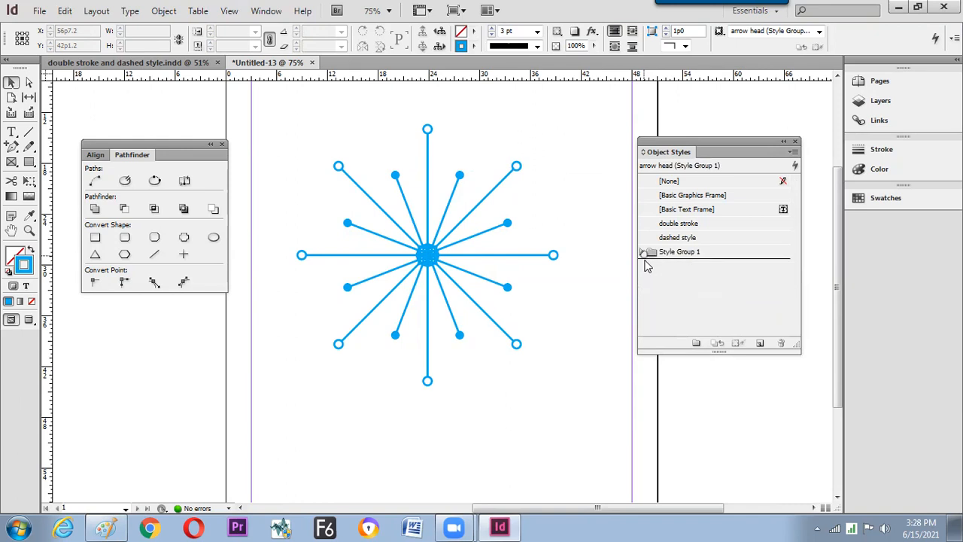
pyautogui.click(642, 253)
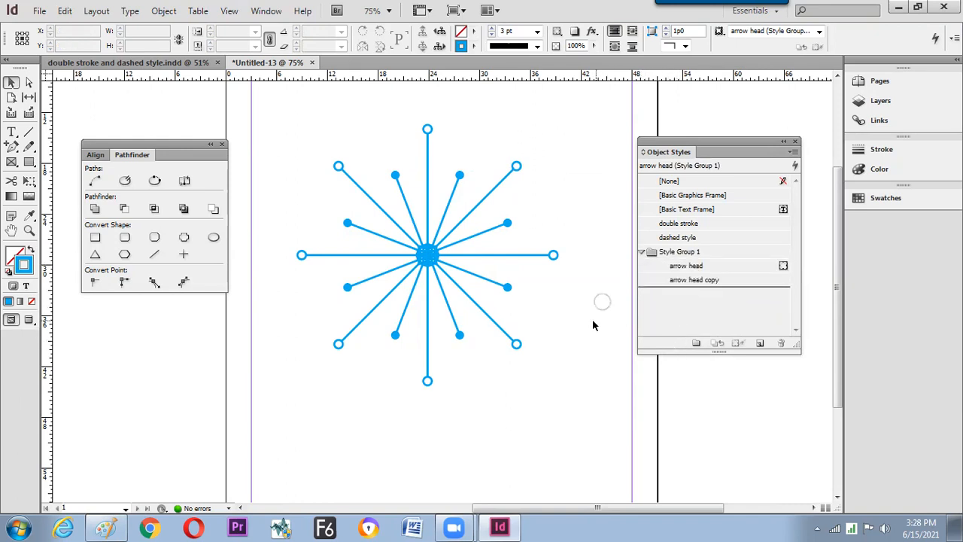
# - Change the arrow head object style's stroke color to magenta C=0 M=100 Y=0 K=0
pyautogui.moveTo(429, 248); pyautogui.dragTo(716, 268)
pyautogui.doubleClick(716, 267)
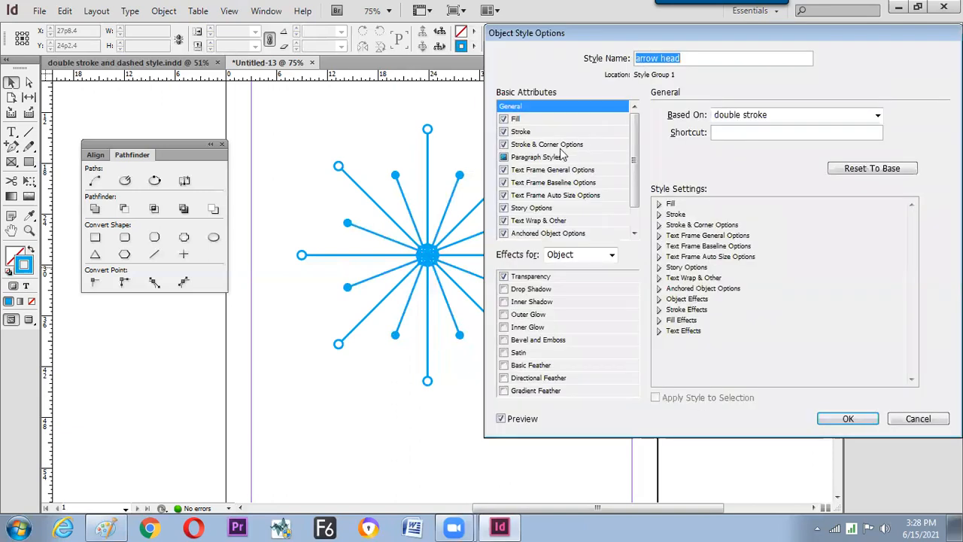
pyautogui.click(524, 131)
pyautogui.click(754, 183)
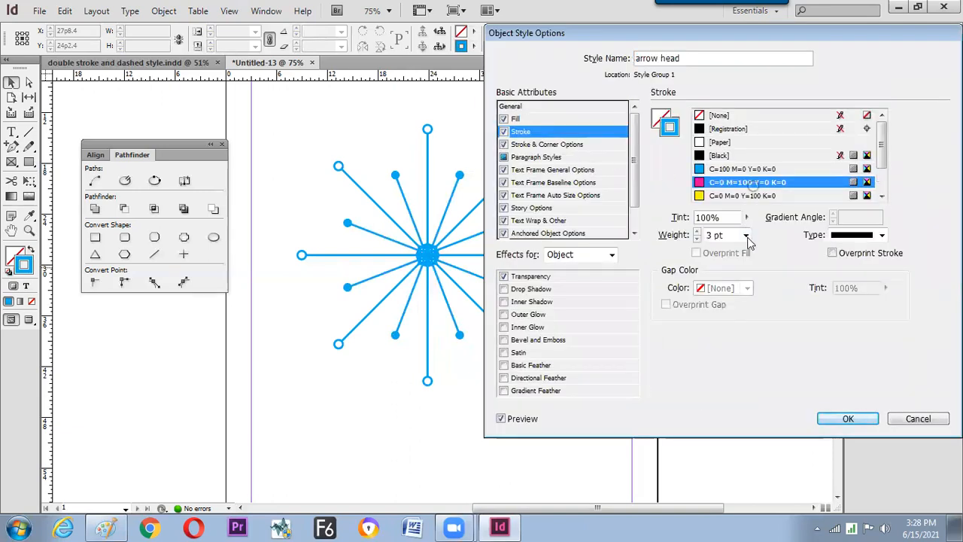
pyautogui.click(845, 421)
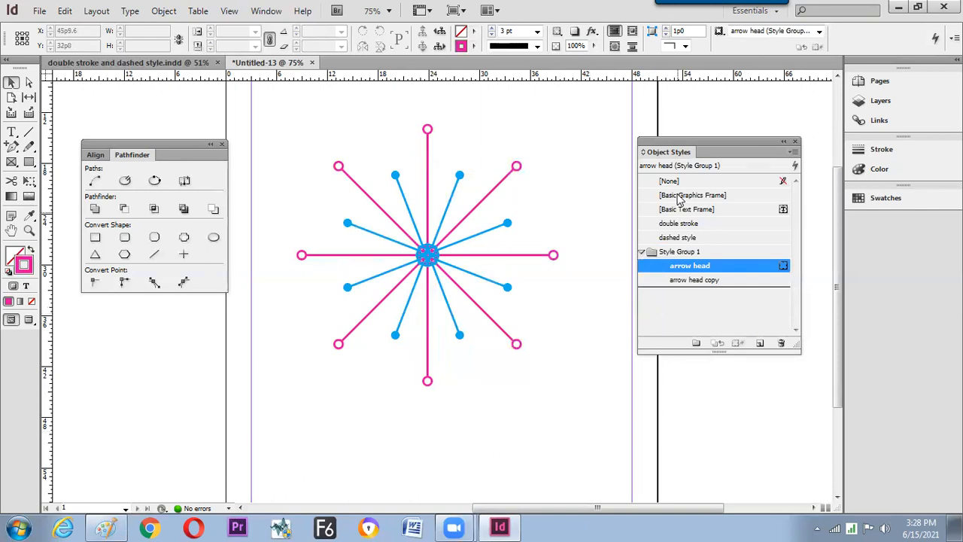
# - Draw a wavy freehand line about 63p3 wide below the starburst, trying the arrow head copy style before applying arrow head
pyautogui.click(574, 348)
pyautogui.click(29, 146)
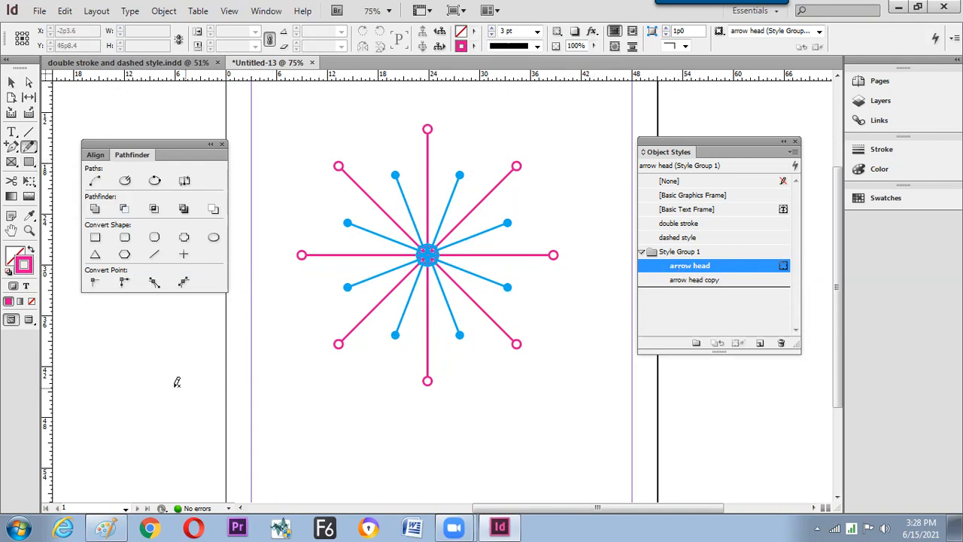
pyautogui.moveTo(246, 426)
pyautogui.mouseDown()
pyautogui.moveTo(362, 414)
pyautogui.moveTo(493, 441)
pyautogui.mouseUp()
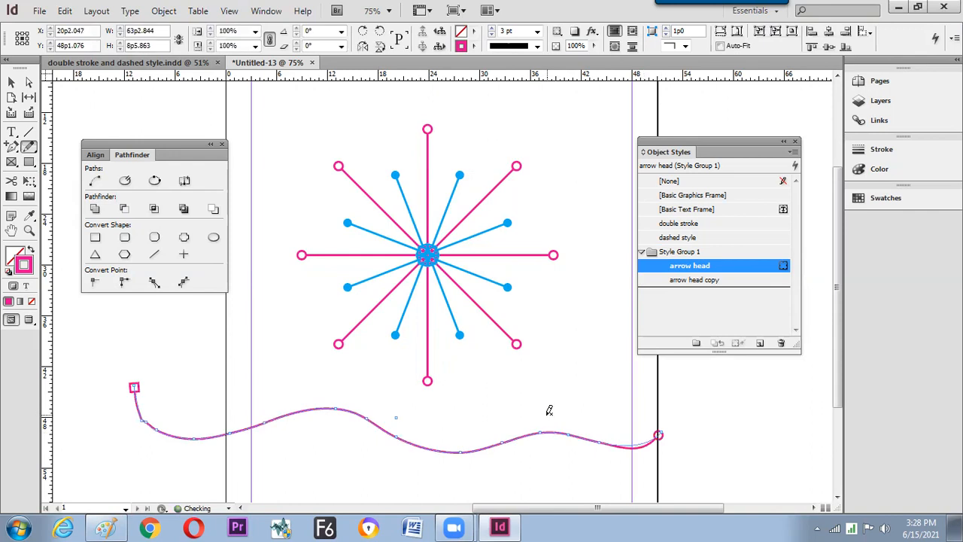
pyautogui.click(709, 288)
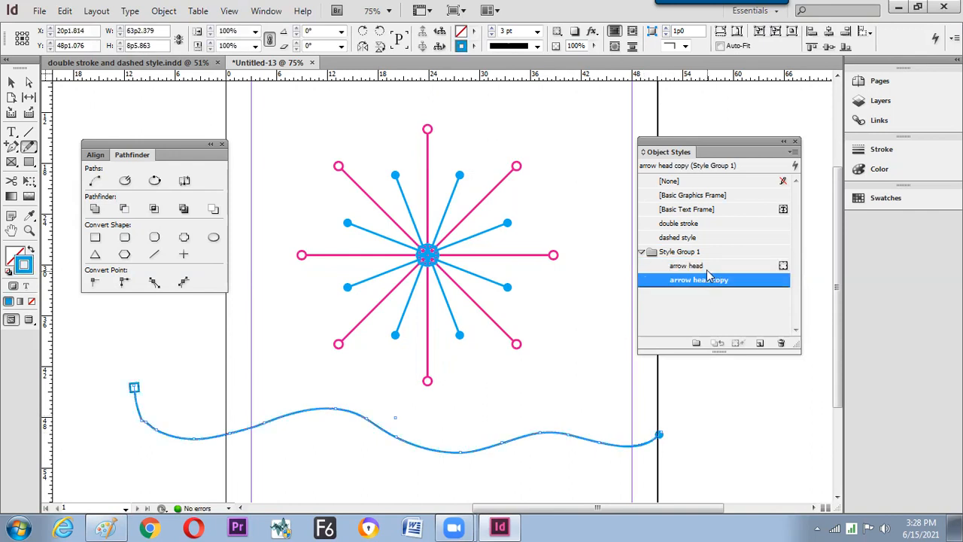
pyautogui.click(708, 267)
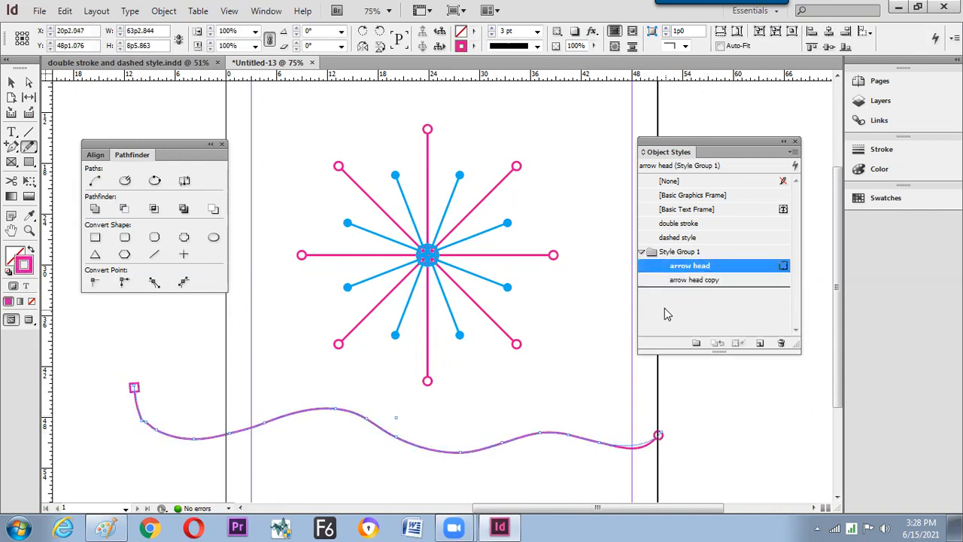
pyautogui.click(12, 82)
pyautogui.click(326, 389)
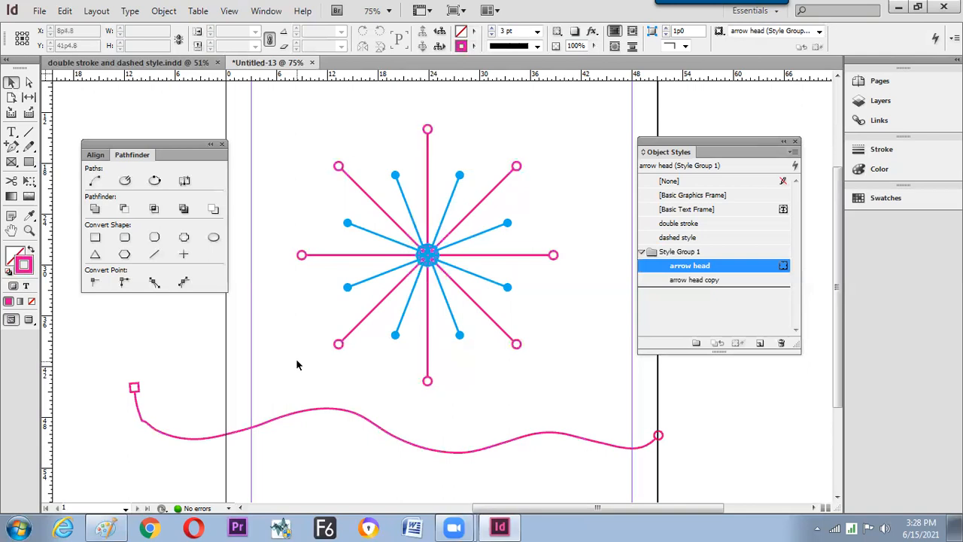
# - Draw a circle about 10p8 in diameter centered on the starburst
pyautogui.moveTo(292, 339); pyautogui.dragTo(479, 220)
pyautogui.click(331, 238)
pyautogui.click(29, 162)
pyautogui.click(69, 181)
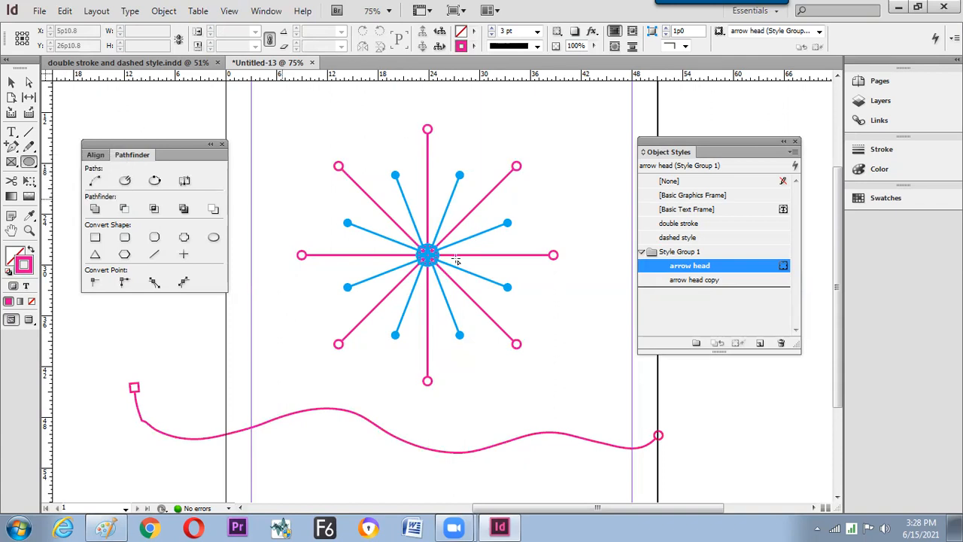
pyautogui.moveTo(426, 254)
pyautogui.mouseDown()
pyautogui.moveTo(461, 293)
pyautogui.moveTo(456, 320)
pyautogui.moveTo(474, 301)
pyautogui.mouseUp()
# - Apply the [Basic Graphics Frame] style to the center circle and fill it with [Paper]
pyautogui.click(697, 181)
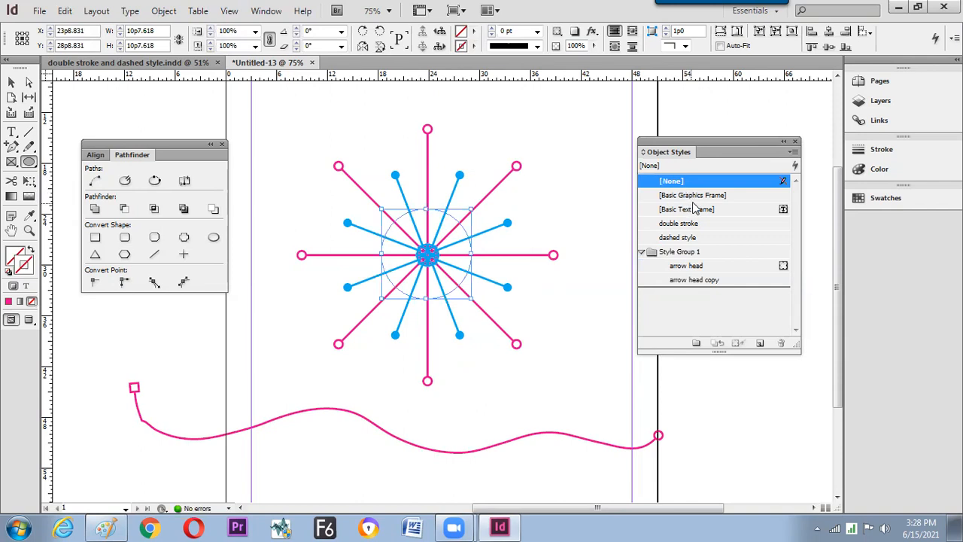
pyautogui.click(698, 196)
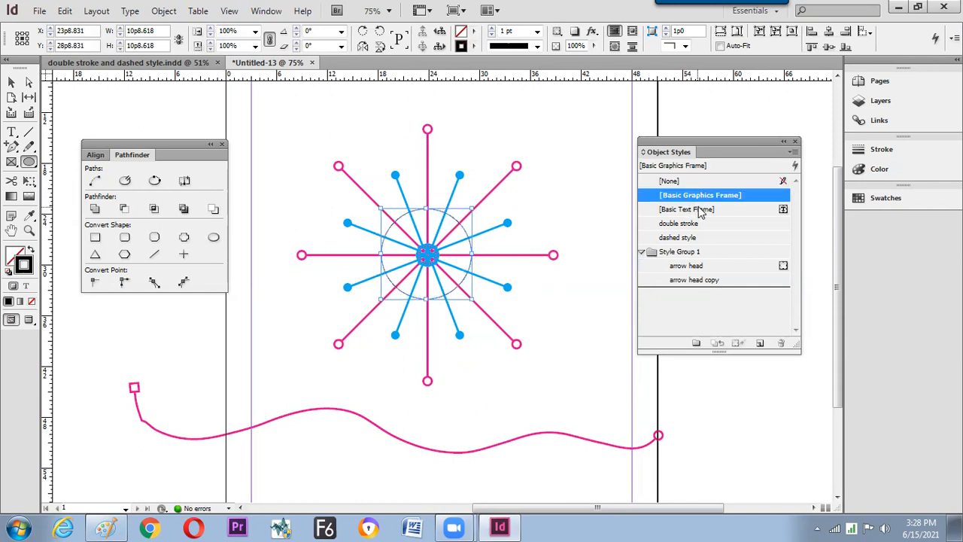
pyautogui.click(475, 31)
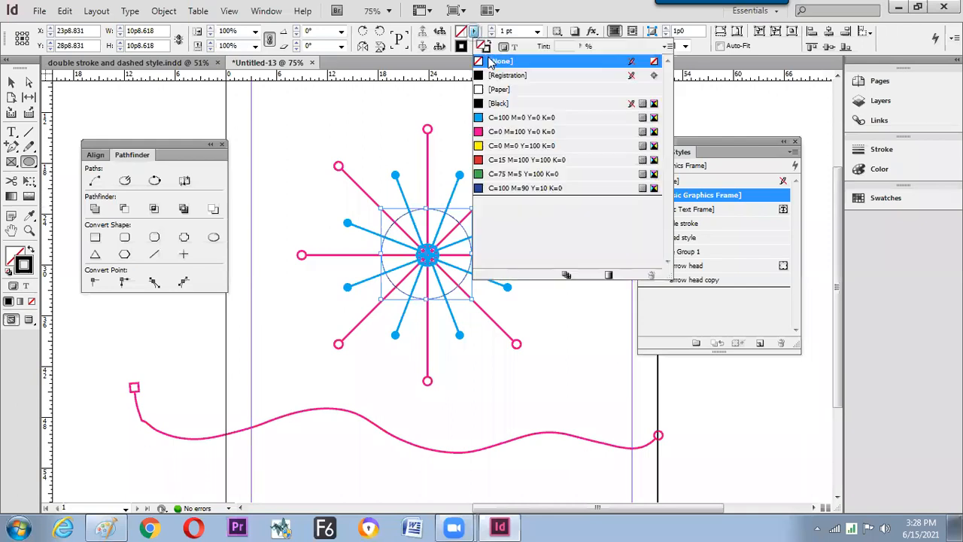
pyautogui.click(500, 89)
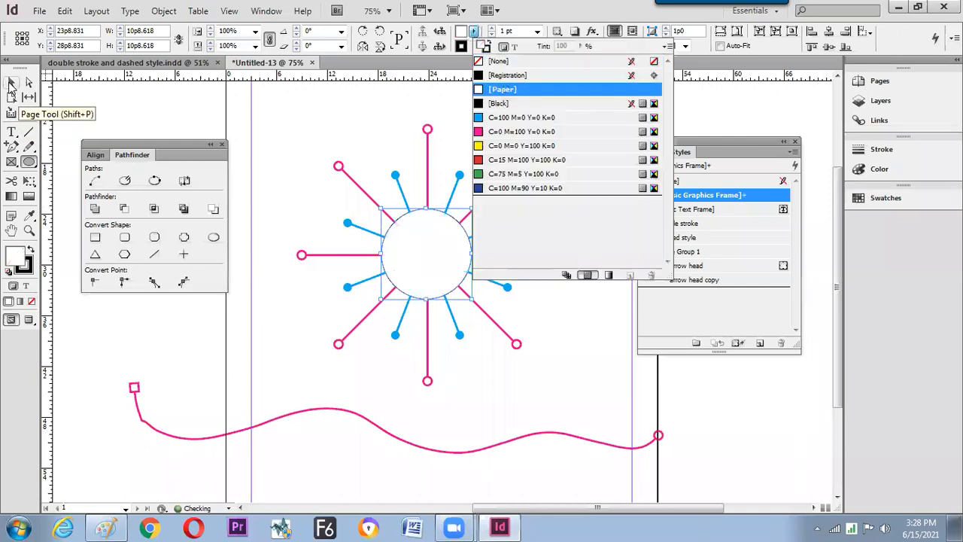
# - Delete the wavy freehand line below the starburst
pyautogui.click(11, 81)
pyautogui.click(499, 429)
pyautogui.press('Delete')
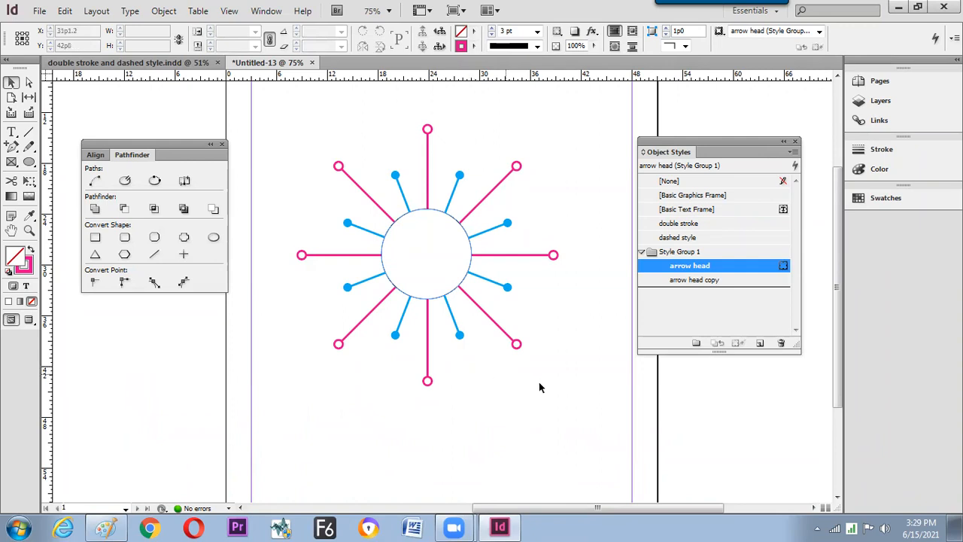
# - Scale the whole starburst down and move it to the upper right area of the page
pyautogui.hotkey('ctrl', 'a')
pyautogui.moveTo(557, 387); pyautogui.dragTo(504, 332)
pyautogui.moveTo(427, 255); pyautogui.dragTo(542, 161)
pyautogui.click(443, 269)
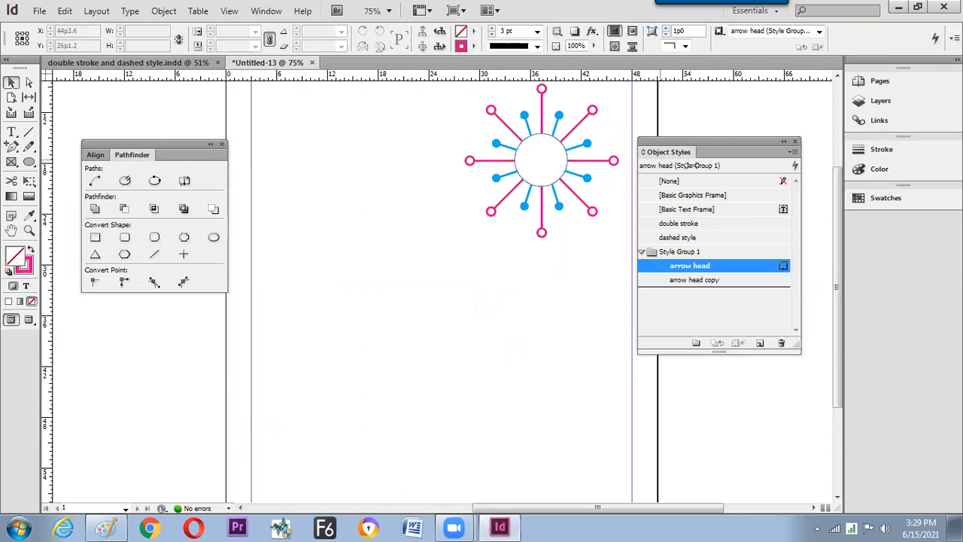
pyautogui.moveTo(726, 143); pyautogui.dragTo(782, 123)
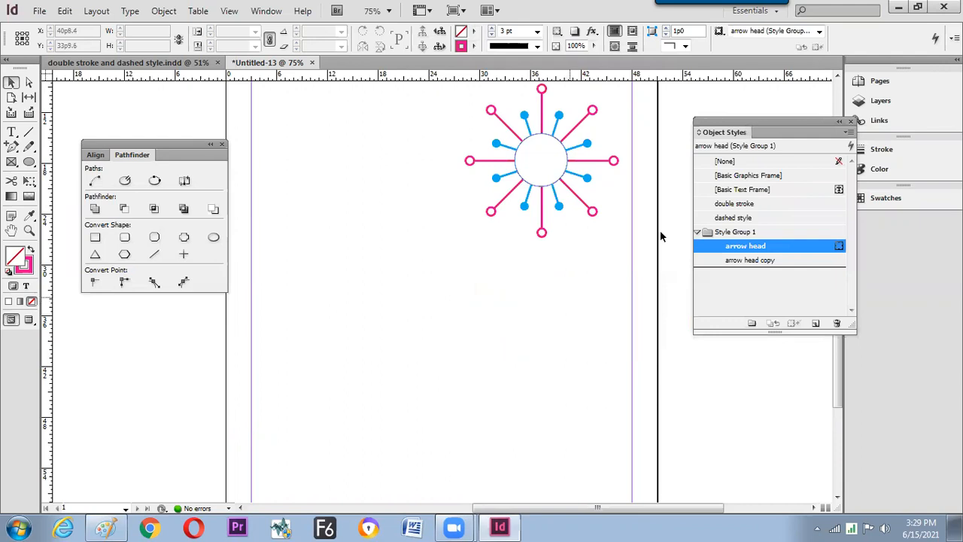
# - Close the list of object styles and bring it back up
pyautogui.click(852, 121)
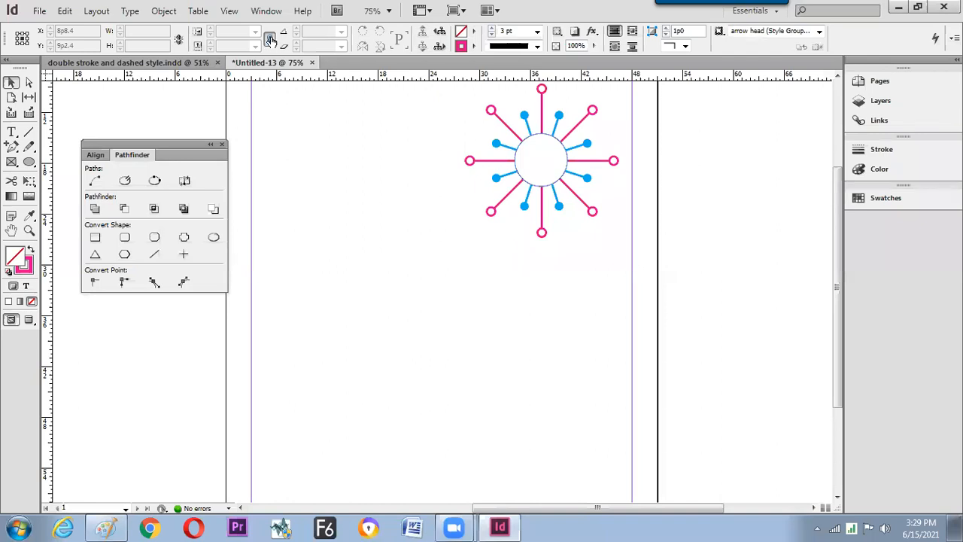
pyautogui.click(266, 10)
pyautogui.press('Escape')
pyautogui.press('Right')
pyautogui.moveTo(266, 11)
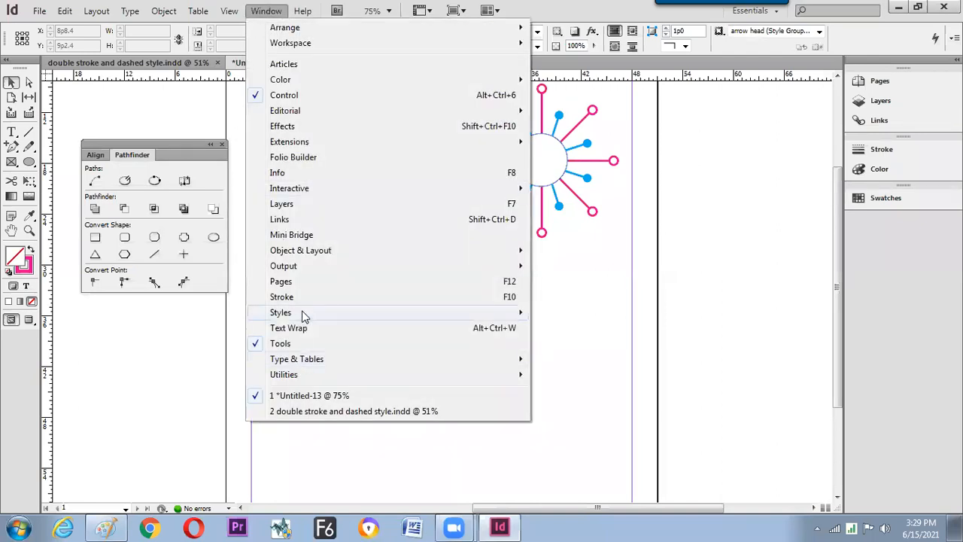
pyautogui.moveTo(303, 315)
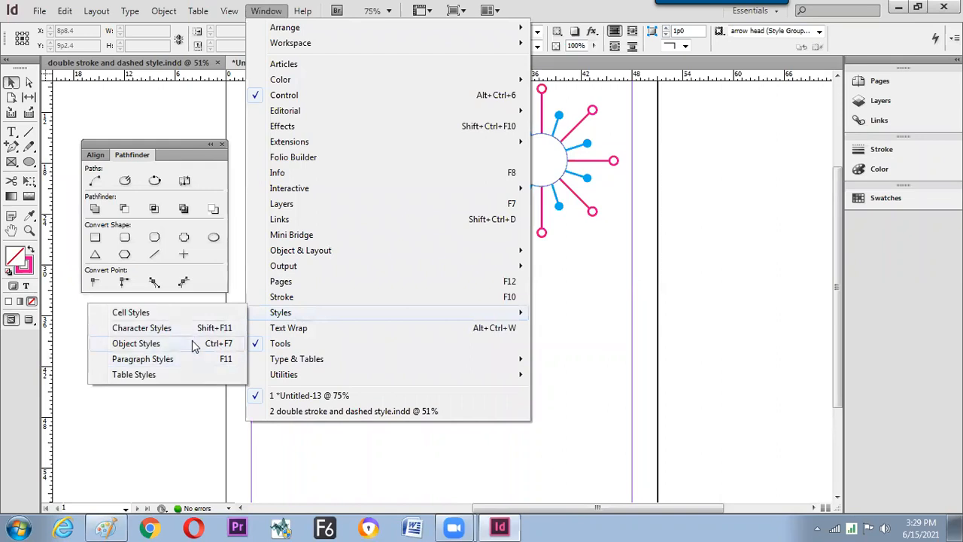
pyautogui.click(137, 343)
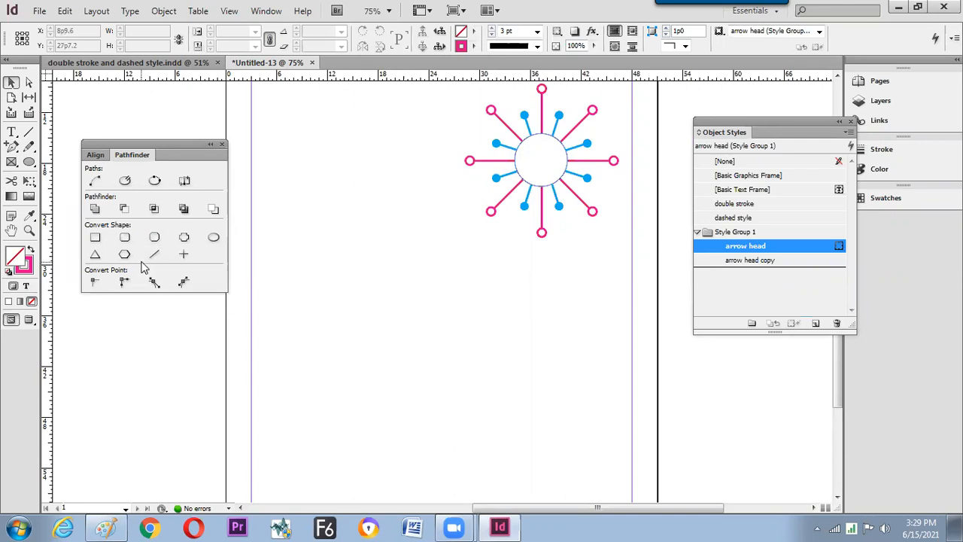
# - Draw an S-shaped freehand path about 27p0 wide and 39p4 tall beside the starburst and apply a new object style based on arrow head
pyautogui.click(29, 147)
pyautogui.moveTo(301, 113)
pyautogui.mouseDown()
pyautogui.moveTo(293, 173)
pyautogui.moveTo(338, 231)
pyautogui.moveTo(430, 248)
pyautogui.moveTo(512, 306)
pyautogui.moveTo(517, 414)
pyautogui.moveTo(330, 438)
pyautogui.mouseUp()
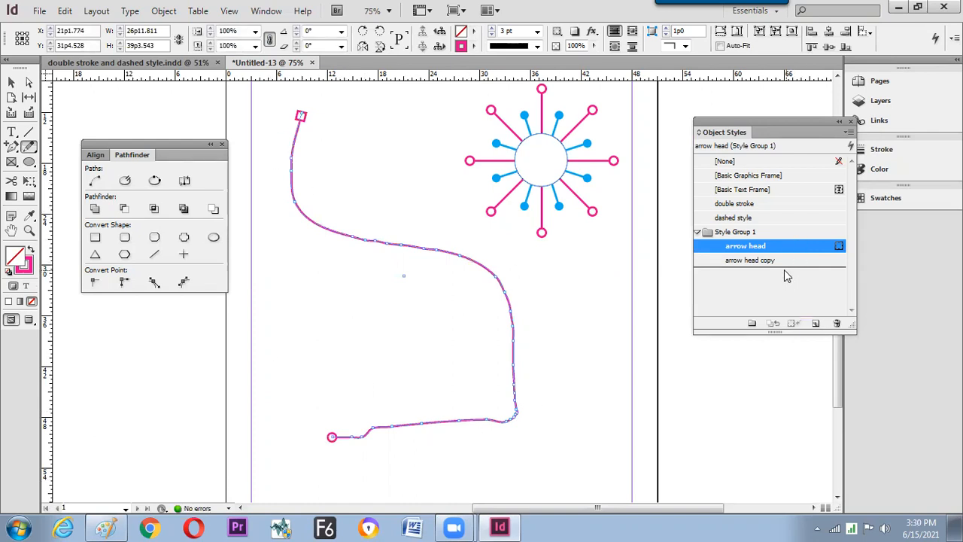
pyautogui.click(815, 323)
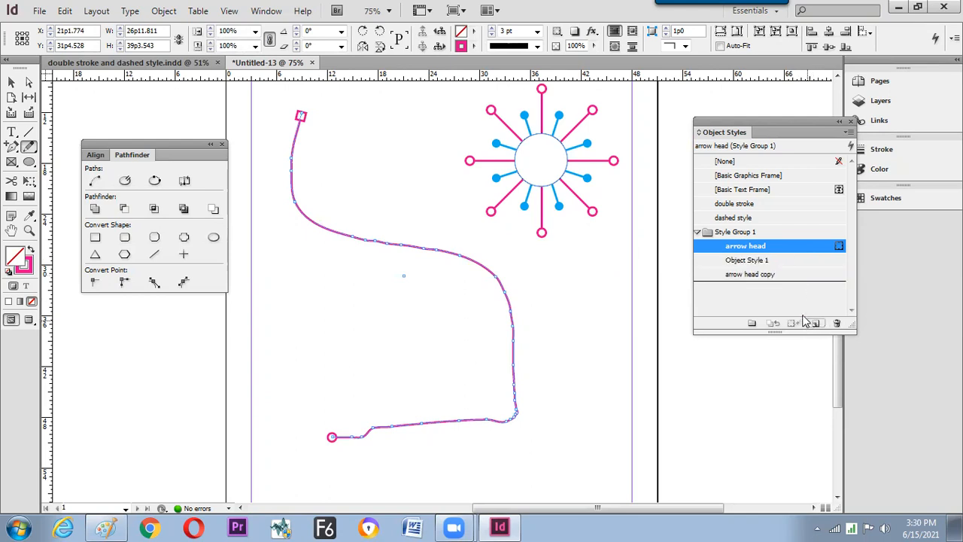
pyautogui.click(761, 261)
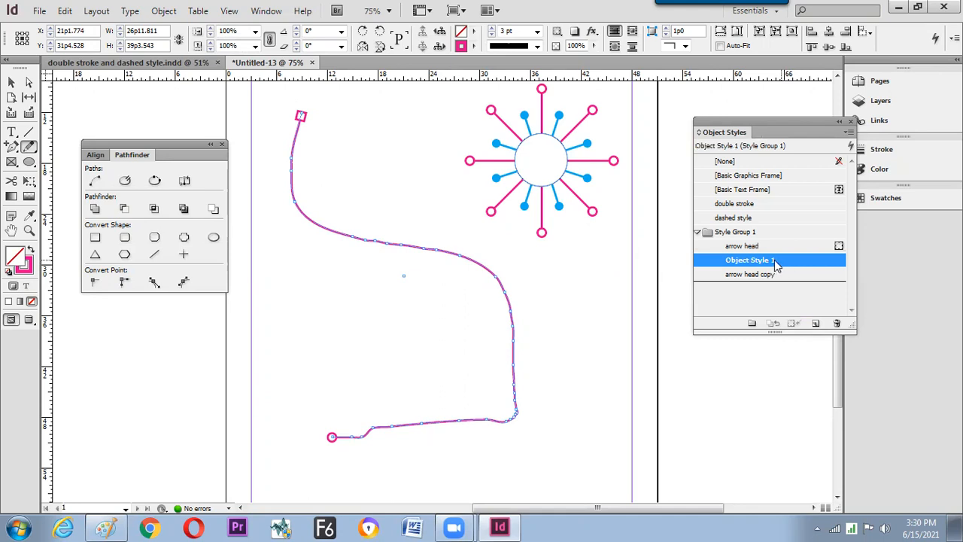
# - Rename the new object style as path arrow
pyautogui.doubleClick(760, 261)
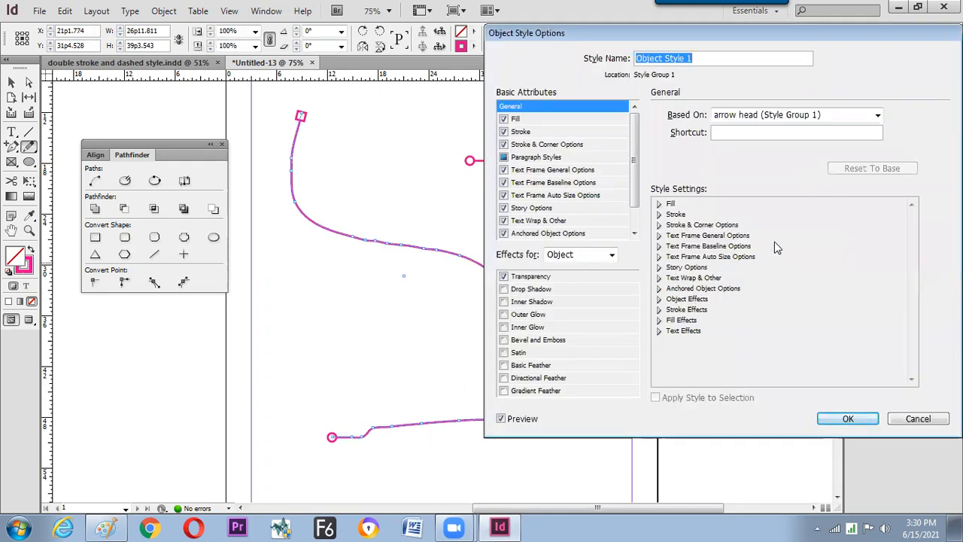
pyautogui.write('[ath')
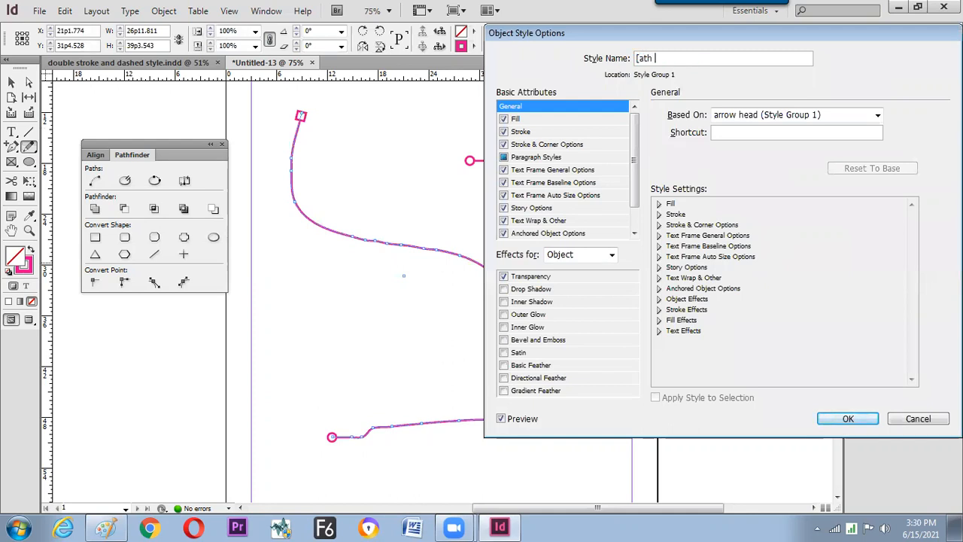
pyautogui.press('BackSpace')
pyautogui.press('BackSpace')
pyautogui.press('BackSpace')
pyautogui.press('BackSpace')
pyautogui.write('path arrp')
pyautogui.click(848, 418)
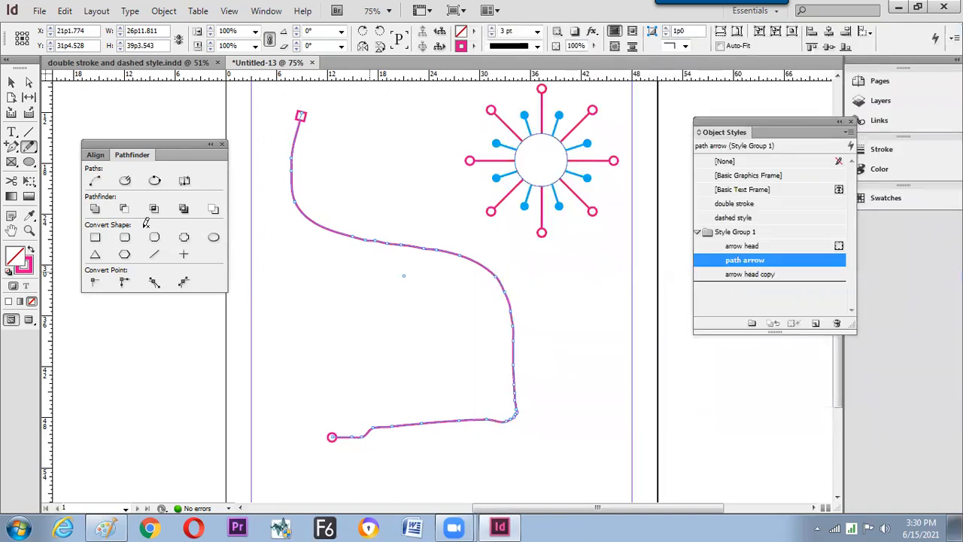
# - Deselect the freehand path and set the path arrow object style's stroke type to Dashed
pyautogui.click(11, 81)
pyautogui.click(549, 286)
pyautogui.click(514, 307)
pyautogui.click(597, 310)
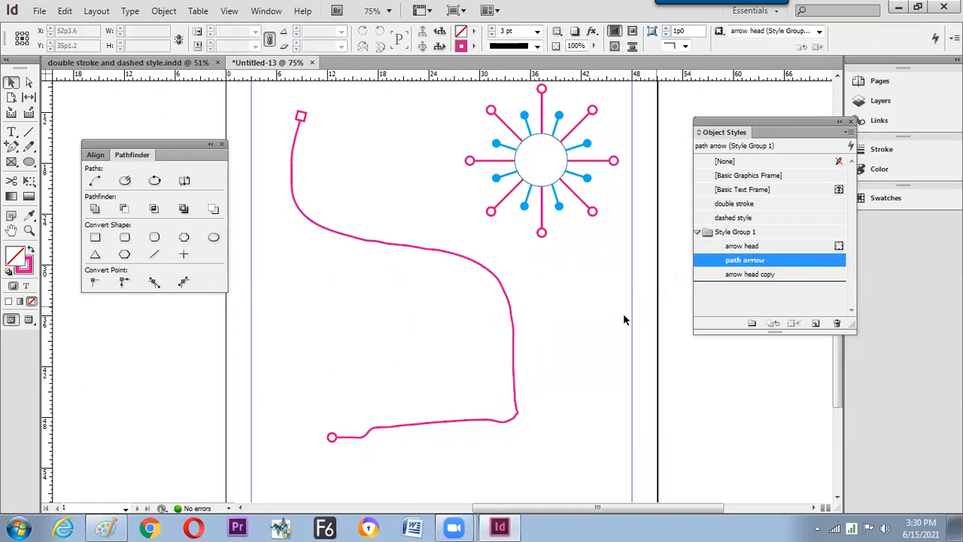
pyautogui.click(798, 261)
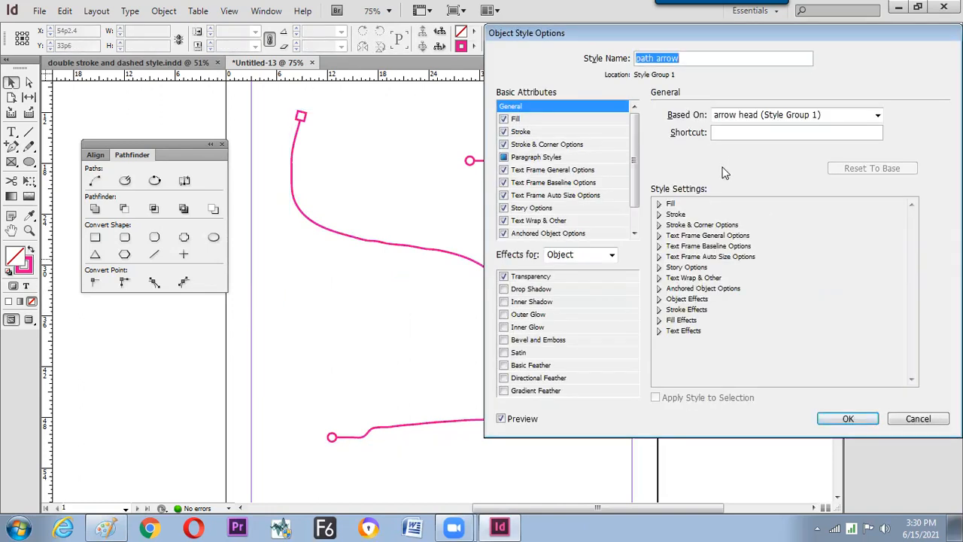
pyautogui.click(558, 133)
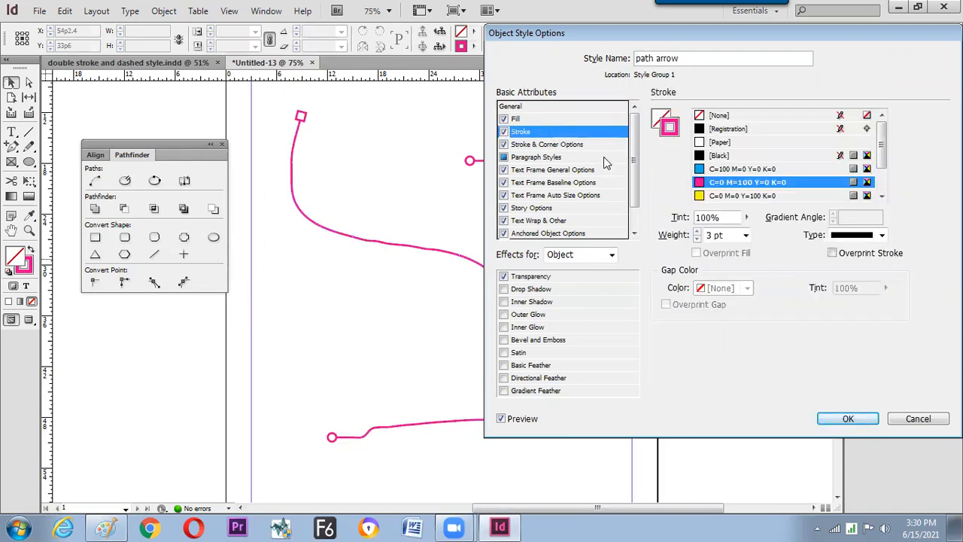
pyautogui.click(882, 236)
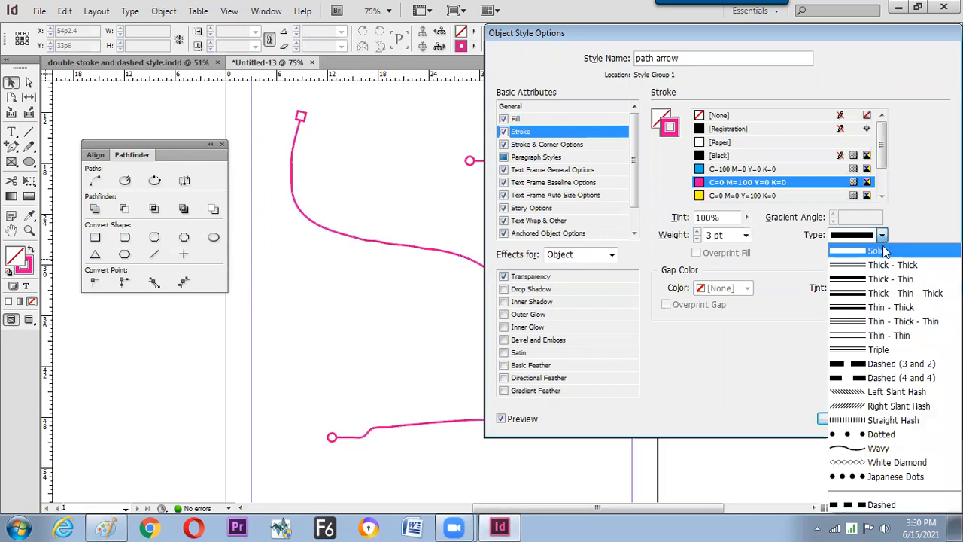
pyautogui.click(877, 504)
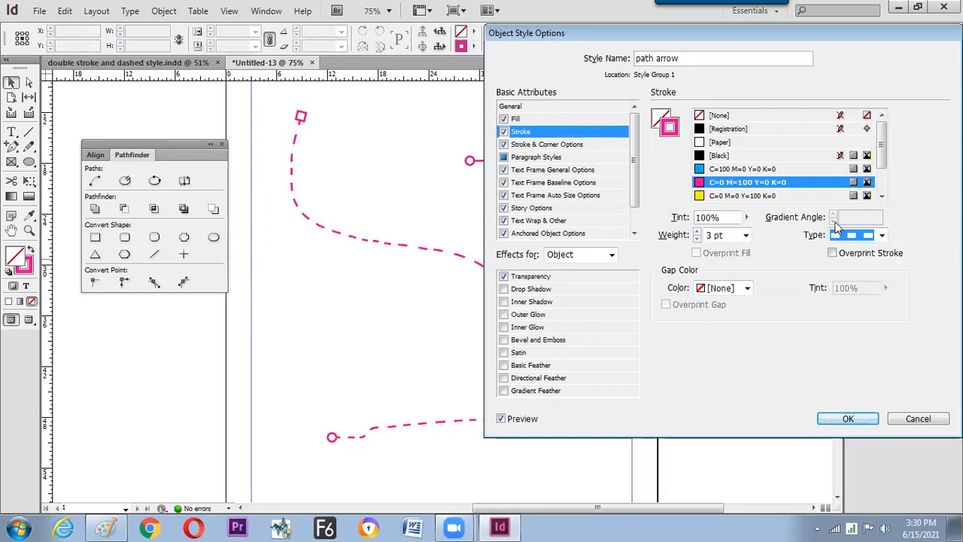
# - Set the path arrow style's line start to Curved and its line end to Square, and accept the style changes
pyautogui.click(557, 144)
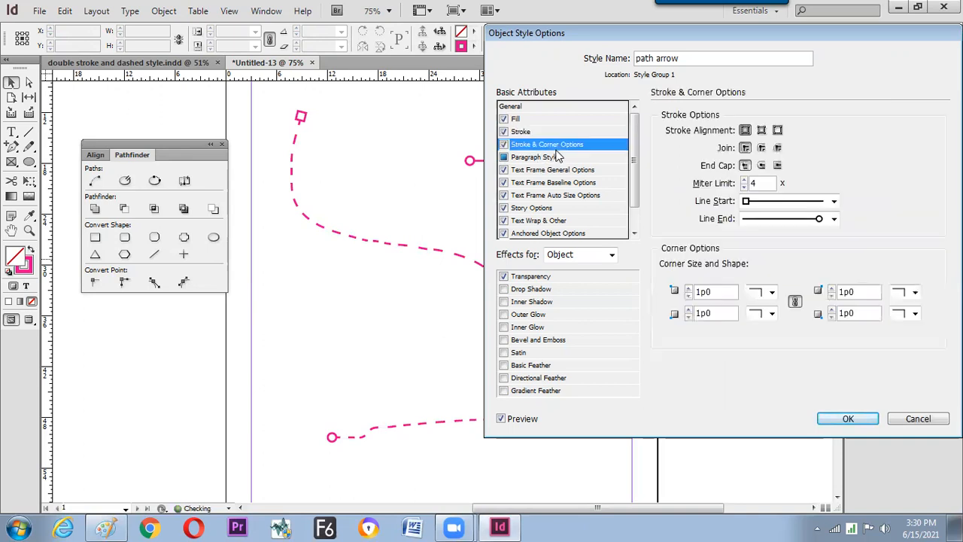
pyautogui.click(834, 201)
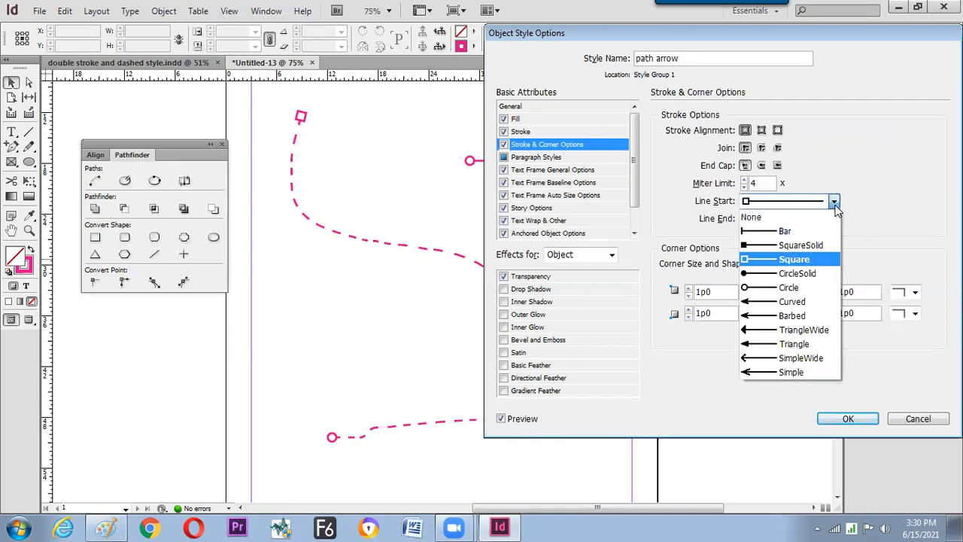
pyautogui.click(792, 302)
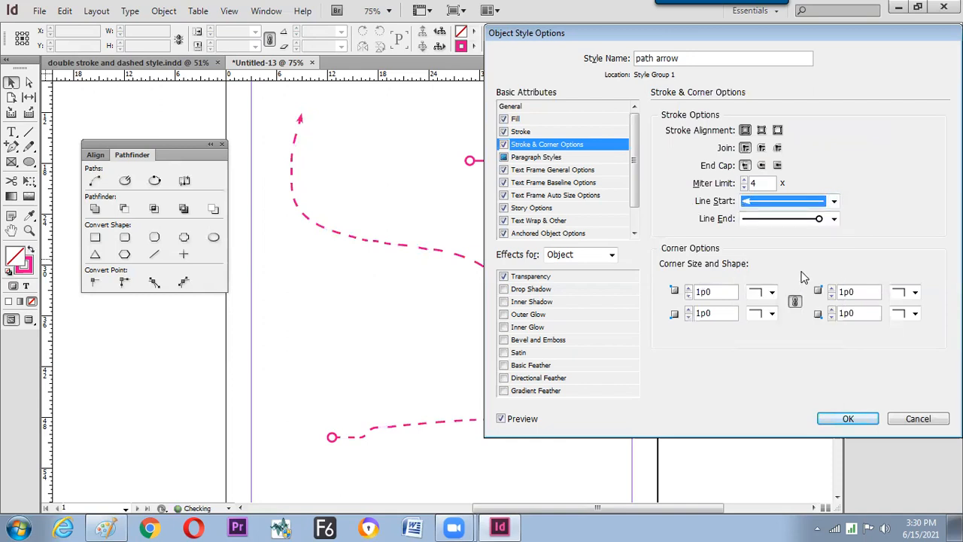
pyautogui.click(834, 219)
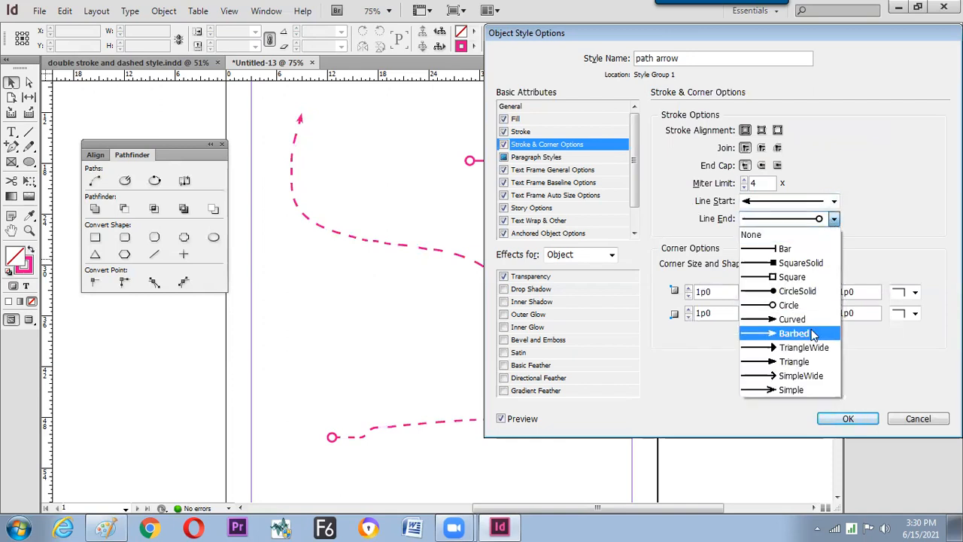
pyautogui.click(815, 278)
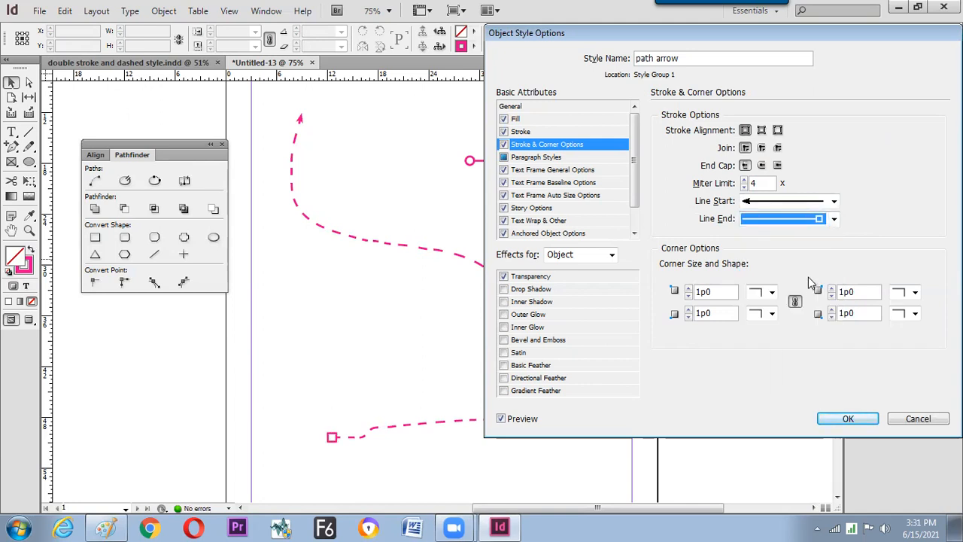
pyautogui.click(848, 418)
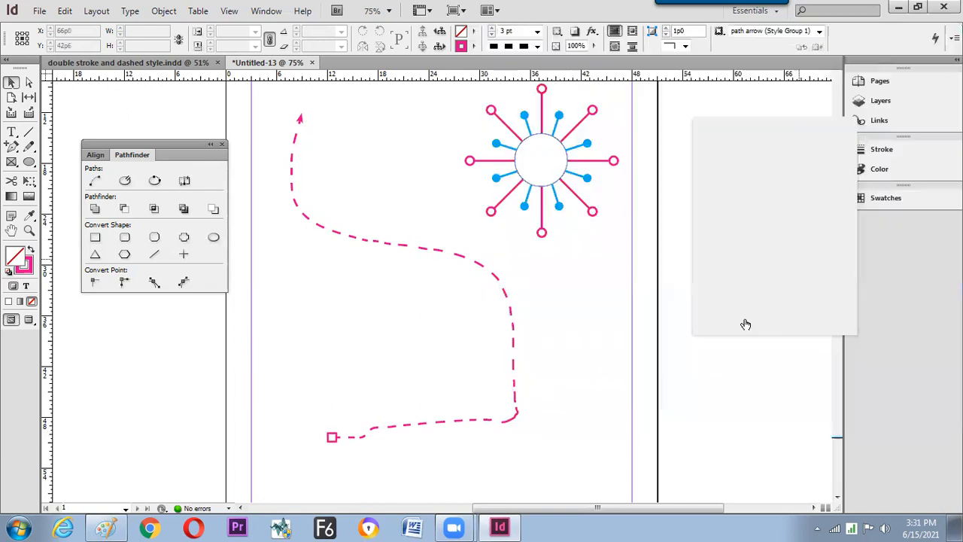
# - Reverse the direction of the dashed S-shaped path to swap its start and end markers
pyautogui.click(462, 273)
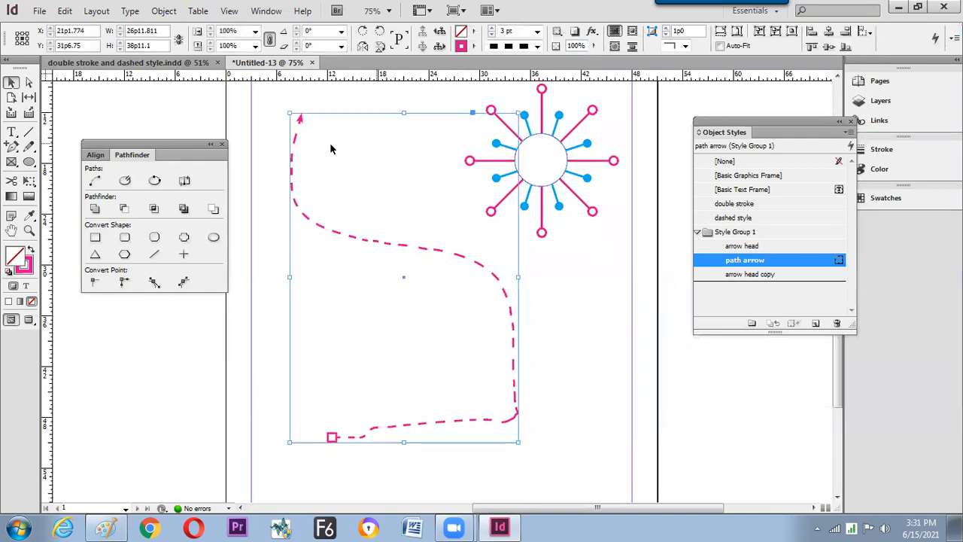
pyautogui.click(185, 181)
pyautogui.click(284, 279)
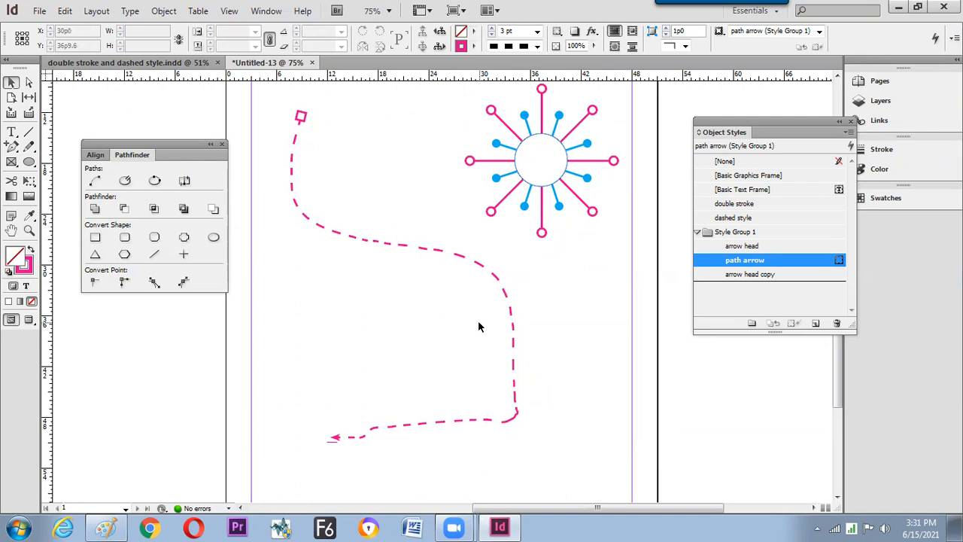
pyautogui.click(520, 286)
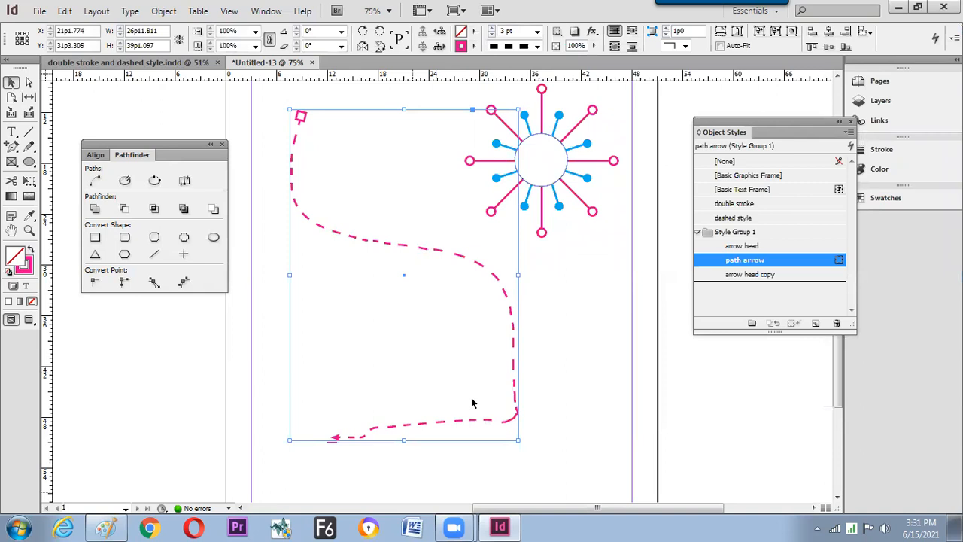
# - Raise the computer's speaker volume slightly
pyautogui.click(885, 527)
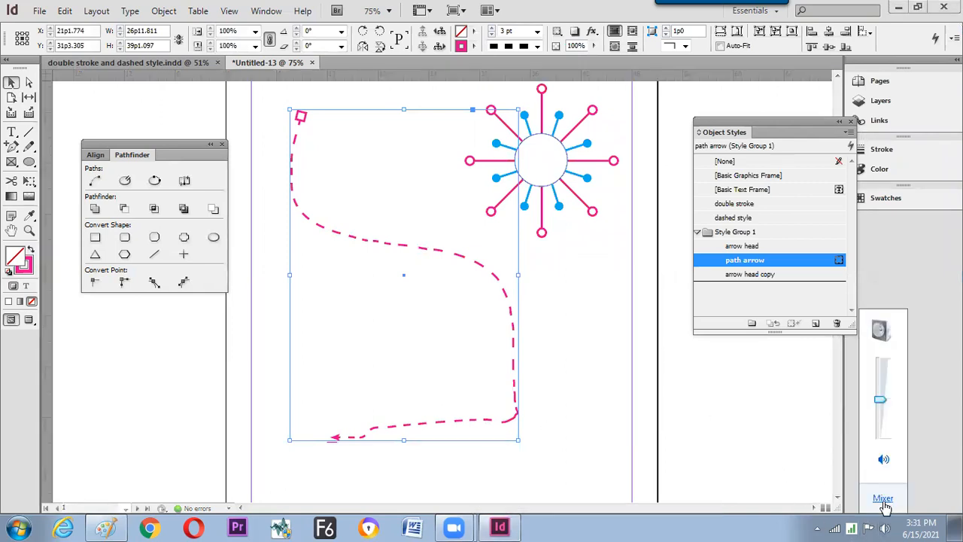
pyautogui.moveTo(881, 400)
pyautogui.mouseDown()
pyautogui.moveTo(881, 387)
pyautogui.moveTo(875, 402)
pyautogui.moveTo(885, 416)
pyautogui.moveTo(881, 394)
pyautogui.mouseUp()
pyautogui.click(399, 336)
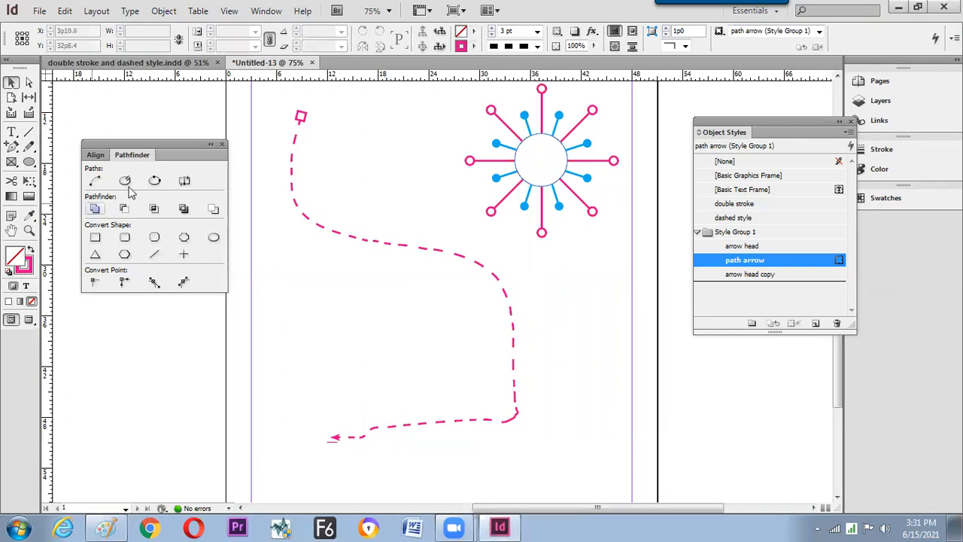
# - Select the dashed path, reverse its direction and reverse it back again
pyautogui.moveTo(343, 272); pyautogui.dragTo(377, 254)
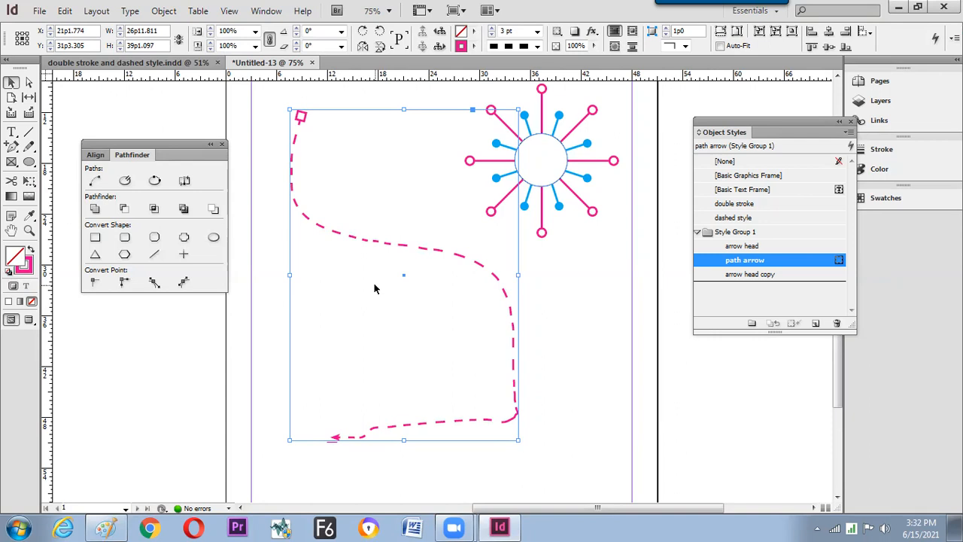
pyautogui.click(185, 181)
pyautogui.click(185, 181)
# - Erase four gaps along the dashed path with the Erase tool and undo all the erasures
pyautogui.click(29, 146)
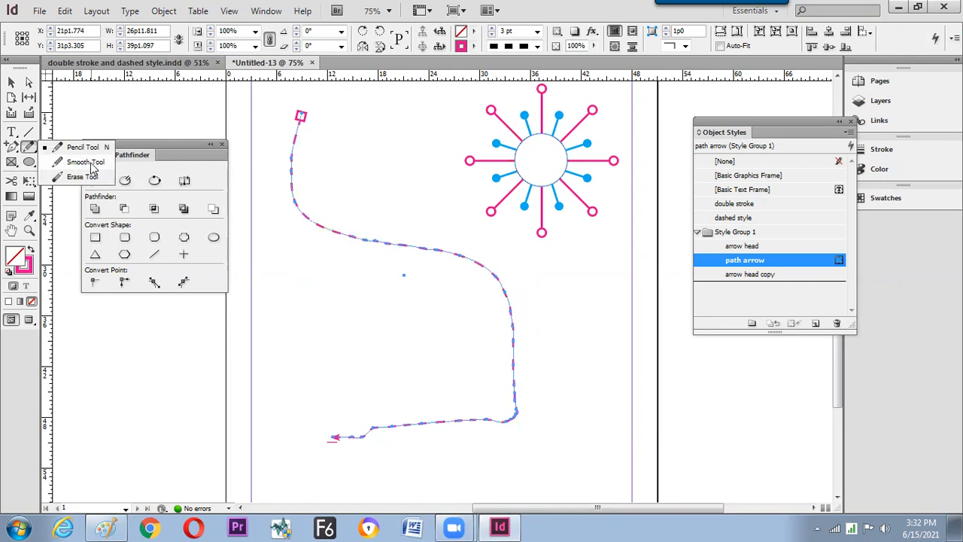
pyautogui.click(91, 177)
pyautogui.moveTo(353, 234); pyautogui.dragTo(426, 246)
pyautogui.moveTo(498, 265); pyautogui.dragTo(503, 278)
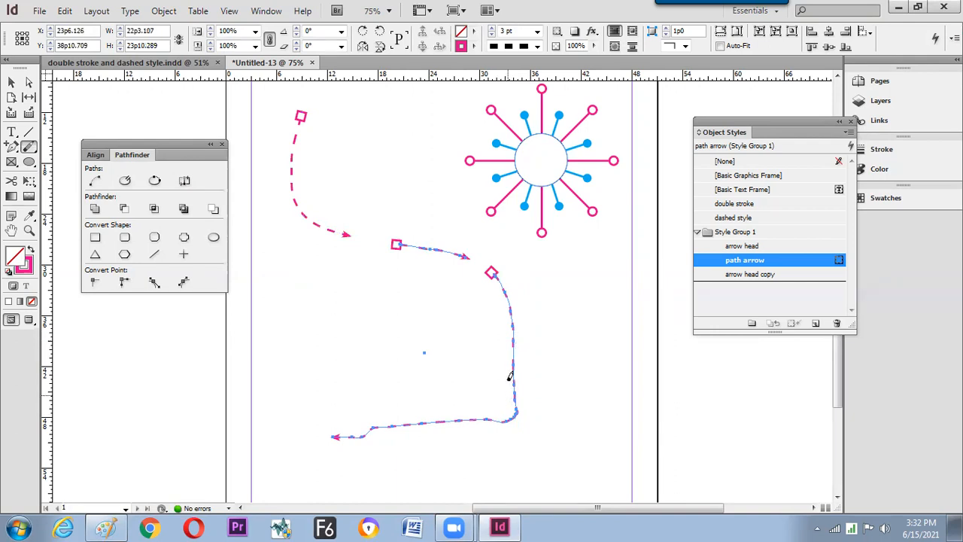
pyautogui.moveTo(512, 362); pyautogui.dragTo(516, 396)
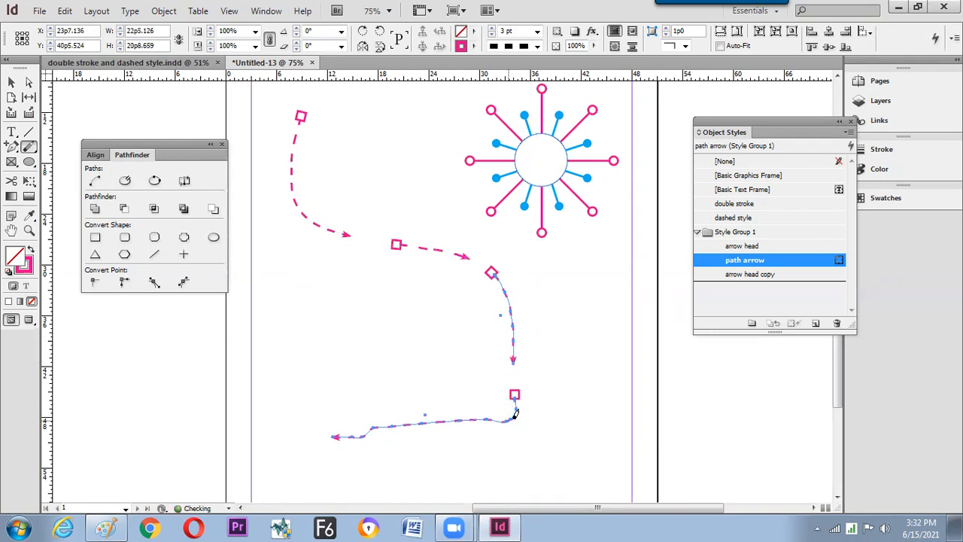
pyautogui.moveTo(445, 421); pyautogui.dragTo(473, 422)
pyautogui.press('v')
pyautogui.click(397, 188)
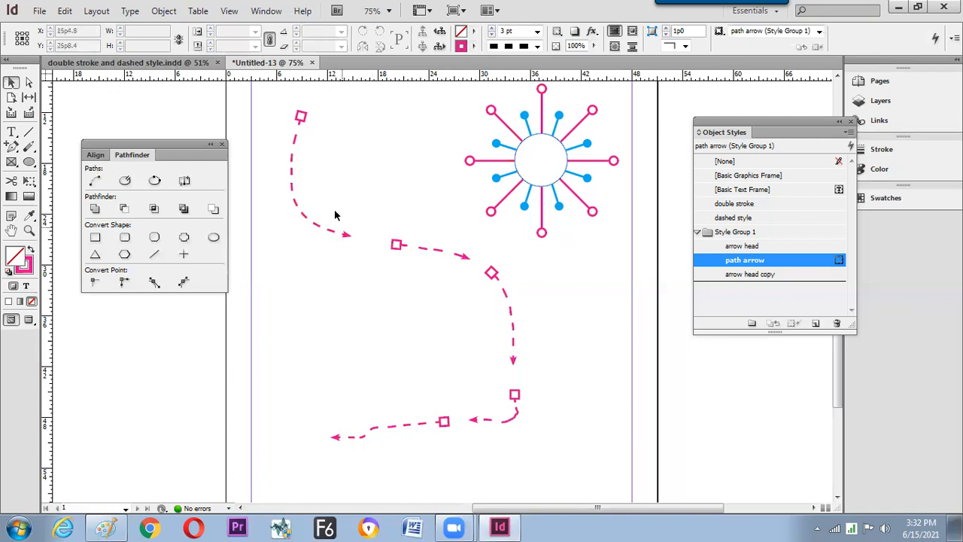
pyautogui.keyDown('ctrl'); pyautogui.click(451, 294); pyautogui.keyUp('ctrl')
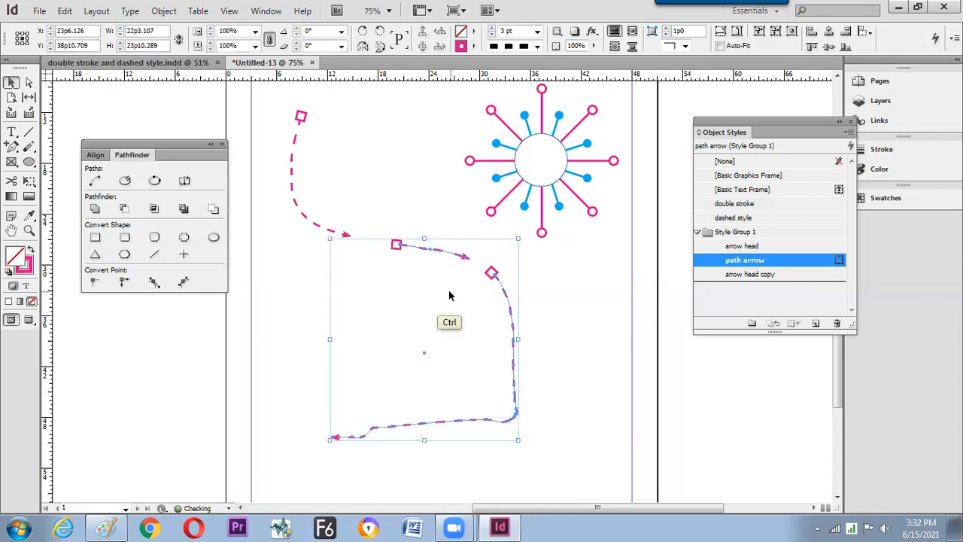
pyautogui.hotkey('ctrl', 'z')
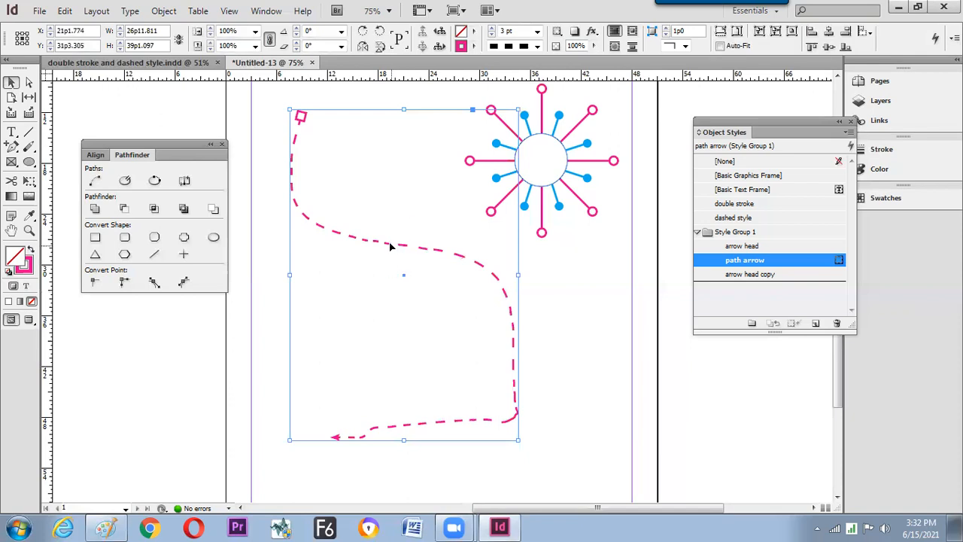
# - Paste a copy of the dashed path in place over the original, test-moving the copy and undoing the move
pyautogui.click(65, 11)
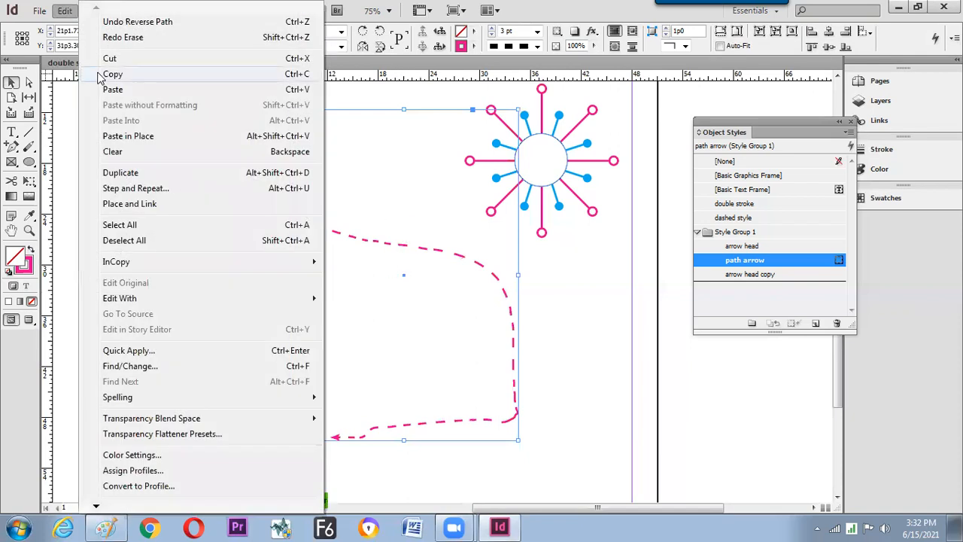
pyautogui.click(103, 75)
pyautogui.click(65, 11)
pyautogui.click(124, 136)
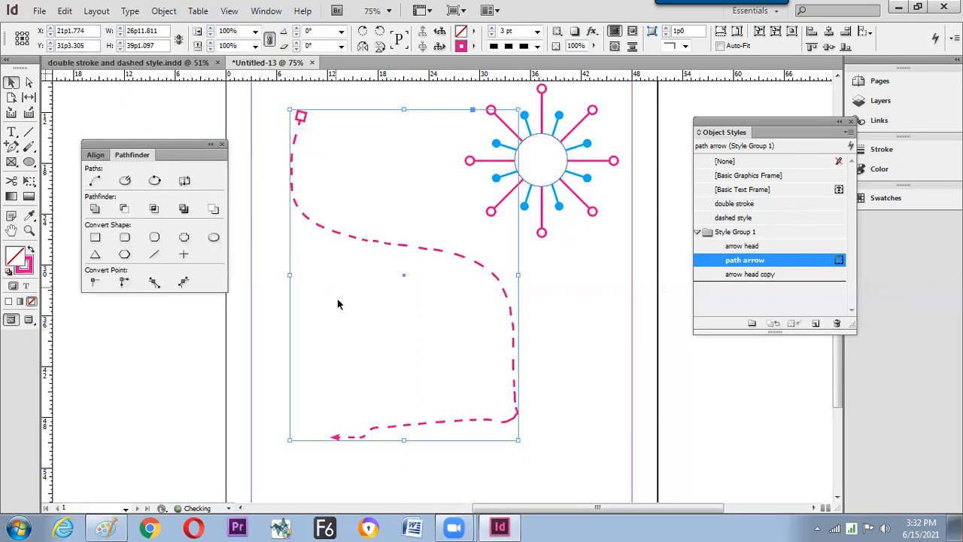
pyautogui.moveTo(378, 244); pyautogui.dragTo(355, 259)
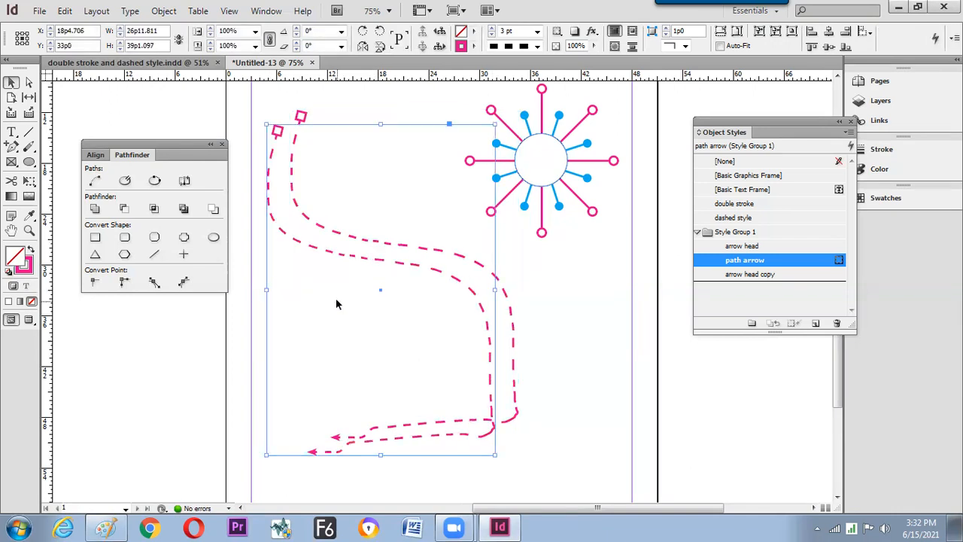
pyautogui.hotkey('ctrl', 'z')
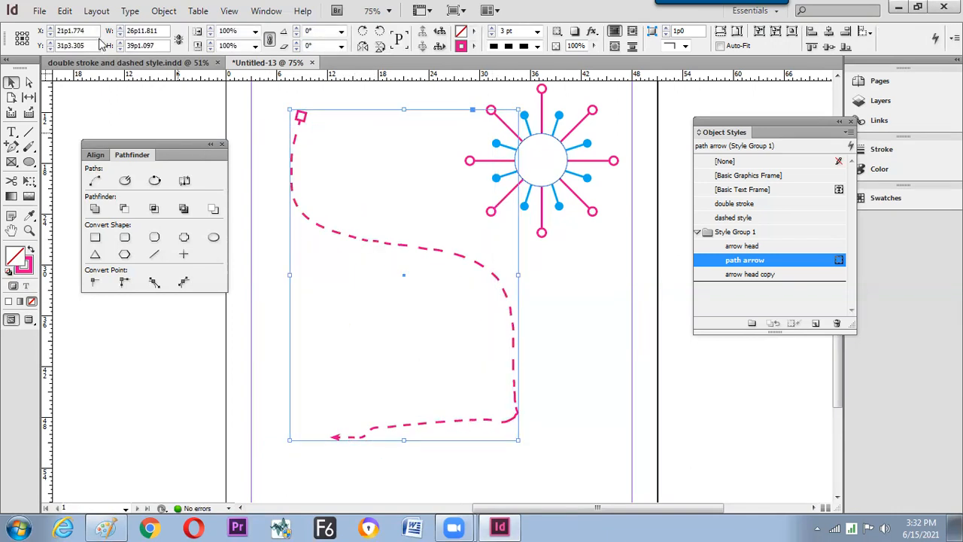
# - Lock the pasted path in place, test-moving the unlocked path and undoing the move
pyautogui.click(164, 11)
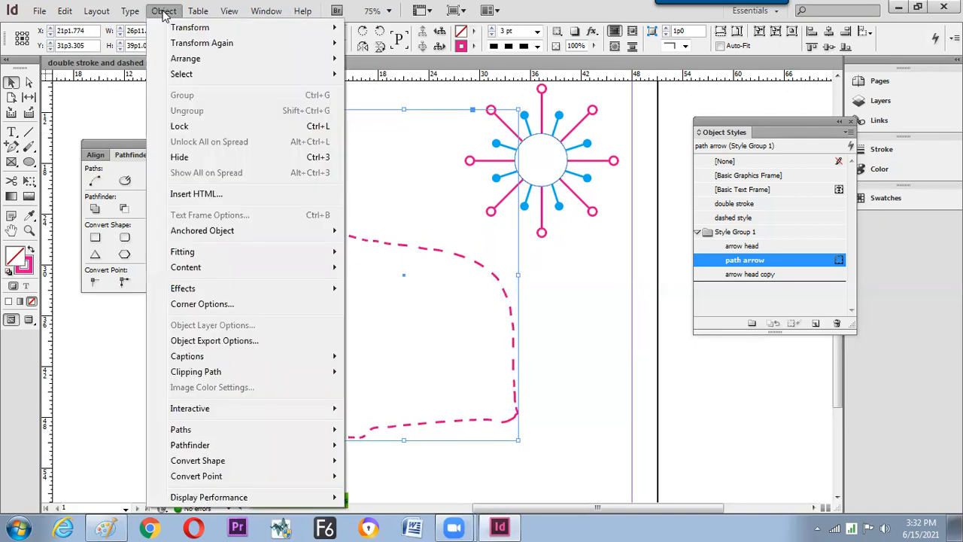
pyautogui.click(199, 126)
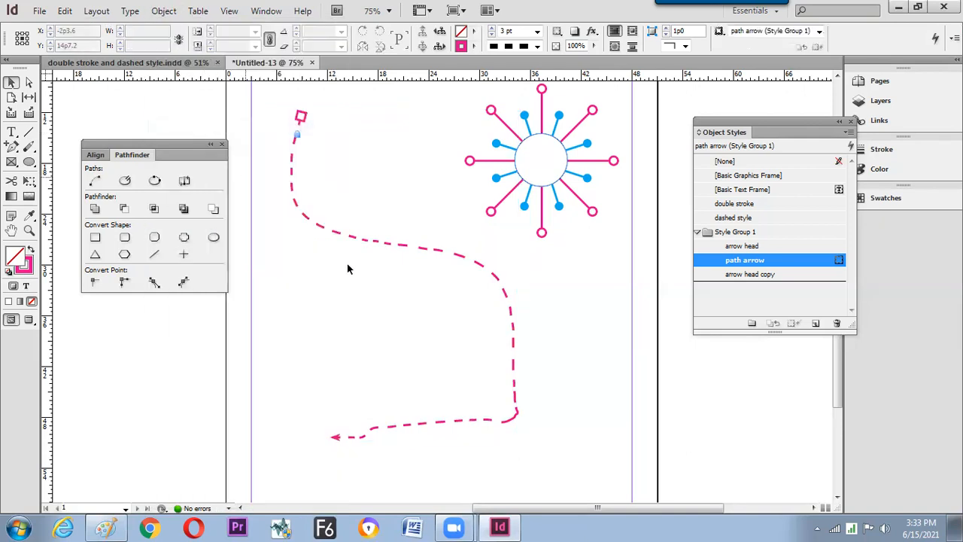
pyautogui.moveTo(352, 238); pyautogui.dragTo(362, 240)
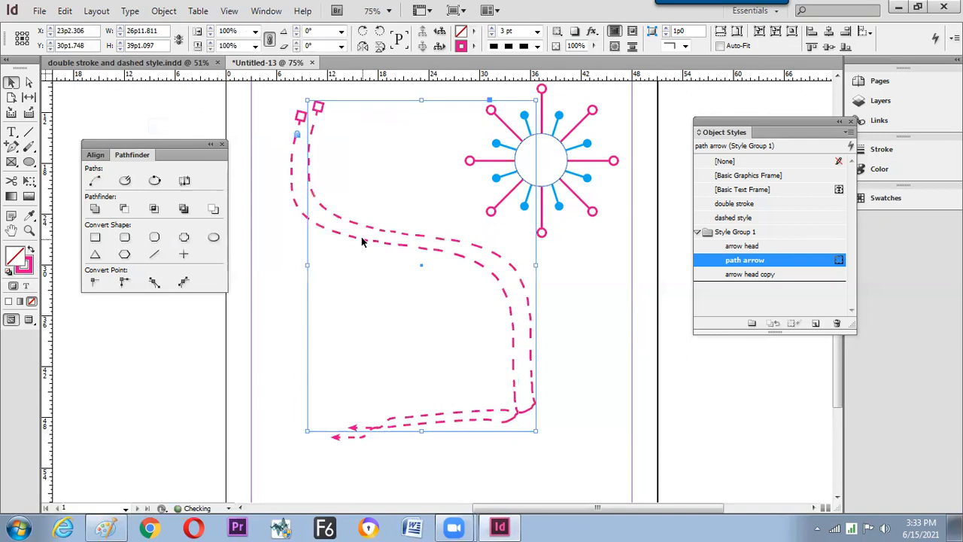
pyautogui.hotkey('ctrl', 'z')
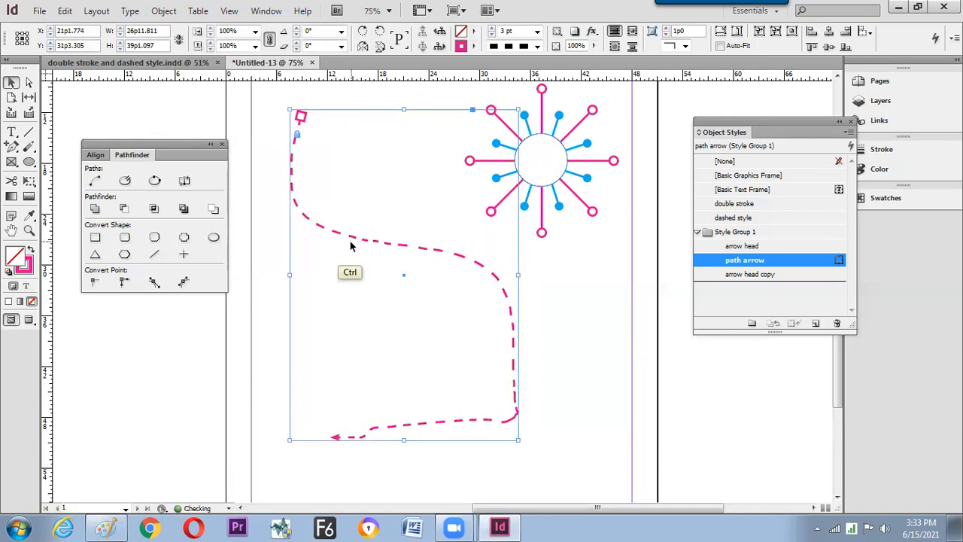
# - Set the unlocked path's stroke weight to 8 pt and duplicate the path arrow object style
pyautogui.click(537, 31)
pyautogui.click(528, 143)
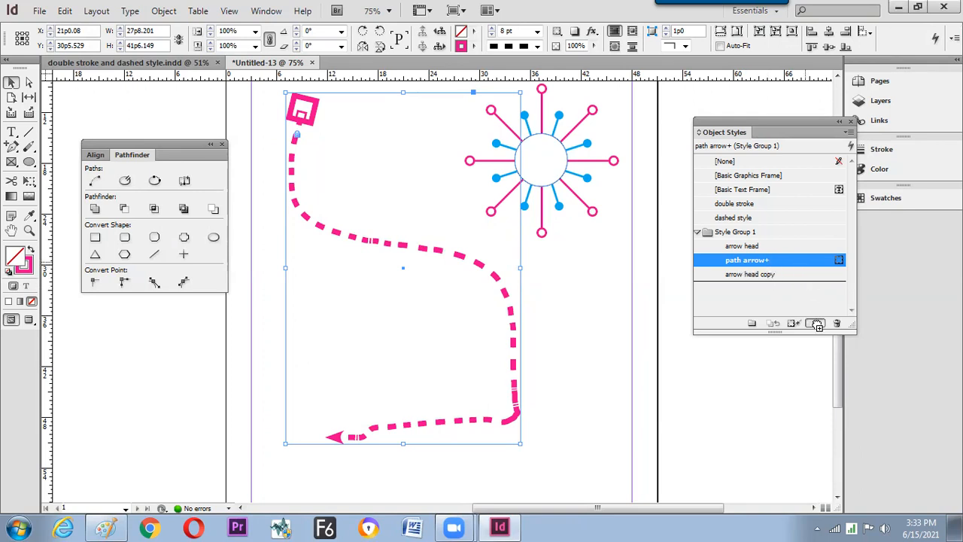
pyautogui.moveTo(818, 325); pyautogui.dragTo(818, 325)
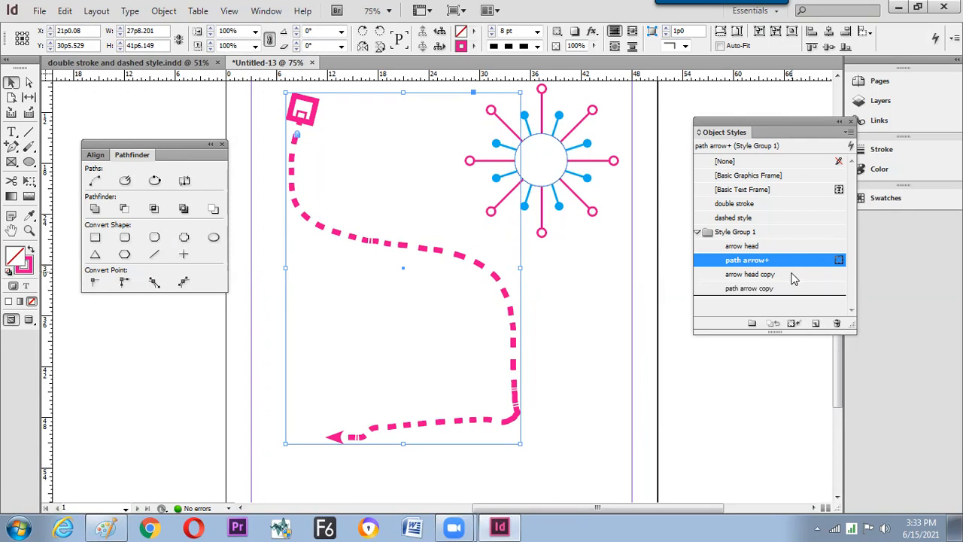
# - Apply the arrow head copy style to the unlocked path and enlarge the object styles list
pyautogui.click(776, 275)
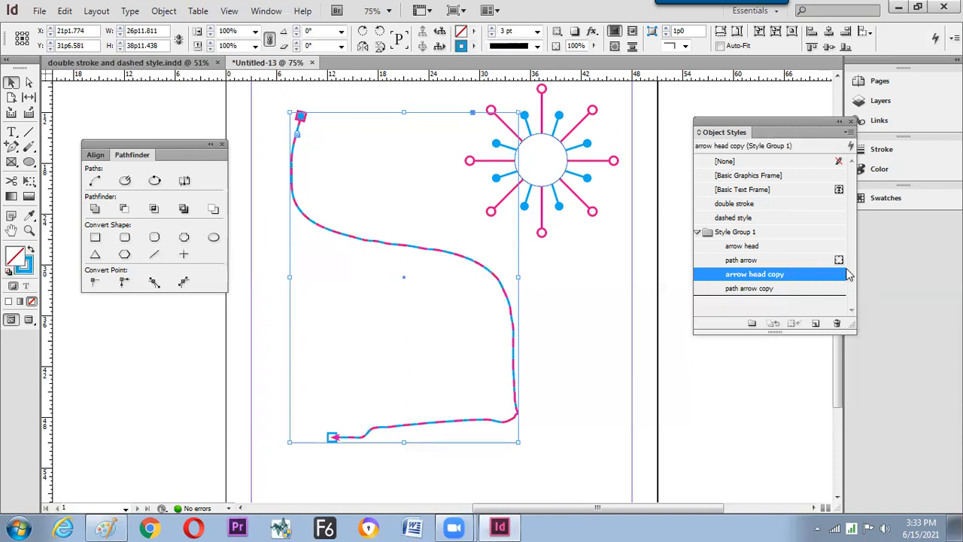
pyautogui.moveTo(849, 326); pyautogui.dragTo(843, 342)
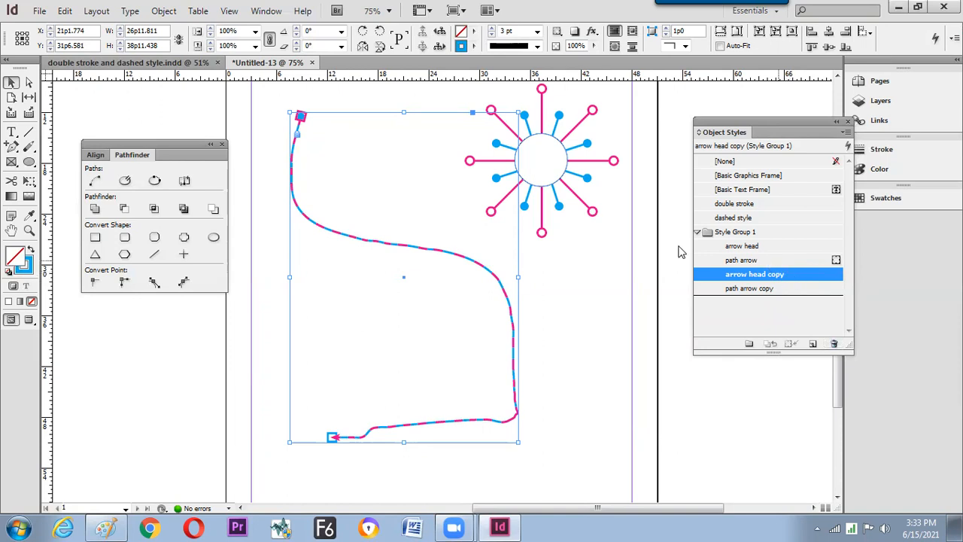
# - Set the blue path's stroke weight to 30 pt and set the arrow head copy style's line start and line end to None
pyautogui.click(538, 31)
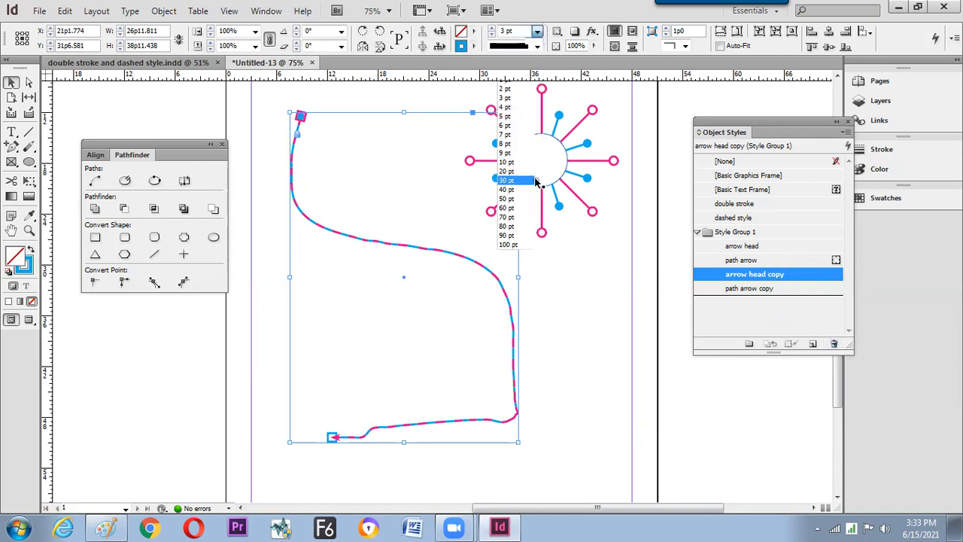
pyautogui.click(538, 182)
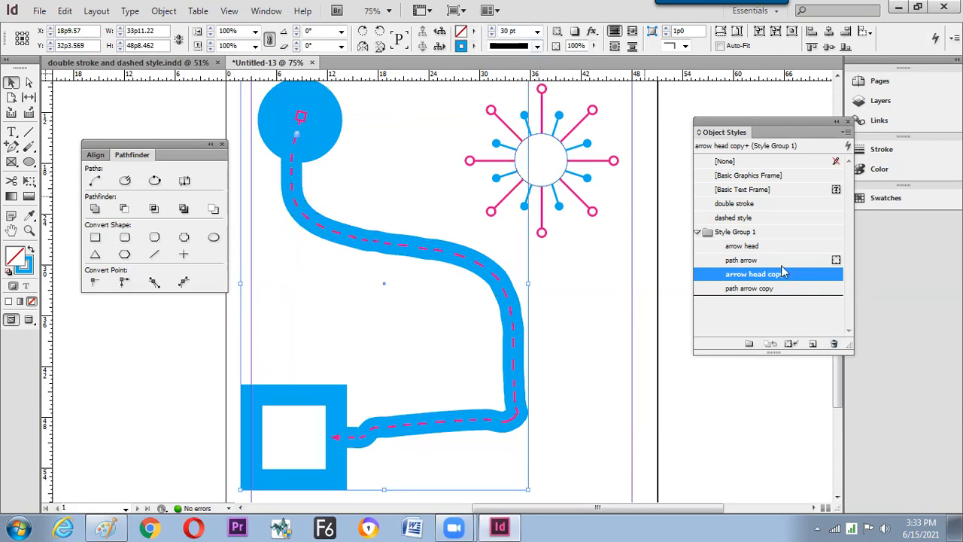
pyautogui.rightClick(812, 276)
pyautogui.doubleClick(811, 280)
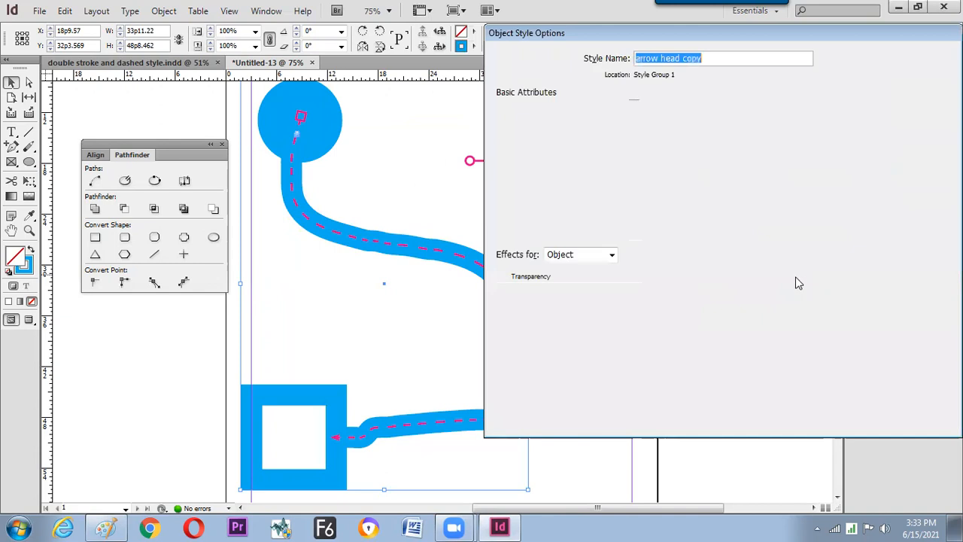
pyautogui.click(568, 144)
pyautogui.click(746, 202)
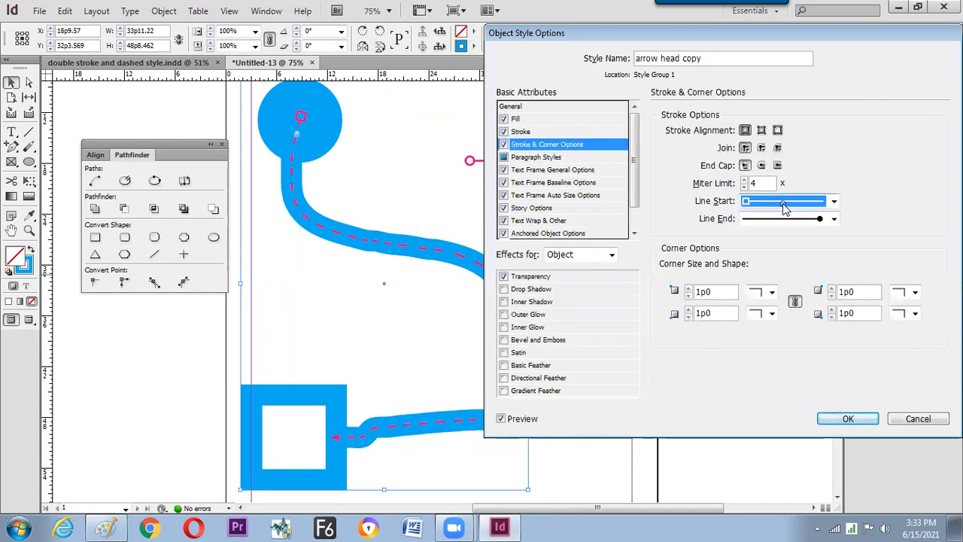
pyautogui.click(779, 214)
pyautogui.click(779, 218)
pyautogui.scroll(3, 779, 226)
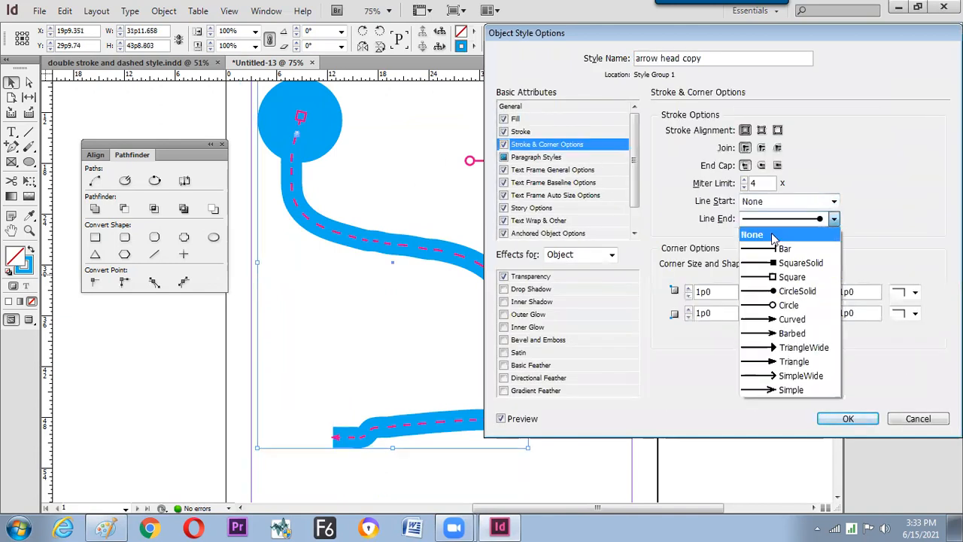
pyautogui.click(760, 223)
pyautogui.click(855, 419)
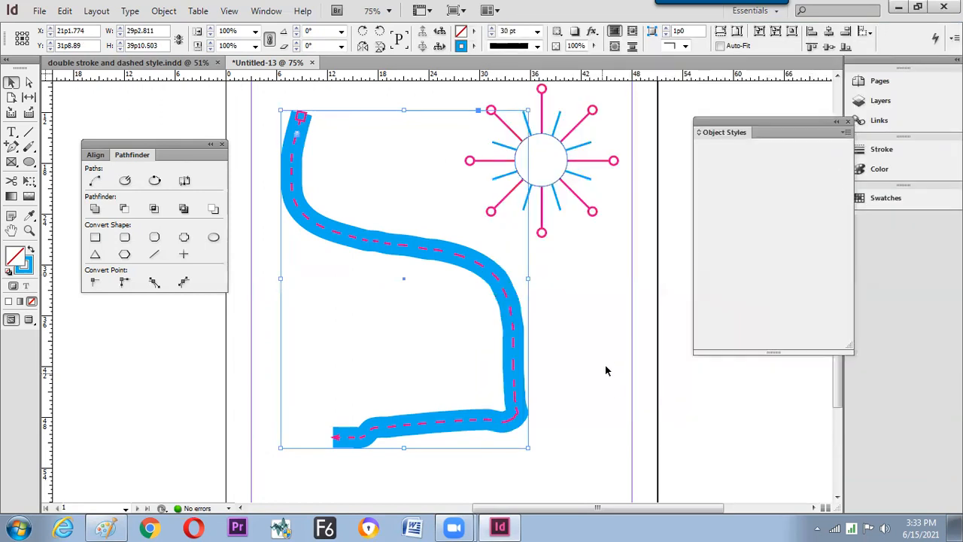
pyautogui.click(605, 361)
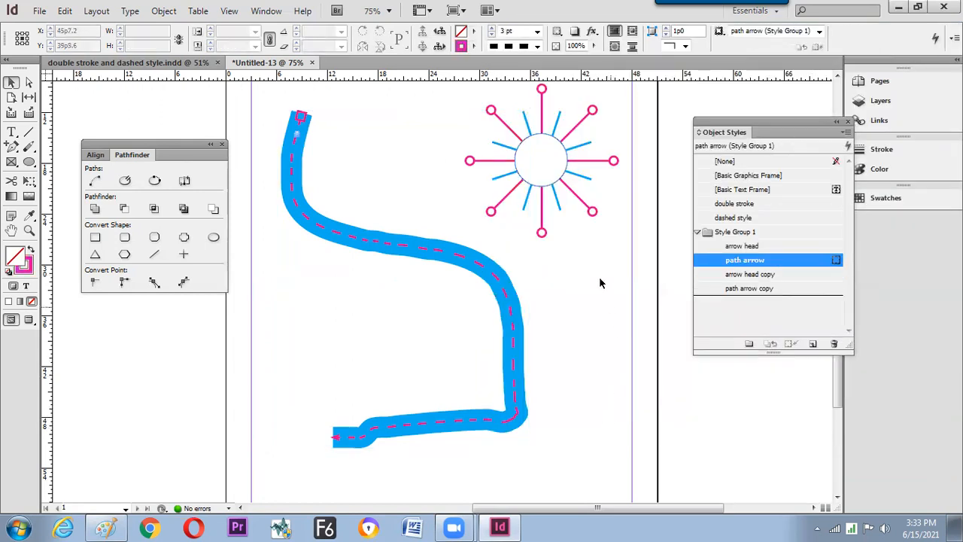
# - Test-move the thick blue path against the locked dashed path and undo the move
pyautogui.click(461, 260)
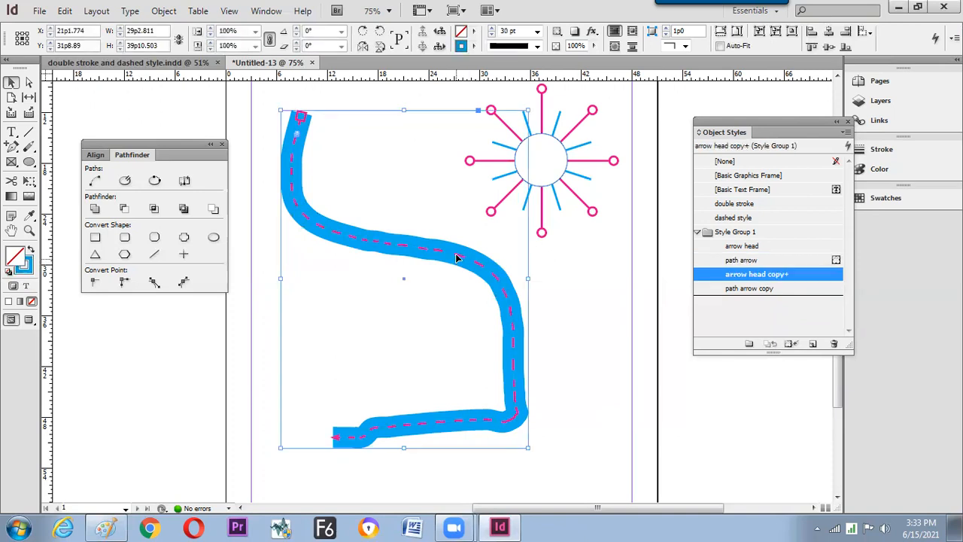
pyautogui.moveTo(469, 290); pyautogui.dragTo(459, 292)
pyautogui.hotkey('ctrl', 'z')
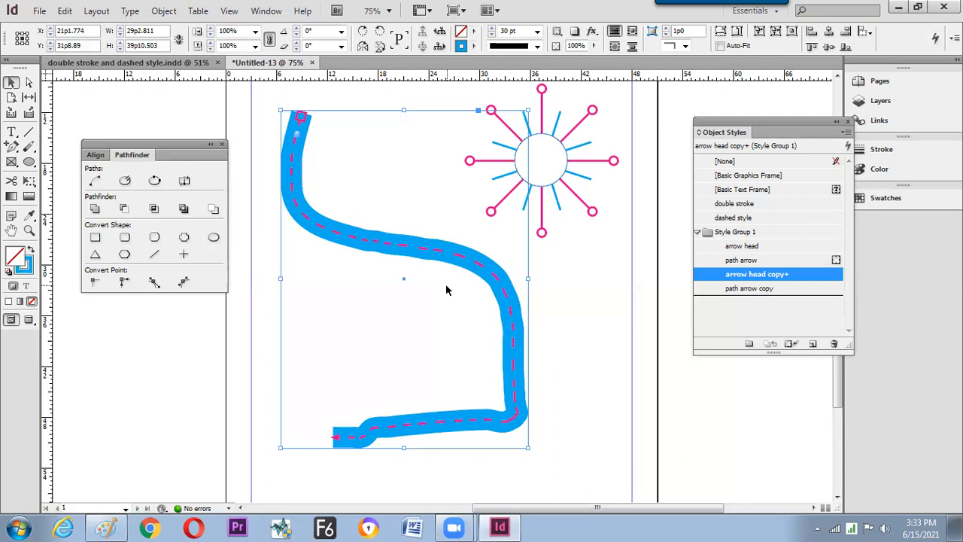
pyautogui.click(443, 262)
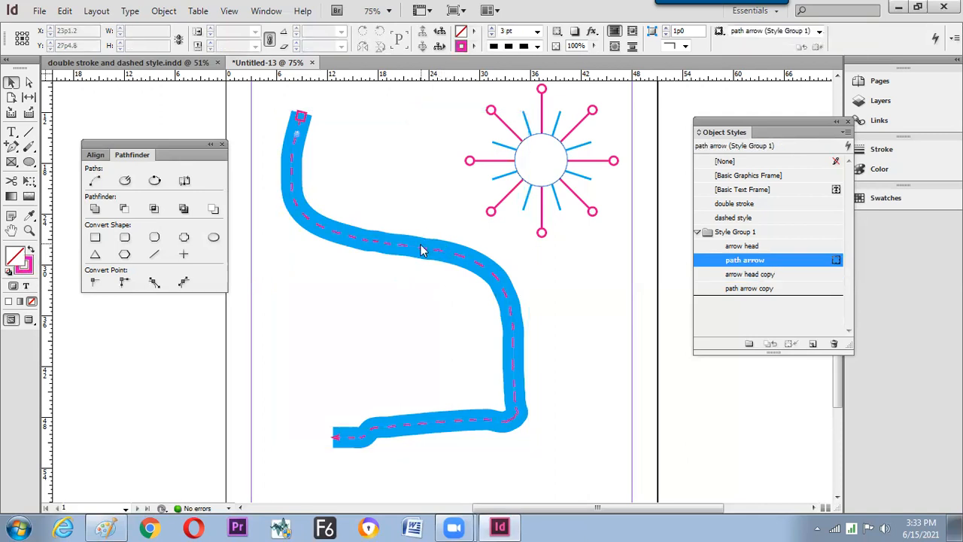
# - Unlock all objects on the spread
pyautogui.rightClick(420, 250)
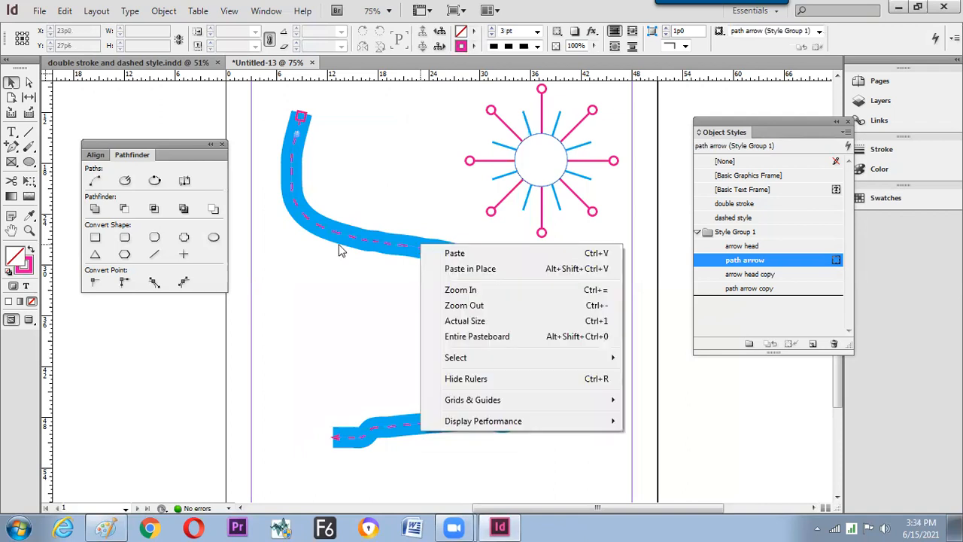
pyautogui.click(165, 13)
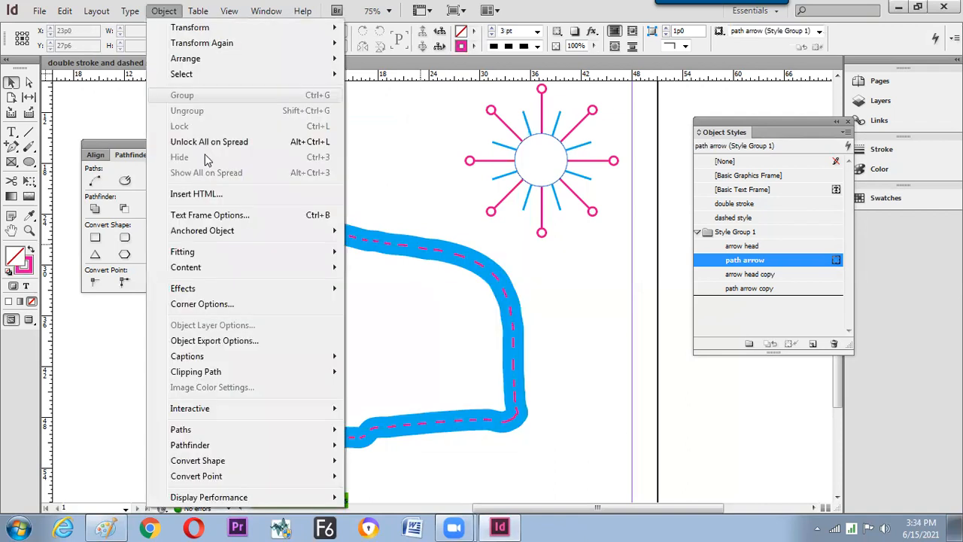
pyautogui.click(209, 200)
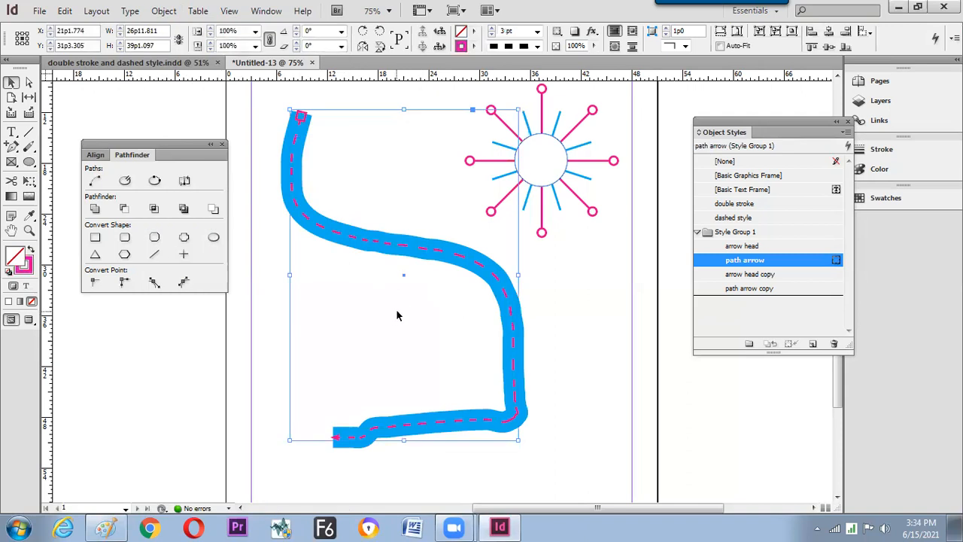
# - Try moving the blue path away from the unlocked dashed path, undo the move, and briefly select the starburst
pyautogui.click(394, 314)
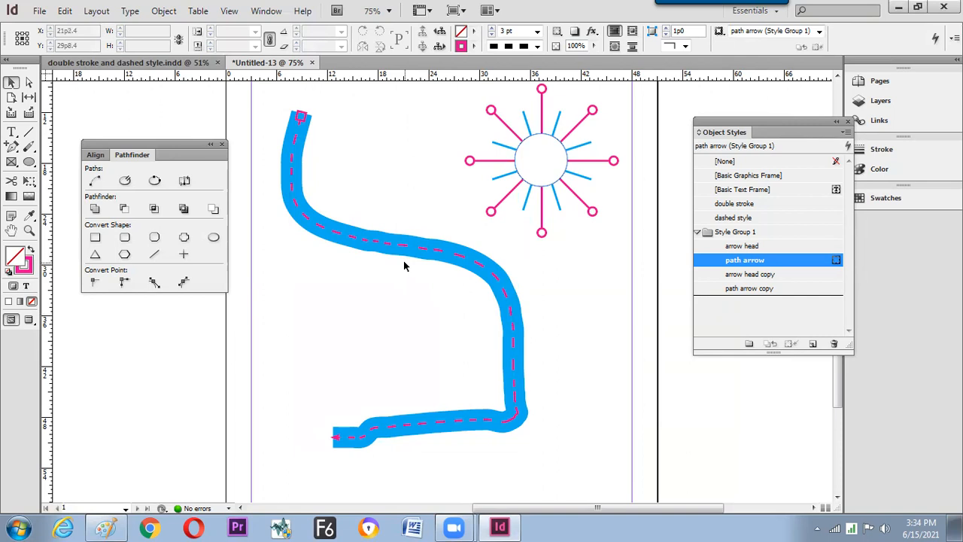
pyautogui.moveTo(404, 261); pyautogui.dragTo(387, 283)
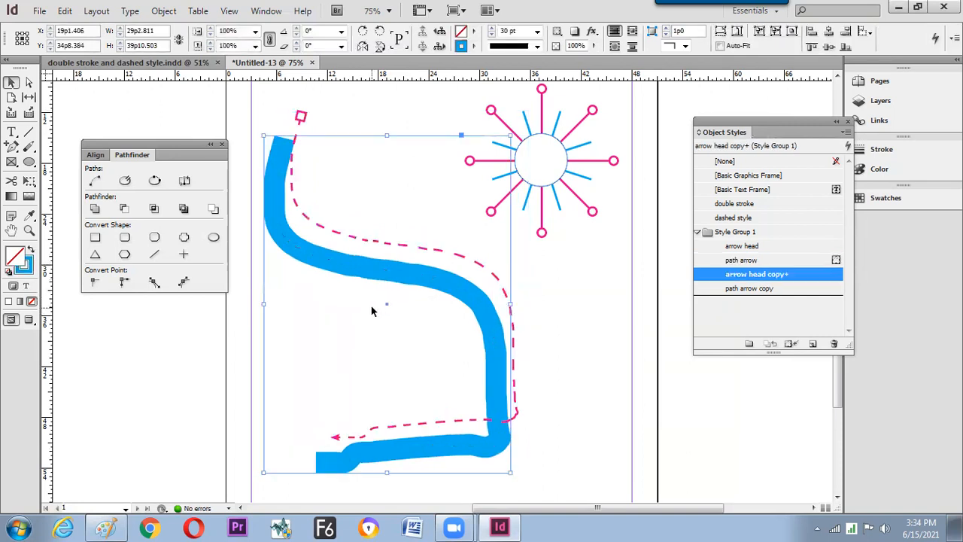
pyautogui.hotkey('ctrl', 'z')
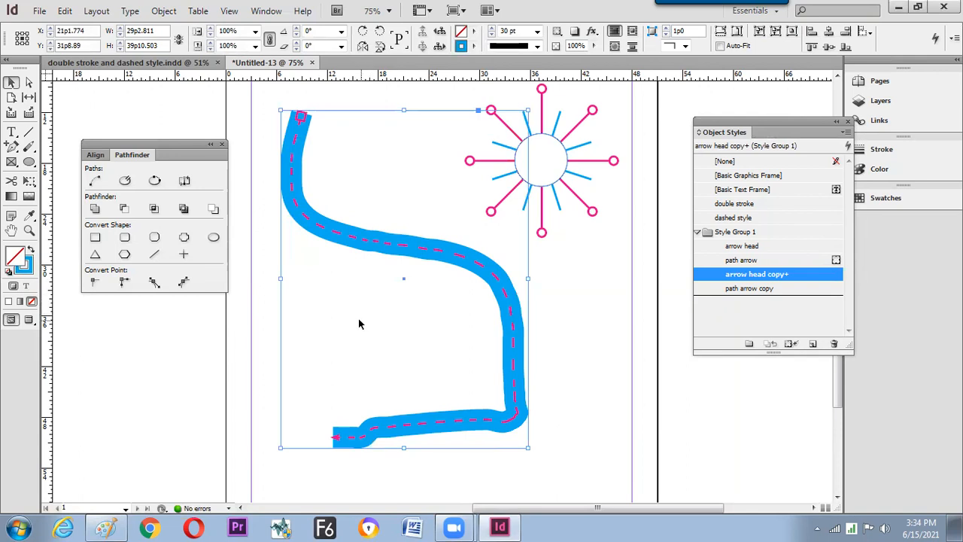
pyautogui.moveTo(591, 249); pyautogui.dragTo(528, 152)
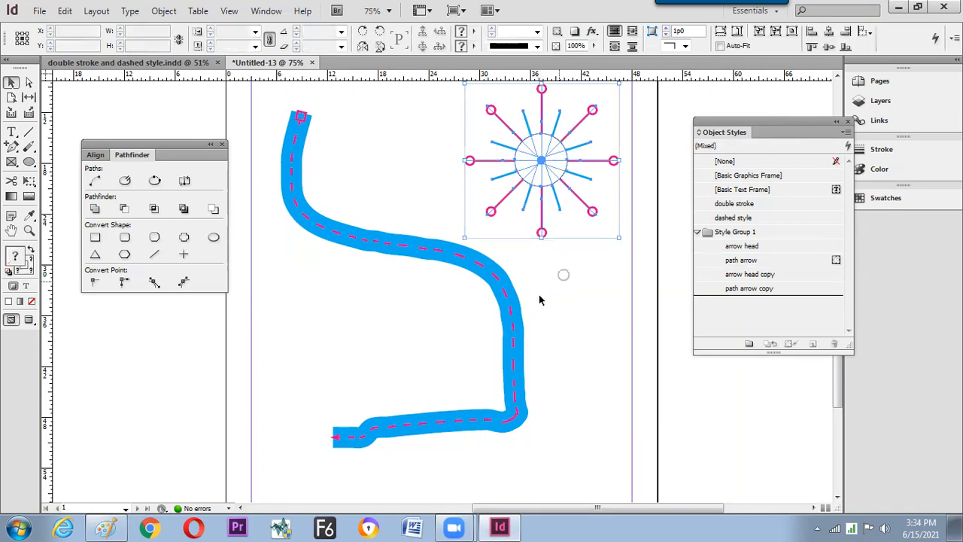
pyautogui.click(391, 261)
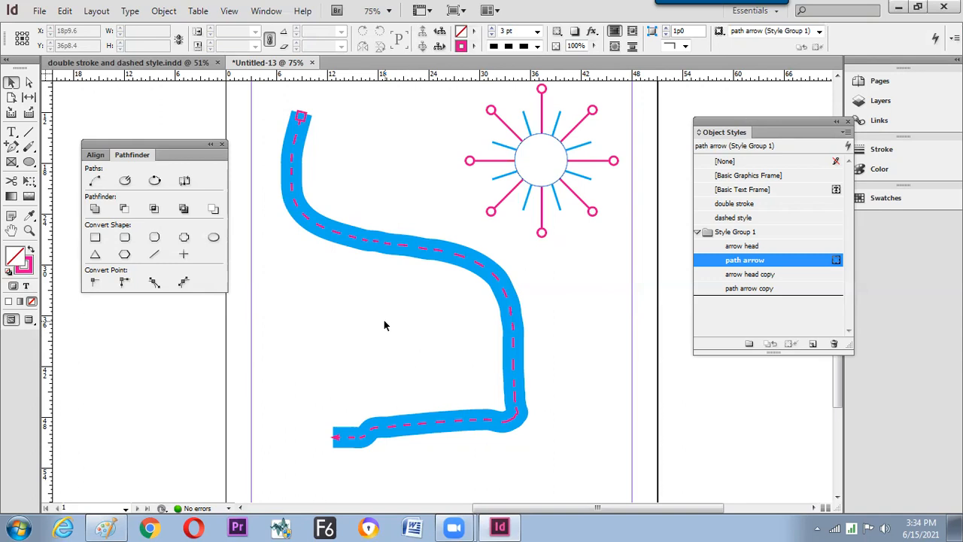
# - Switch to Paint and handwrite "Task" below the existing notes, with a line above and below the word
pyautogui.click(97, 525)
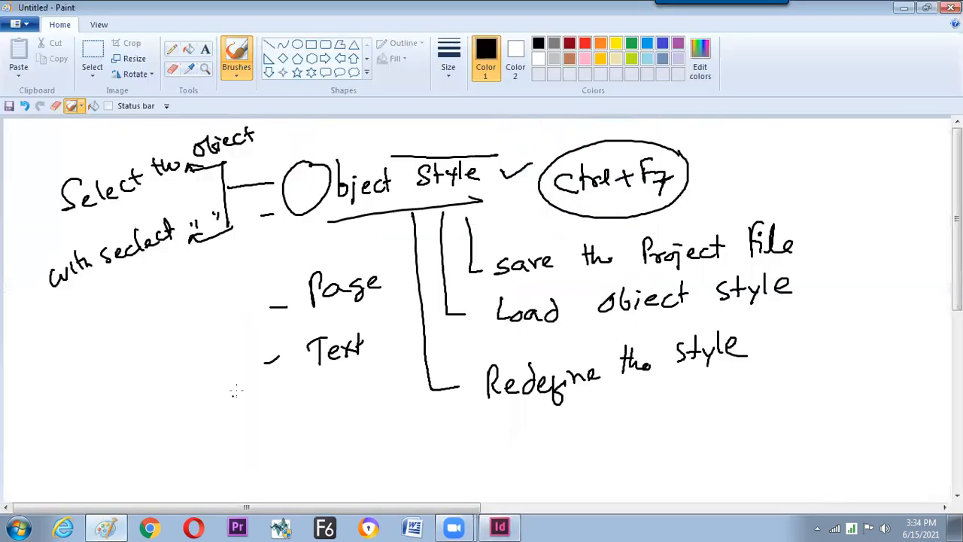
pyautogui.scroll(-3, 150, 334)
pyautogui.moveTo(156, 316)
pyautogui.mouseDown()
pyautogui.moveTo(154, 337)
pyautogui.moveTo(167, 319)
pyautogui.moveTo(192, 348)
pyautogui.mouseUp()
pyautogui.moveTo(203, 329); pyautogui.dragTo(206, 348)
pyautogui.moveTo(125, 363); pyautogui.dragTo(224, 362)
pyautogui.moveTo(109, 312); pyautogui.dragTo(199, 311)
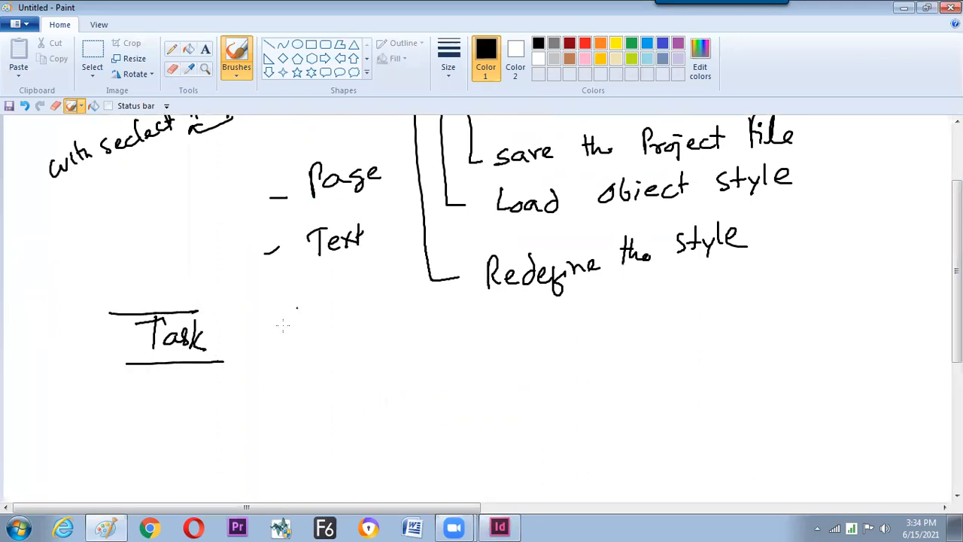
# - Handwrite "what the Property" beside the Task heading and insert "Basic" above it before "Property"
pyautogui.moveTo(302, 344)
pyautogui.mouseDown()
pyautogui.moveTo(323, 337)
pyautogui.moveTo(330, 356)
pyautogui.mouseUp()
pyautogui.moveTo(345, 348); pyautogui.dragTo(360, 353)
pyautogui.moveTo(354, 343); pyautogui.dragTo(426, 348)
pyautogui.moveTo(437, 342); pyautogui.dragTo(429, 346)
pyautogui.moveTo(477, 315)
pyautogui.mouseDown()
pyautogui.moveTo(493, 346)
pyautogui.moveTo(511, 357)
pyautogui.moveTo(552, 340)
pyautogui.mouseUp()
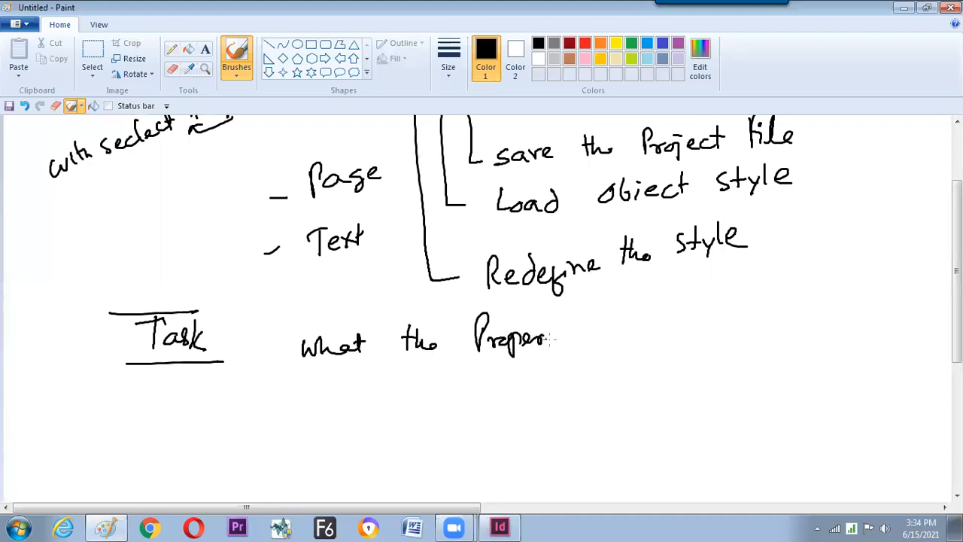
pyautogui.moveTo(436, 295)
pyautogui.mouseDown()
pyautogui.moveTo(445, 312)
pyautogui.moveTo(462, 308)
pyautogui.mouseUp()
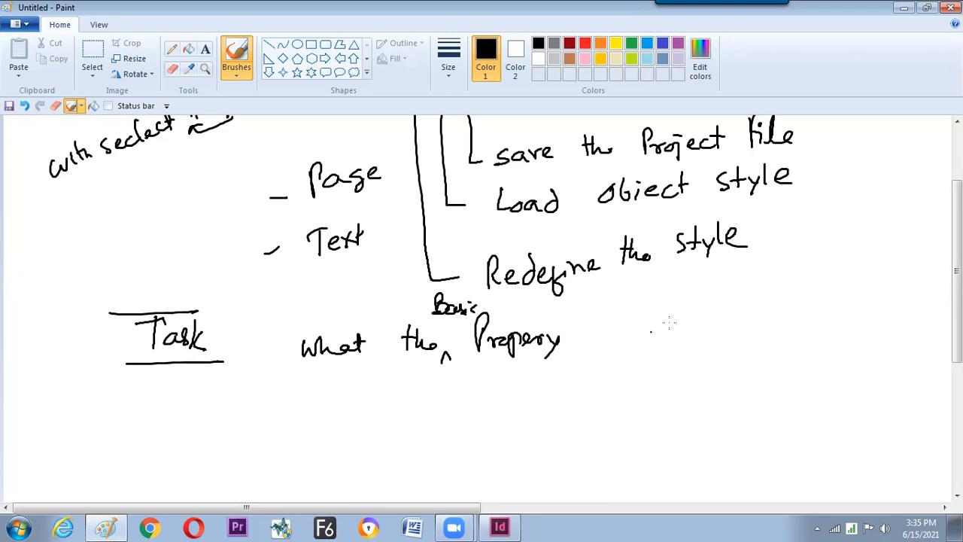
# - Complete the handwritten question with "of an Object style" and draw three short list dashes below it
pyautogui.moveTo(617, 335); pyautogui.dragTo(631, 340)
pyautogui.moveTo(629, 334); pyautogui.dragTo(637, 360)
pyautogui.moveTo(677, 325)
pyautogui.mouseDown()
pyautogui.moveTo(678, 337)
pyautogui.moveTo(703, 337)
pyautogui.mouseUp()
pyautogui.moveTo(735, 305)
pyautogui.mouseDown()
pyautogui.moveTo(716, 323)
pyautogui.moveTo(727, 298)
pyautogui.moveTo(756, 327)
pyautogui.moveTo(764, 320)
pyautogui.moveTo(755, 305)
pyautogui.moveTo(755, 344)
pyautogui.mouseUp()
pyautogui.moveTo(773, 306); pyautogui.dragTo(797, 324)
pyautogui.moveTo(809, 298)
pyautogui.mouseDown()
pyautogui.moveTo(835, 312)
pyautogui.moveTo(847, 295)
pyautogui.moveTo(852, 308)
pyautogui.moveTo(856, 292)
pyautogui.moveTo(857, 325)
pyautogui.mouseUp()
pyautogui.moveTo(867, 289)
pyautogui.mouseDown()
pyautogui.moveTo(867, 311)
pyautogui.moveTo(888, 312)
pyautogui.mouseUp()
pyautogui.click(898, 309)
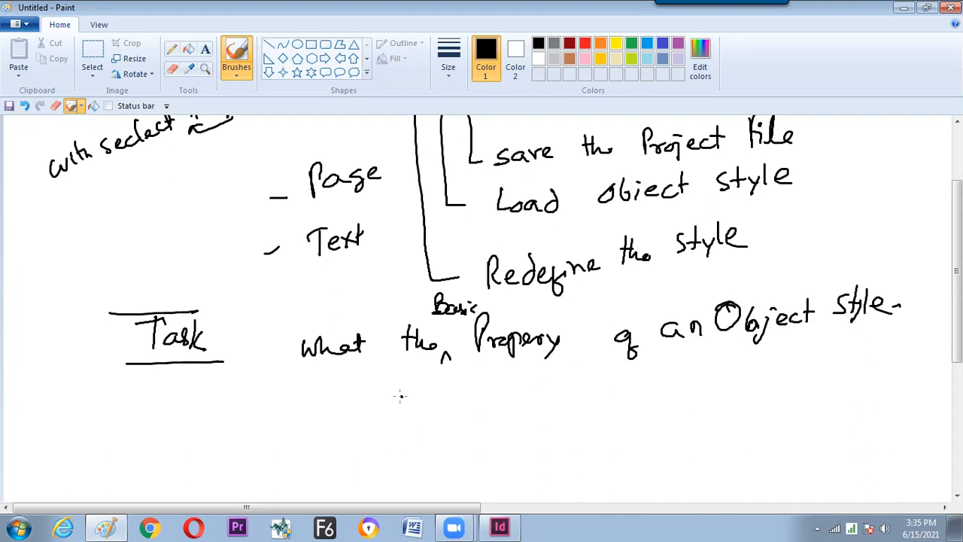
pyautogui.moveTo(402, 414); pyautogui.dragTo(431, 413)
# - Return to InDesign, float the Stroke panel directly beneath Pathfinder, and select the dashed path to show its stroke settings
pyautogui.hotkey('alt', 'Tab')
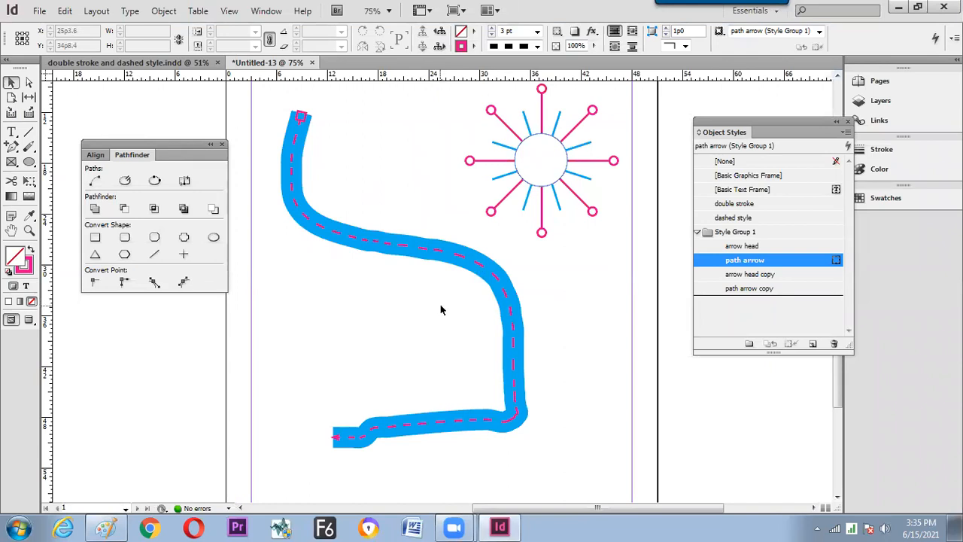
pyautogui.click(883, 149)
pyautogui.moveTo(727, 143)
pyautogui.mouseDown()
pyautogui.moveTo(421, 320)
pyautogui.moveTo(148, 318)
pyautogui.mouseUp()
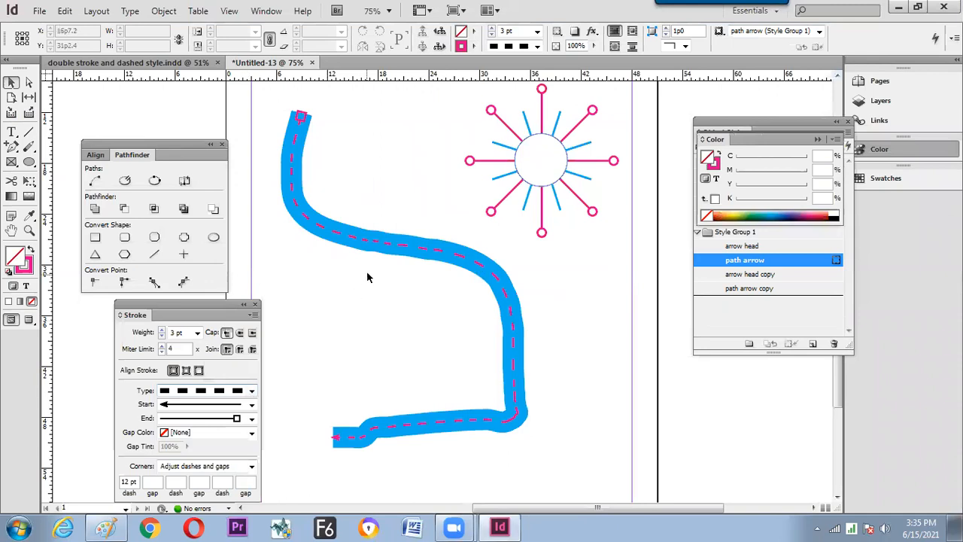
pyautogui.click(393, 247)
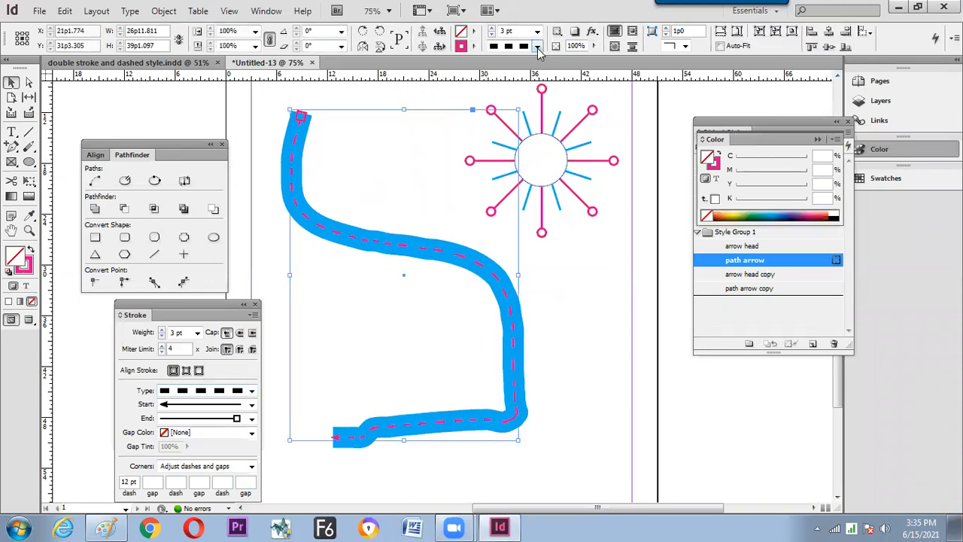
pyautogui.moveTo(210, 318); pyautogui.dragTo(192, 306)
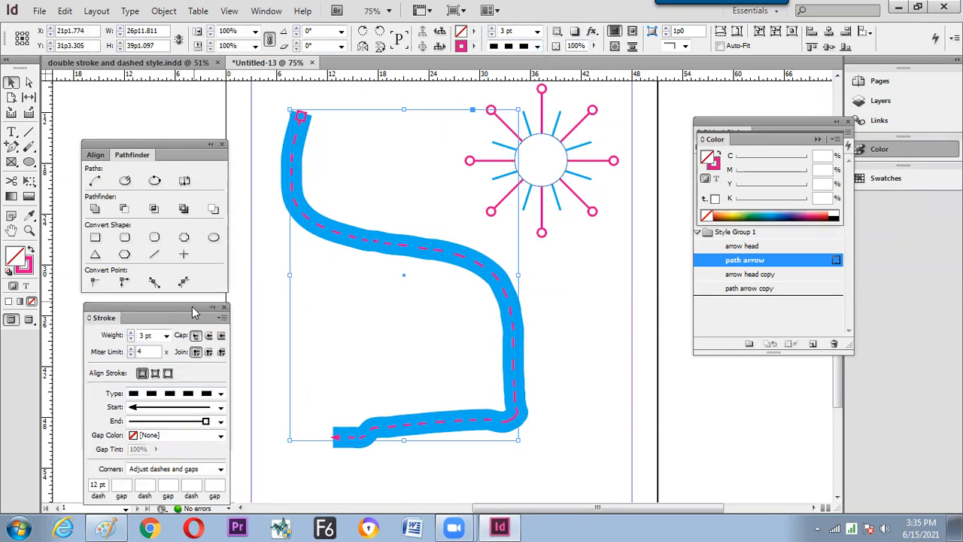
pyautogui.rightClick(190, 309)
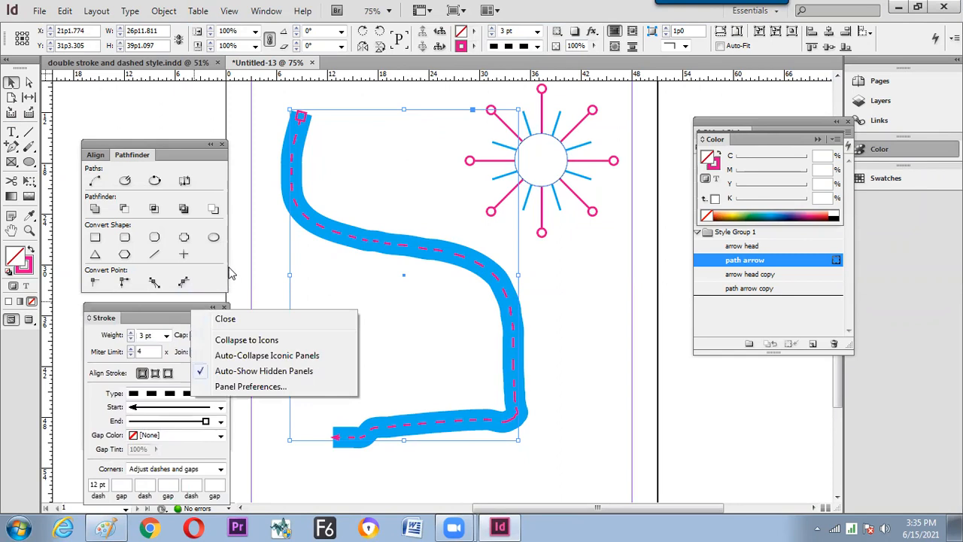
pyautogui.click(274, 255)
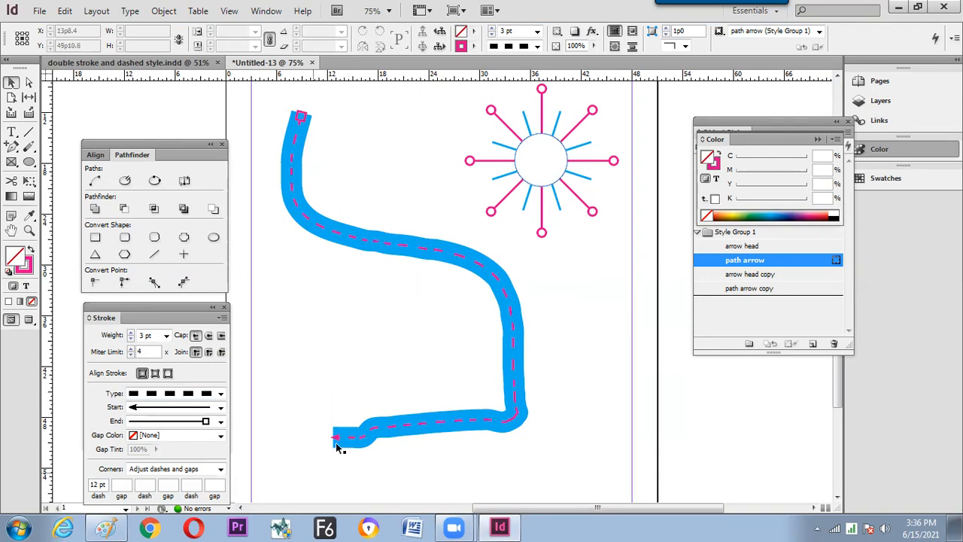
# - Switch to Paint, draw one large and two smaller curled outlines below the list dashes, and return to InDesign
pyautogui.click(107, 527)
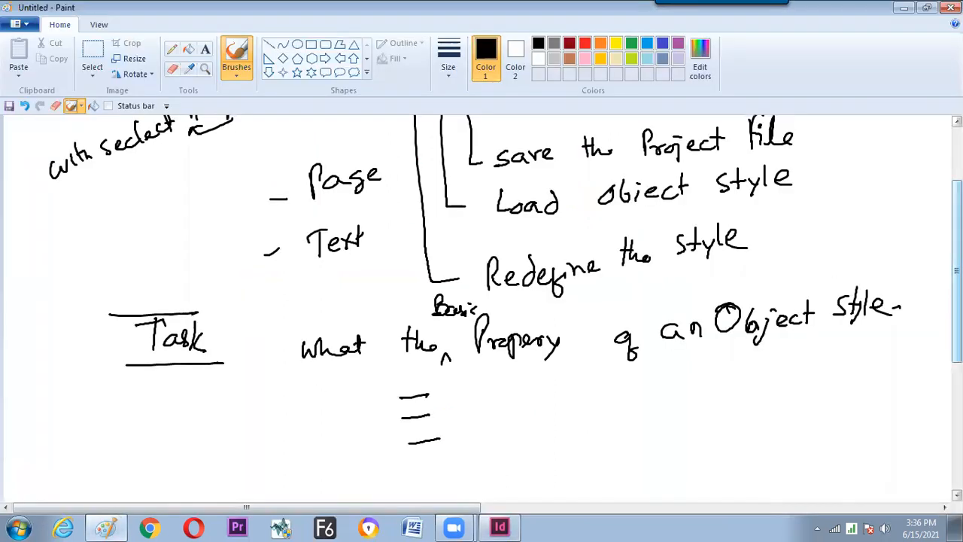
pyautogui.scroll(-3, 635, 314)
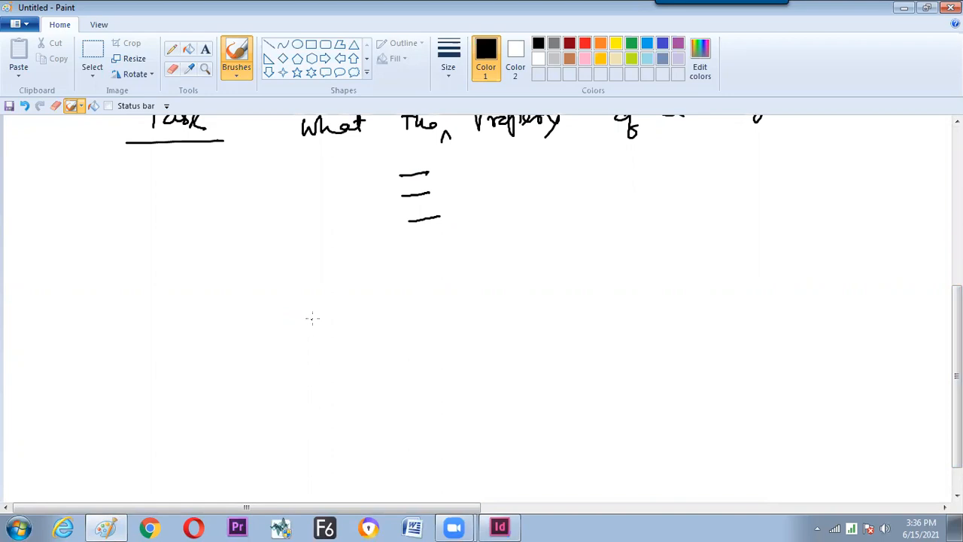
pyautogui.moveTo(294, 314)
pyautogui.mouseDown()
pyautogui.moveTo(306, 294)
pyautogui.moveTo(277, 291)
pyautogui.moveTo(262, 319)
pyautogui.moveTo(276, 358)
pyautogui.moveTo(307, 379)
pyautogui.moveTo(362, 362)
pyautogui.moveTo(385, 338)
pyautogui.moveTo(388, 312)
pyautogui.moveTo(374, 293)
pyautogui.moveTo(347, 288)
pyautogui.moveTo(339, 310)
pyautogui.moveTo(361, 316)
pyautogui.moveTo(320, 324)
pyautogui.mouseUp()
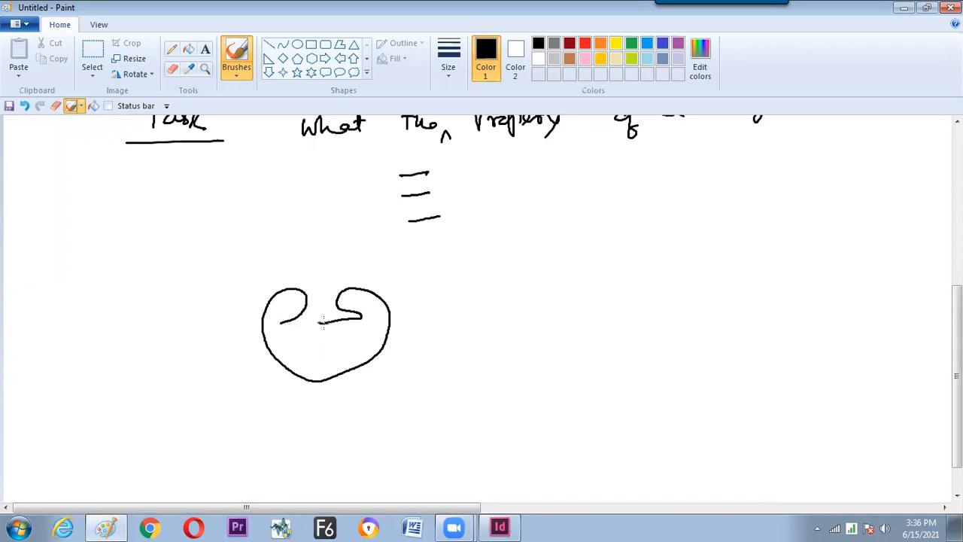
pyautogui.moveTo(582, 305)
pyautogui.mouseDown()
pyautogui.moveTo(566, 335)
pyautogui.moveTo(513, 311)
pyautogui.moveTo(533, 280)
pyautogui.moveTo(555, 286)
pyautogui.moveTo(535, 300)
pyautogui.mouseUp()
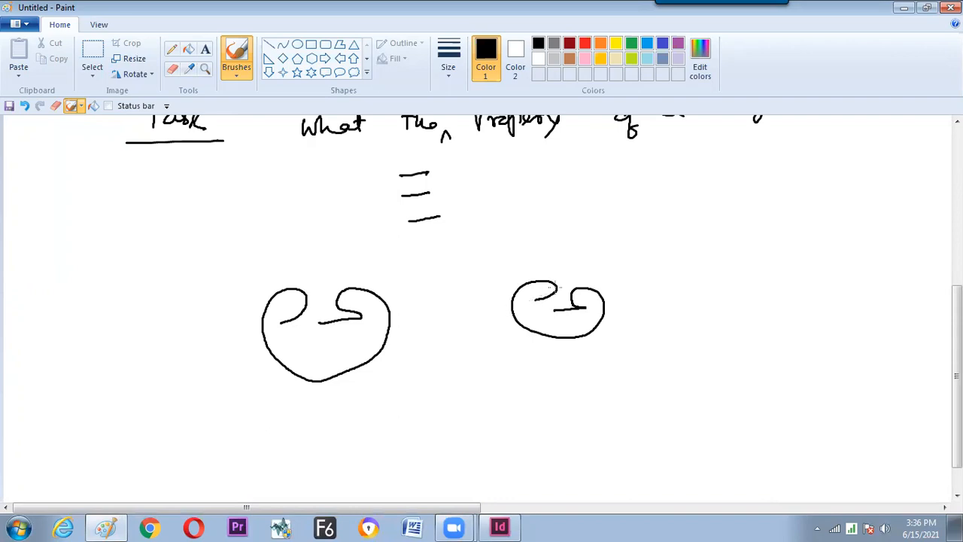
pyautogui.moveTo(666, 307)
pyautogui.mouseDown()
pyautogui.moveTo(643, 320)
pyautogui.moveTo(698, 303)
pyautogui.moveTo(676, 317)
pyautogui.mouseUp()
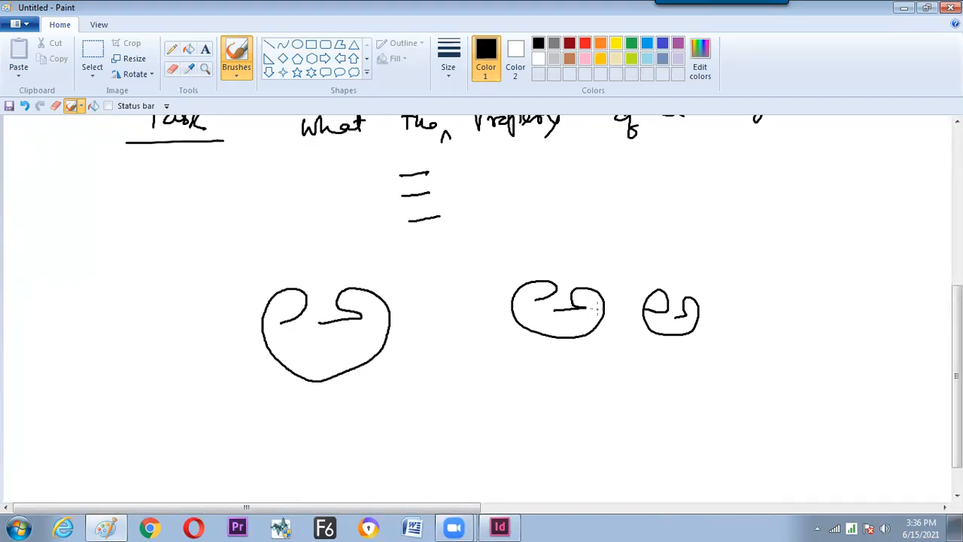
pyautogui.hotkey('alt', 'Tab')
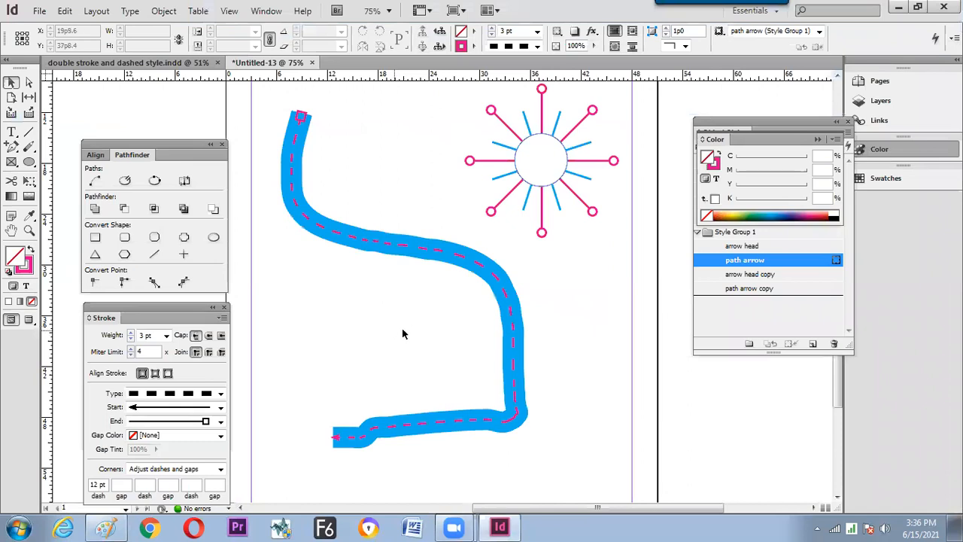
# - Replace the two stacked curved paths with a curled two-lobed Pencil outline about 14p3.6 wide and 10p3.6 high below the sunburst
pyautogui.click(426, 254)
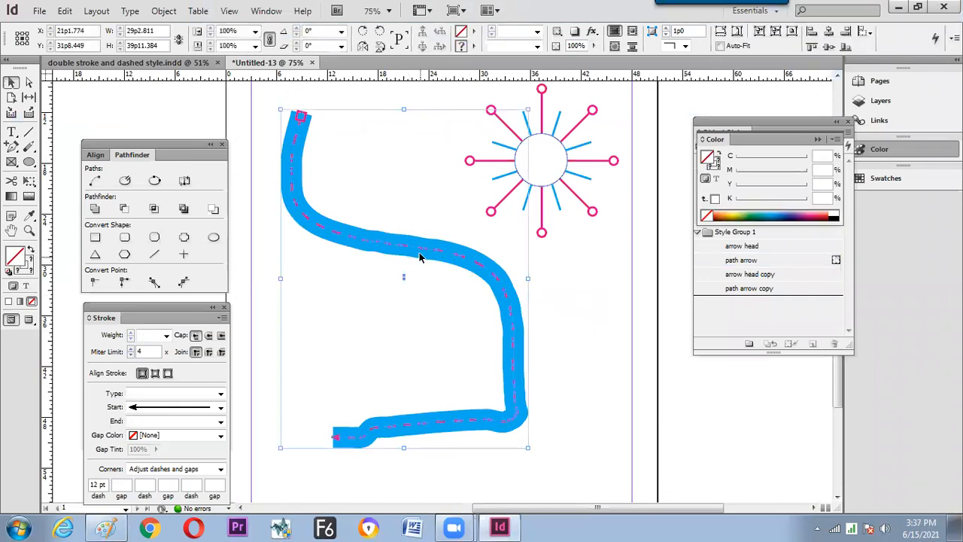
pyautogui.press('Delete')
pyautogui.click(32, 149)
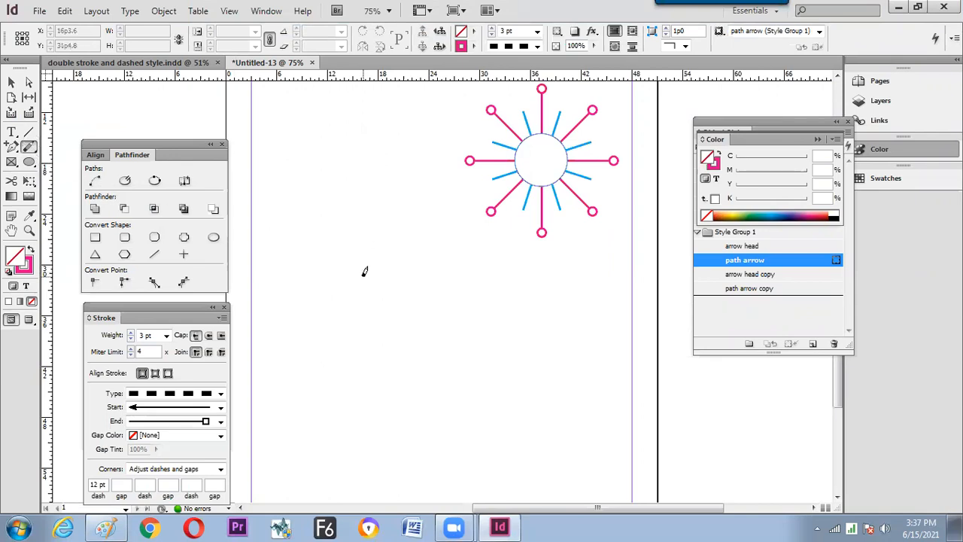
pyautogui.rightClick(32, 148)
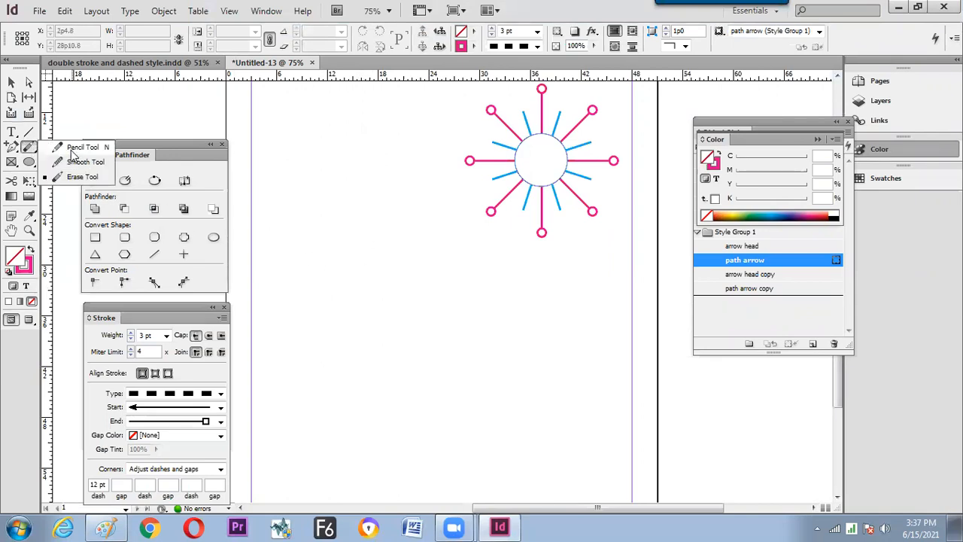
pyautogui.click(71, 149)
pyautogui.moveTo(338, 283)
pyautogui.mouseDown()
pyautogui.moveTo(294, 279)
pyautogui.moveTo(312, 331)
pyautogui.moveTo(379, 340)
pyautogui.moveTo(393, 269)
pyautogui.moveTo(379, 293)
pyautogui.moveTo(304, 302)
pyautogui.mouseUp()
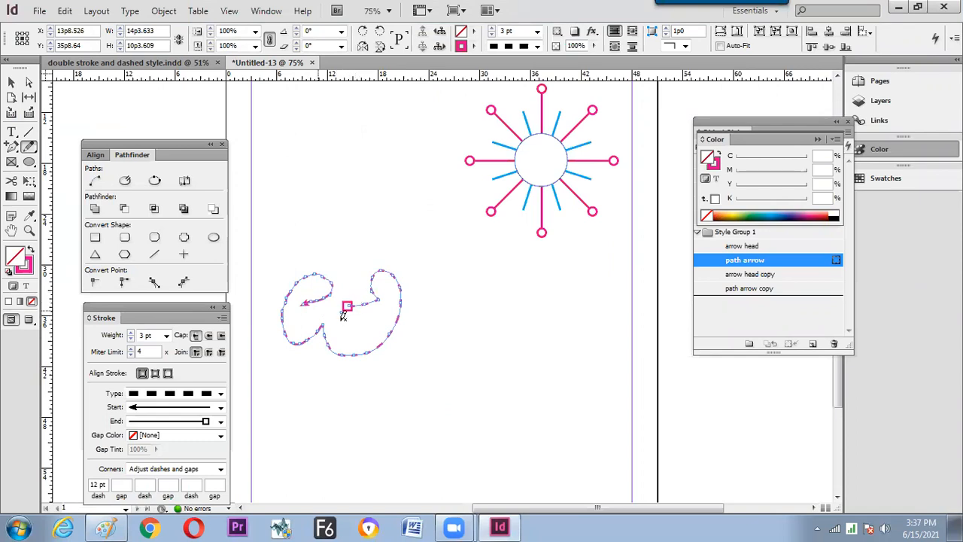
pyautogui.click(11, 81)
pyautogui.click(318, 169)
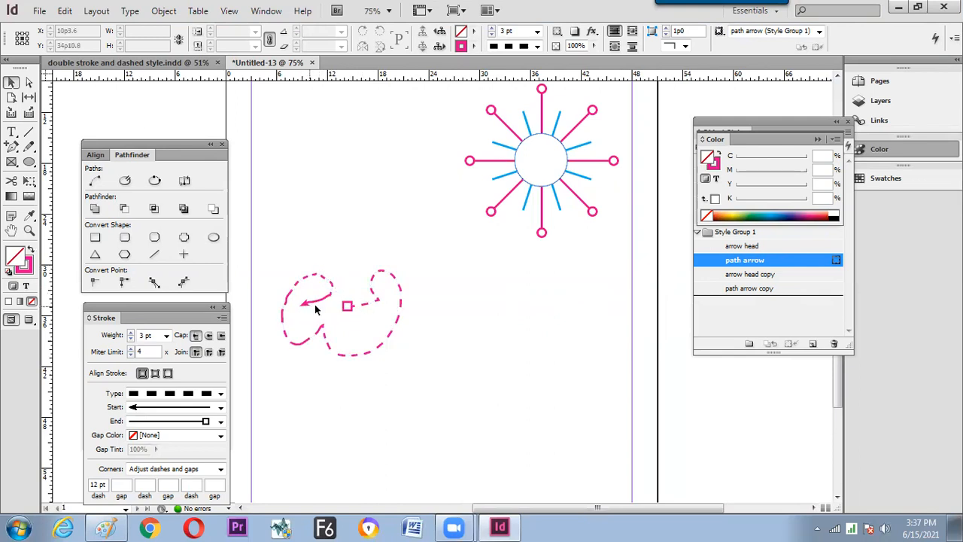
# - Reverse the curled path's direction and run the Smooth tool along its left curve
pyautogui.click(377, 306)
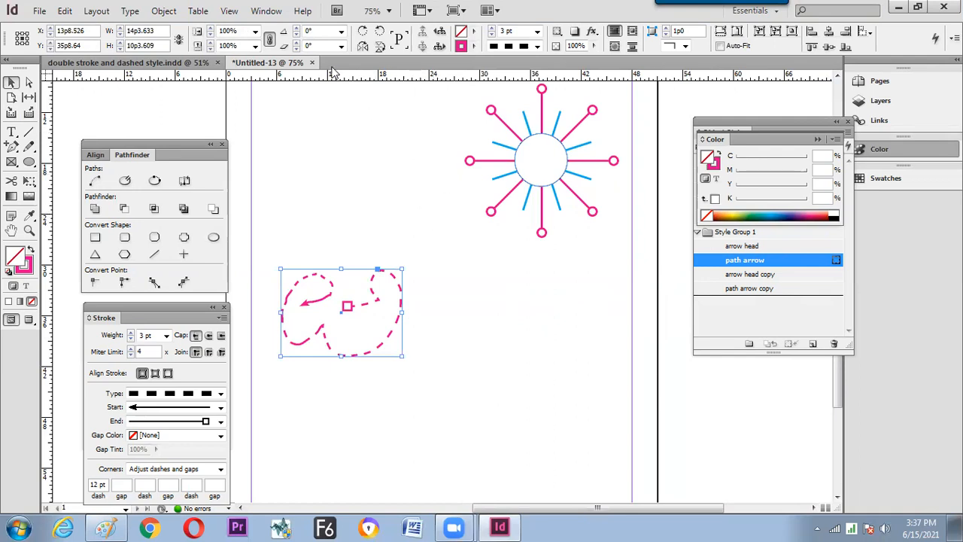
pyautogui.click(185, 186)
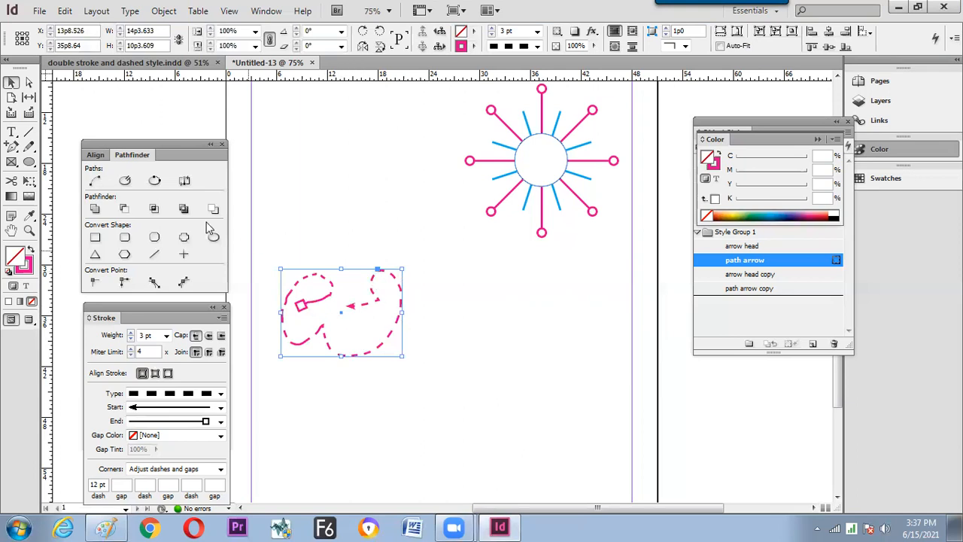
pyautogui.moveTo(29, 147); pyautogui.dragTo(84, 173)
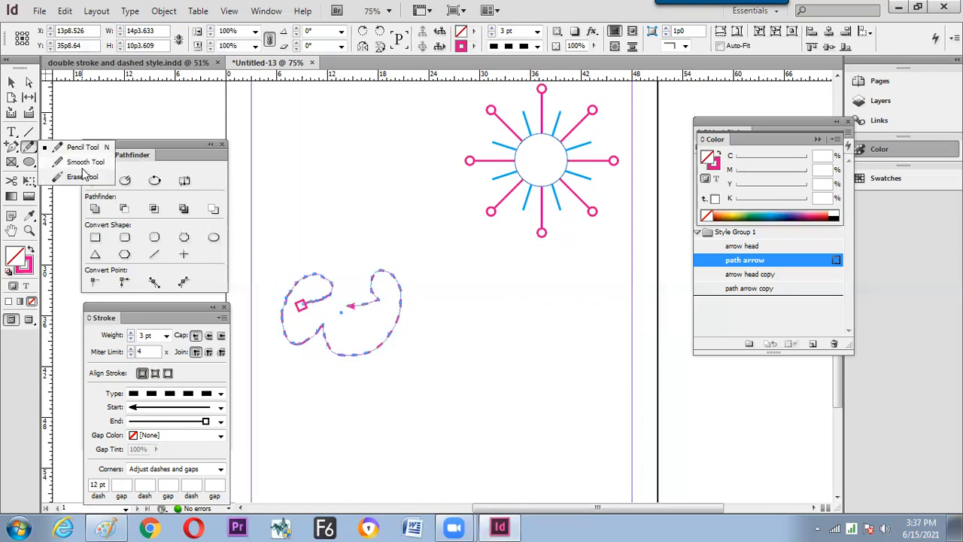
pyautogui.click(83, 164)
pyautogui.moveTo(286, 310)
pyautogui.mouseDown()
pyautogui.moveTo(286, 295)
pyautogui.moveTo(288, 303)
pyautogui.moveTo(302, 286)
pyautogui.mouseUp()
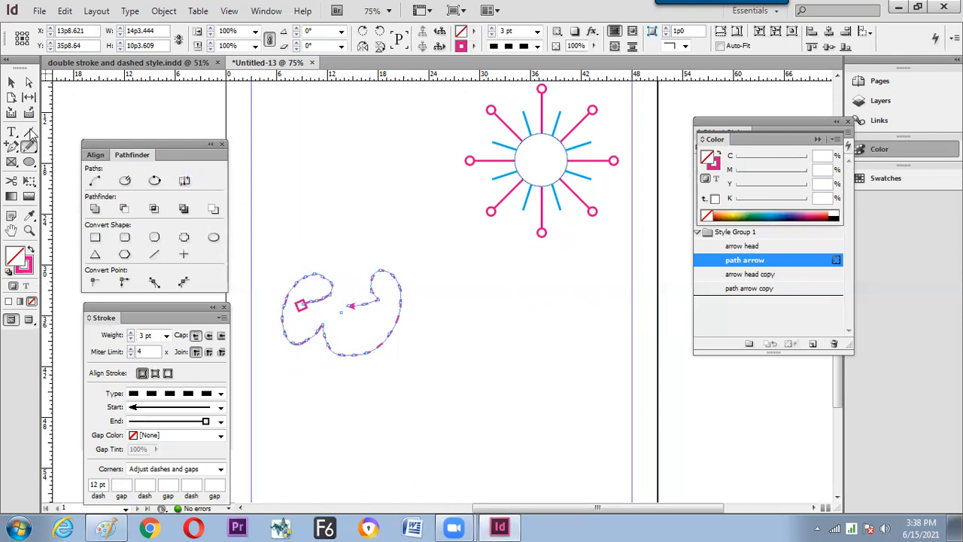
# - Split the curled path with the Erase tool by erasing parts of its lower-left and lower-right curves
pyautogui.click(29, 145)
pyautogui.click(79, 176)
pyautogui.moveTo(326, 333)
pyautogui.mouseDown()
pyautogui.moveTo(283, 325)
pyautogui.moveTo(287, 340)
pyautogui.mouseUp()
pyautogui.moveTo(356, 350)
pyautogui.mouseDown()
pyautogui.moveTo(396, 325)
pyautogui.moveTo(404, 299)
pyautogui.mouseUp()
pyautogui.click(10, 82)
pyautogui.click(435, 271)
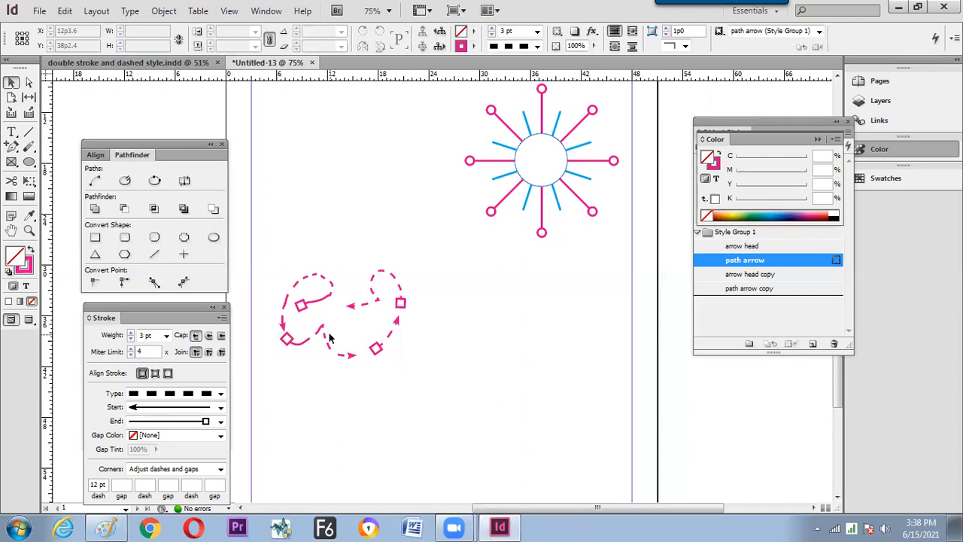
# - Switch to Paint, mark the handwritten question with a circled 1, and add a circled 2 below the curled outlines
pyautogui.click(119, 527)
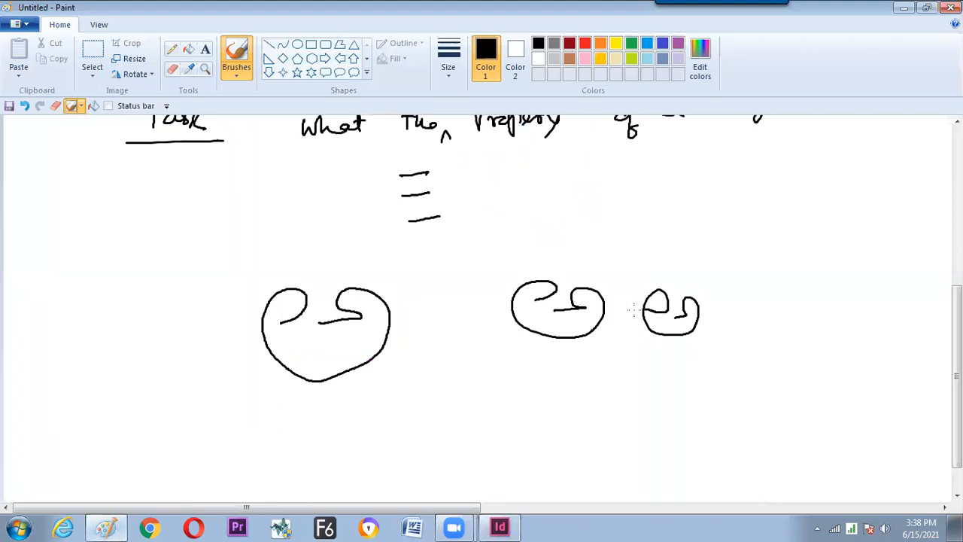
pyautogui.moveTo(268, 132); pyautogui.dragTo(268, 144)
pyautogui.moveTo(277, 121)
pyautogui.mouseDown()
pyautogui.moveTo(255, 143)
pyautogui.moveTo(279, 122)
pyautogui.mouseUp()
pyautogui.moveTo(293, 432); pyautogui.dragTo(300, 445)
pyautogui.moveTo(298, 412)
pyautogui.mouseDown()
pyautogui.moveTo(277, 445)
pyautogui.moveTo(305, 414)
pyautogui.mouseUp()
# - Handwrite the start of task 2 beside the circled 2: "Any language Alphabet should show in"
pyautogui.moveTo(388, 426); pyautogui.dragTo(423, 414)
pyautogui.moveTo(424, 404); pyautogui.dragTo(430, 420)
pyautogui.moveTo(477, 379)
pyautogui.mouseDown()
pyautogui.moveTo(522, 393)
pyautogui.moveTo(530, 420)
pyautogui.moveTo(542, 392)
pyautogui.moveTo(574, 373)
pyautogui.moveTo(648, 357)
pyautogui.moveTo(634, 375)
pyautogui.moveTo(655, 345)
pyautogui.moveTo(664, 375)
pyautogui.moveTo(676, 350)
pyautogui.moveTo(701, 357)
pyautogui.moveTo(713, 338)
pyautogui.moveTo(740, 351)
pyautogui.mouseUp()
pyautogui.moveTo(799, 338)
pyautogui.mouseDown()
pyautogui.moveTo(787, 353)
pyautogui.moveTo(820, 340)
pyautogui.moveTo(842, 345)
pyautogui.moveTo(860, 329)
pyautogui.moveTo(843, 307)
pyautogui.mouseUp()
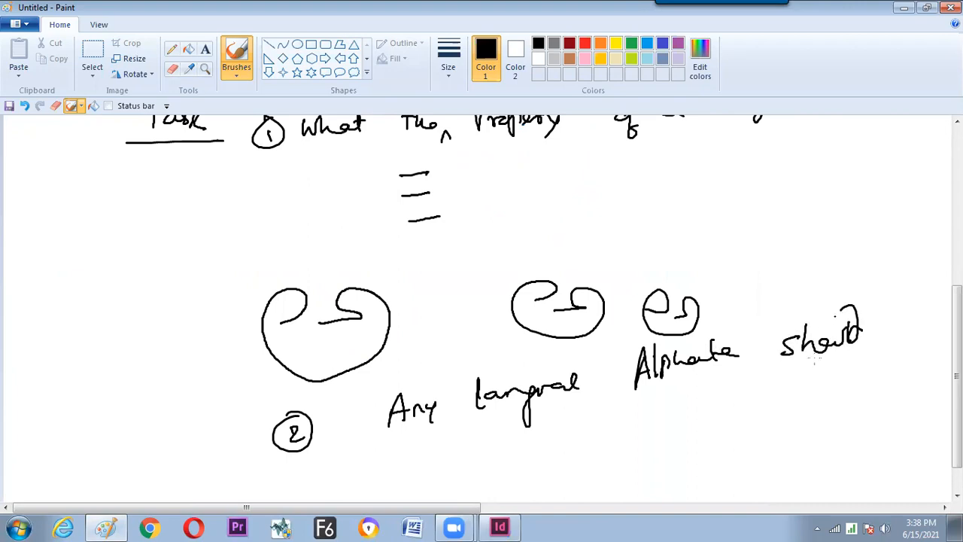
pyautogui.moveTo(562, 441)
pyautogui.mouseDown()
pyautogui.moveTo(586, 450)
pyautogui.moveTo(694, 419)
pyautogui.mouseUp()
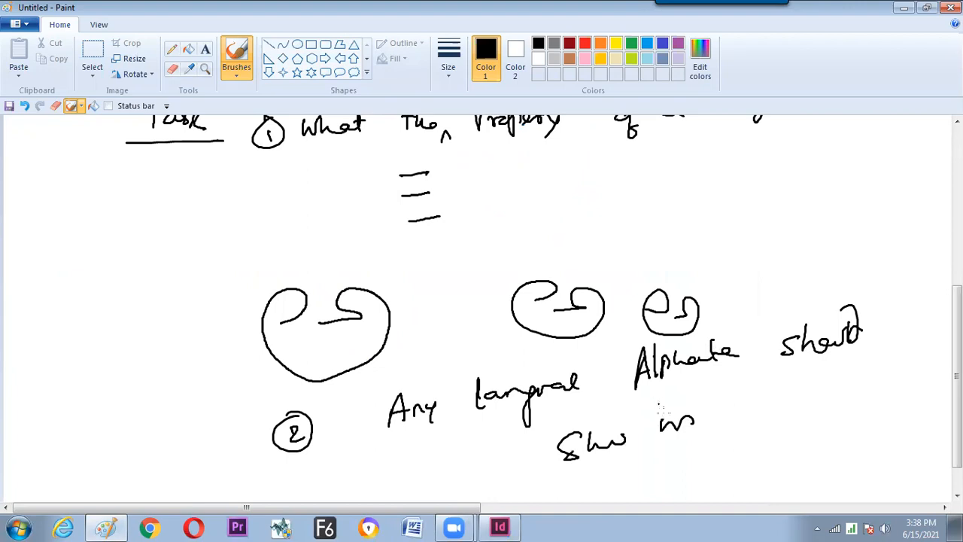
# - Complete task 2 with "dashed line with arrow head & Tail", tick both numbered tasks, and return to InDesign
pyautogui.moveTo(743, 408)
pyautogui.mouseDown()
pyautogui.moveTo(745, 379)
pyautogui.moveTo(770, 403)
pyautogui.moveTo(779, 393)
pyautogui.moveTo(783, 402)
pyautogui.moveTo(787, 383)
pyautogui.moveTo(807, 391)
pyautogui.moveTo(833, 372)
pyautogui.moveTo(894, 371)
pyautogui.mouseUp()
pyautogui.moveTo(706, 450)
pyautogui.mouseDown()
pyautogui.moveTo(755, 437)
pyautogui.moveTo(734, 429)
pyautogui.moveTo(786, 432)
pyautogui.moveTo(803, 417)
pyautogui.moveTo(867, 403)
pyautogui.mouseUp()
pyautogui.click(732, 425)
pyautogui.moveTo(781, 456)
pyautogui.mouseDown()
pyautogui.moveTo(784, 447)
pyautogui.moveTo(796, 460)
pyautogui.moveTo(812, 440)
pyautogui.mouseUp()
pyautogui.hotkey('ctrl', 'z')
pyautogui.moveTo(786, 457)
pyautogui.mouseDown()
pyautogui.moveTo(841, 452)
pyautogui.moveTo(871, 433)
pyautogui.moveTo(890, 441)
pyautogui.moveTo(888, 455)
pyautogui.moveTo(909, 460)
pyautogui.moveTo(921, 450)
pyautogui.mouseUp()
pyautogui.moveTo(215, 418); pyautogui.dragTo(242, 424)
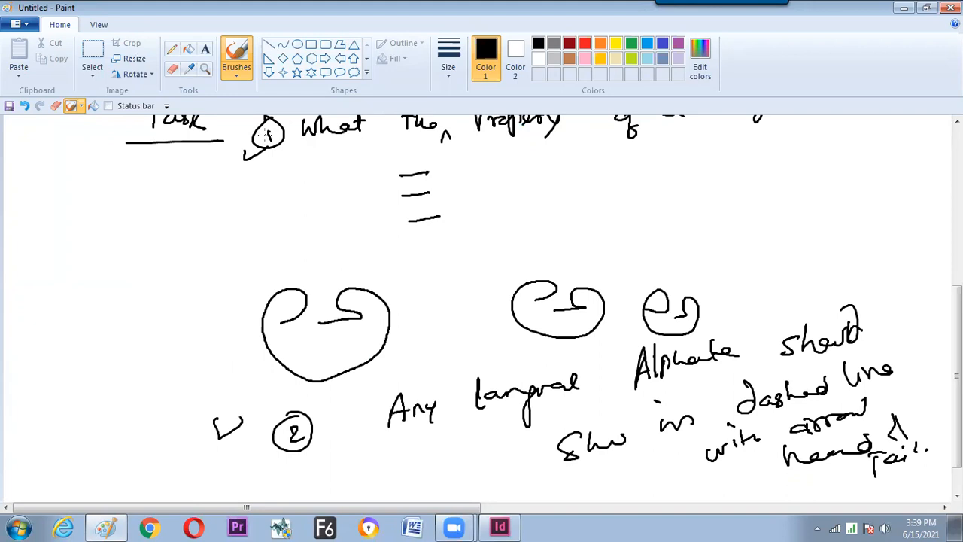
pyautogui.hotkey('alt', 'Tab')
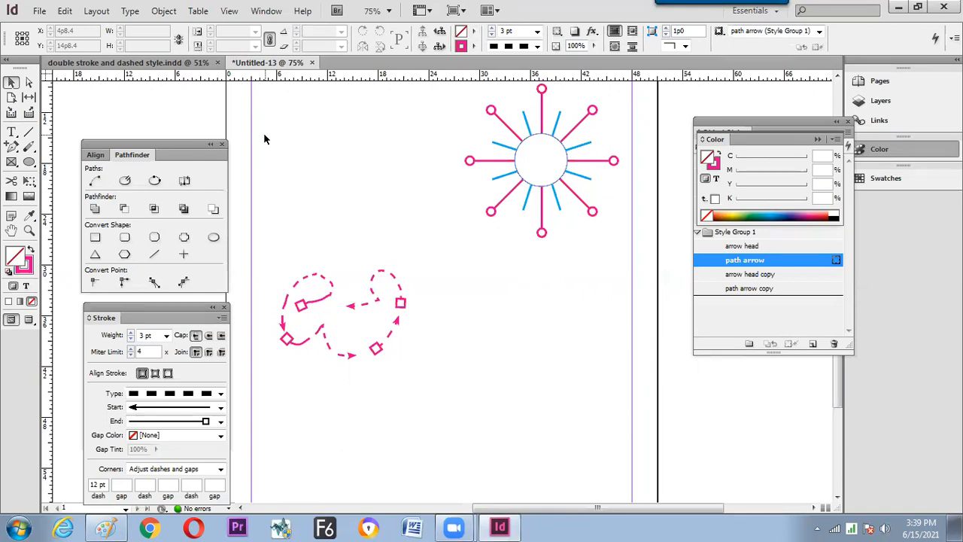
# - Copy all pieces of the split curled path, paste them in place, and lock the pasted copies
pyautogui.moveTo(408, 253); pyautogui.dragTo(268, 390)
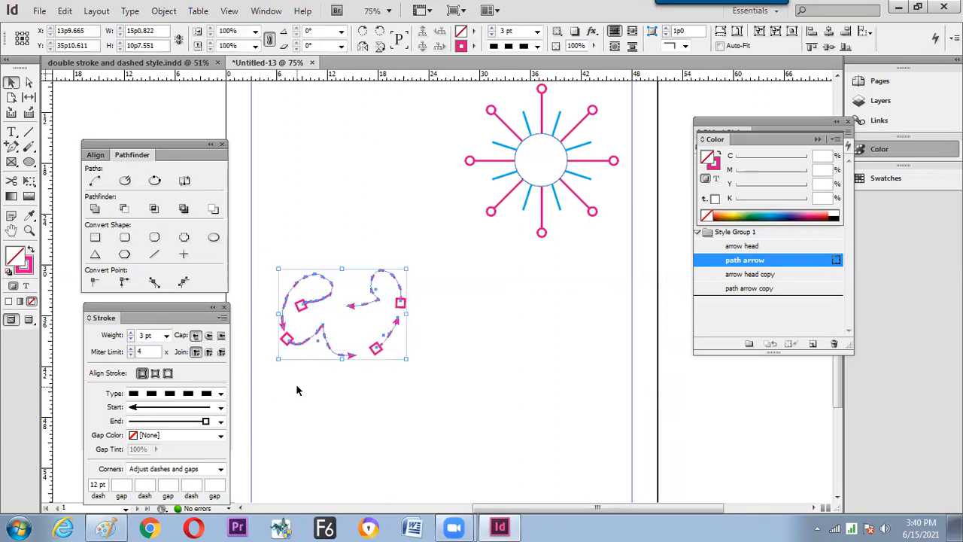
pyautogui.hotkey('ctrl', 'c')
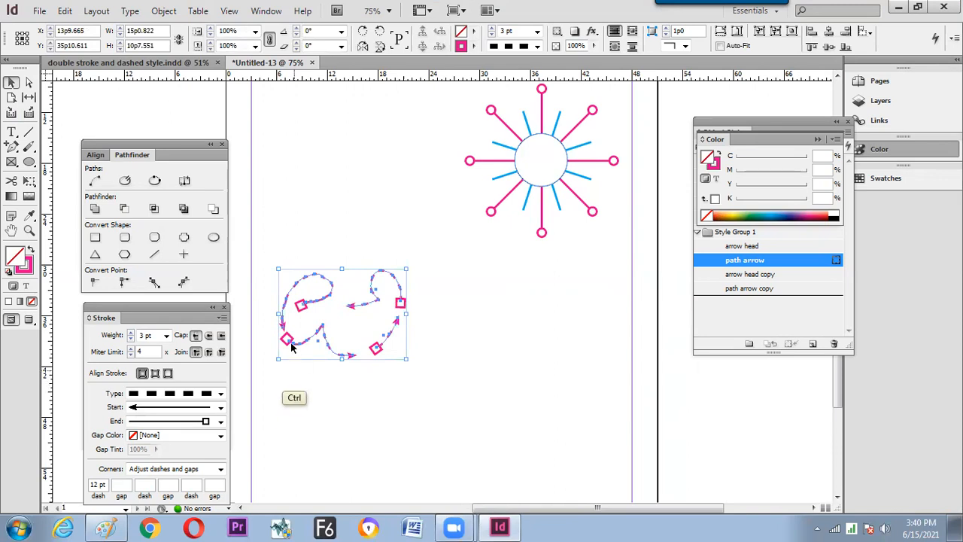
pyautogui.click(96, 10)
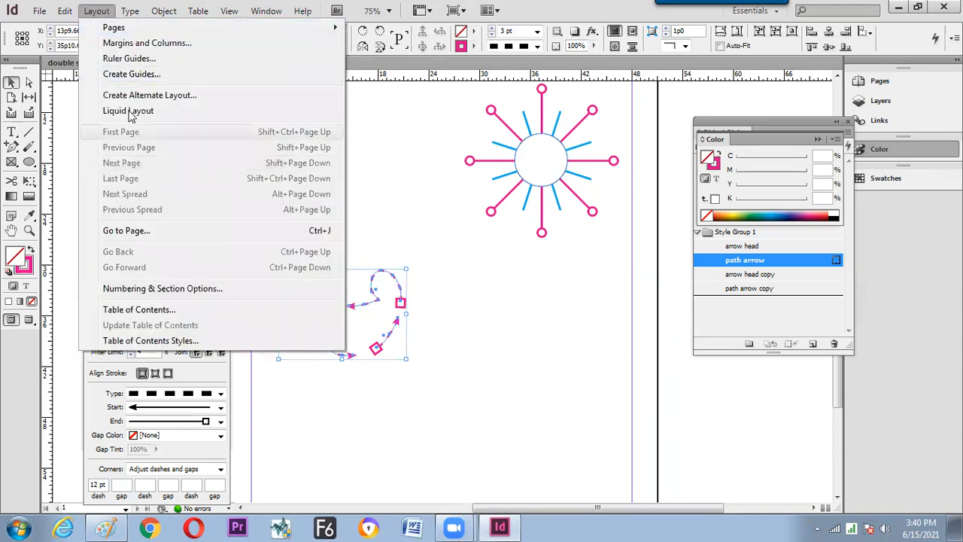
pyautogui.press('Escape')
pyautogui.click(65, 11)
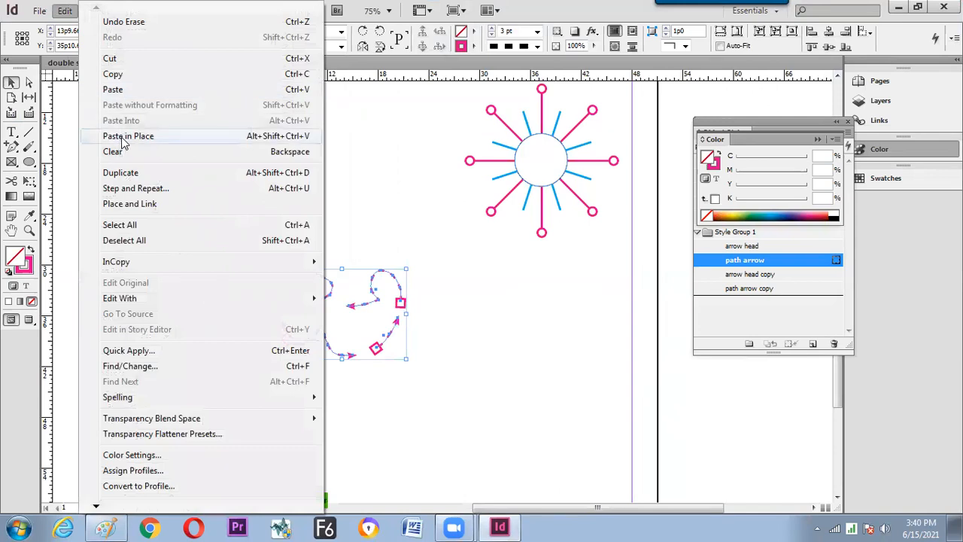
pyautogui.click(121, 140)
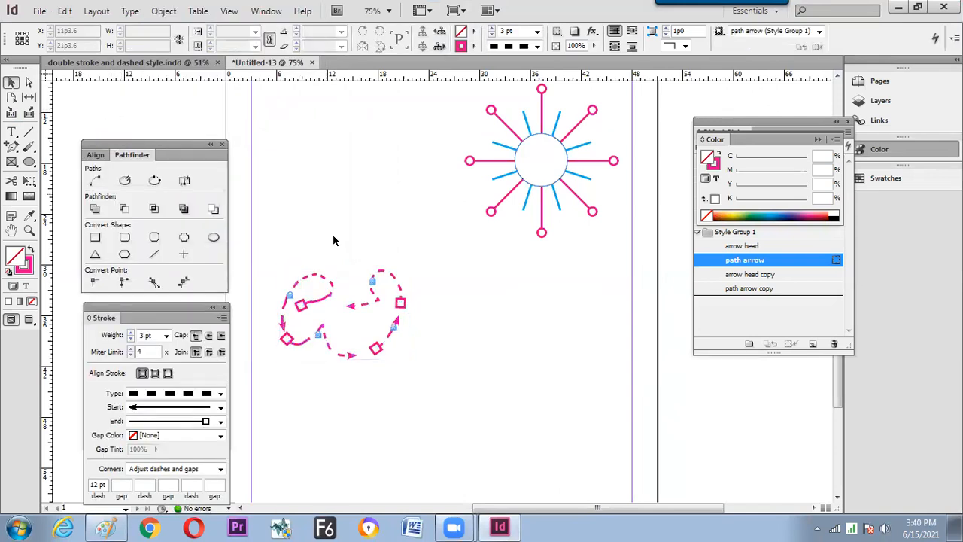
# - Select the unlocked curled path pieces and move the Color panel clear of the Object Styles list
pyautogui.moveTo(273, 239); pyautogui.dragTo(426, 395)
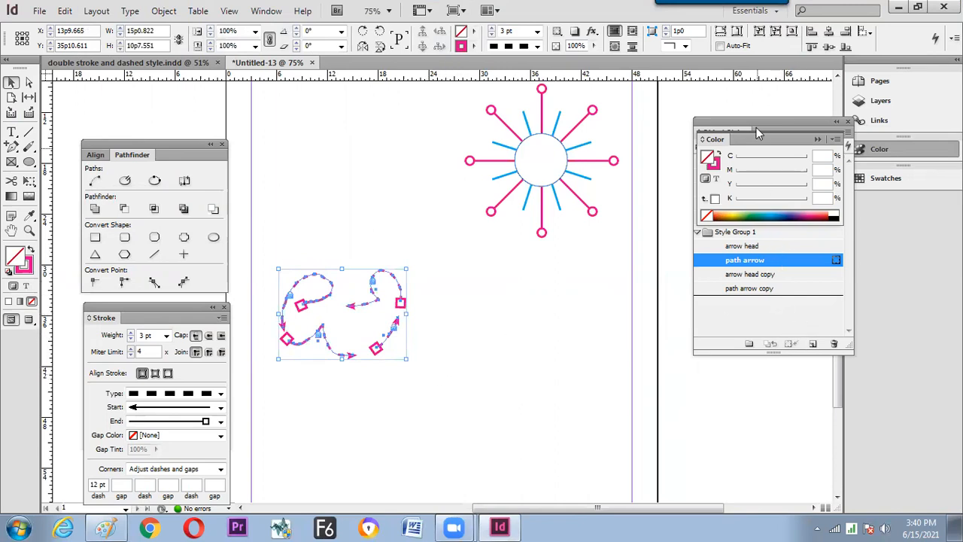
pyautogui.moveTo(789, 144); pyautogui.dragTo(649, 298)
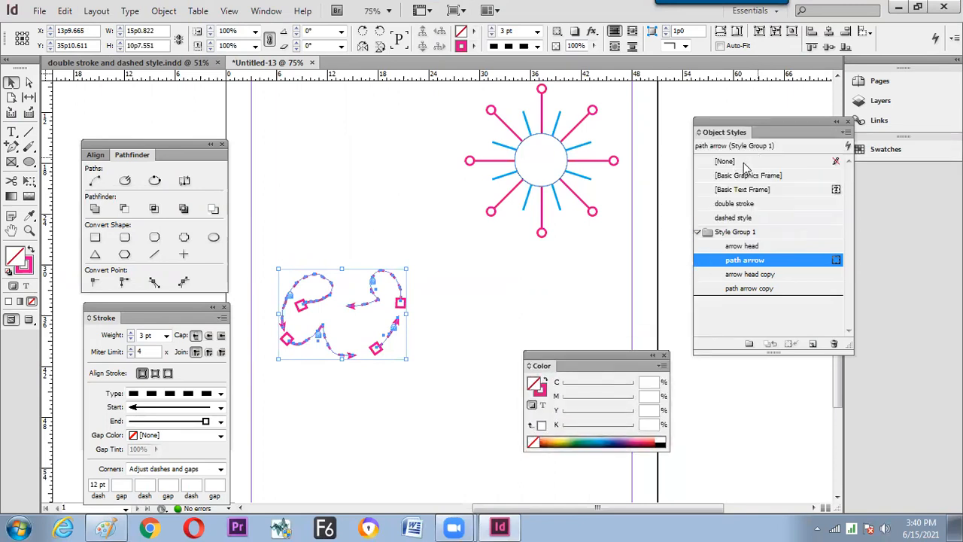
# - Try the Style Group 1 arrow styles, the basic frame styles, dashed style and [None] on the selected path pieces
pyautogui.click(752, 274)
pyautogui.click(752, 288)
pyautogui.click(753, 274)
pyautogui.click(749, 261)
pyautogui.click(751, 232)
pyautogui.click(750, 249)
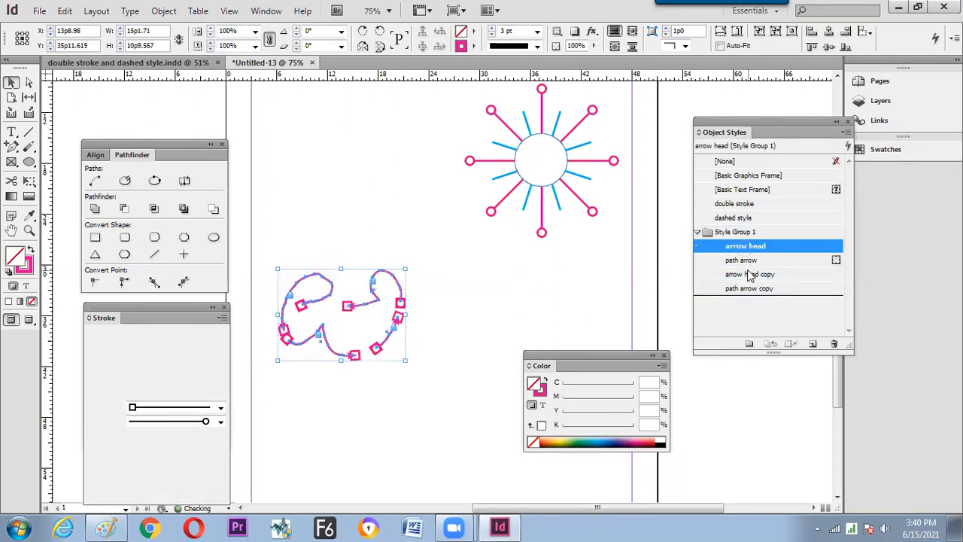
pyautogui.click(750, 275)
pyautogui.click(772, 176)
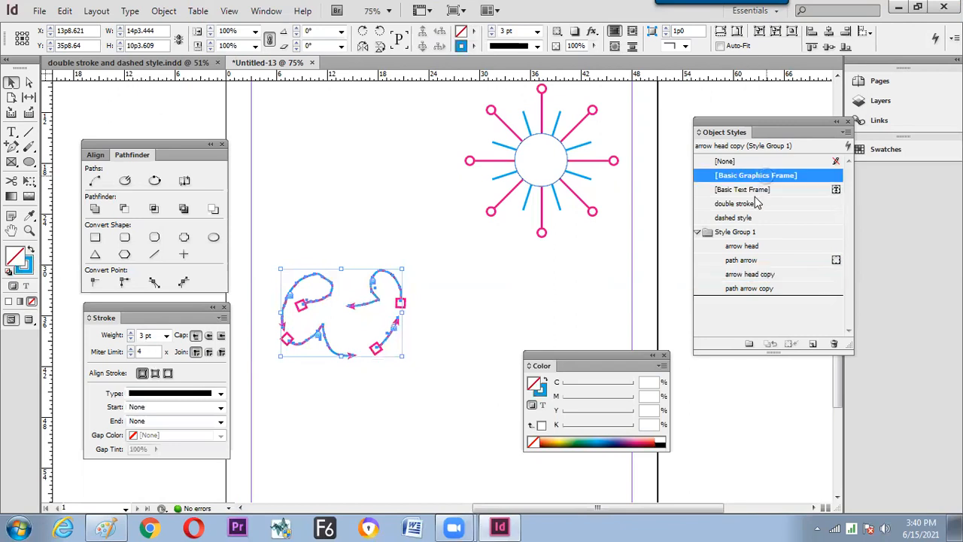
pyautogui.click(753, 190)
pyautogui.click(749, 218)
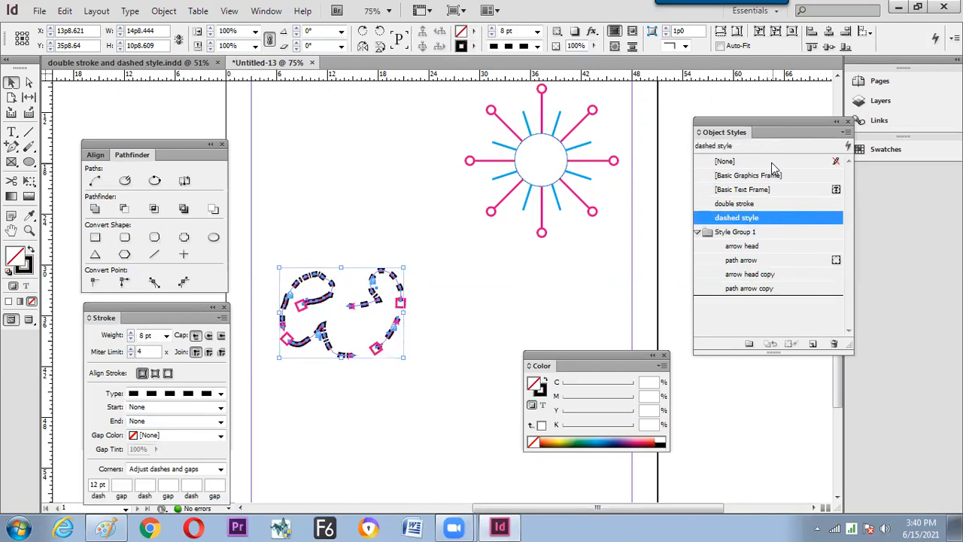
pyautogui.click(771, 162)
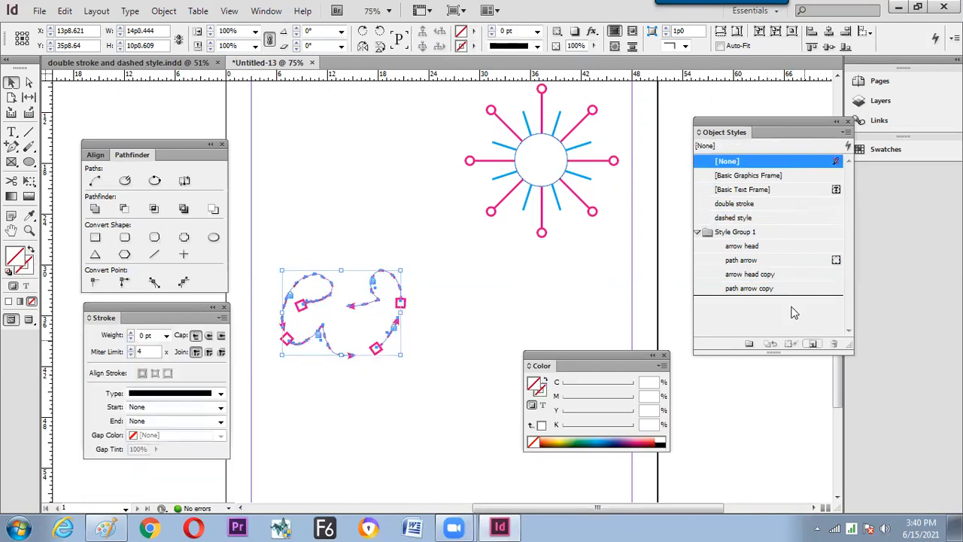
# - Apply [Basic Graphics Frame] to the selected path pieces, and create and apply a new object style based on it
pyautogui.click(762, 175)
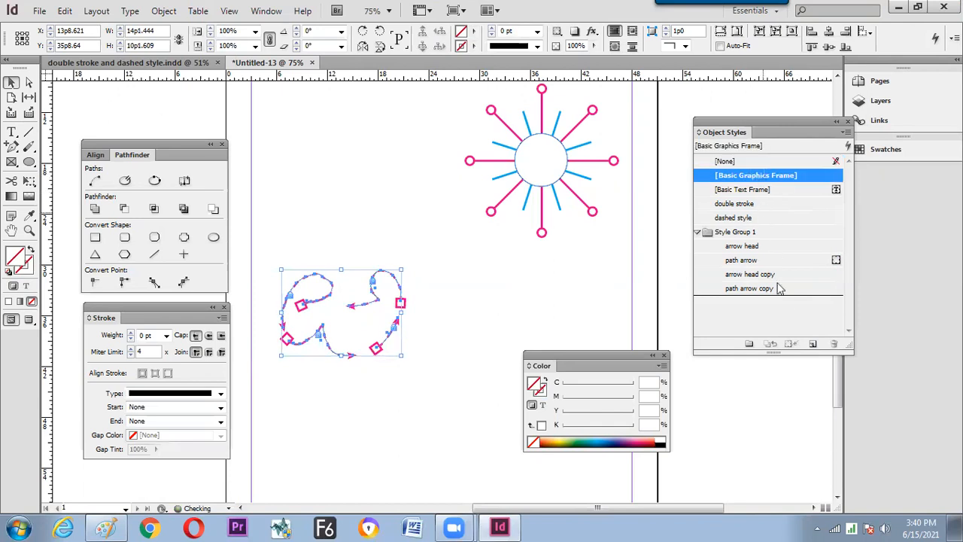
pyautogui.click(813, 344)
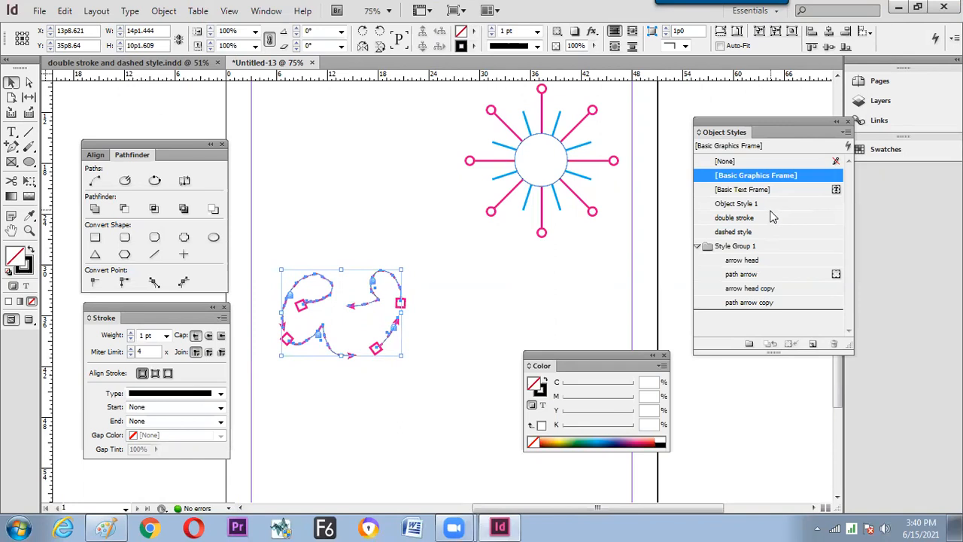
pyautogui.click(752, 204)
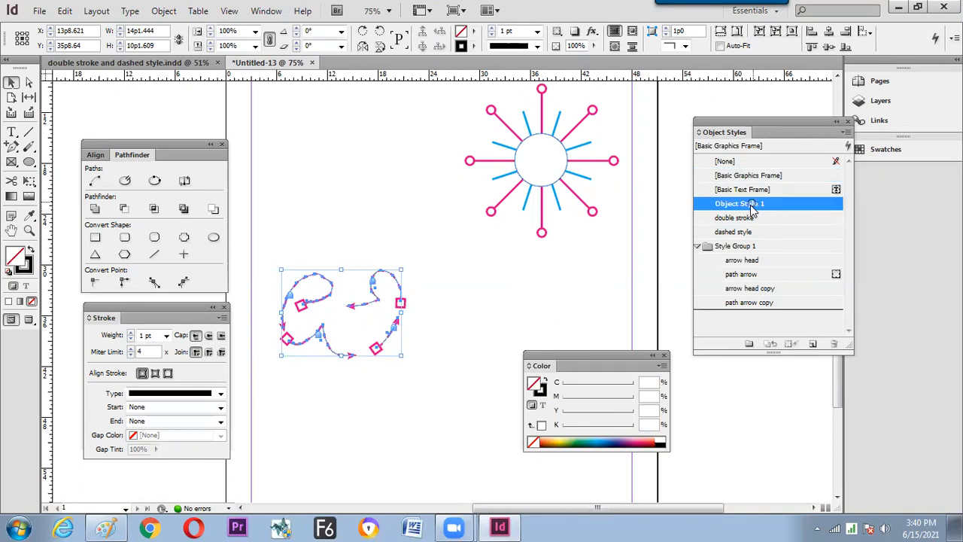
# - Set the new object style's stroke to 8 pt in C=100 M=0 Y=0 K=0, and inspect the stacked paths up close
pyautogui.doubleClick(758, 205)
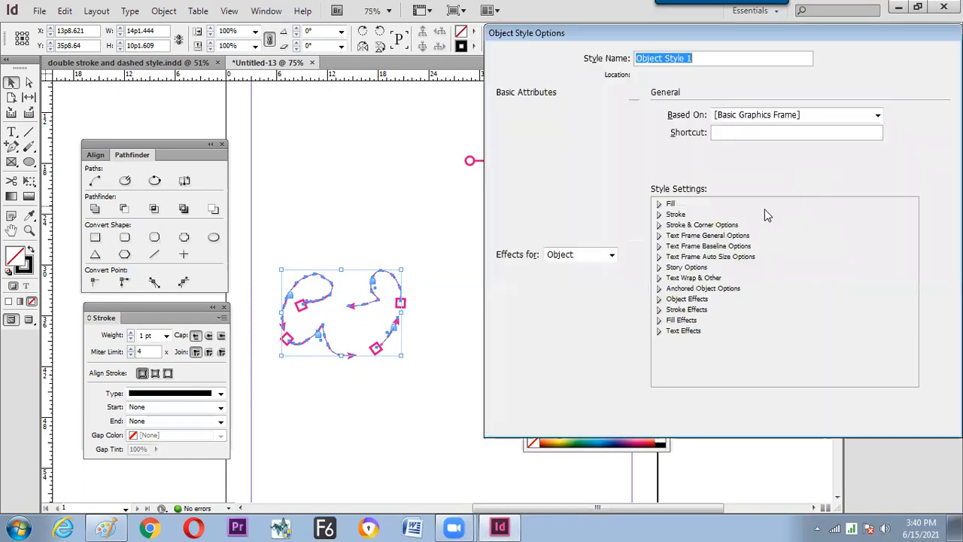
pyautogui.click(561, 130)
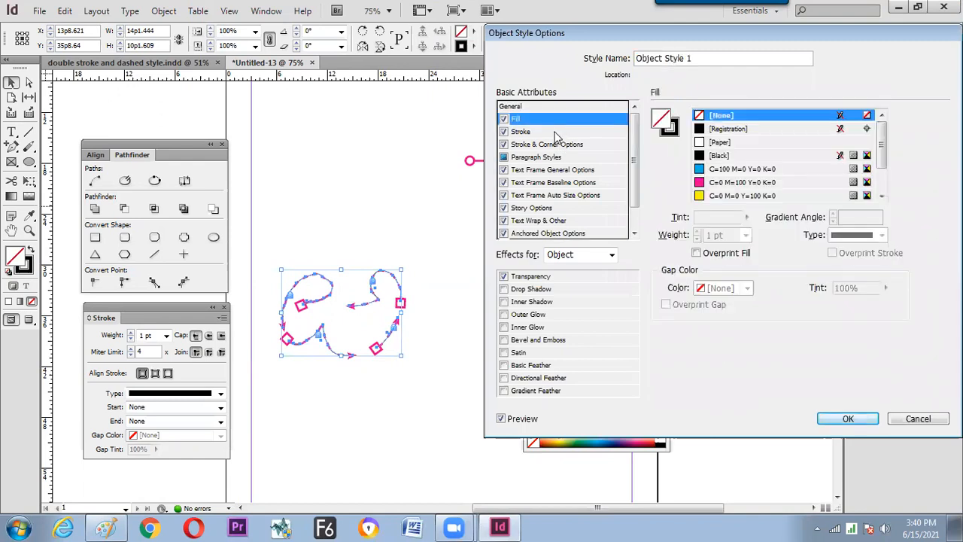
pyautogui.click(698, 231)
pyautogui.click(698, 231)
pyautogui.click(698, 232)
pyautogui.click(698, 231)
pyautogui.click(698, 231)
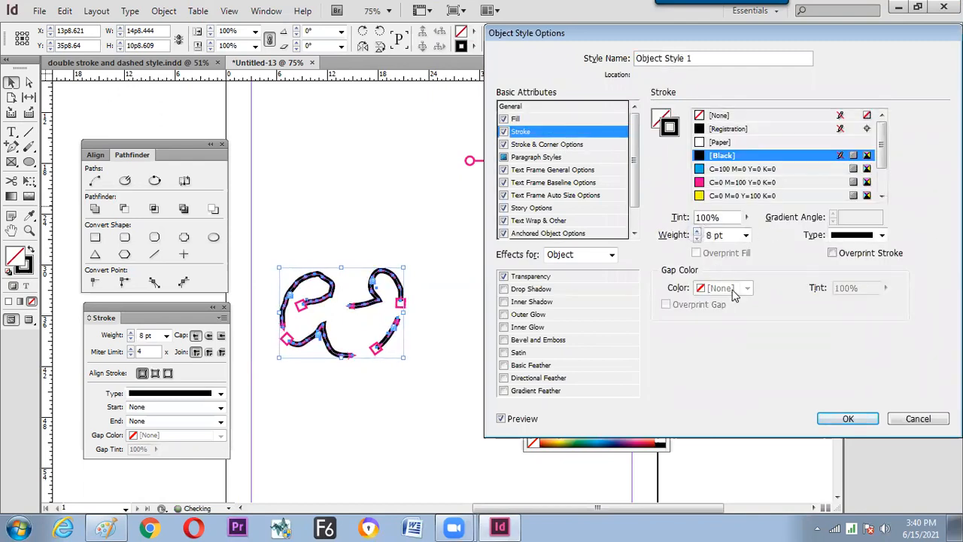
pyautogui.click(719, 142)
pyautogui.click(721, 169)
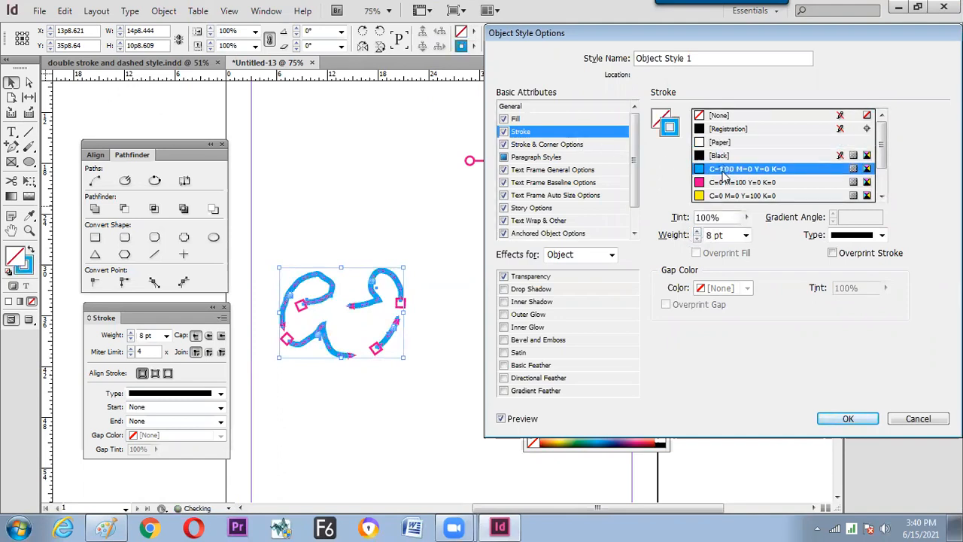
pyautogui.click(834, 419)
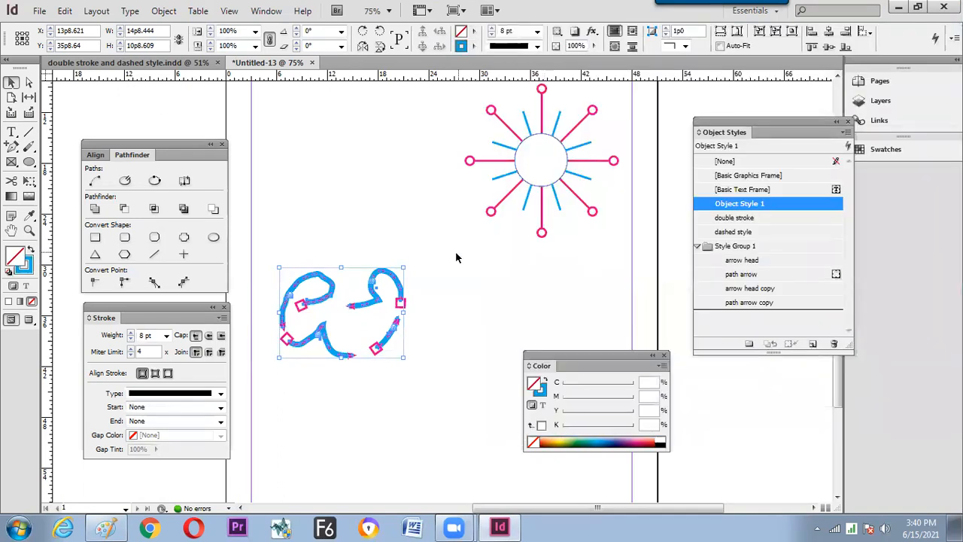
pyautogui.click(456, 257)
pyautogui.press('z')
pyautogui.moveTo(318, 215); pyautogui.dragTo(448, 366)
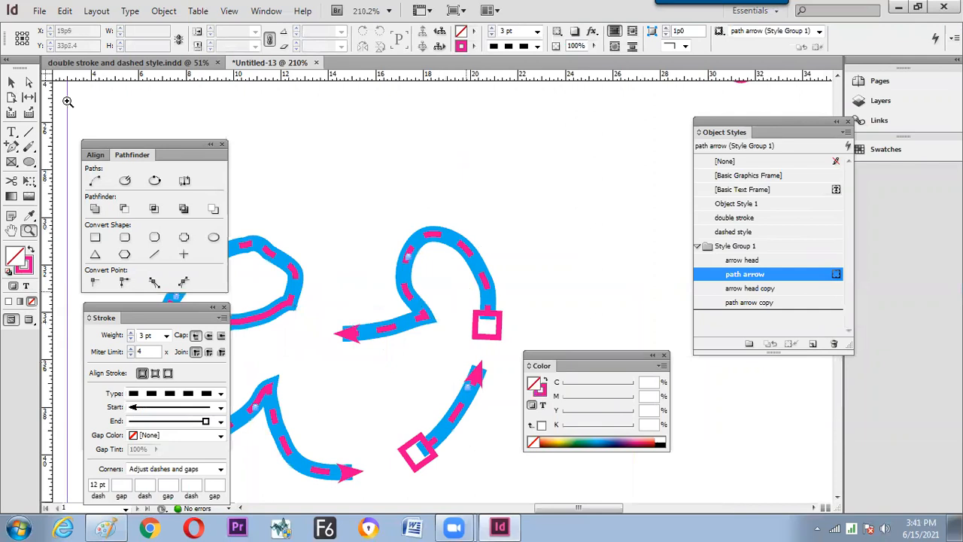
# - Unlock all locked objects on the spread and select only the dashed curled path on the right
pyautogui.click(6, 84)
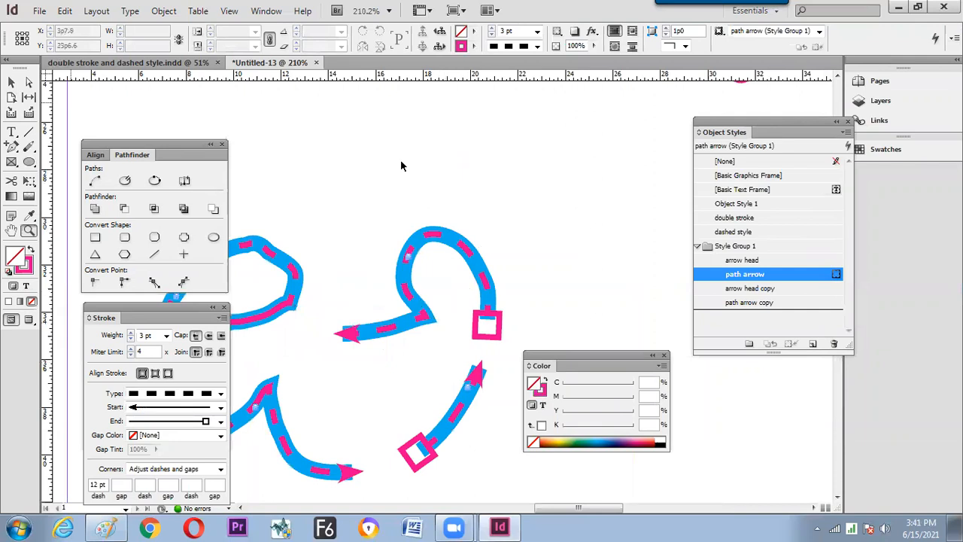
pyautogui.click(475, 269)
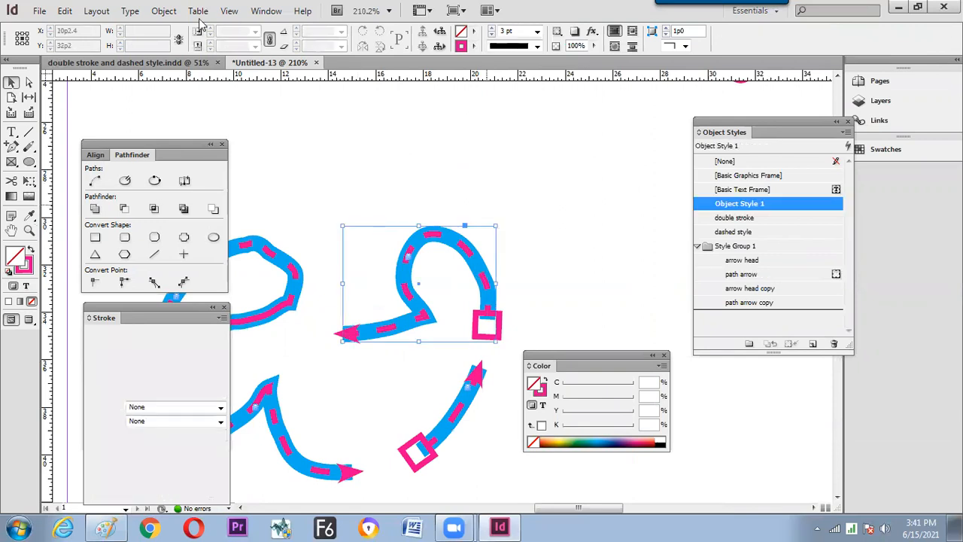
pyautogui.click(165, 12)
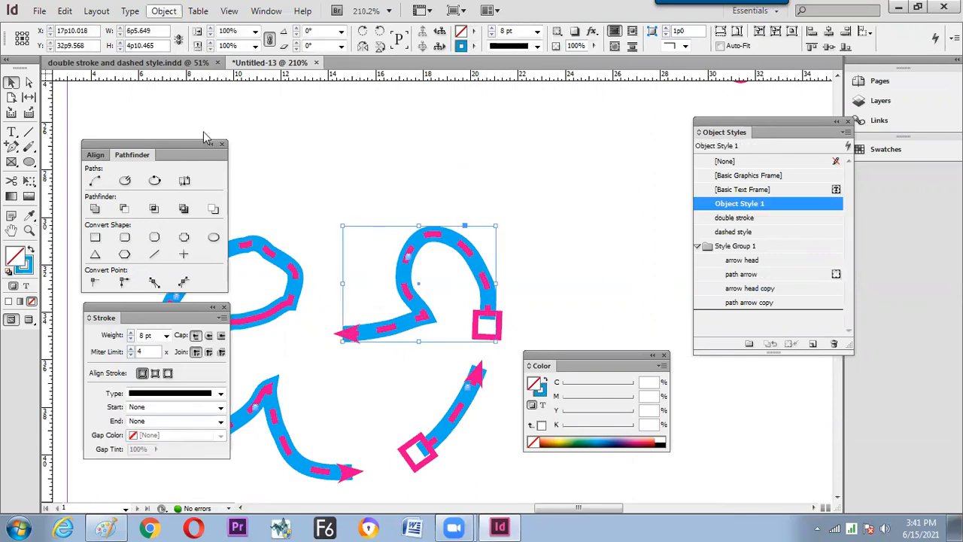
pyautogui.click(209, 143)
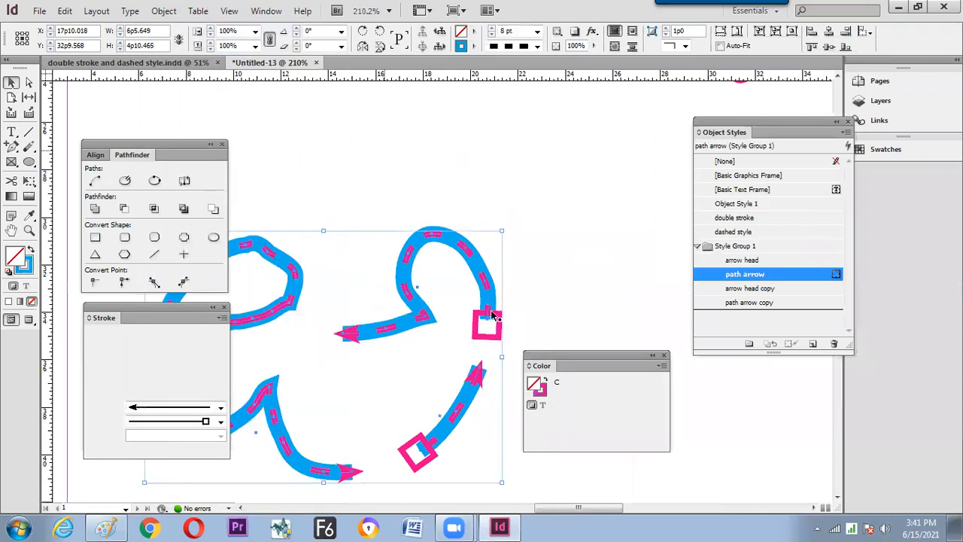
pyautogui.click(487, 317)
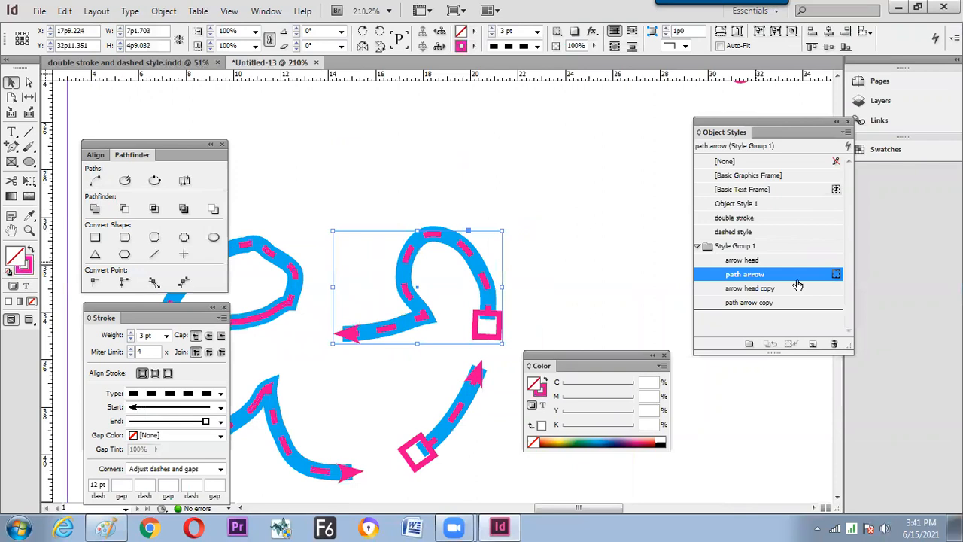
pyautogui.doubleClick(771, 273)
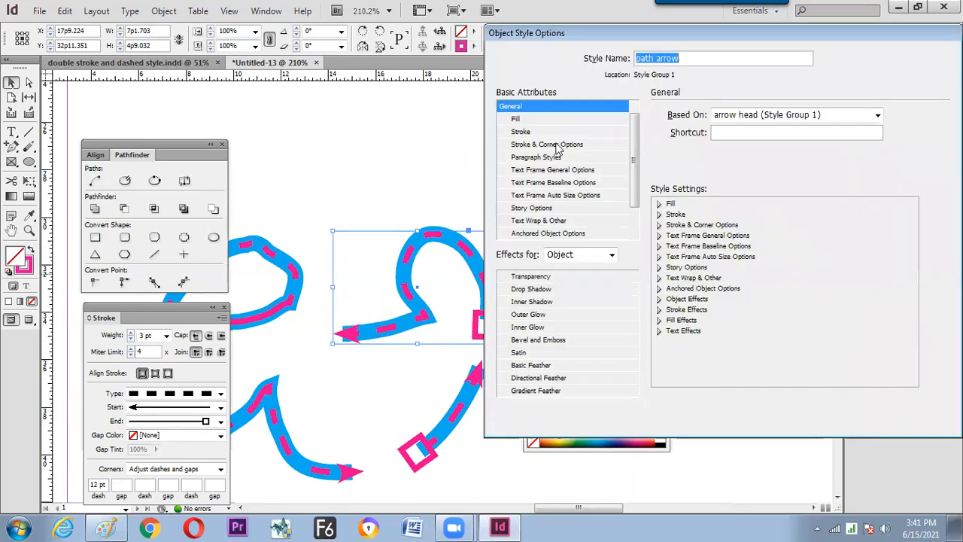
pyautogui.click(564, 134)
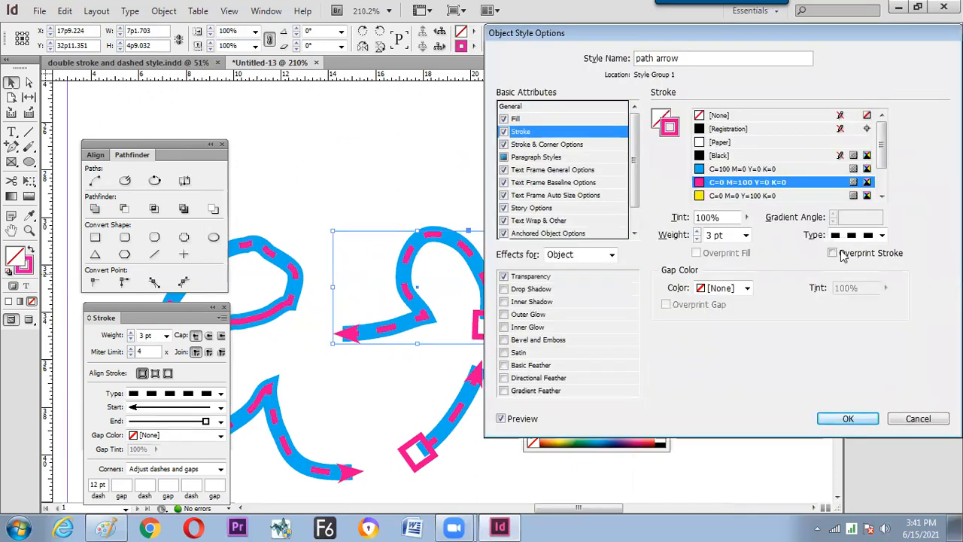
pyautogui.click(881, 236)
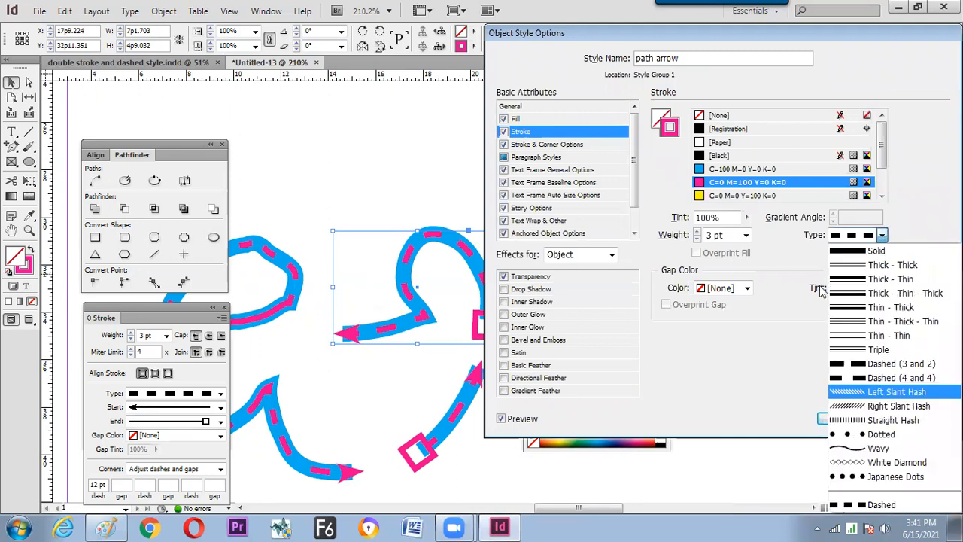
pyautogui.click(729, 31)
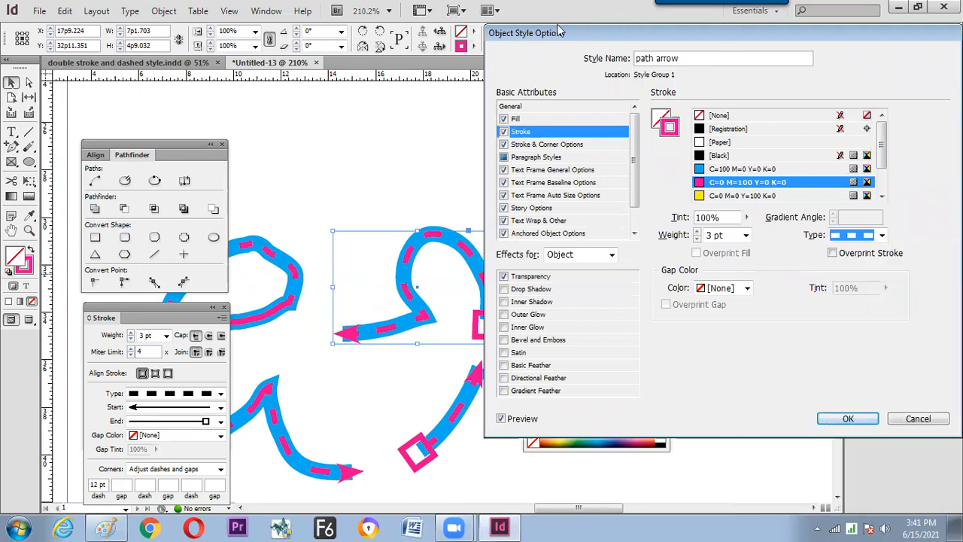
pyautogui.moveTo(561, 30); pyautogui.dragTo(407, 8)
pyautogui.click(699, 393)
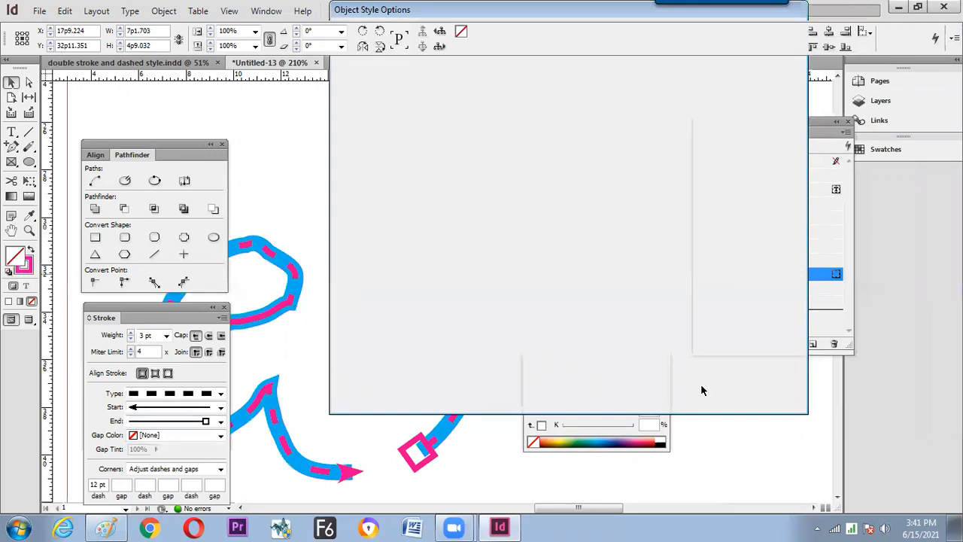
# - Edit the path arrow object style, setting its stroke type to Japanese Dots
pyautogui.doubleClick(779, 278)
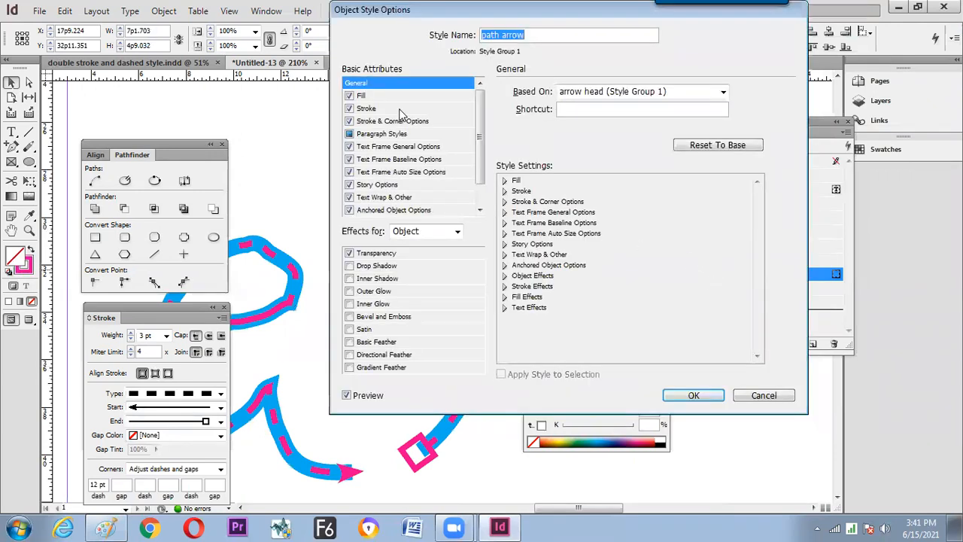
pyautogui.click(399, 109)
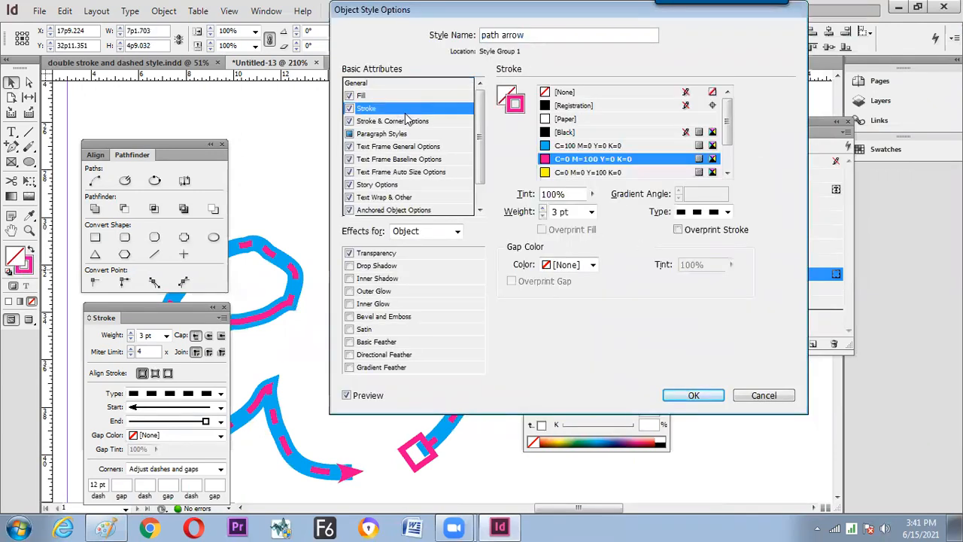
pyautogui.click(729, 213)
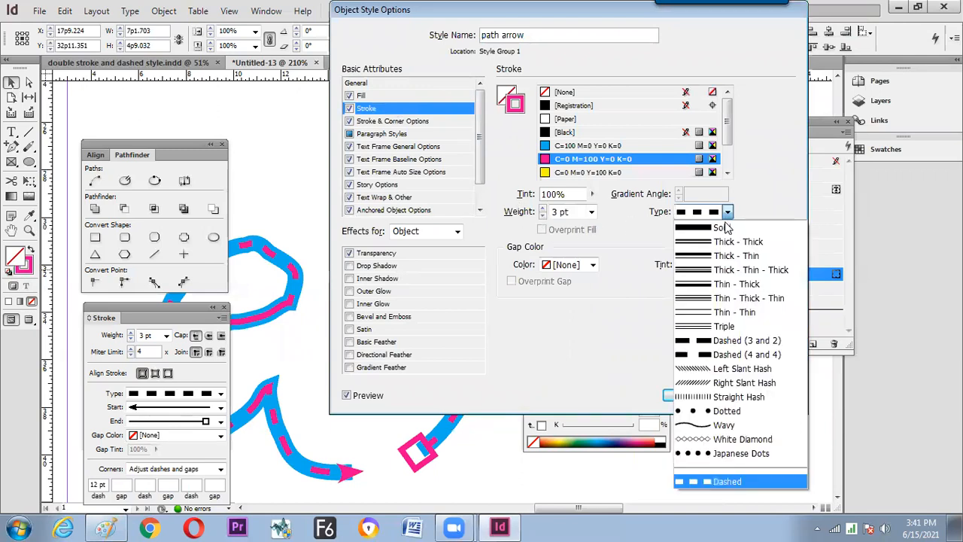
pyautogui.click(767, 455)
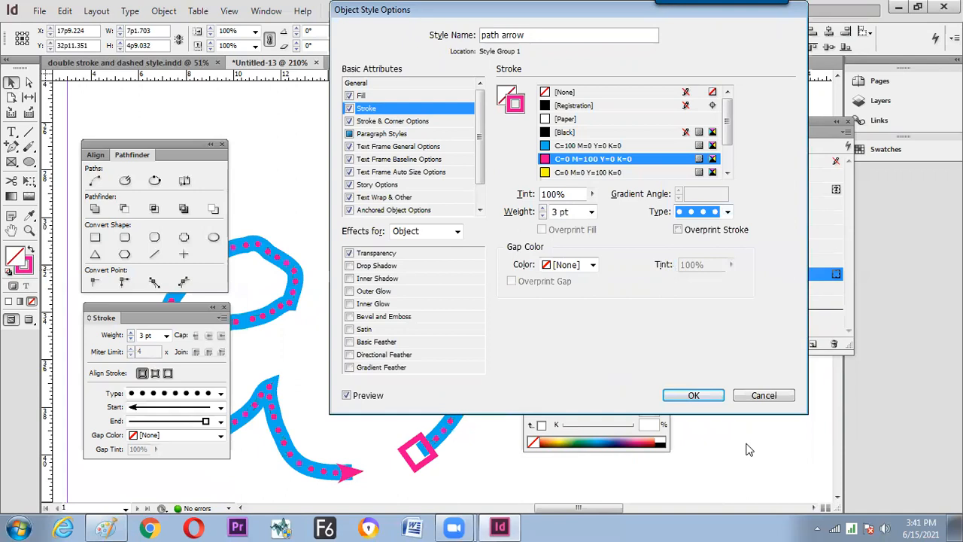
pyautogui.click(693, 395)
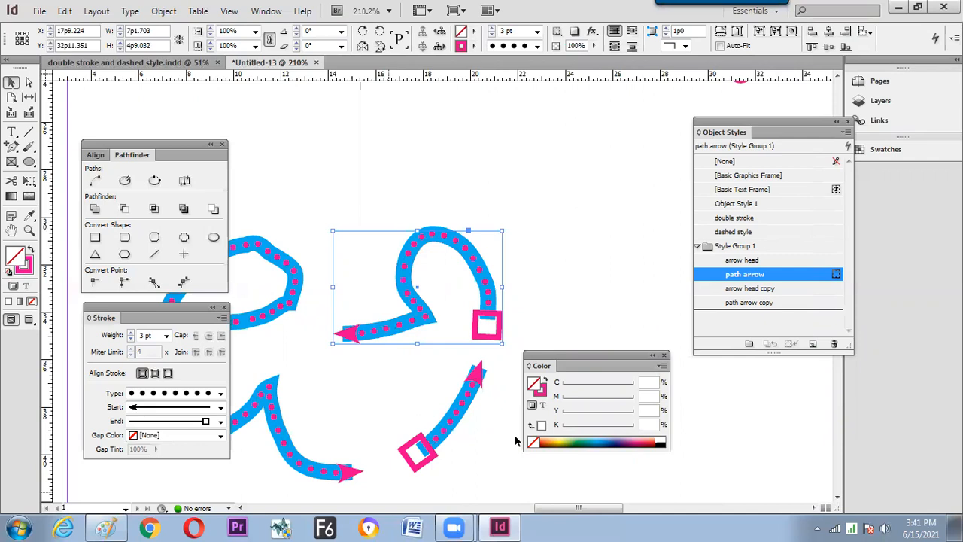
# - Deselect the path and create a new one-page Letter print document with the default preset
pyautogui.hotkey('ctrl', 's')
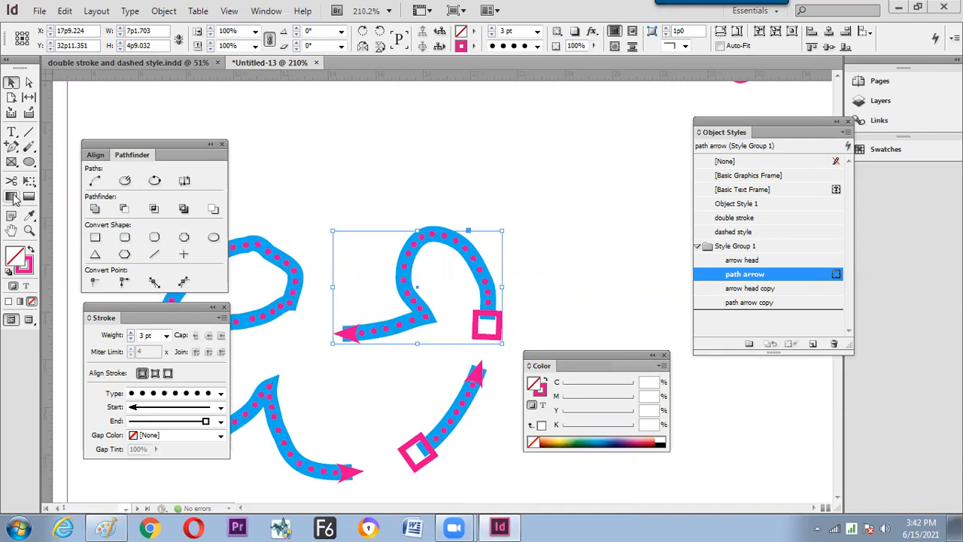
pyautogui.click(300, 144)
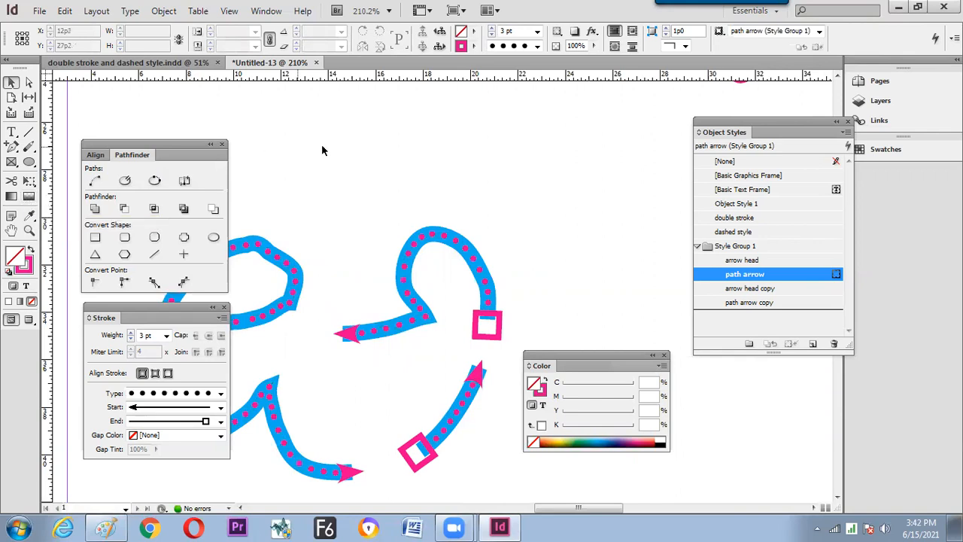
pyautogui.press('ctrl')
pyautogui.hotkey('ctrl', 'n')
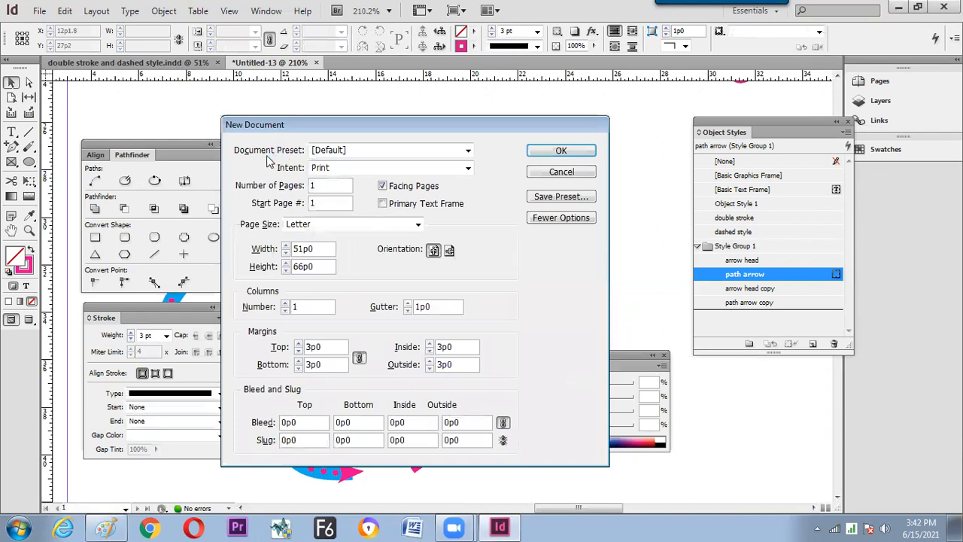
pyautogui.press('Return')
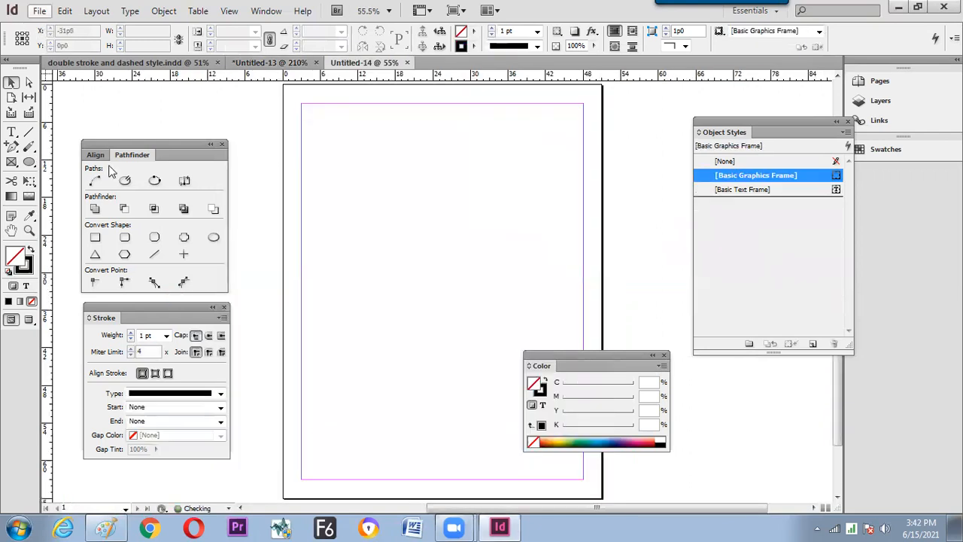
# - Place Chrysanthemum copy.jpg from the desktop's class folder at about 35p2 by 26p5, positioned in the page's upper middle
pyautogui.hotkey('alt', 'f')
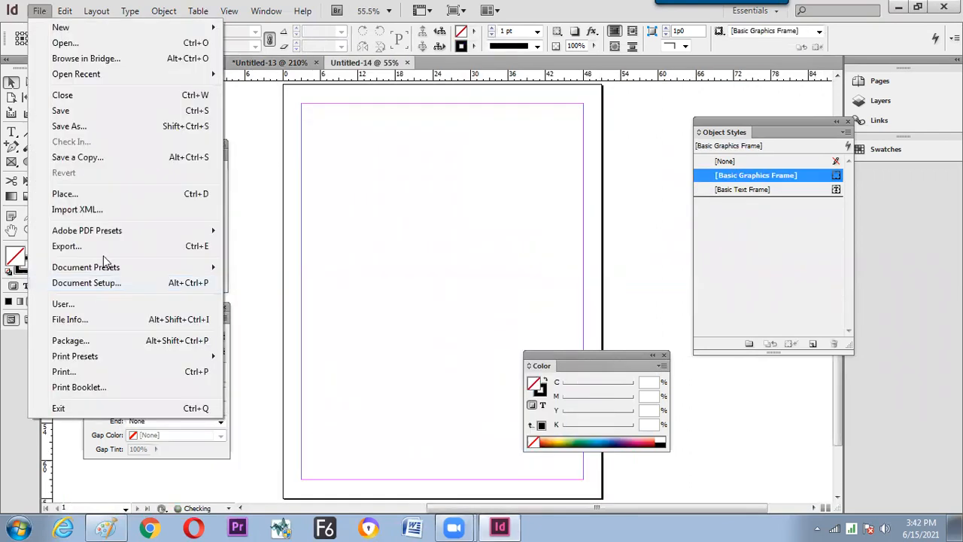
pyautogui.click(129, 194)
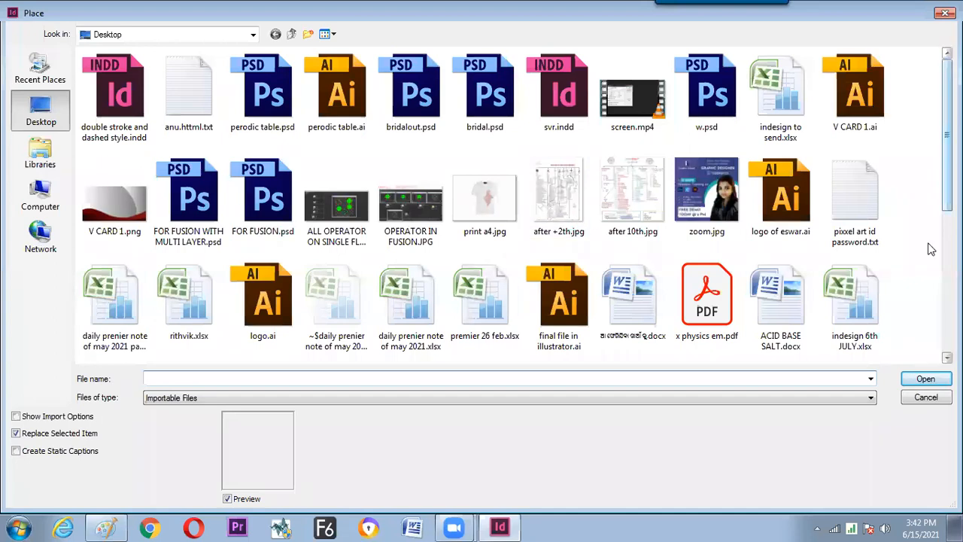
pyautogui.scroll(-3, 930, 248)
pyautogui.scroll(-1, 652, 256)
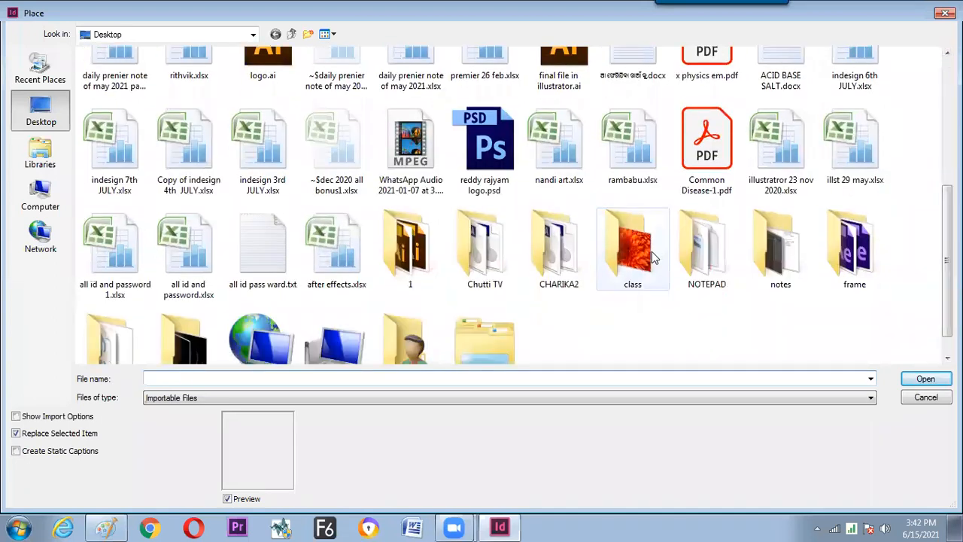
pyautogui.doubleClick(651, 251)
pyautogui.click(140, 110)
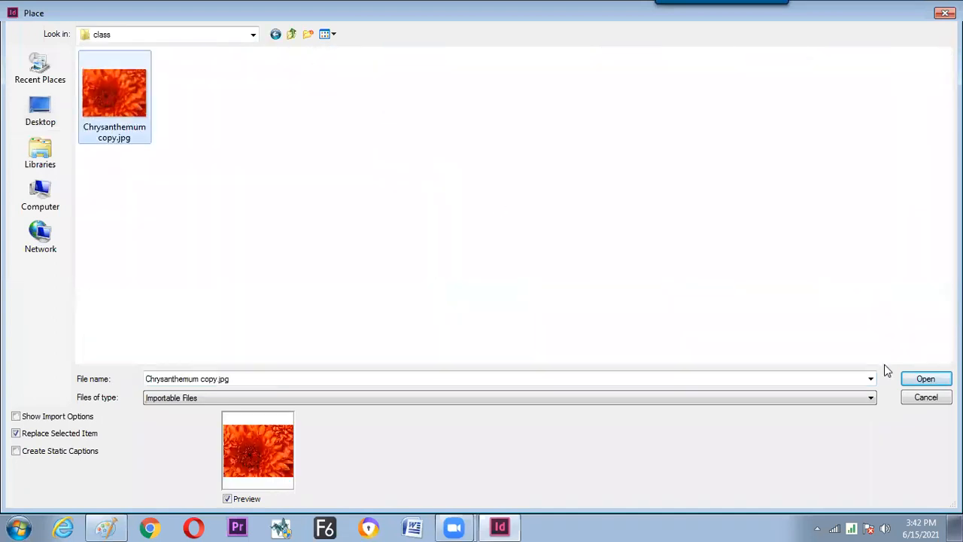
pyautogui.click(919, 383)
pyautogui.moveTo(298, 154); pyautogui.dragTo(492, 314)
pyautogui.moveTo(438, 267); pyautogui.dragTo(478, 280)
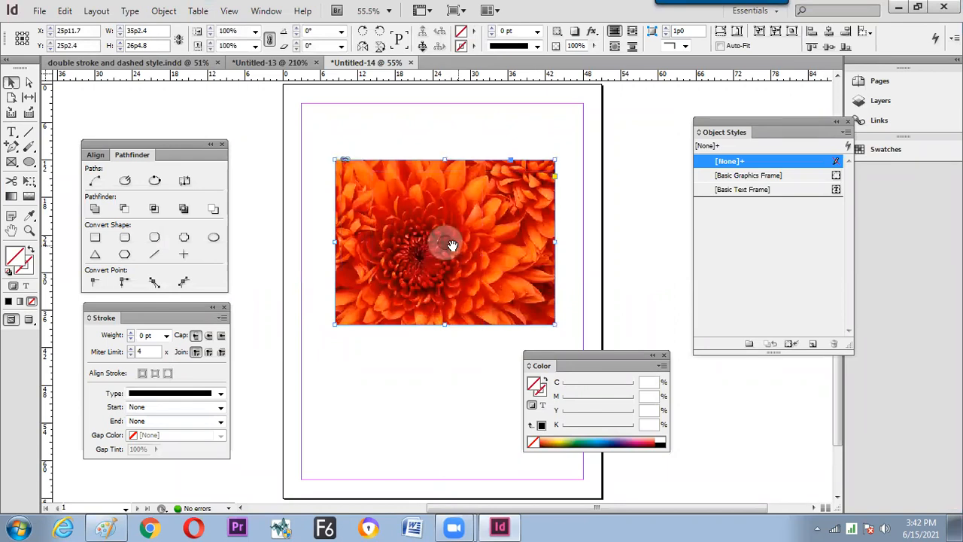
# - Fade the flower image out toward its right edge with a horizontal Gradient Feather, and move the image left onto the page margin
pyautogui.click(29, 196)
pyautogui.moveTo(525, 226); pyautogui.dragTo(429, 231)
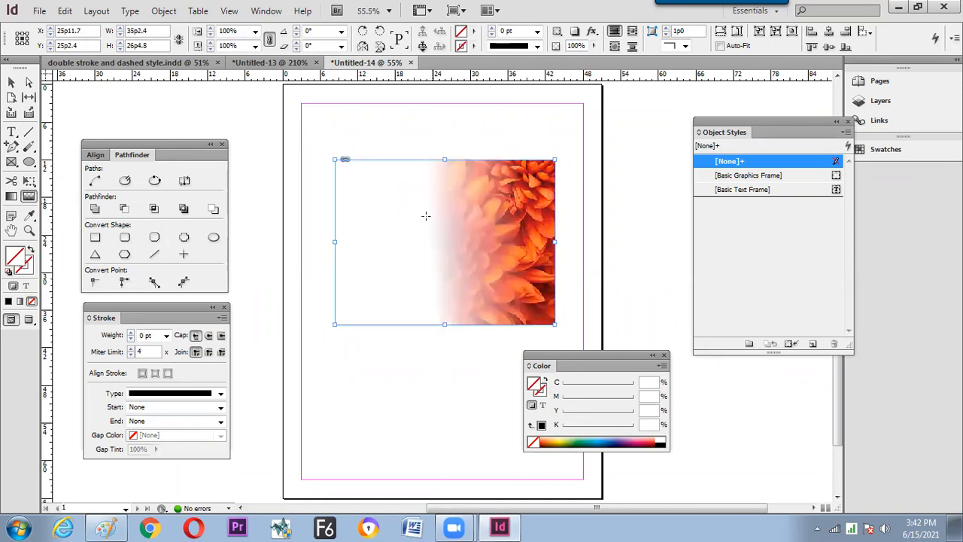
pyautogui.hotkey('ctrl', 'z')
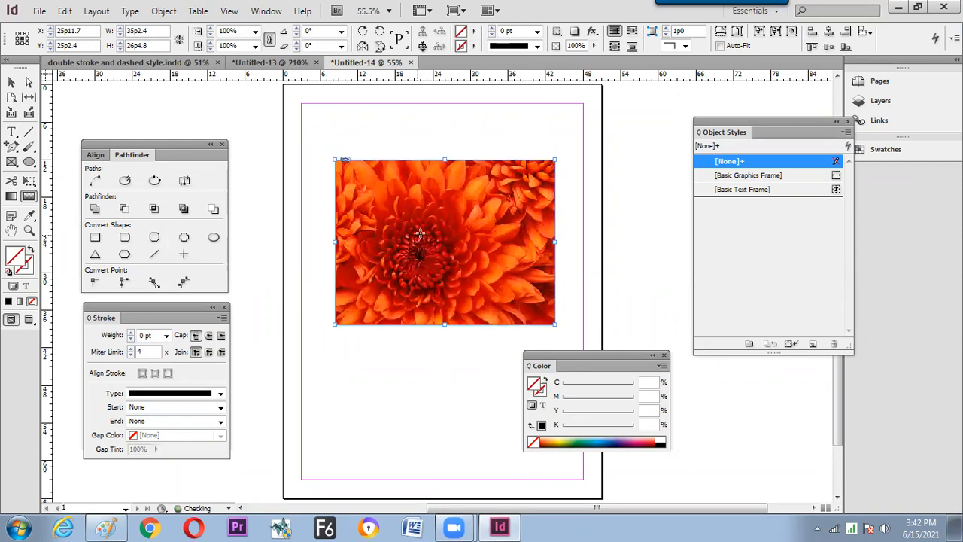
pyautogui.moveTo(417, 237); pyautogui.dragTo(464, 236)
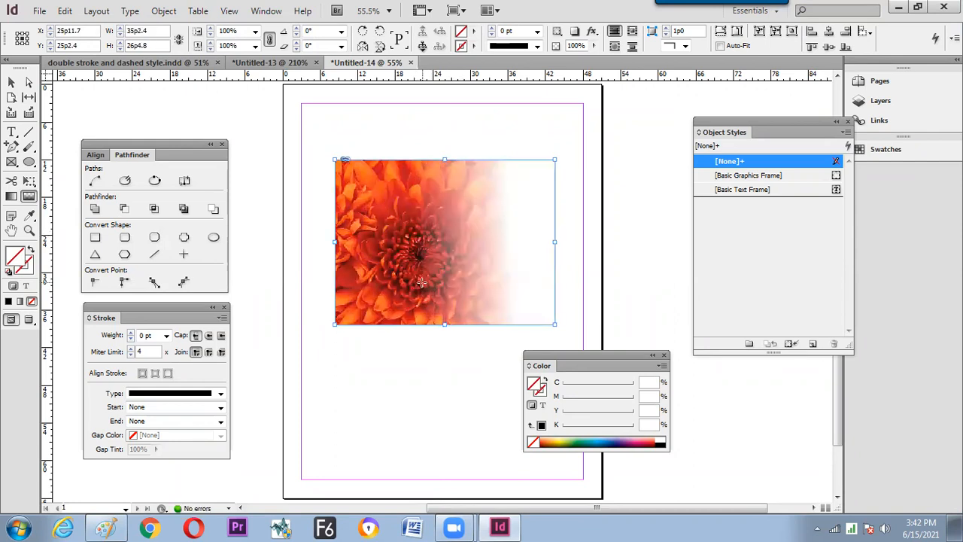
pyautogui.click(11, 81)
pyautogui.moveTo(444, 241); pyautogui.dragTo(404, 242)
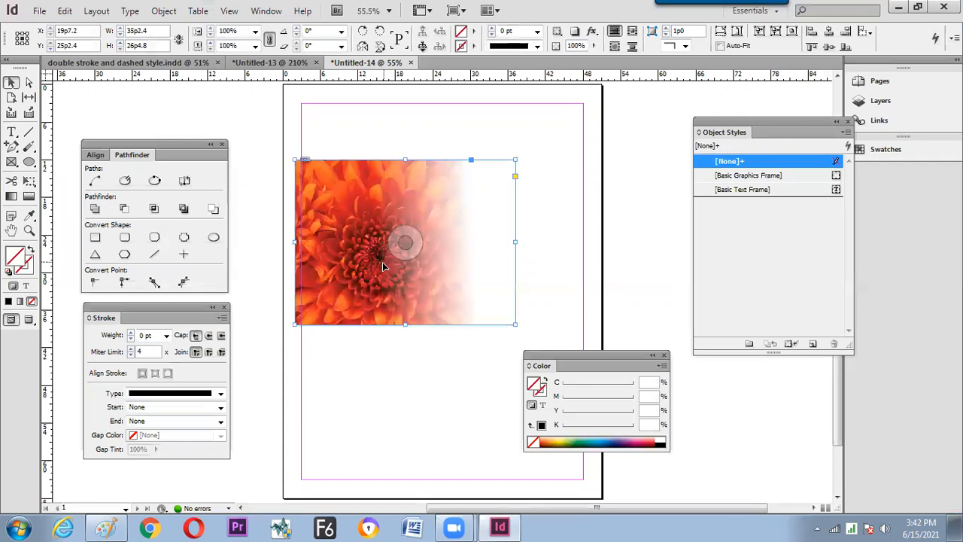
pyautogui.click(366, 361)
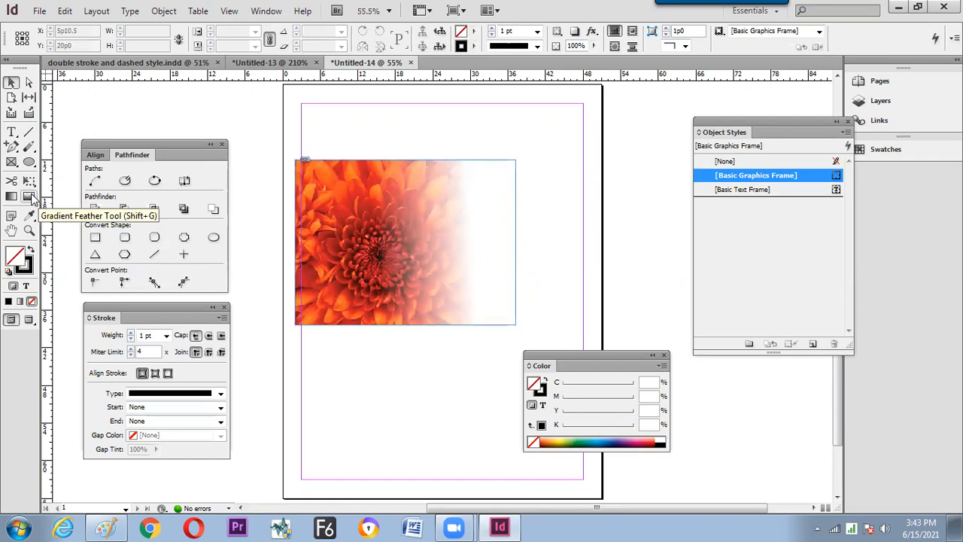
# - Draw an ellipse about 19p4 by 16p8 below the image and fill it with the default white-to-black gradient
pyautogui.click(29, 162)
pyautogui.moveTo(299, 348); pyautogui.dragTo(420, 451)
pyautogui.click(11, 197)
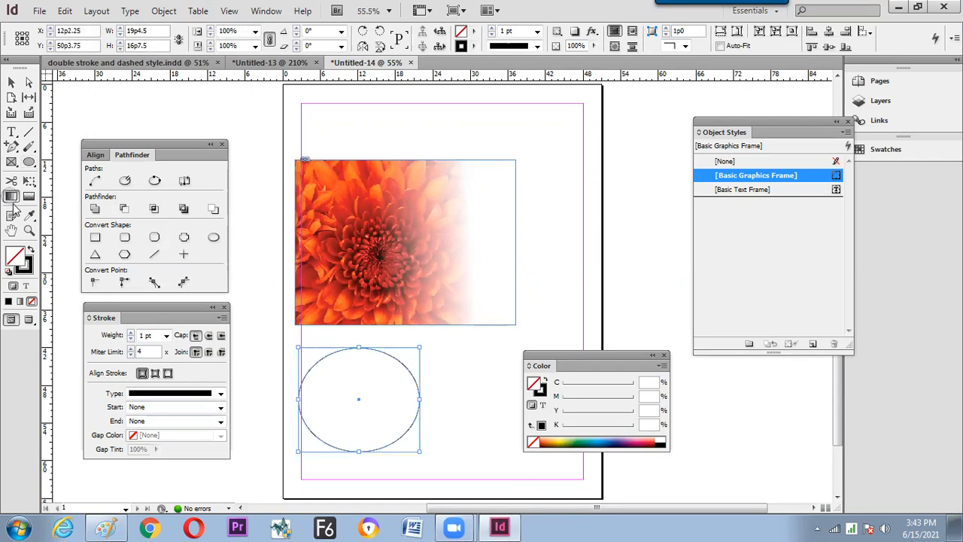
pyautogui.click(20, 303)
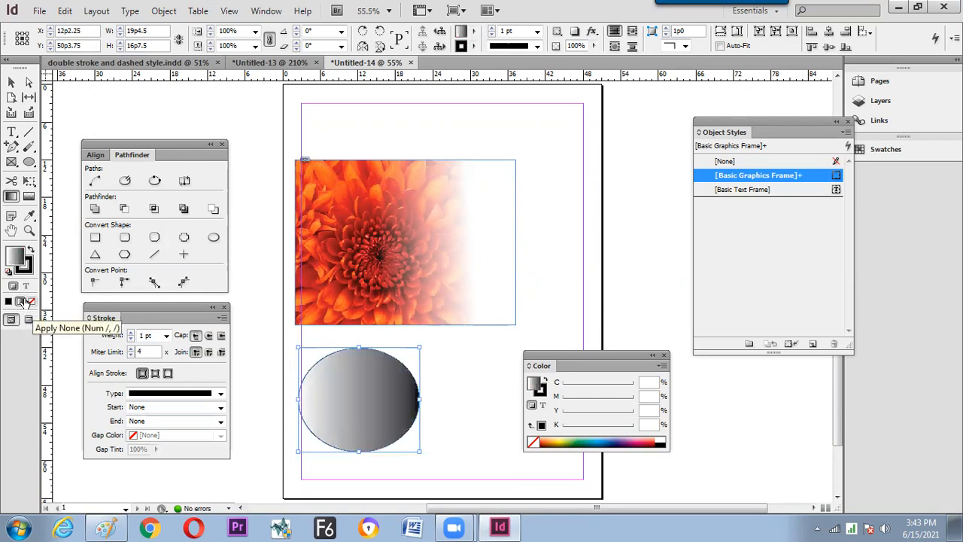
# - Fade the ellipse diagonally toward its lower right with Gradient Feather, and move it slightly down and left
pyautogui.click(28, 196)
pyautogui.moveTo(325, 360); pyautogui.dragTo(386, 426)
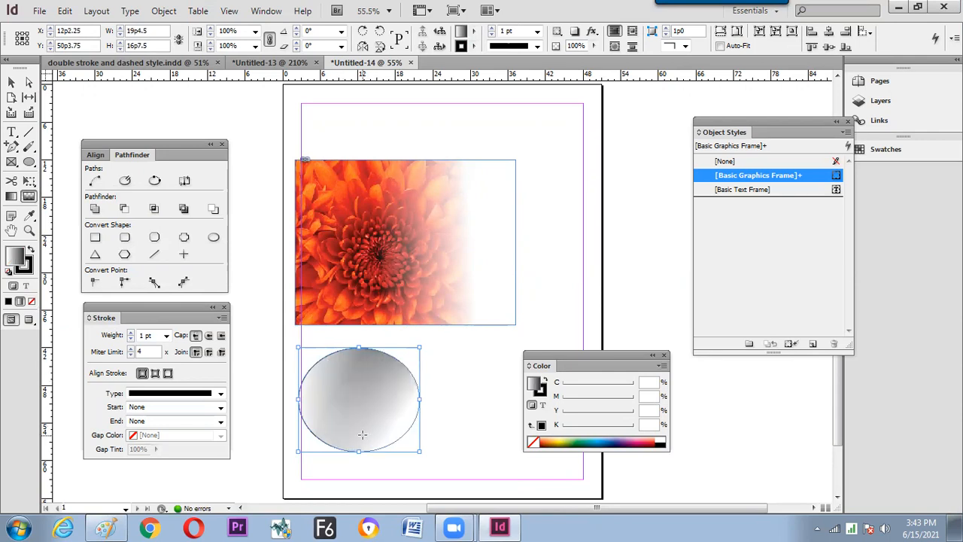
pyautogui.moveTo(358, 399); pyautogui.dragTo(394, 421)
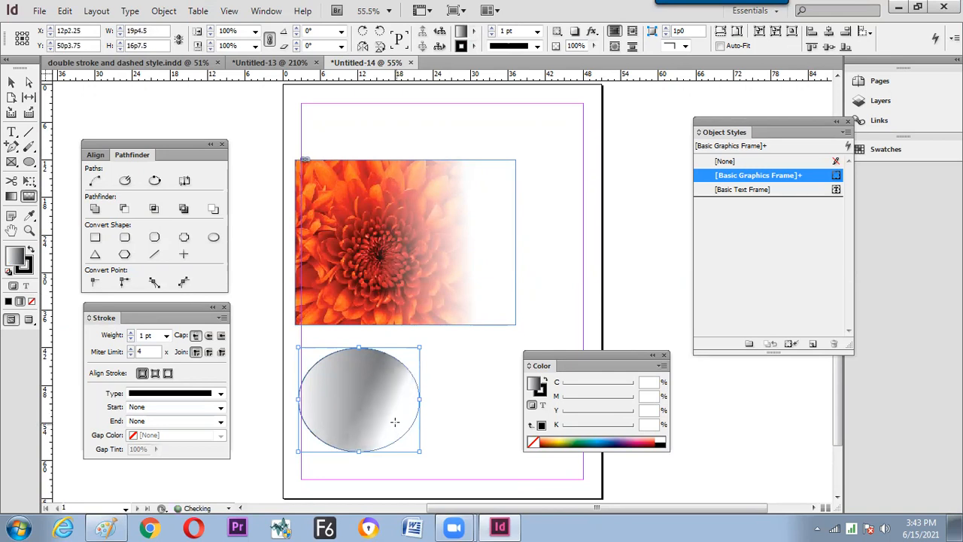
pyautogui.press('v')
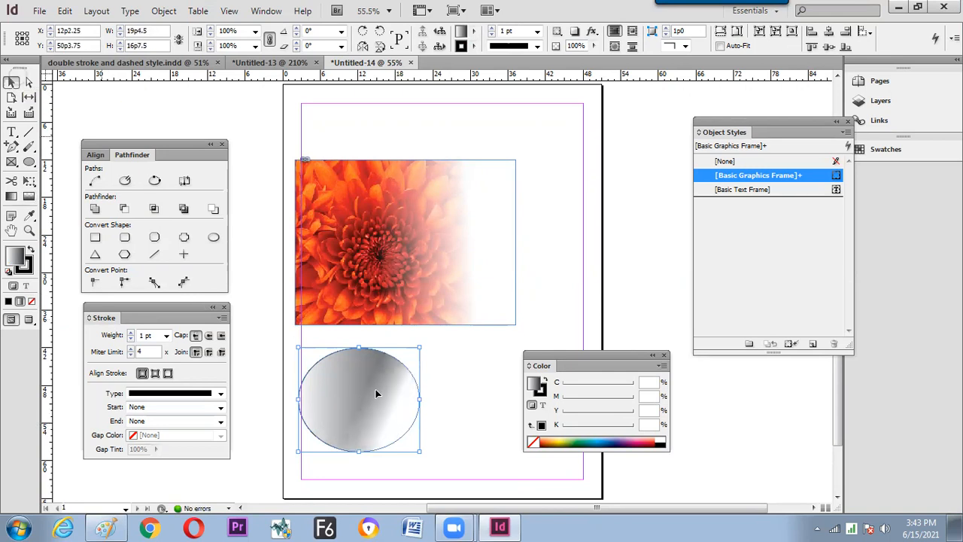
pyautogui.moveTo(374, 410); pyautogui.dragTo(364, 419)
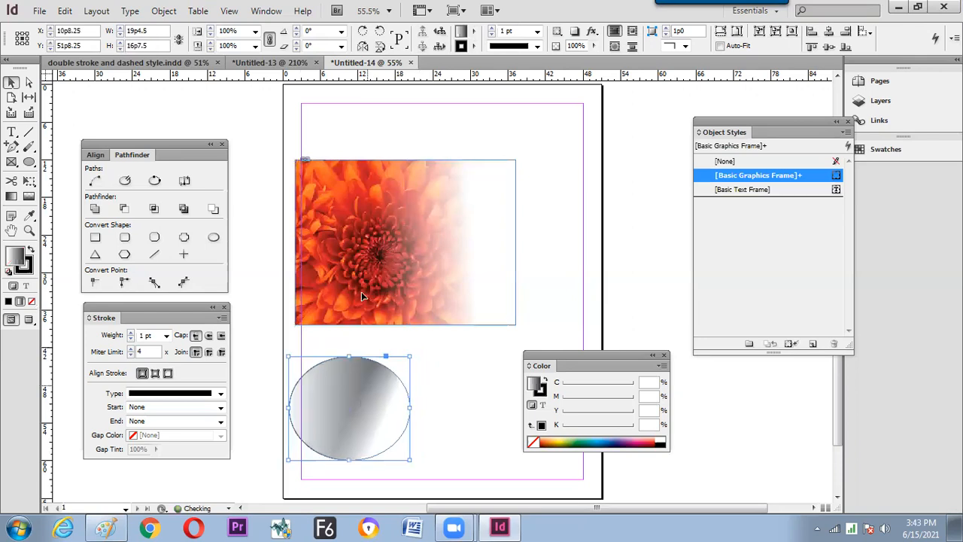
# - Apply the gradient fill to the flower image's frame, and move the ellipse slightly up and left over the page edge
pyautogui.click(362, 296)
pyautogui.press('g')
pyautogui.click(20, 301)
pyautogui.click(11, 82)
pyautogui.moveTo(358, 407); pyautogui.dragTo(339, 401)
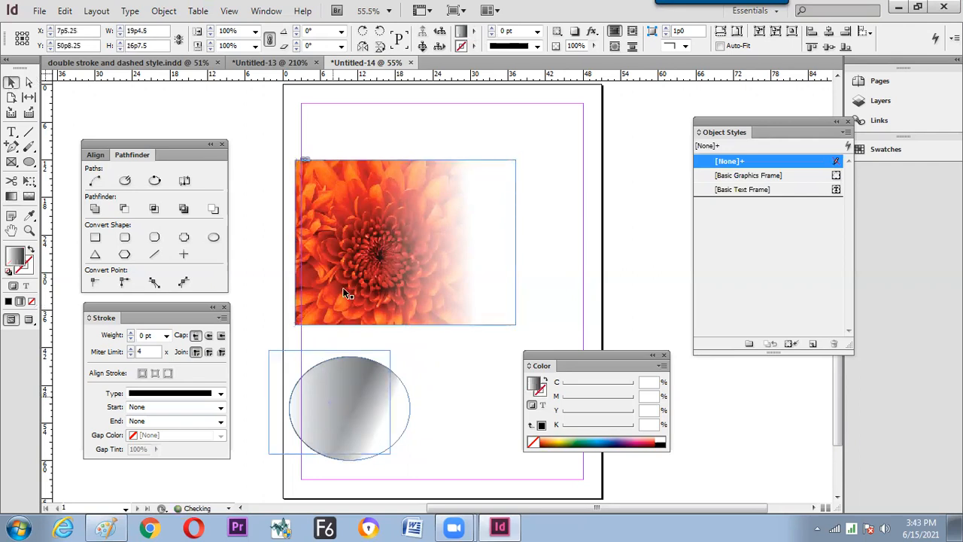
pyautogui.click(407, 241)
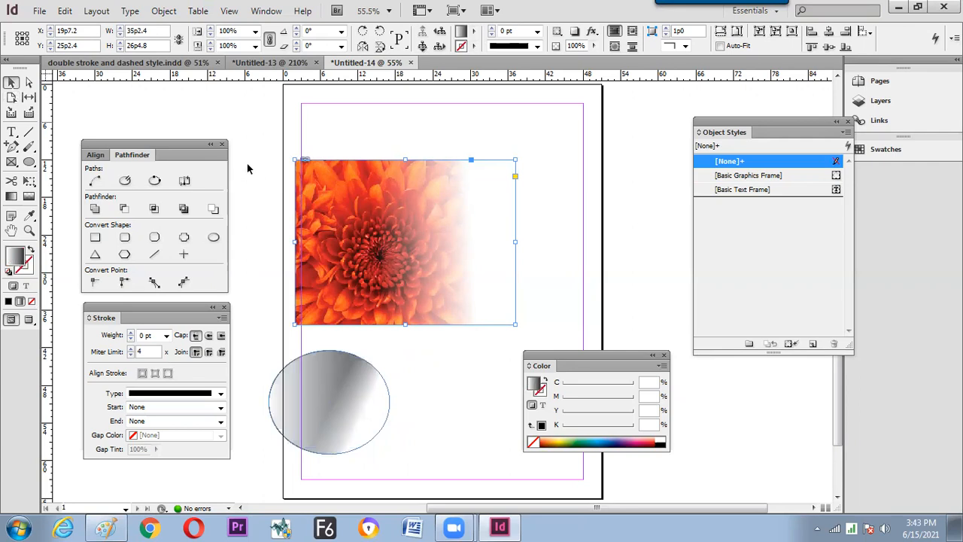
pyautogui.click(250, 168)
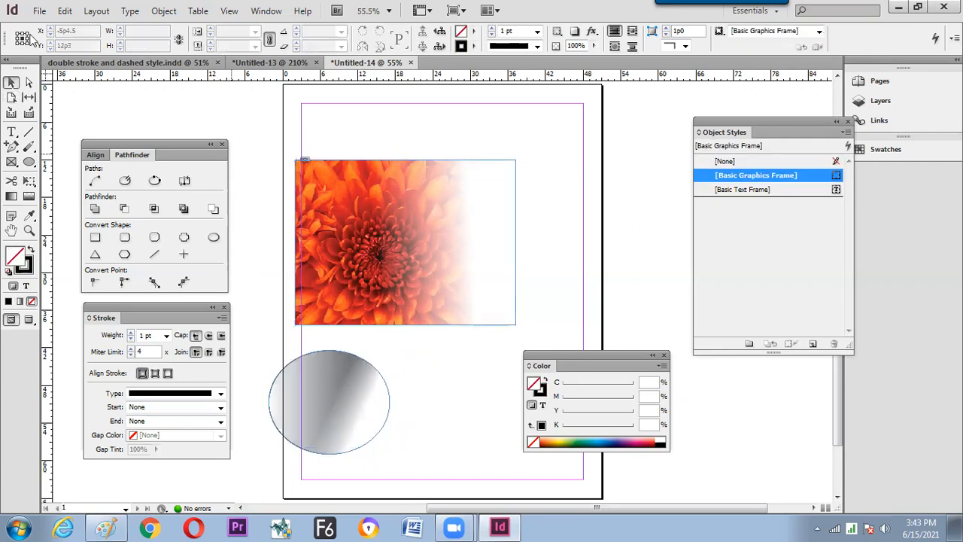
# - Place Lighthouse.jpg from the Sample Pictures folder over the flower image at about 35p2 by 26p5
pyautogui.click(39, 10)
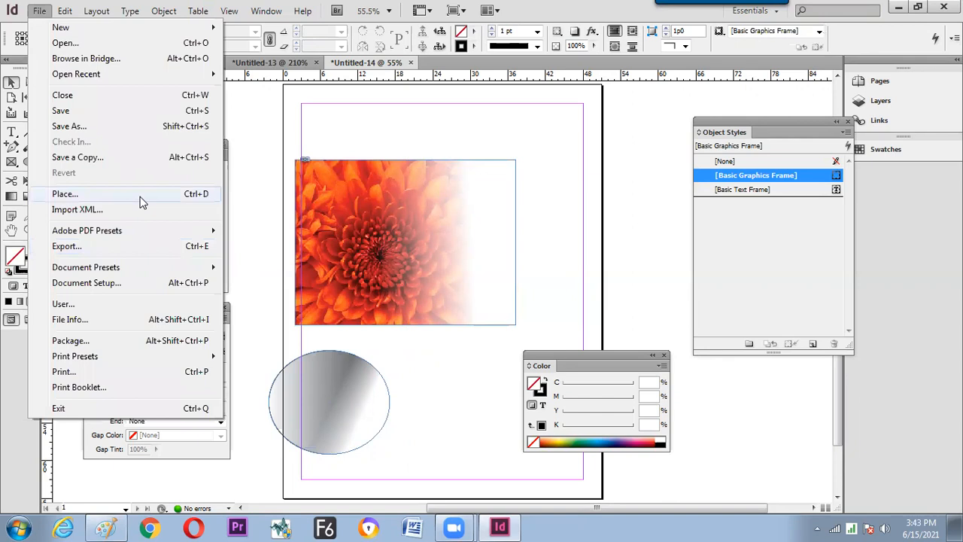
pyautogui.click(142, 202)
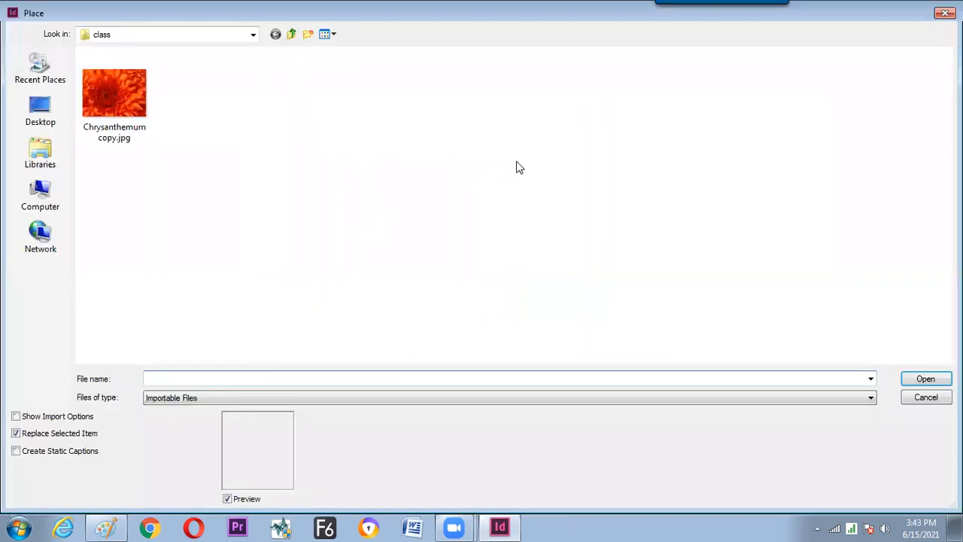
pyautogui.click(292, 34)
pyautogui.click(40, 154)
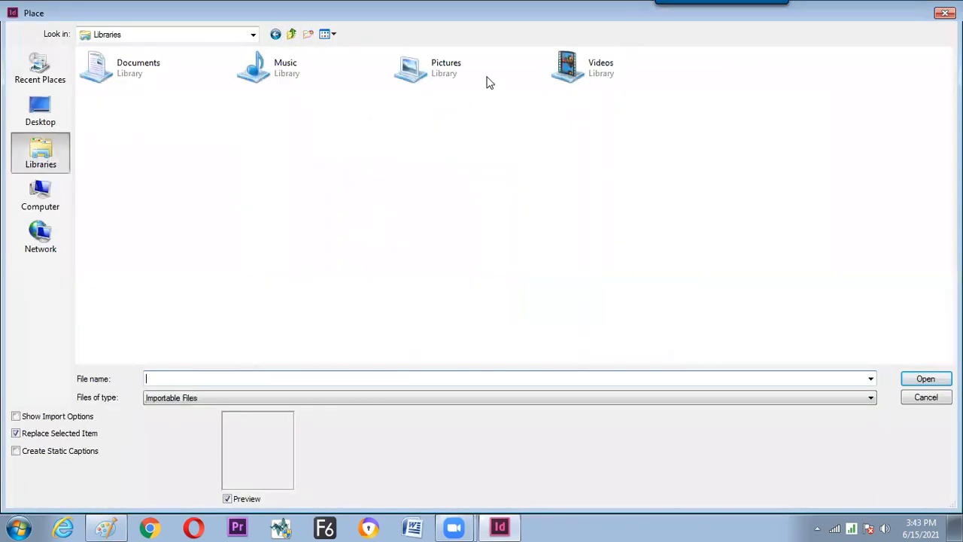
pyautogui.doubleClick(436, 68)
pyautogui.doubleClick(190, 238)
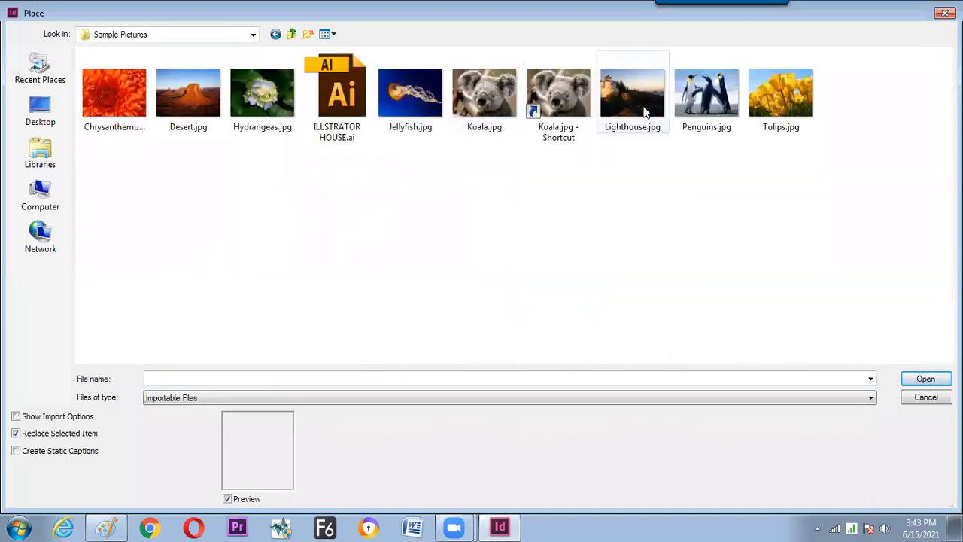
pyautogui.click(646, 113)
pyautogui.click(926, 379)
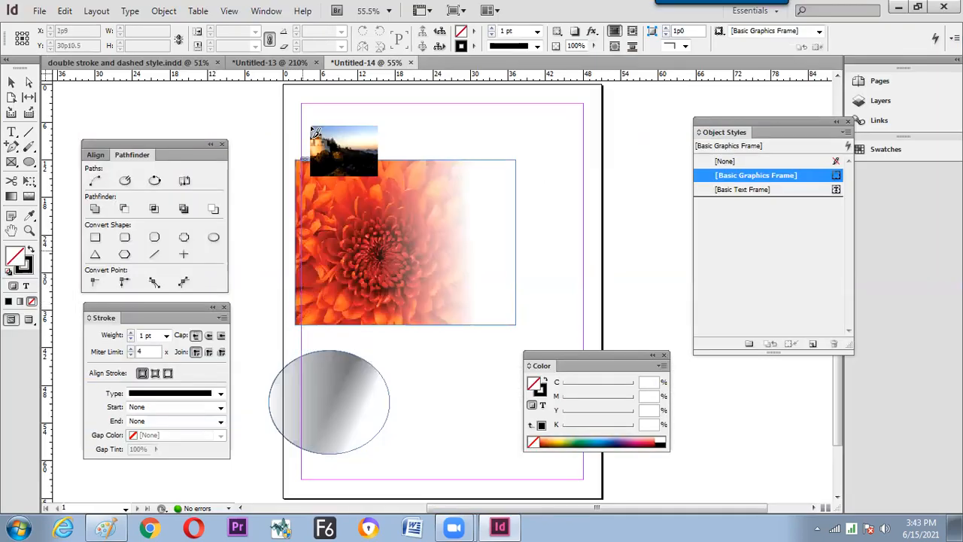
pyautogui.moveTo(296, 155); pyautogui.dragTo(516, 338)
# - Send the lighthouse image to the back, behind the faded flower image, and deselect it
pyautogui.click(29, 82)
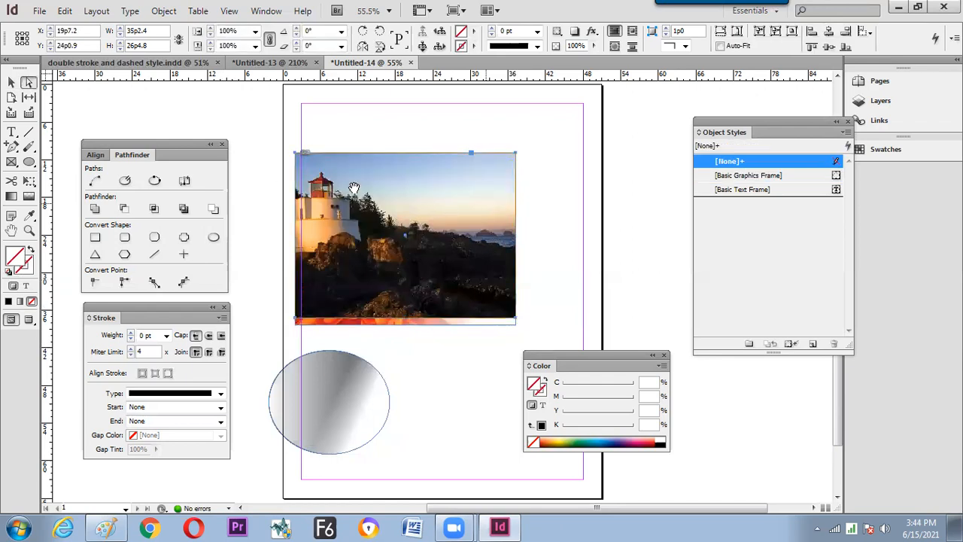
pyautogui.click(165, 11)
pyautogui.moveTo(186, 58)
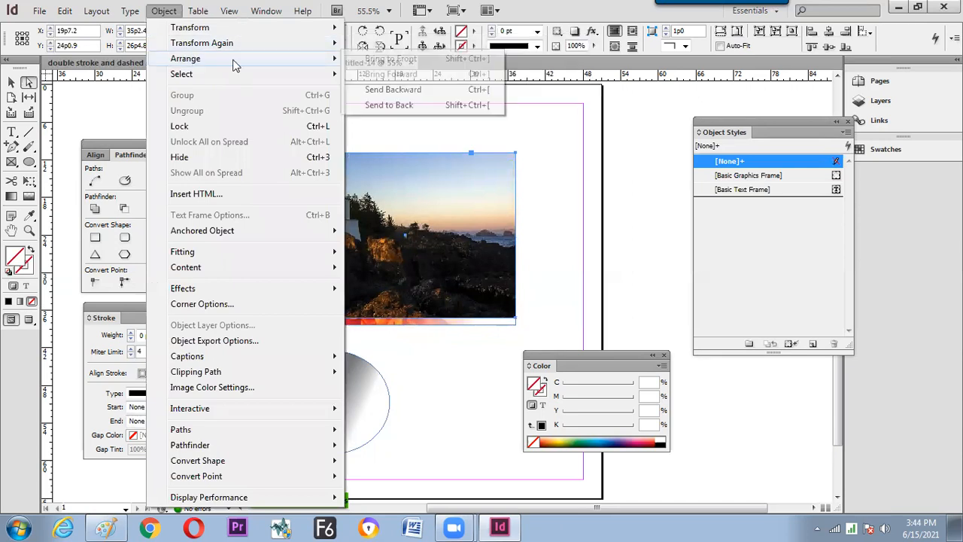
pyautogui.click(399, 106)
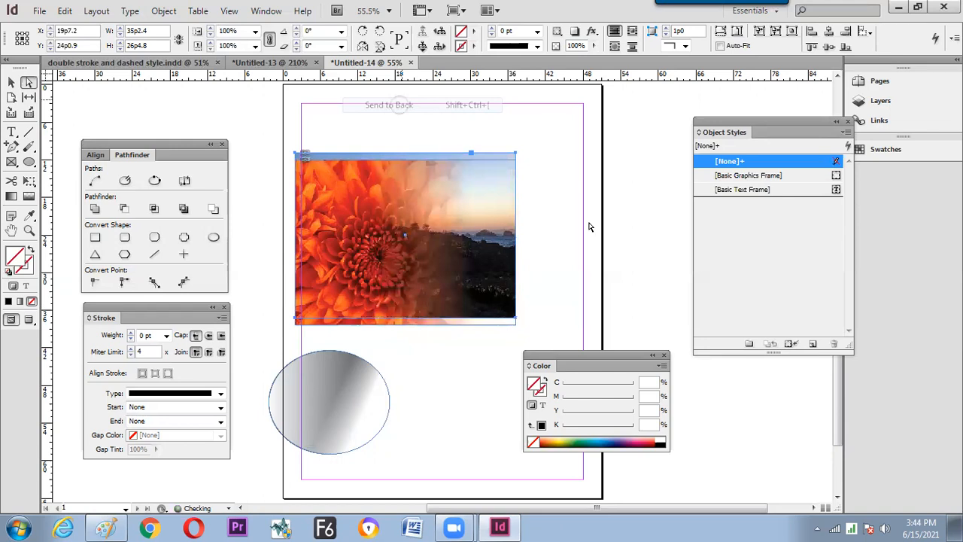
pyautogui.click(555, 263)
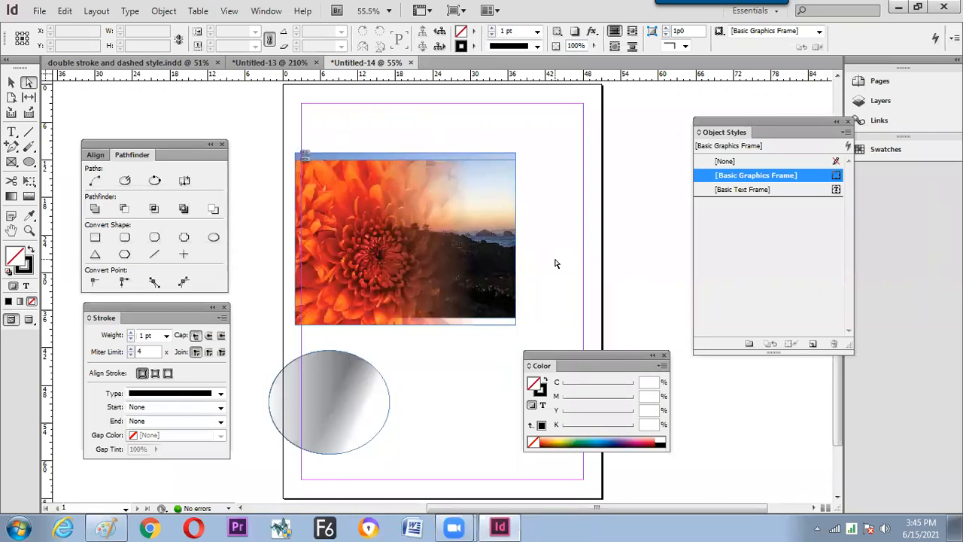
pyautogui.click(29, 196)
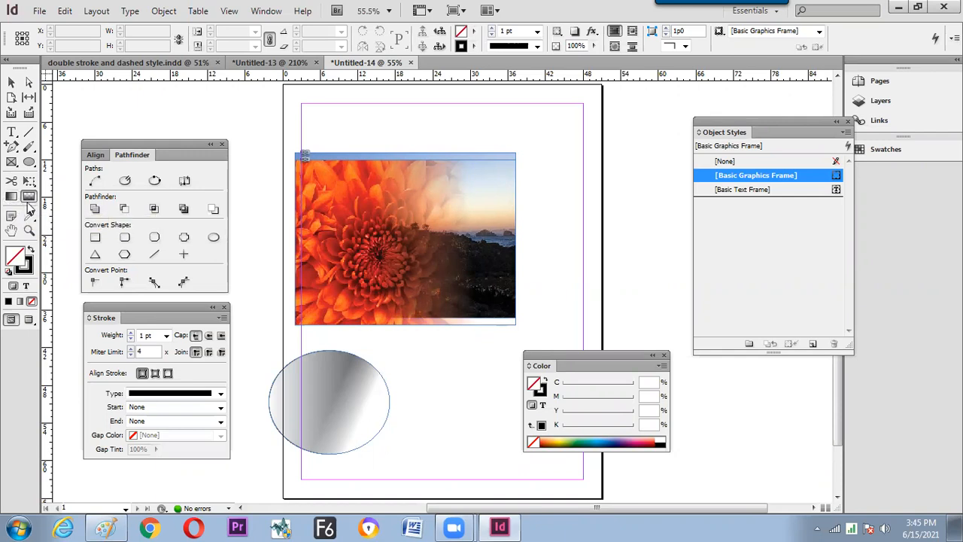
pyautogui.click(29, 182)
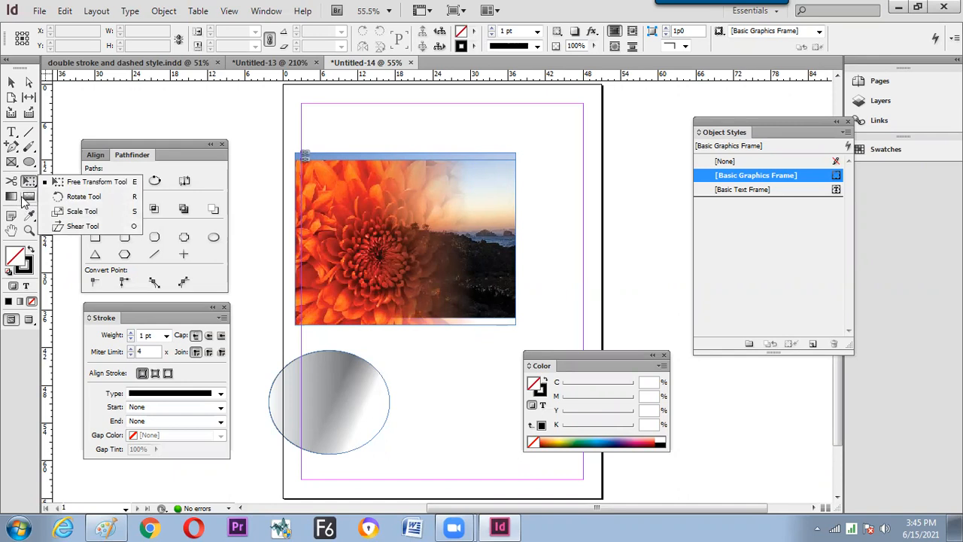
pyautogui.click(14, 197)
pyautogui.click(14, 84)
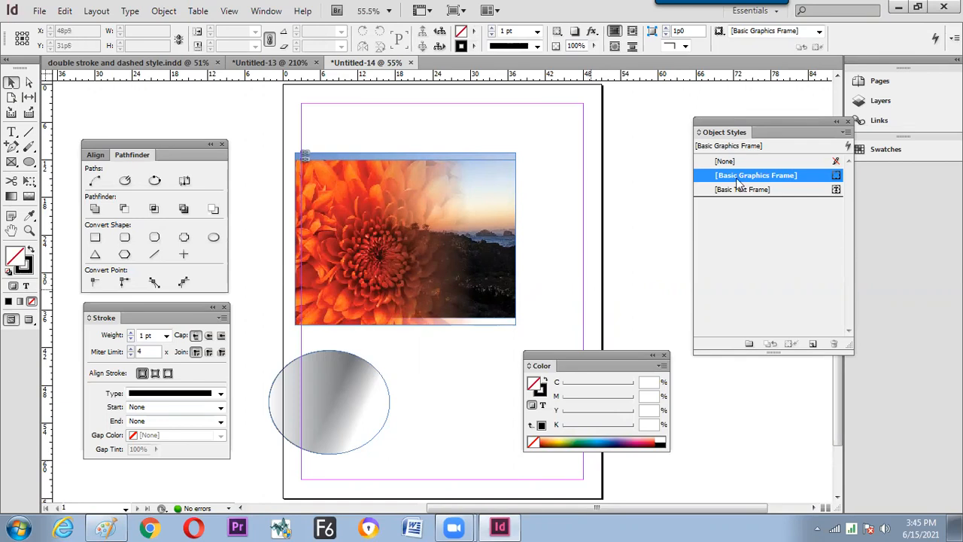
# - Move the Object Styles and Color panels aside and close the Object Styles panel
pyautogui.moveTo(753, 119); pyautogui.dragTo(667, 122)
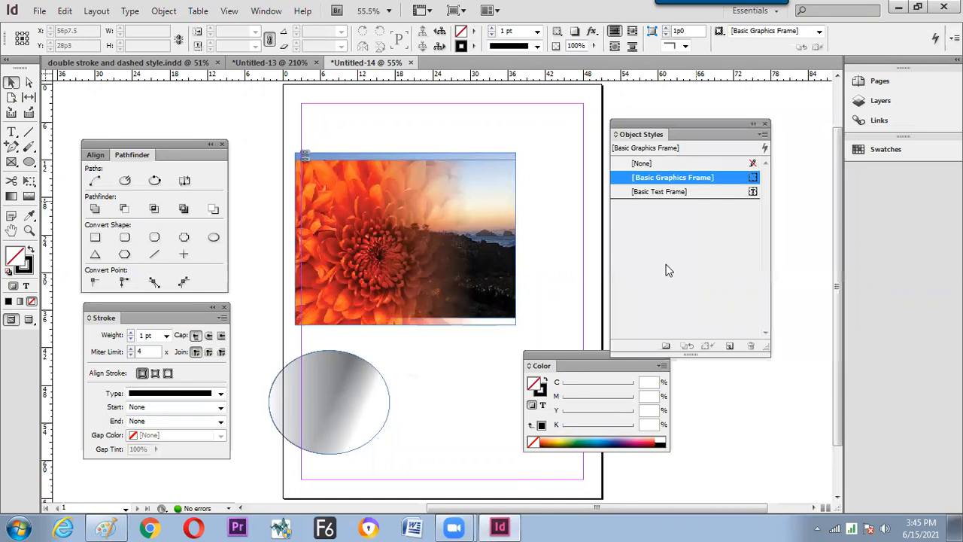
pyautogui.moveTo(591, 354); pyautogui.dragTo(677, 387)
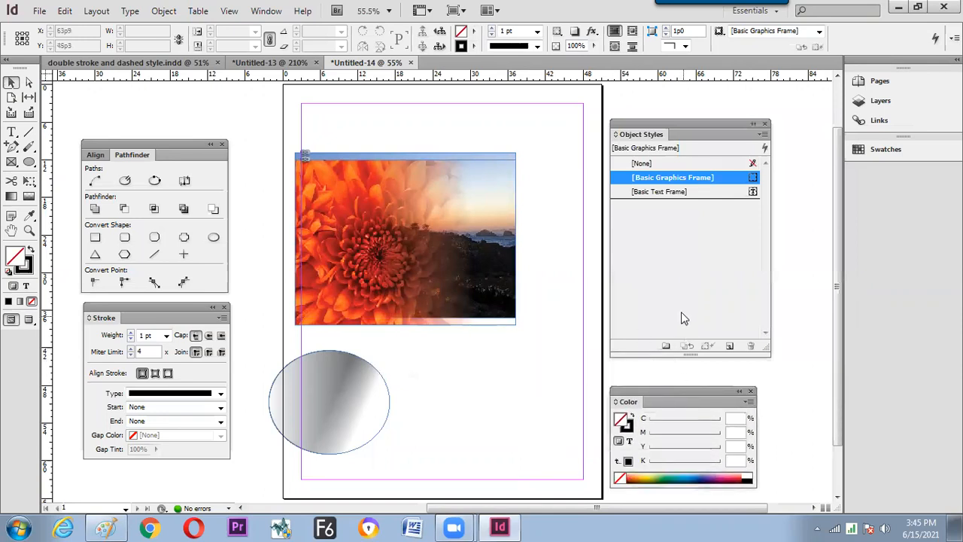
pyautogui.click(675, 298)
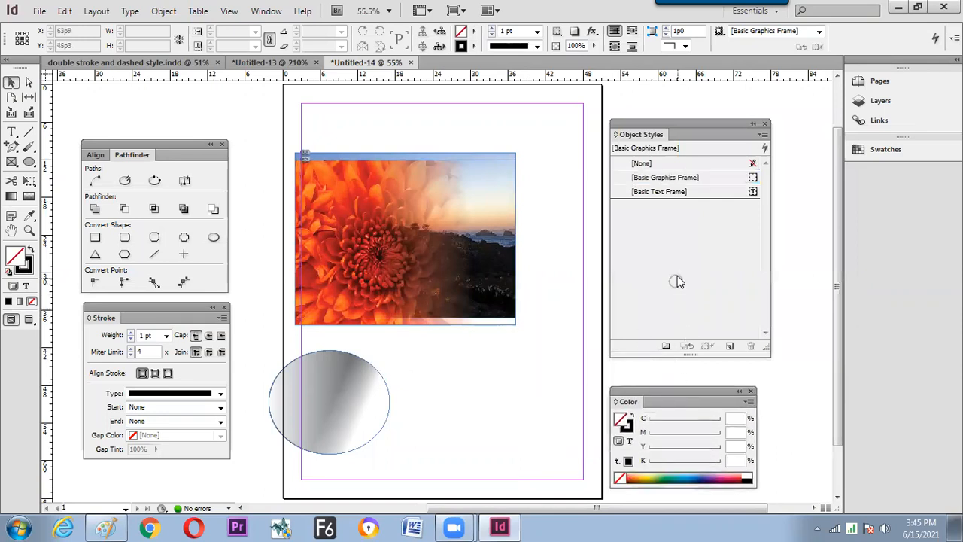
pyautogui.click(765, 124)
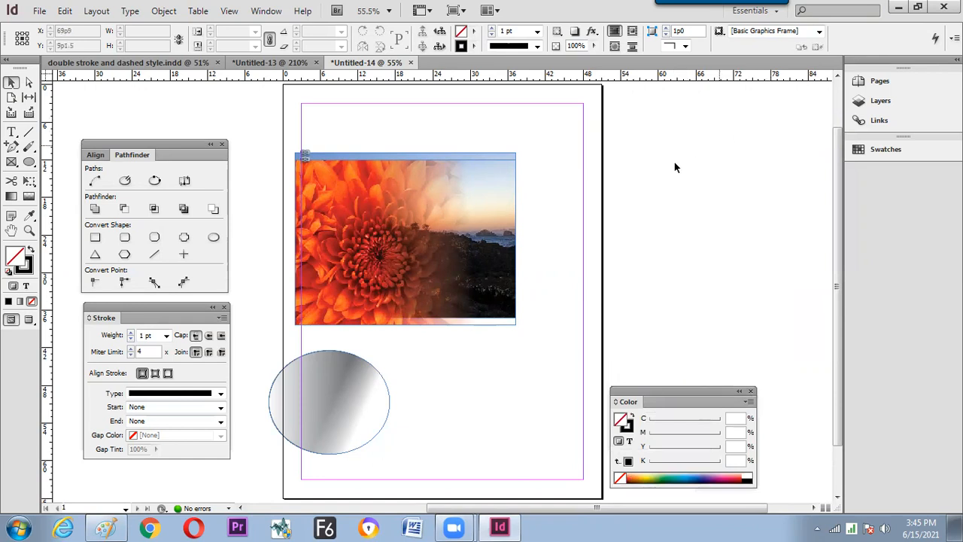
# - Create a new one-page Letter print document with the default settings, and close the Color, Pathfinder and Stroke panels
pyautogui.hotkey('ctrl', 'n')
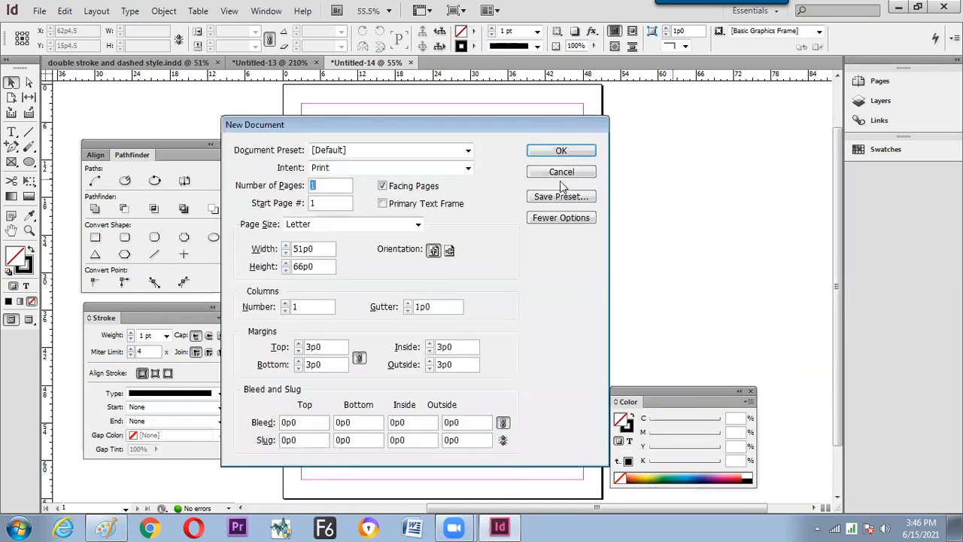
pyautogui.press('Return')
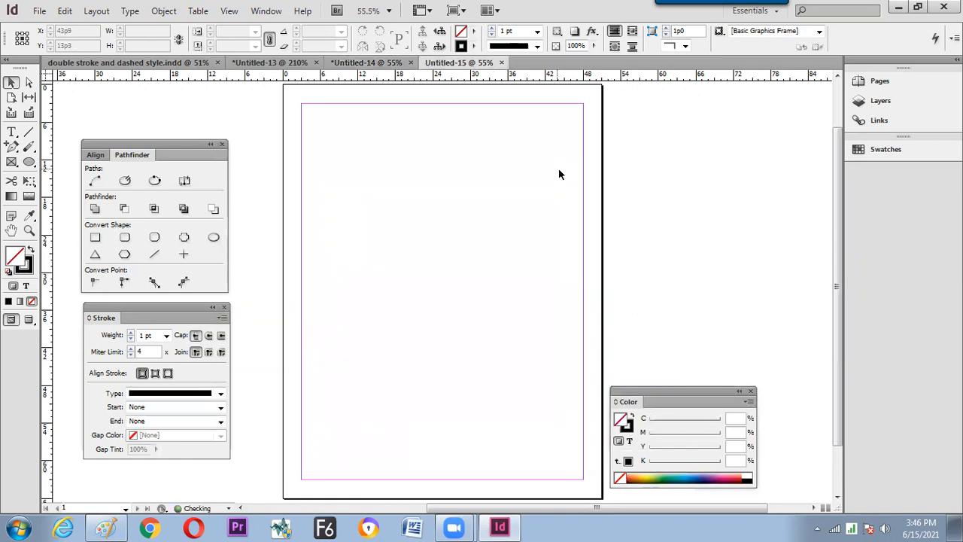
pyautogui.click(751, 391)
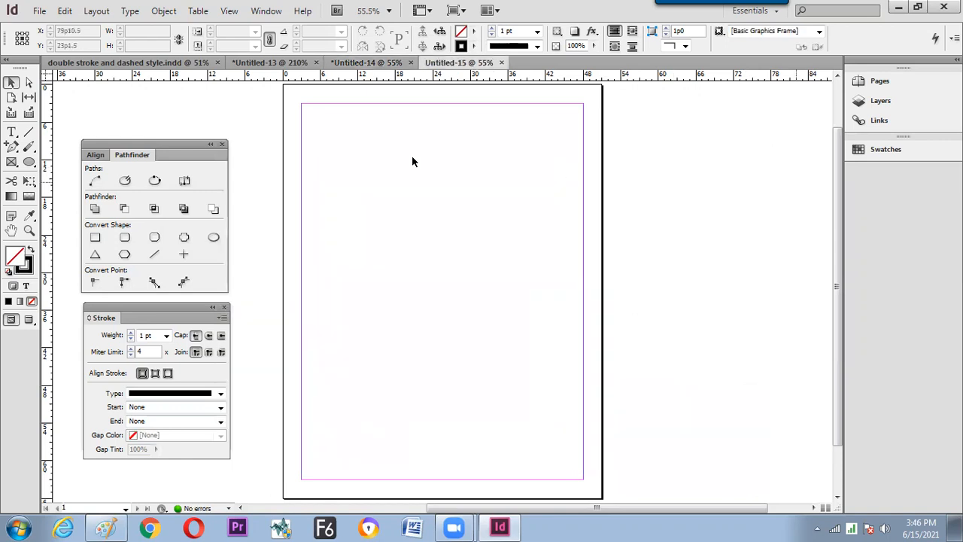
pyautogui.click(222, 145)
pyautogui.click(223, 307)
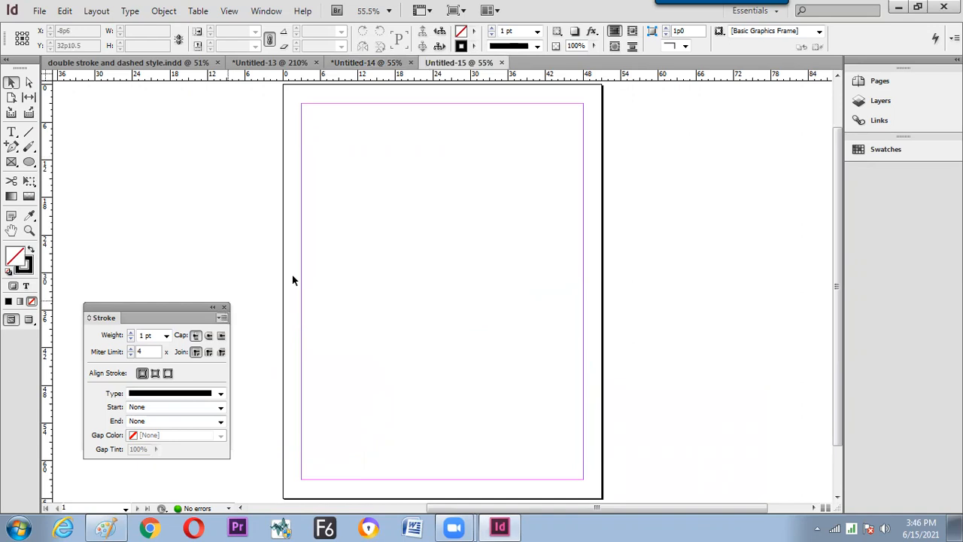
# - Show the Object Styles panel and place it on the pasteboard to the left of the page
pyautogui.click(270, 14)
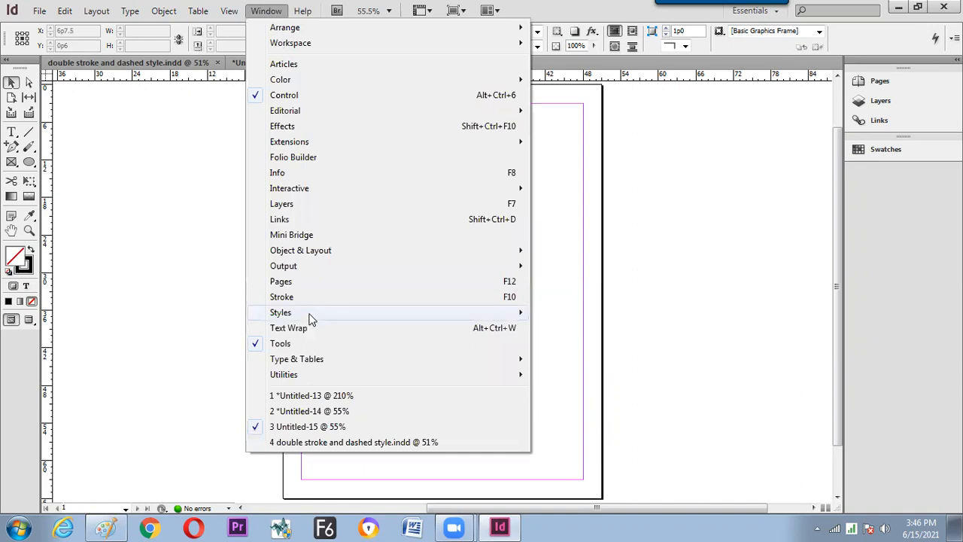
pyautogui.moveTo(312, 316)
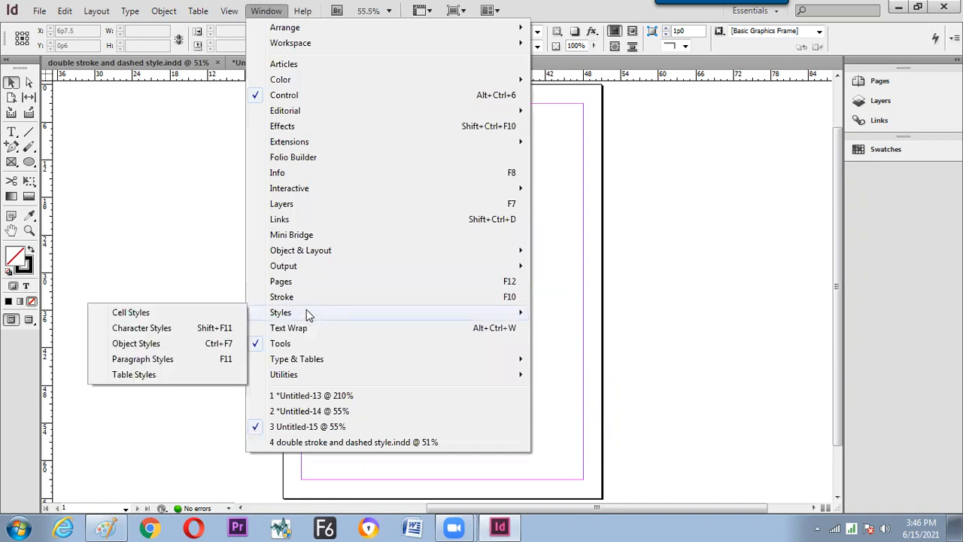
pyautogui.click(214, 344)
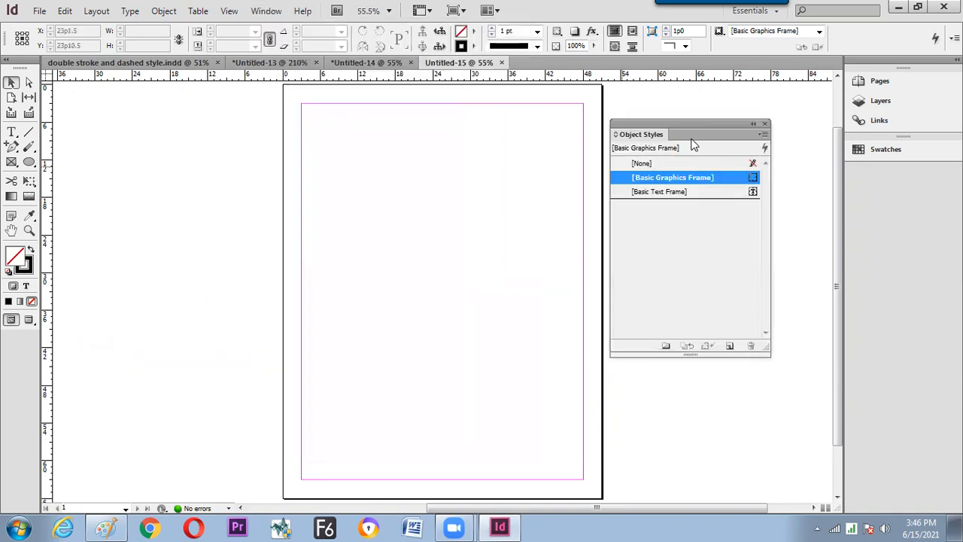
pyautogui.moveTo(683, 127); pyautogui.dragTo(171, 153)
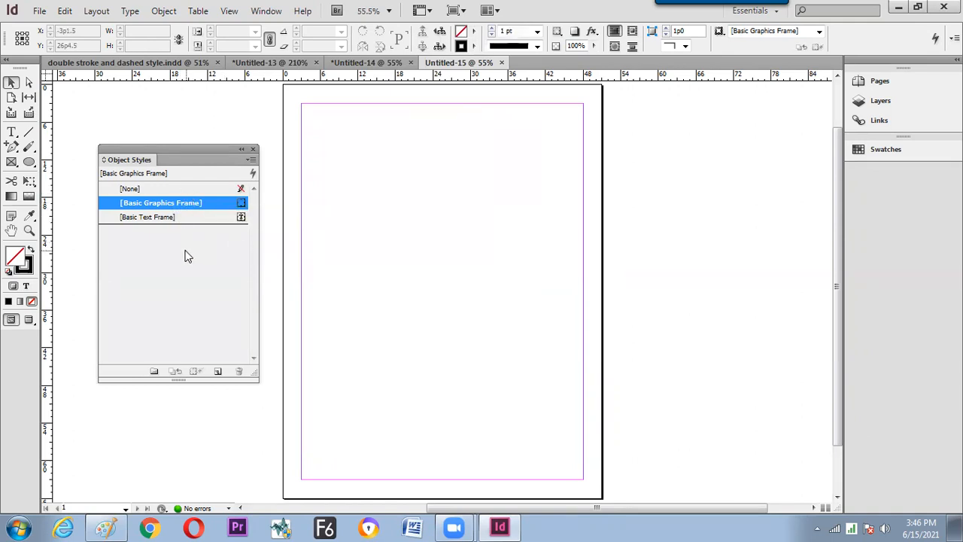
# - Draw a near-circular ellipse about 14p6 by 14p3 in the upper left part of the page
pyautogui.click(28, 162)
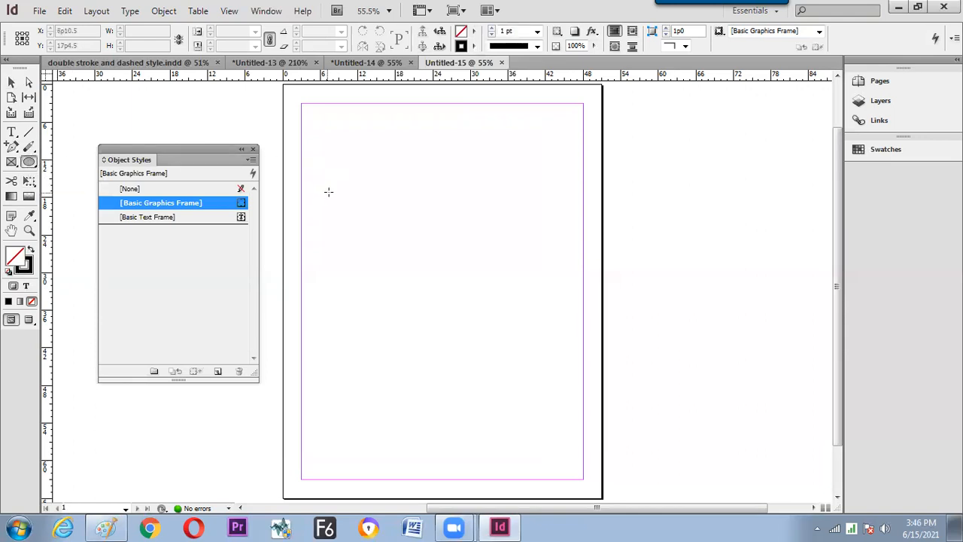
pyautogui.moveTo(337, 166); pyautogui.dragTo(428, 256)
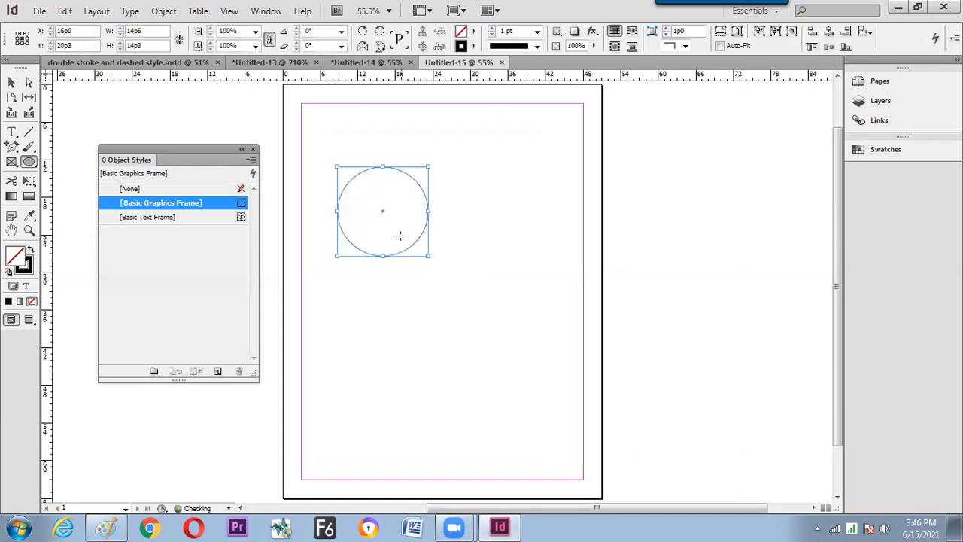
pyautogui.click(11, 82)
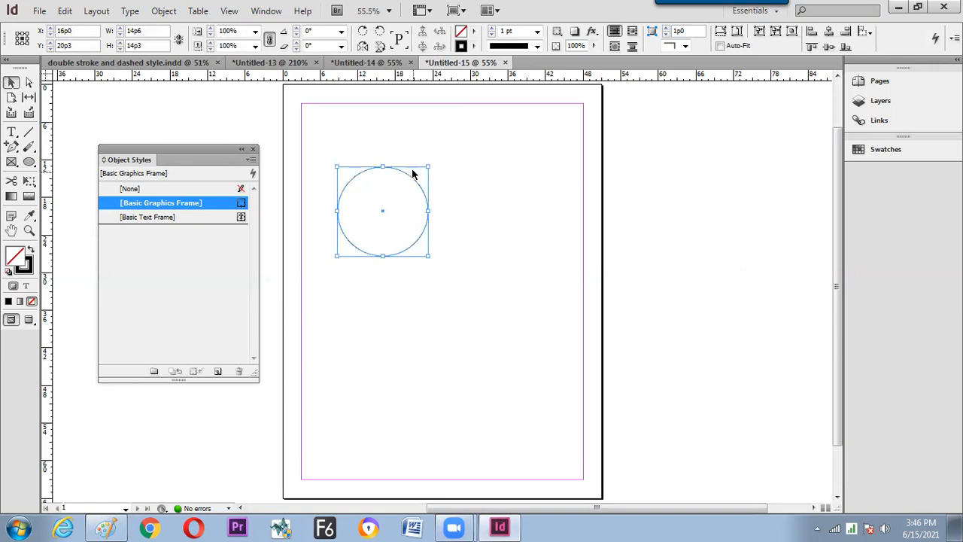
# - Give the circle a 10 pt stroke in the red swatch C=15 M=100 Y=100 K=0
pyautogui.click(537, 31)
pyautogui.click(541, 159)
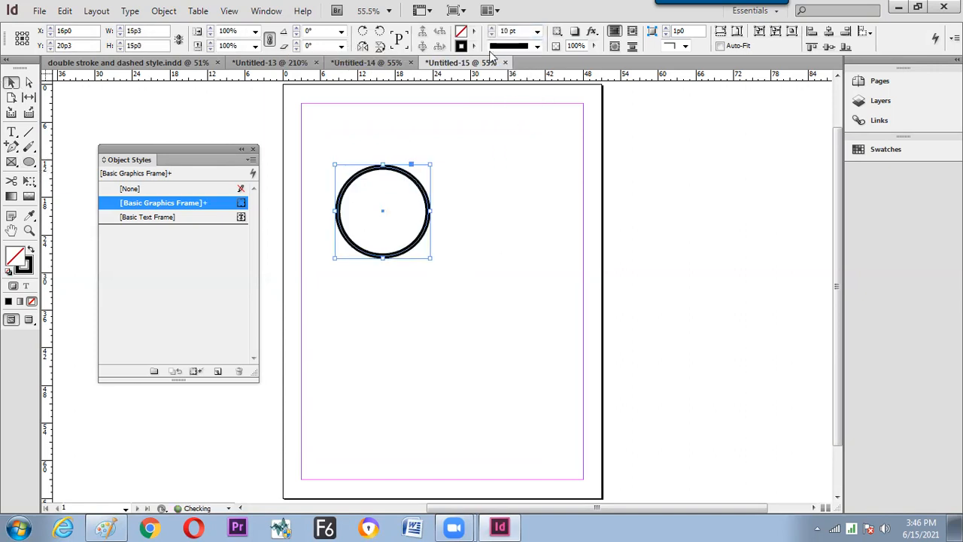
pyautogui.click(474, 46)
pyautogui.click(509, 174)
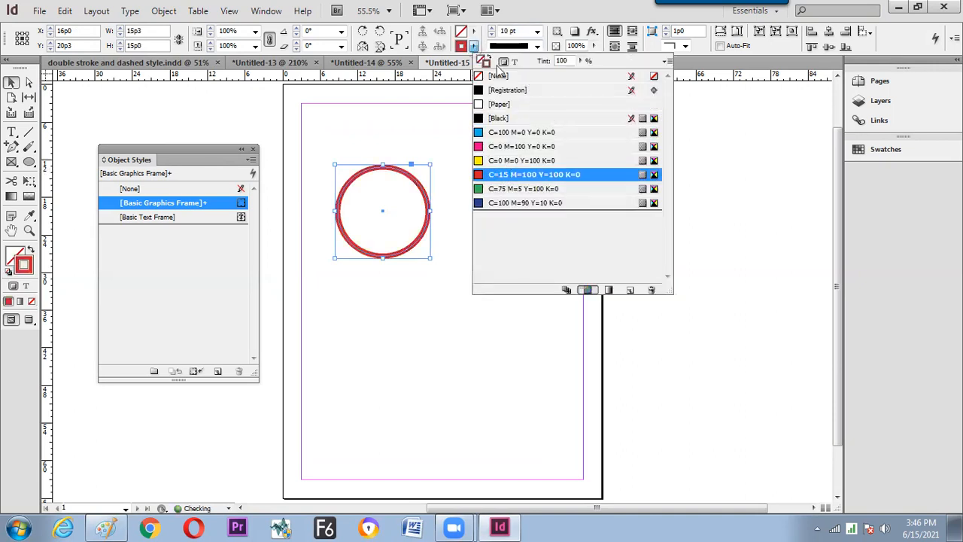
pyautogui.click(539, 48)
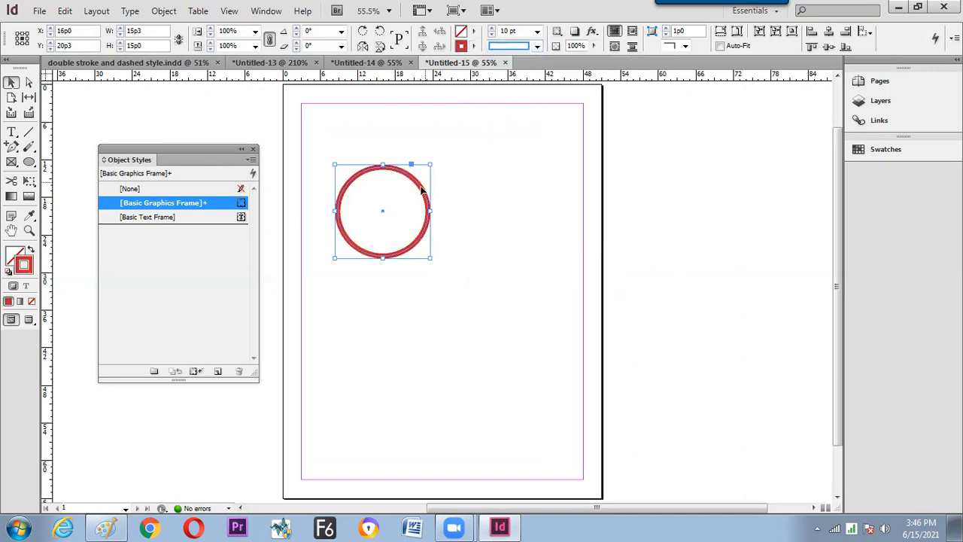
# - Reposition the circle so its centre sits at about X 14p6, Y 19p9, and shift the Object Styles panel slightly up and left
pyautogui.moveTo(424, 191); pyautogui.dragTo(433, 216)
pyautogui.click(422, 212)
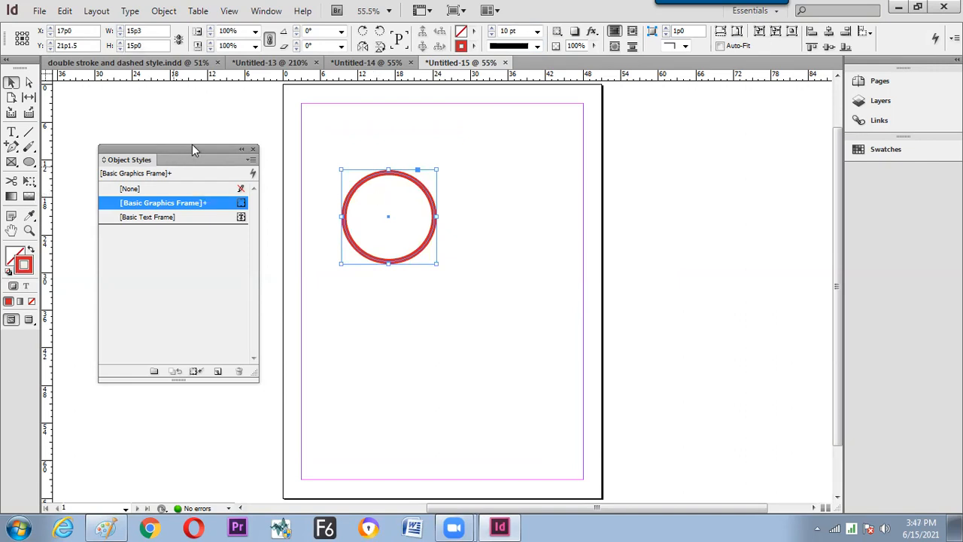
pyautogui.moveTo(191, 148); pyautogui.dragTo(172, 134)
pyautogui.moveTo(375, 179); pyautogui.dragTo(358, 170)
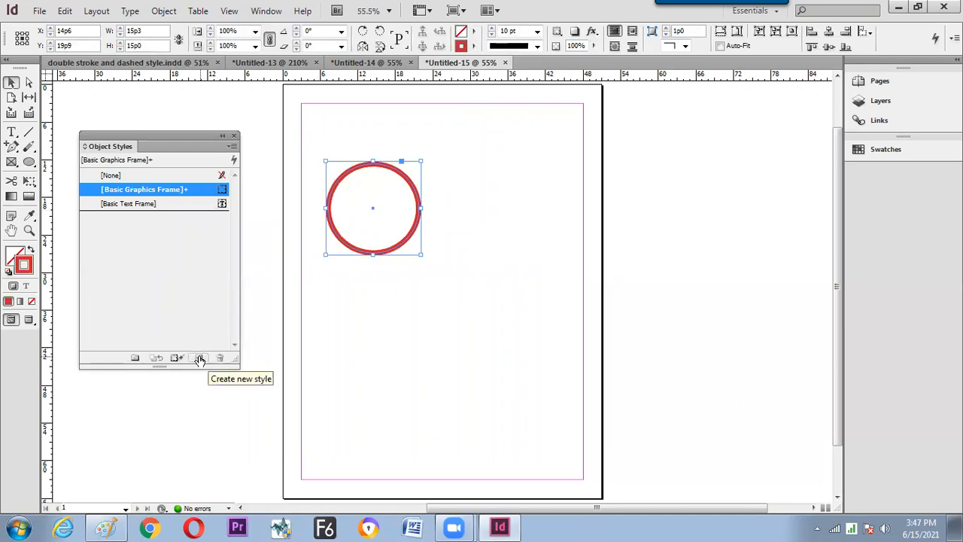
# - Save the red circle's formatting as a new object style named "black stroke" and apply it to the circle
pyautogui.click(200, 359)
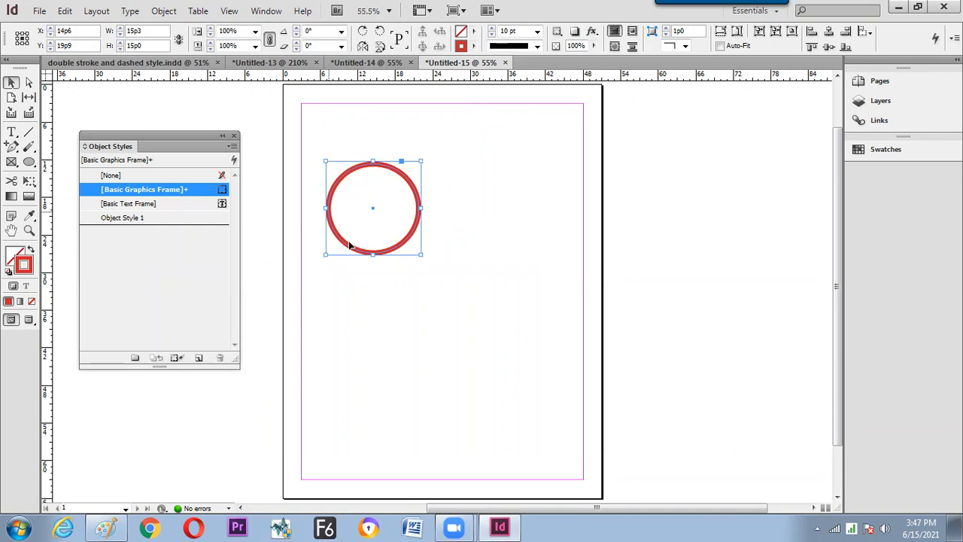
pyautogui.click(154, 219)
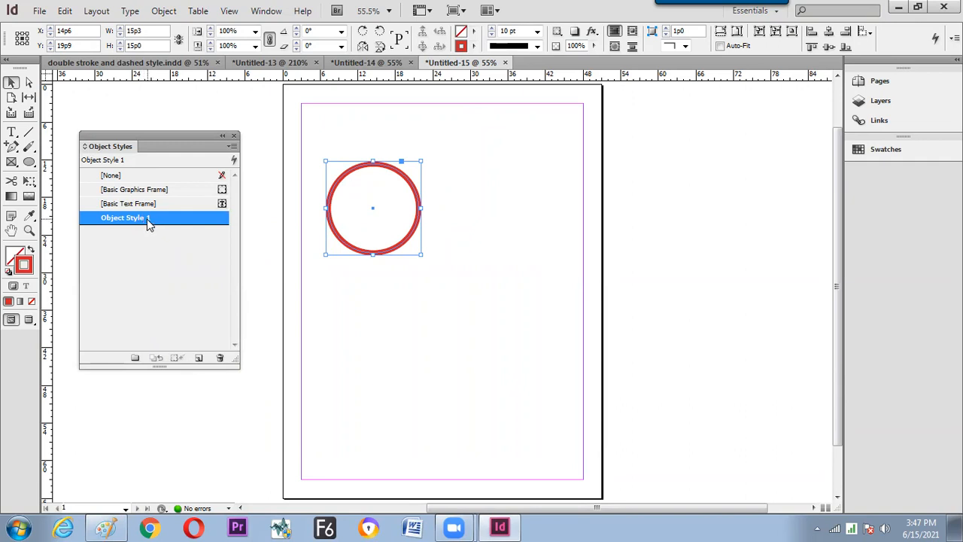
pyautogui.doubleClick(151, 225)
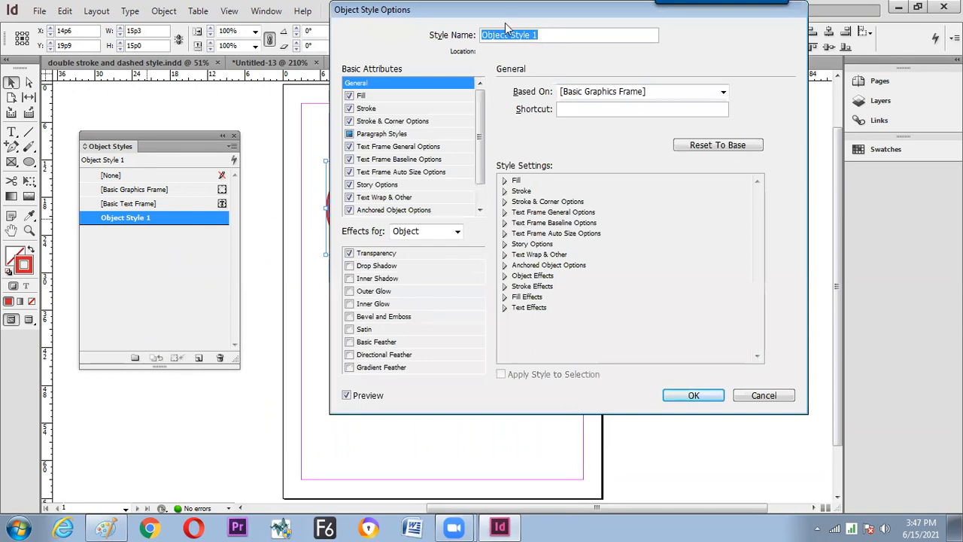
pyautogui.write('blo')
pyautogui.press('BackSpace')
pyautogui.write('ack strom')
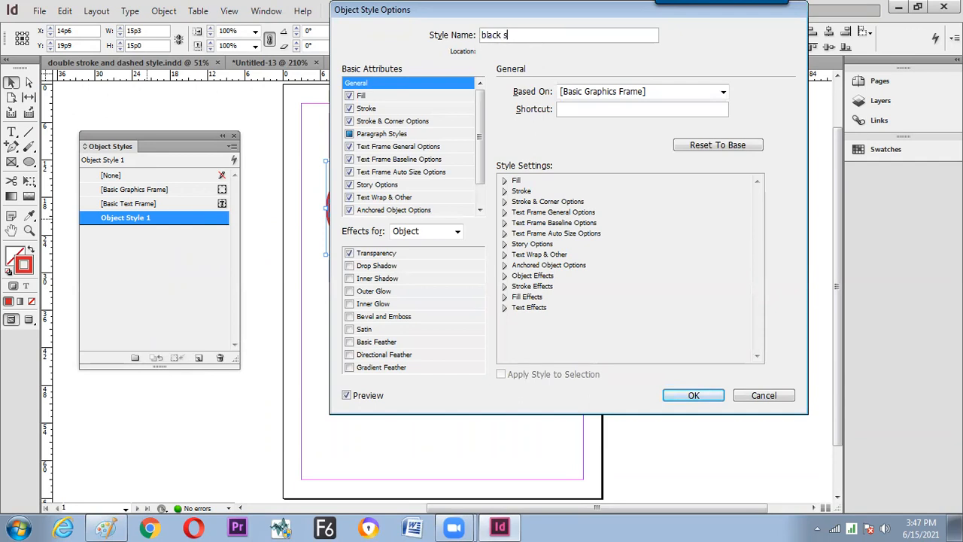
pyautogui.press('BackSpace')
pyautogui.press('BackSpace')
pyautogui.write('oke')
pyautogui.press('Return')
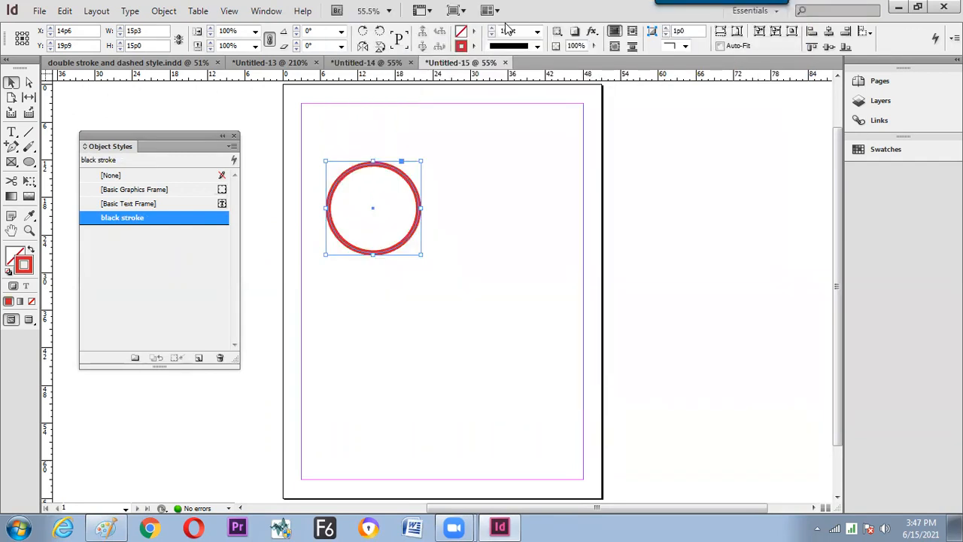
# - Delete the red-stroked circle from the page
pyautogui.click(457, 171)
pyautogui.click(391, 227)
pyautogui.press('Delete')
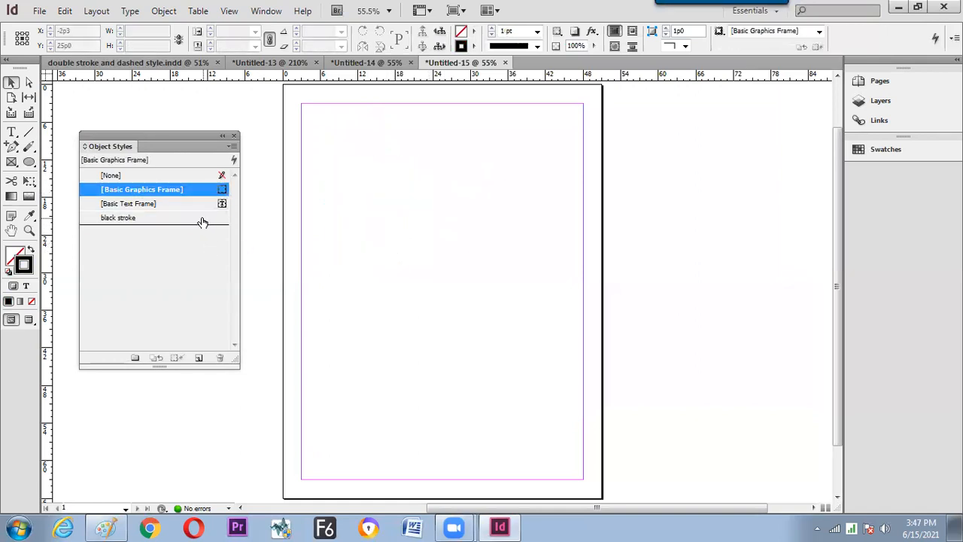
# - Draw a rectangle about 23p9 by 29p7.5 in the upper middle of the page and apply the black stroke object style
pyautogui.moveTo(31, 171); pyautogui.dragTo(84, 163)
pyautogui.moveTo(383, 180); pyautogui.dragTo(515, 343)
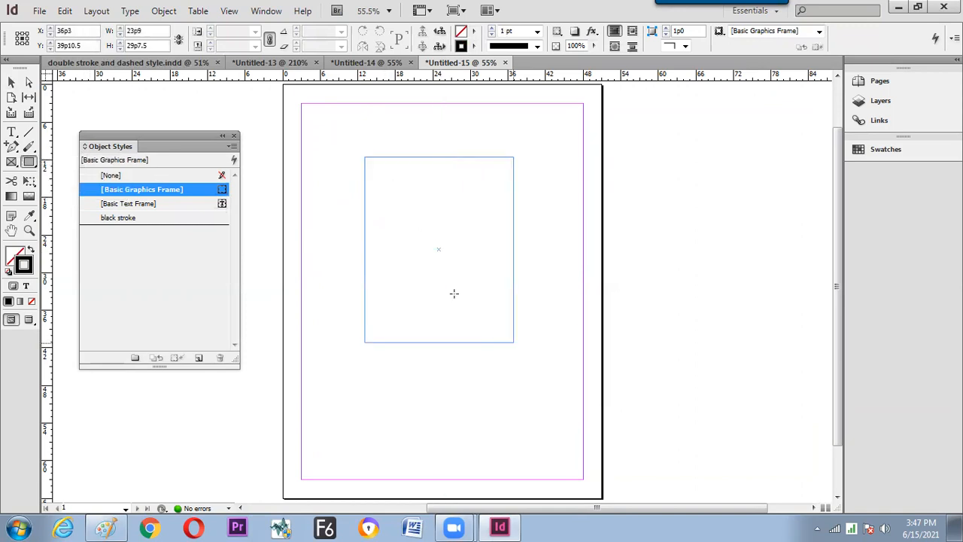
pyautogui.click(182, 219)
pyautogui.click(11, 80)
pyautogui.click(354, 326)
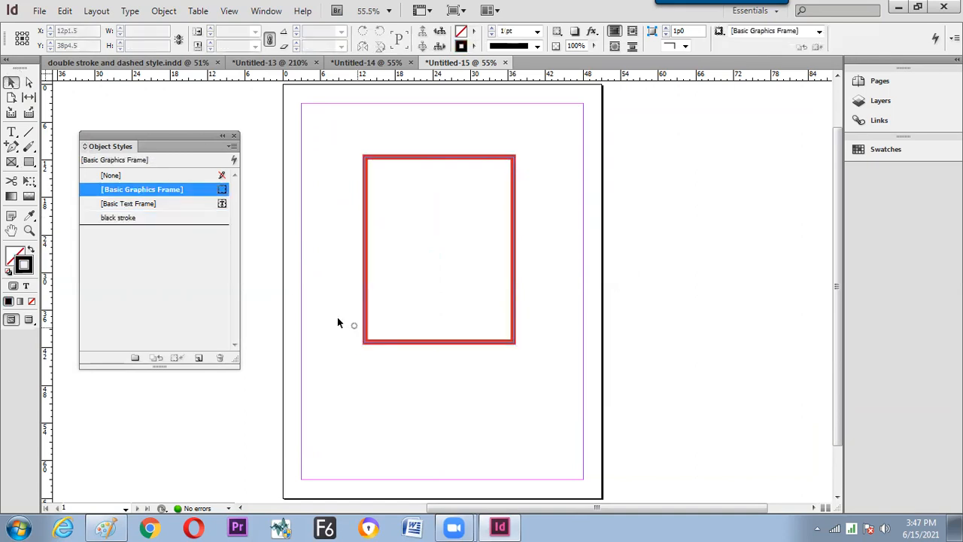
pyautogui.moveTo(354, 326); pyautogui.dragTo(386, 380)
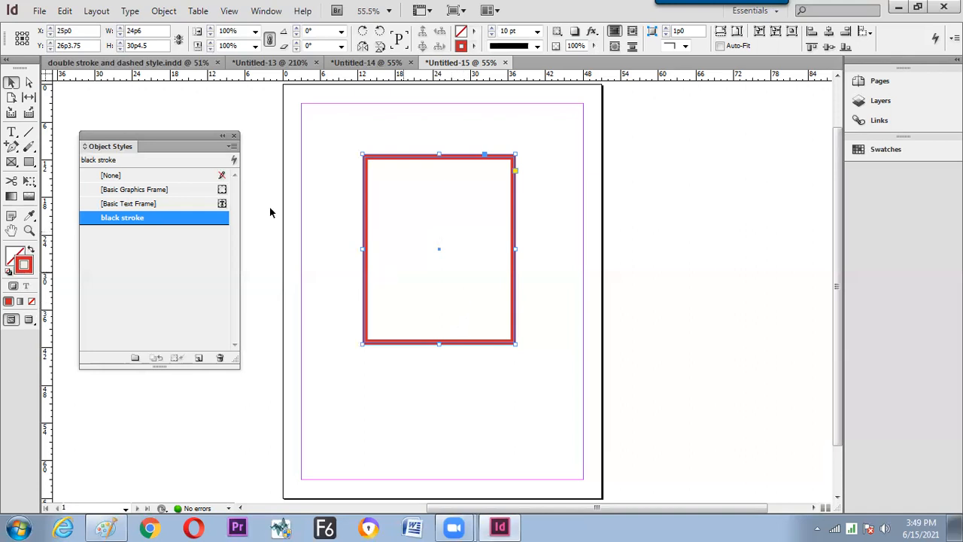
# - Examine the artwork and object styles in Untitled-14, Untitled-13 and double stroke and dashed style.indd
pyautogui.moveTo(204, 146); pyautogui.dragTo(207, 145)
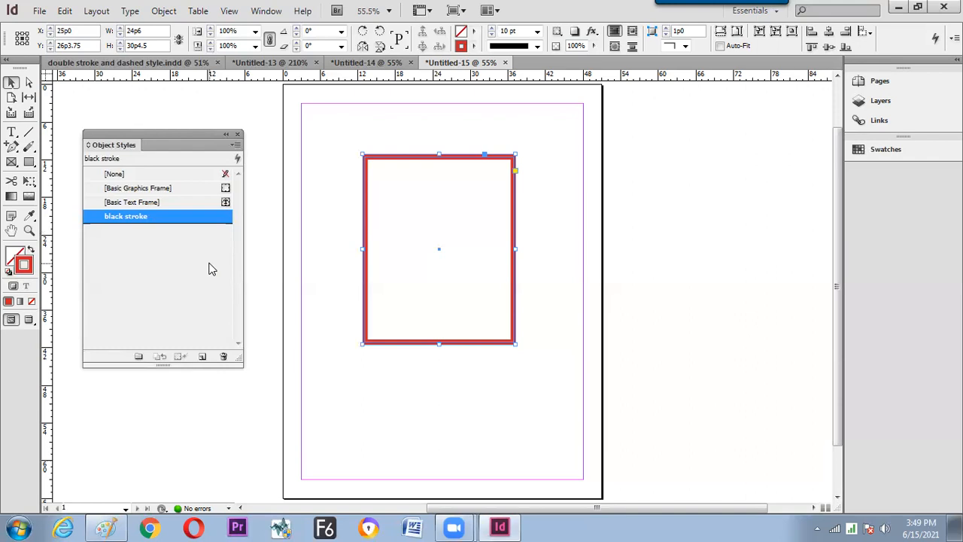
pyautogui.click(382, 64)
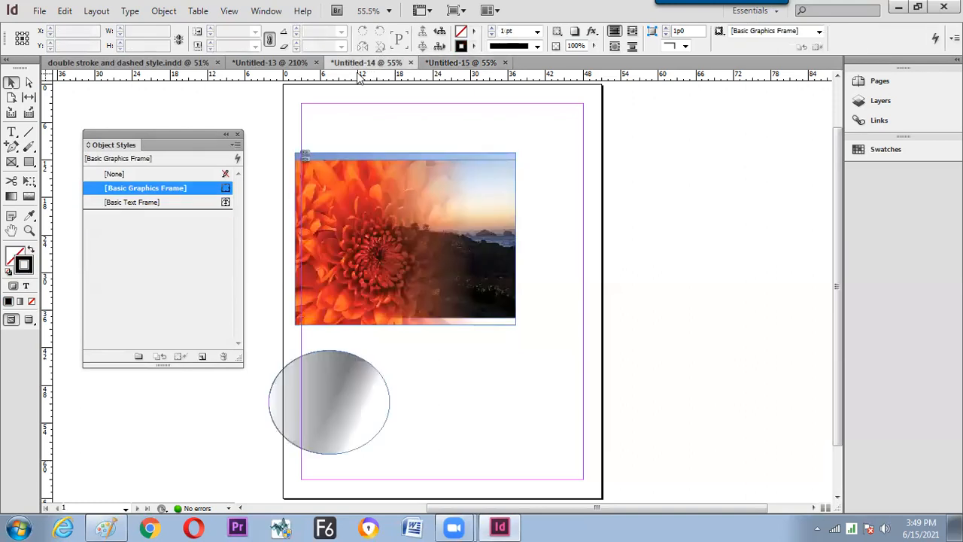
pyautogui.click(288, 65)
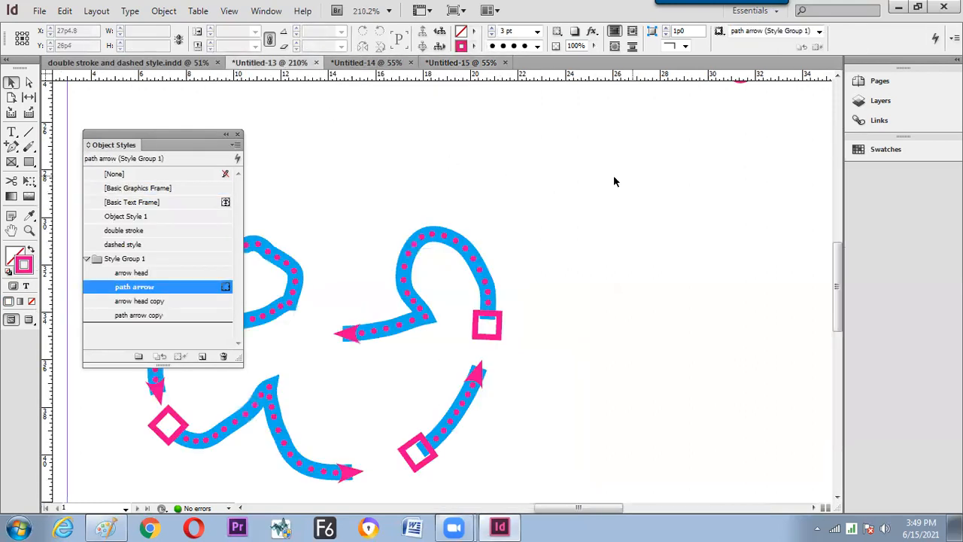
pyautogui.hotkey('ctrl', '-')
pyautogui.hotkey('ctrl', '-')
pyautogui.hotkey('ctrl', '-')
pyautogui.hotkey('ctrl', '-')
pyautogui.moveTo(599, 147); pyautogui.dragTo(542, 260)
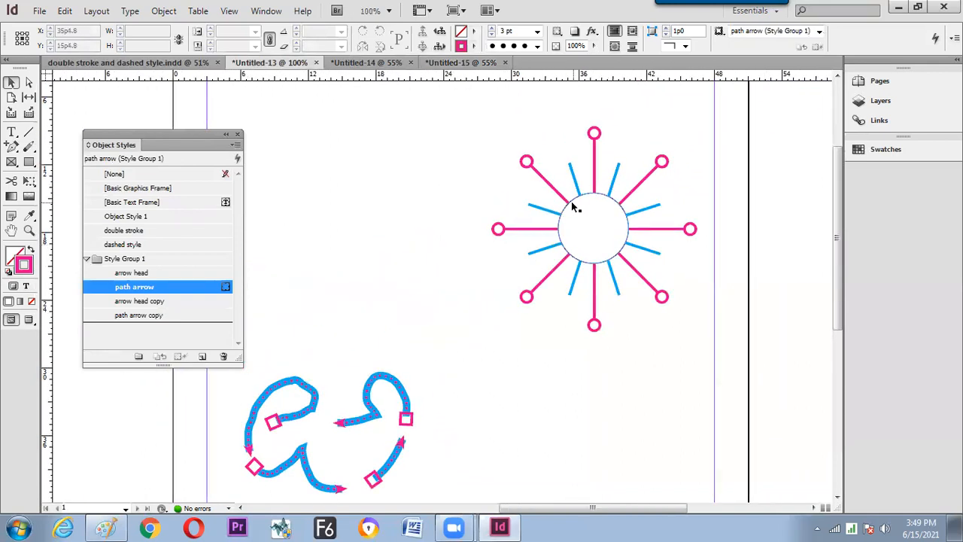
pyautogui.click(197, 63)
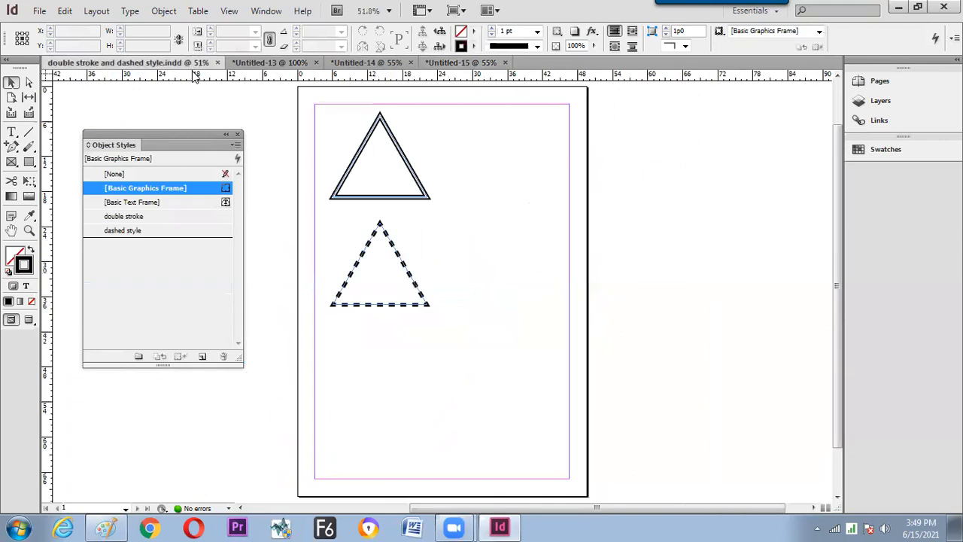
pyautogui.moveTo(337, 149); pyautogui.dragTo(361, 246)
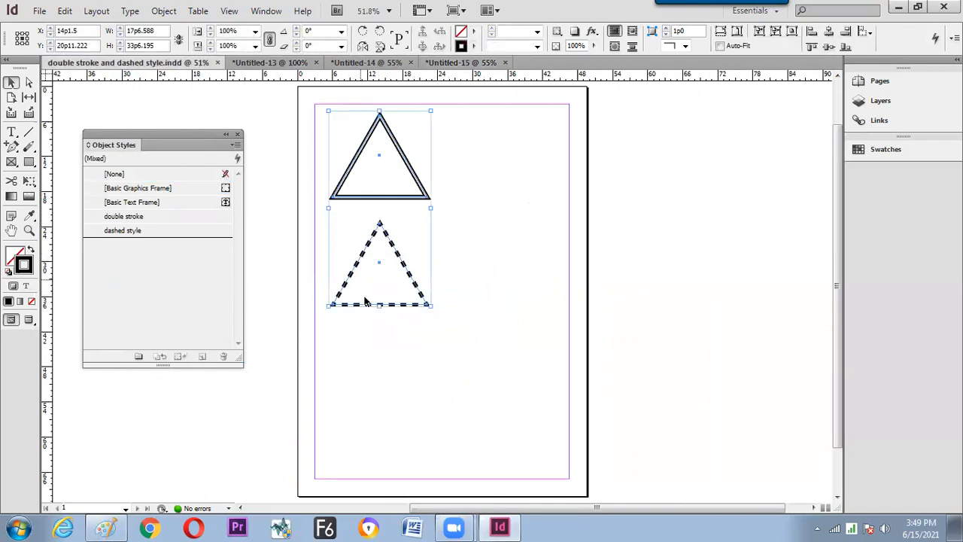
pyautogui.click(370, 342)
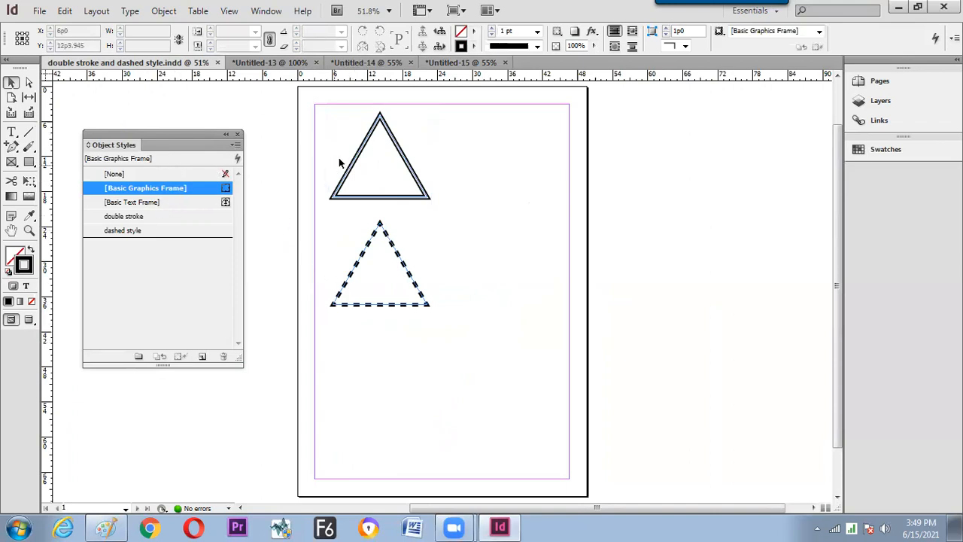
# - Compare the object style lists across all open documents once more, ending on double stroke and dashed style.indd
pyautogui.click(466, 63)
pyautogui.click(371, 65)
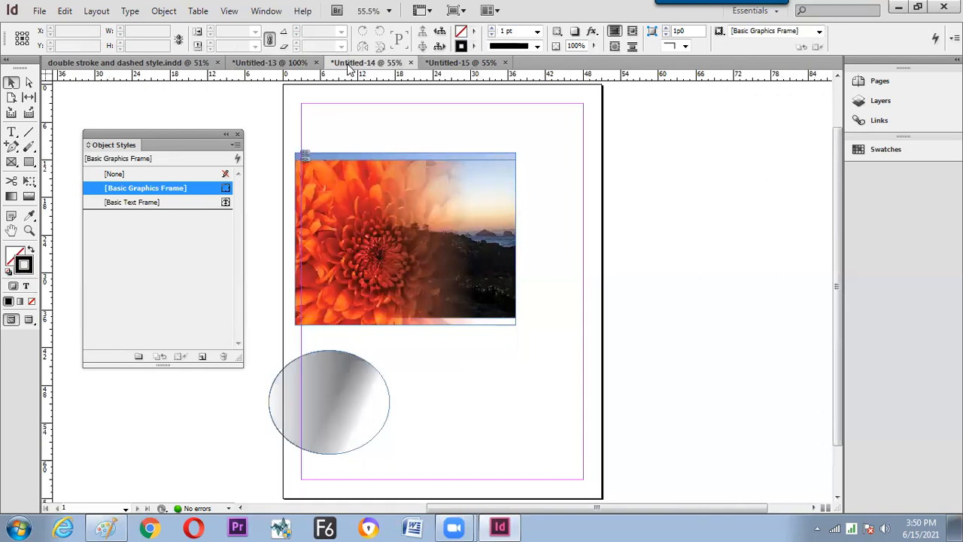
pyautogui.moveTo(192, 131); pyautogui.dragTo(185, 132)
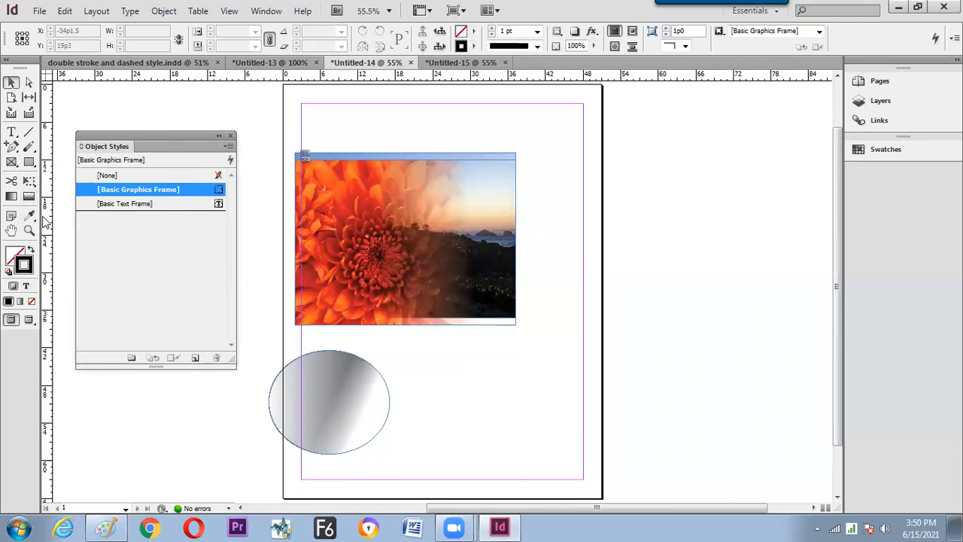
pyautogui.click(280, 64)
pyautogui.click(446, 64)
pyautogui.click(371, 64)
pyautogui.click(260, 65)
pyautogui.click(181, 63)
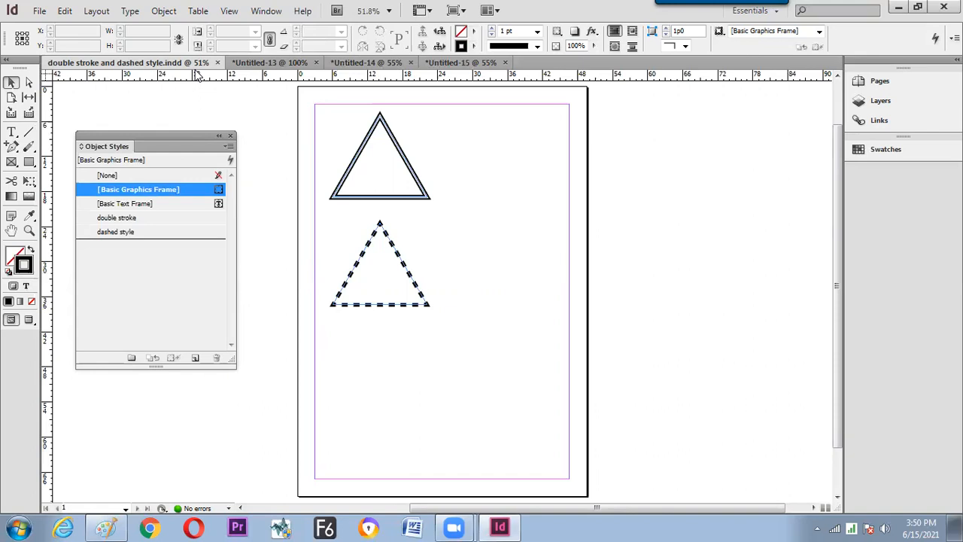
# - Draw a circle about 14p9 in diameter beside the double-stroked triangle and apply the double stroke object style
pyautogui.click(388, 197)
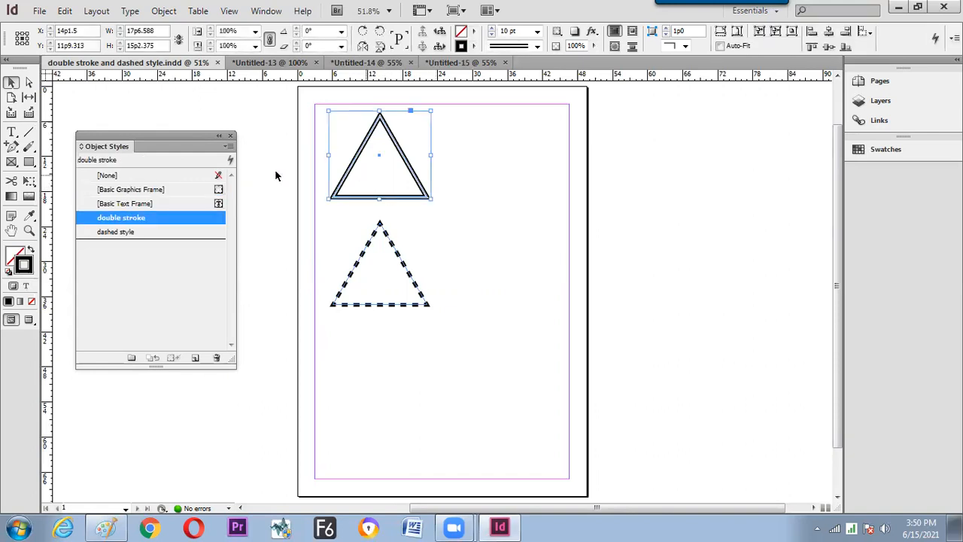
pyautogui.moveTo(29, 161); pyautogui.dragTo(90, 178)
pyautogui.moveTo(501, 163); pyautogui.dragTo(544, 206)
pyautogui.click(189, 217)
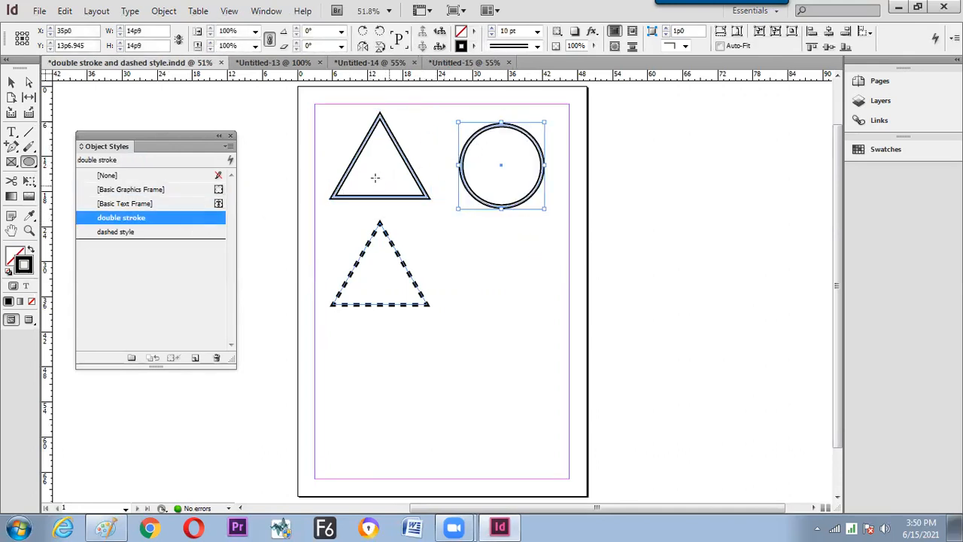
pyautogui.click(12, 82)
pyautogui.click(493, 321)
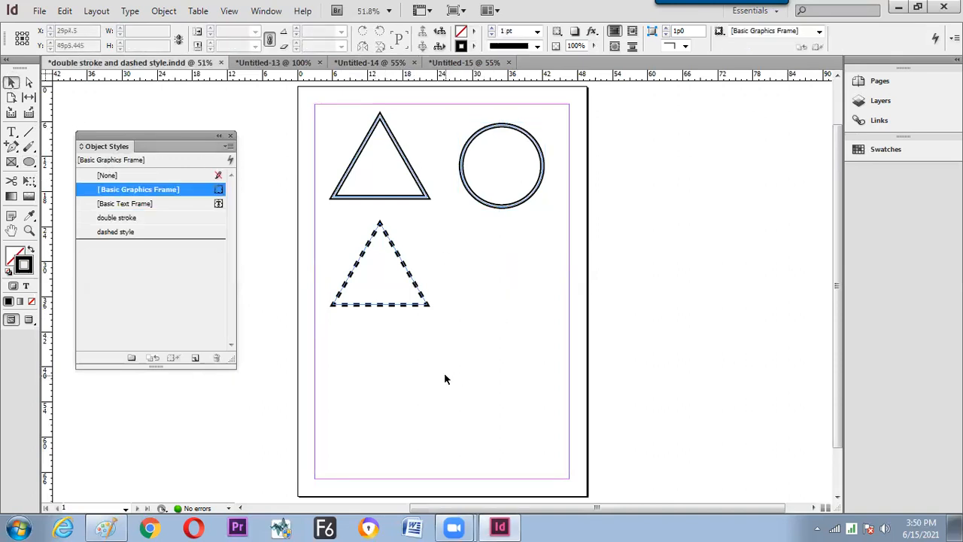